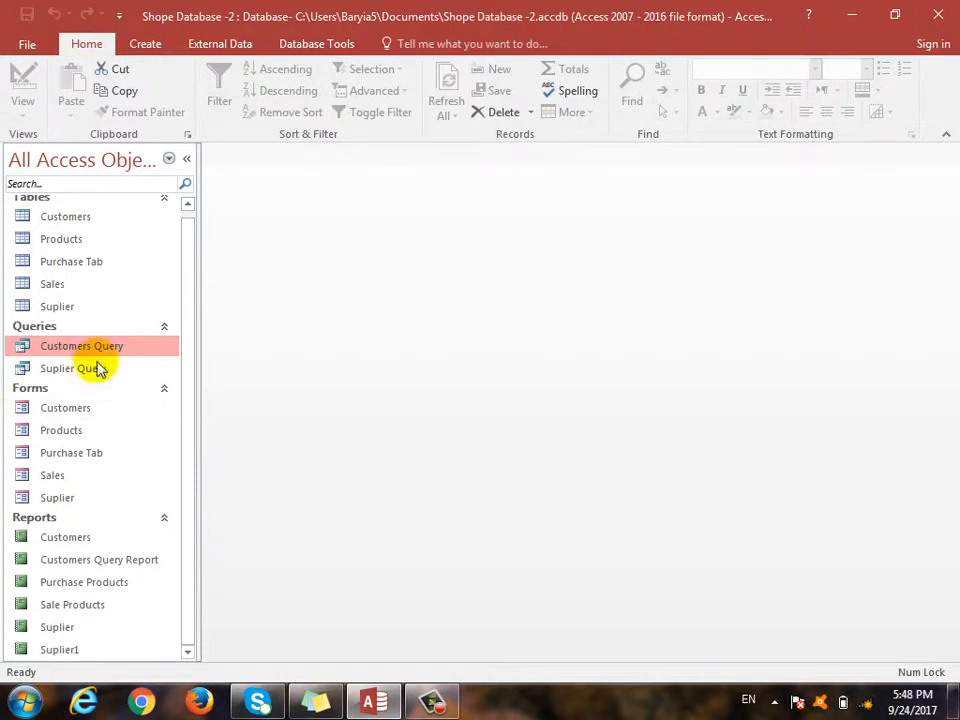
Run the Suplier Query with a supplier's name as the parameter value, view the matching records and close it.
double_click(94, 368)
text(khalid)
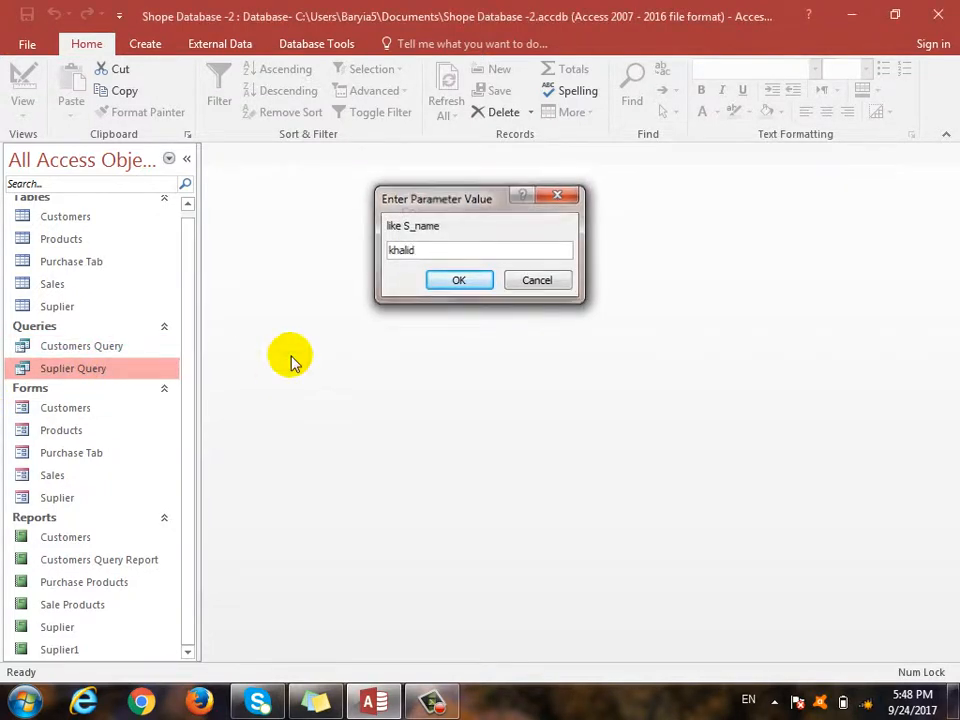
key(Return)
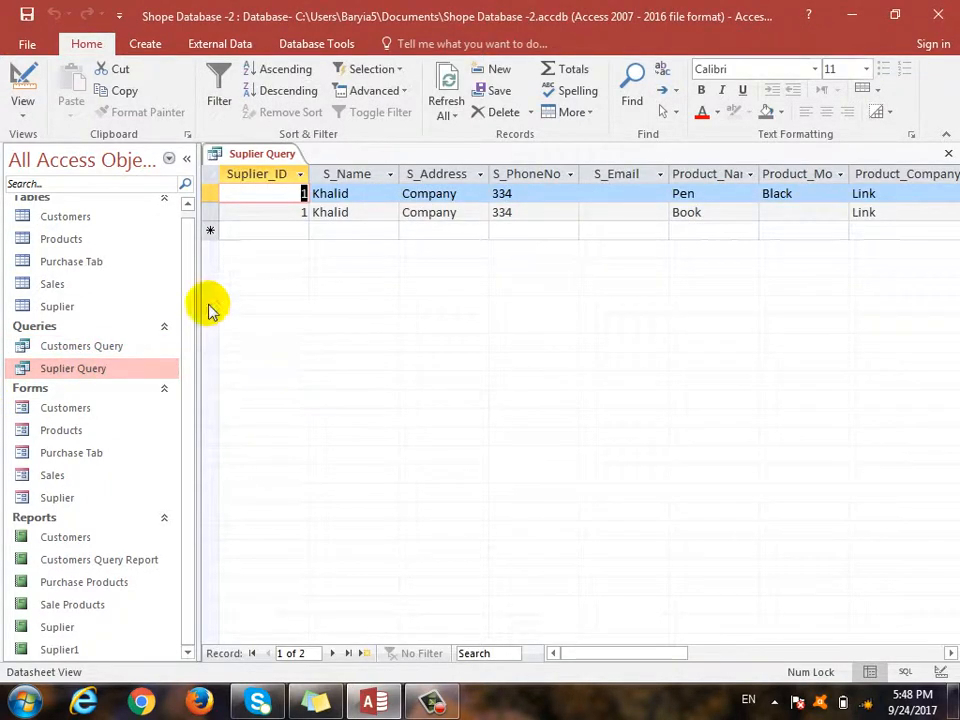
click(948, 153)
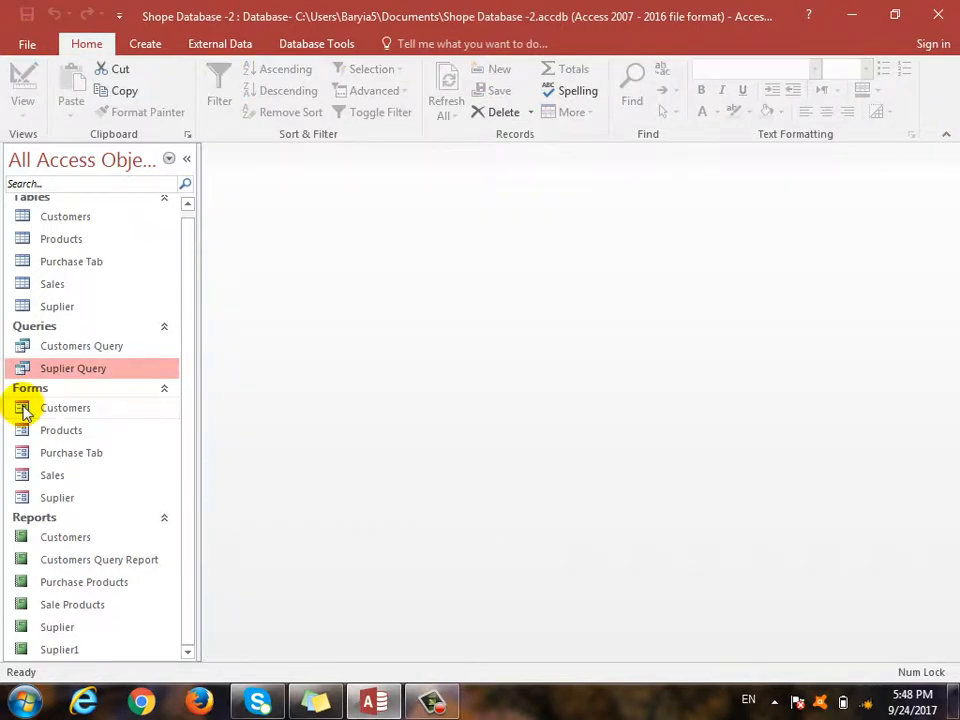
click(79, 349)
click(81, 369)
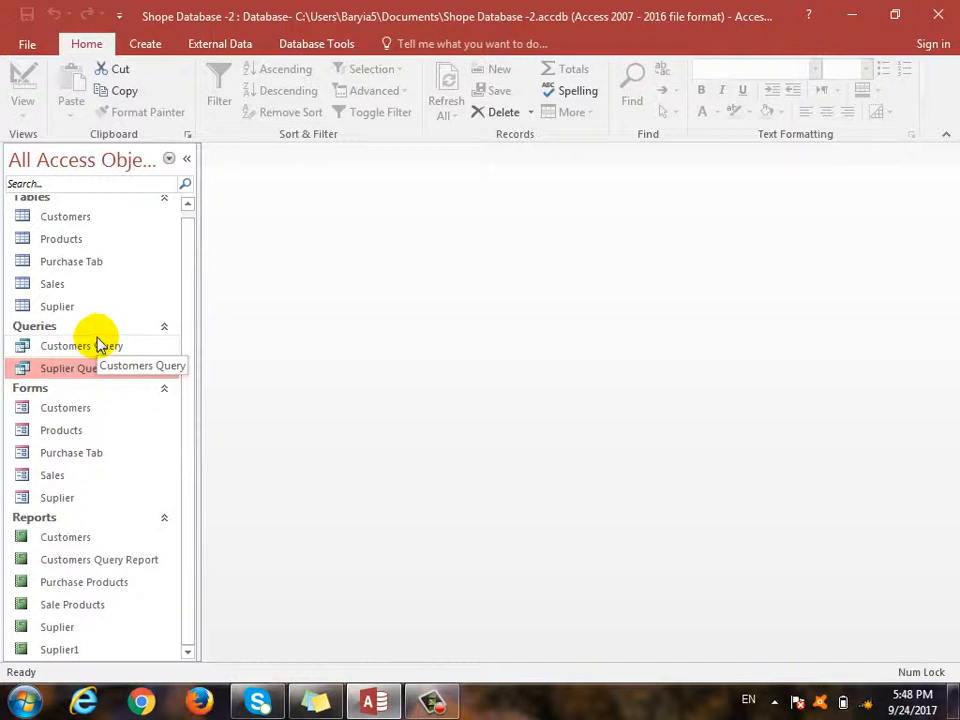
click(147, 45)
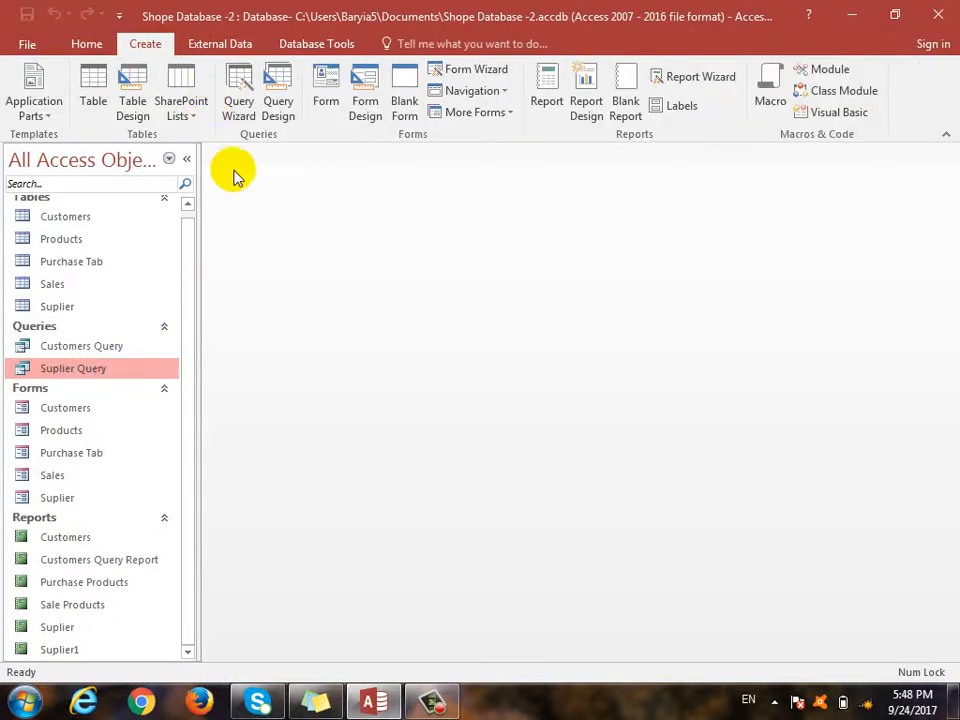
click(88, 46)
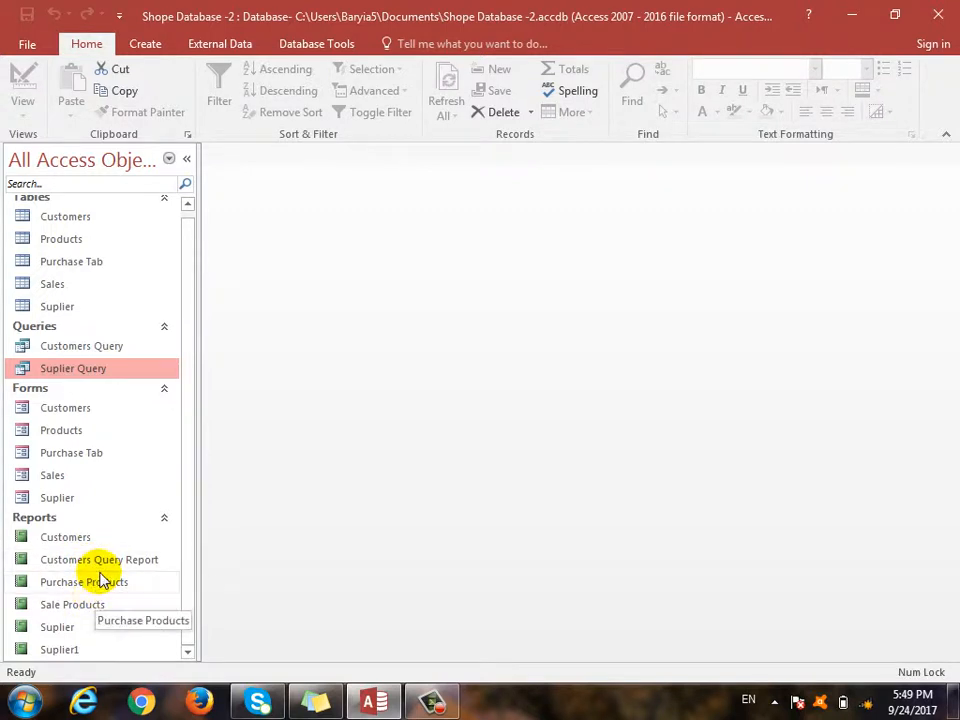
click(145, 43)
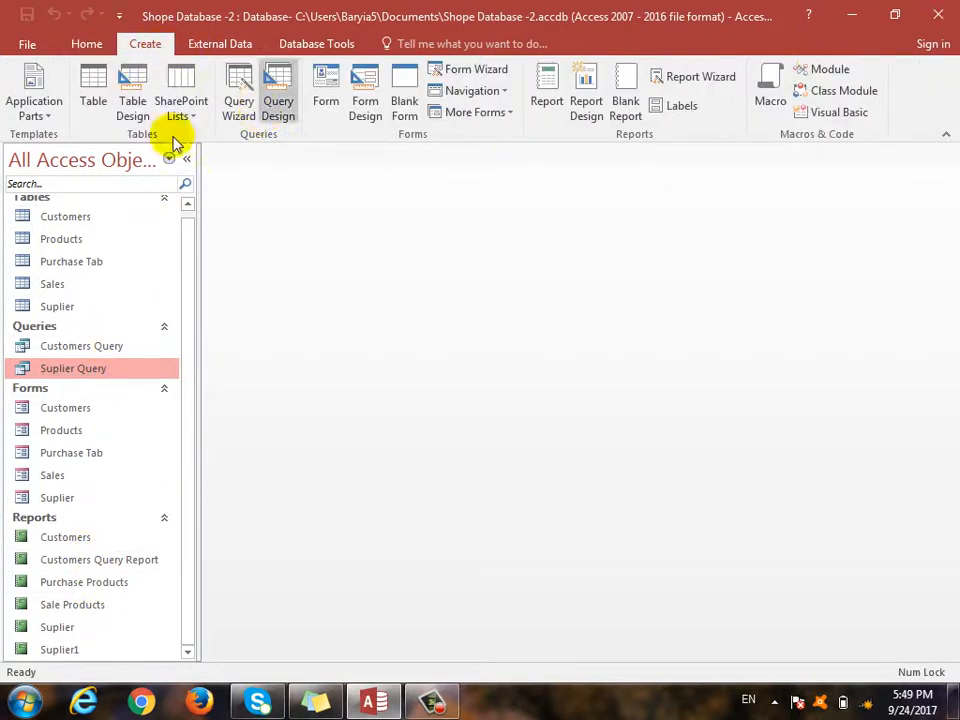
click(237, 98)
click(560, 445)
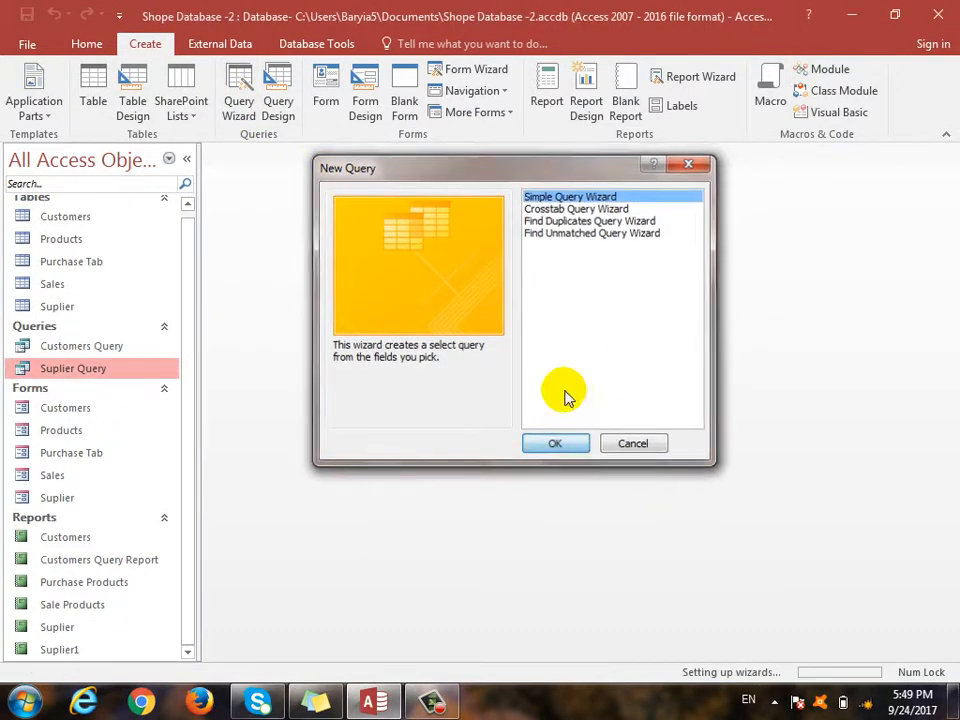
click(502, 245)
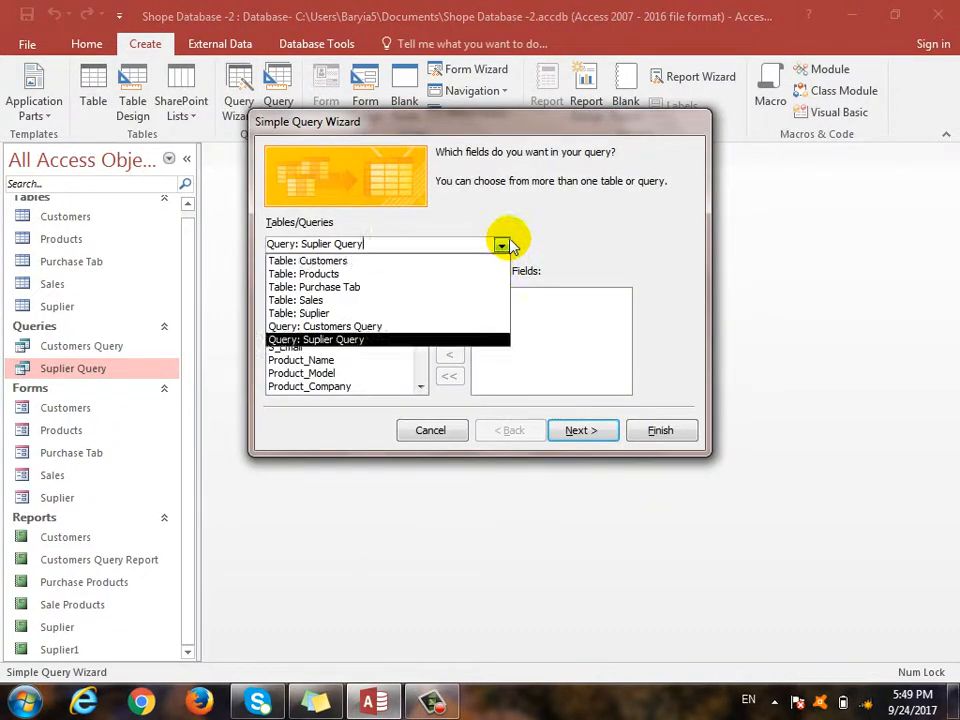
click(491, 279)
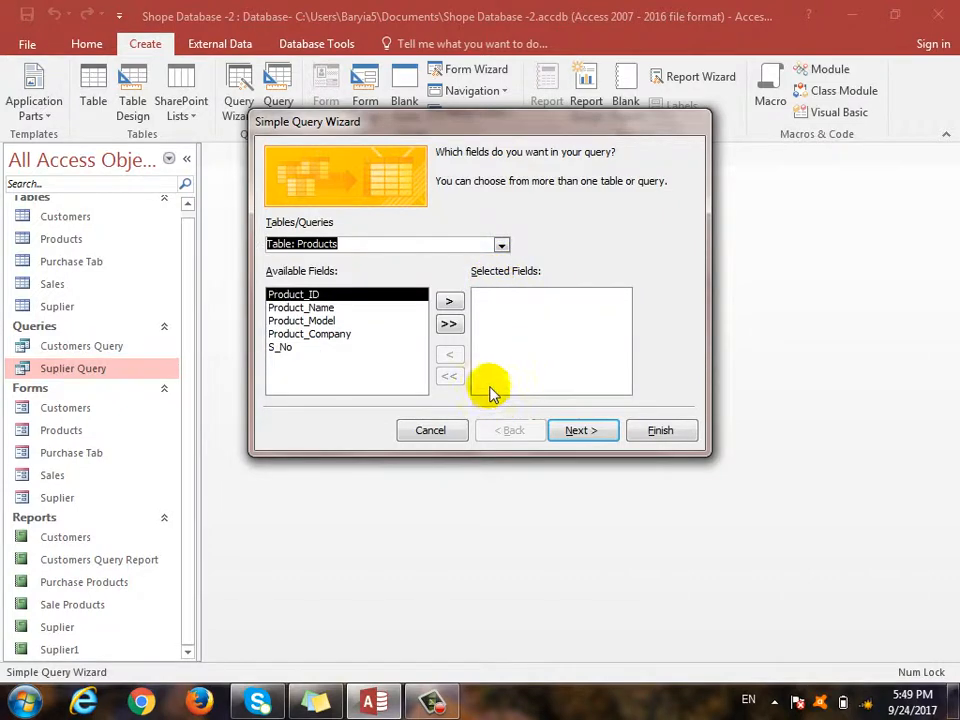
click(450, 324)
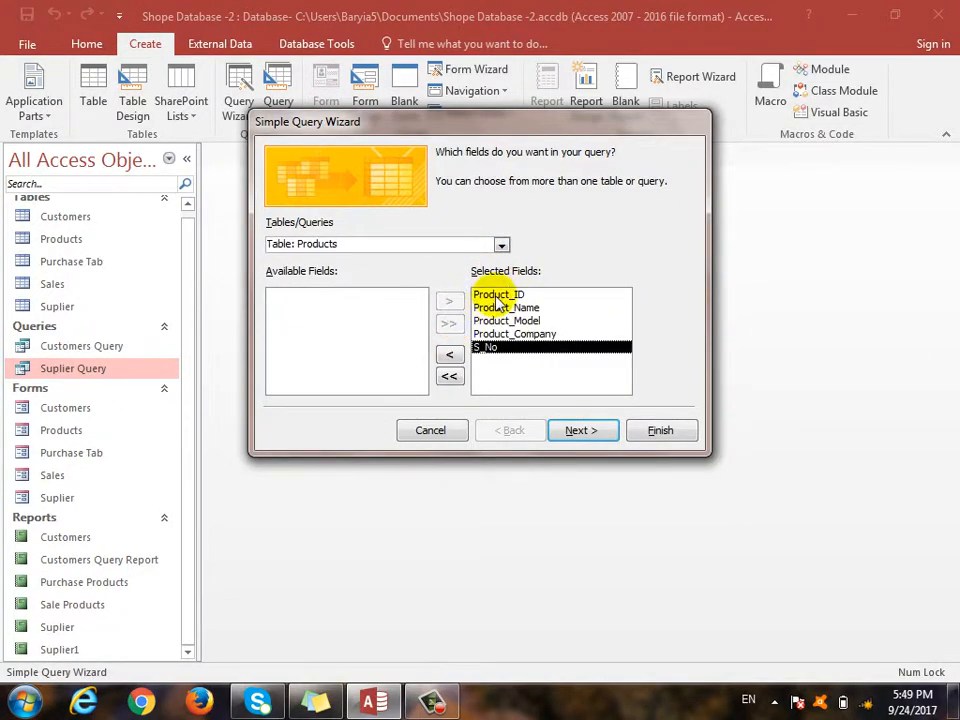
click(501, 245)
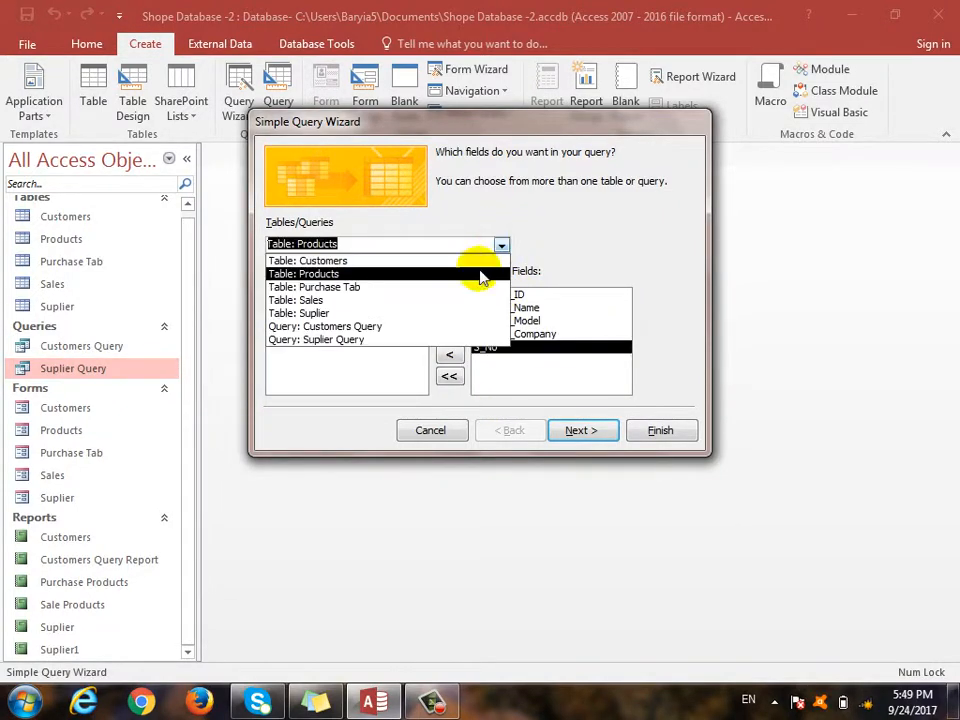
click(414, 340)
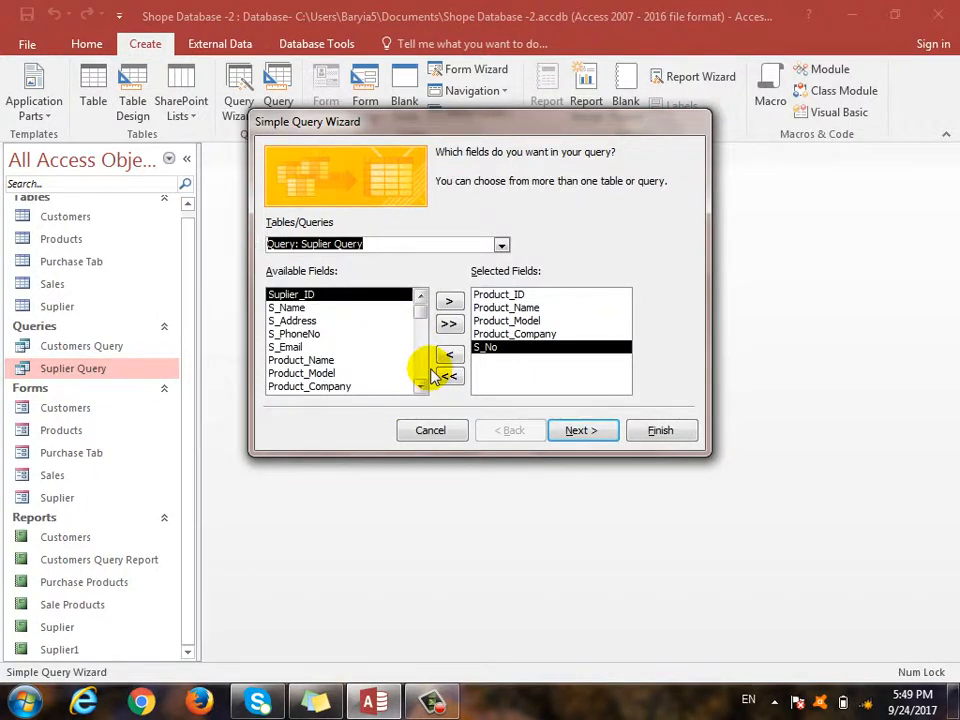
click(292, 309)
click(449, 301)
click(449, 301)
click(449, 301)
click(449, 301)
click(449, 301)
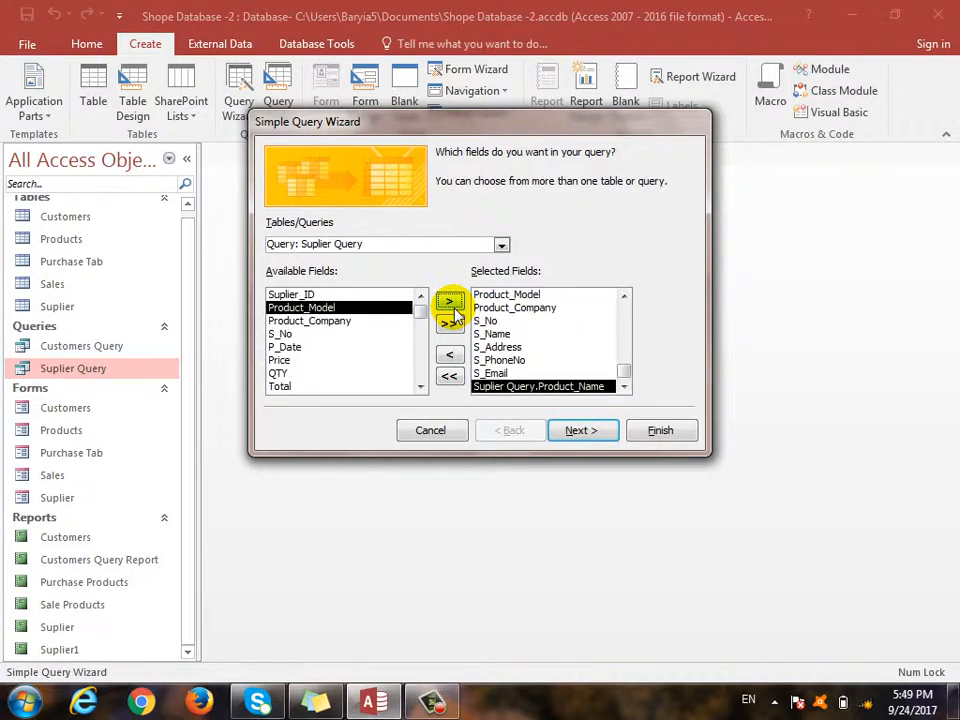
click(452, 304)
click(452, 304)
click(452, 304)
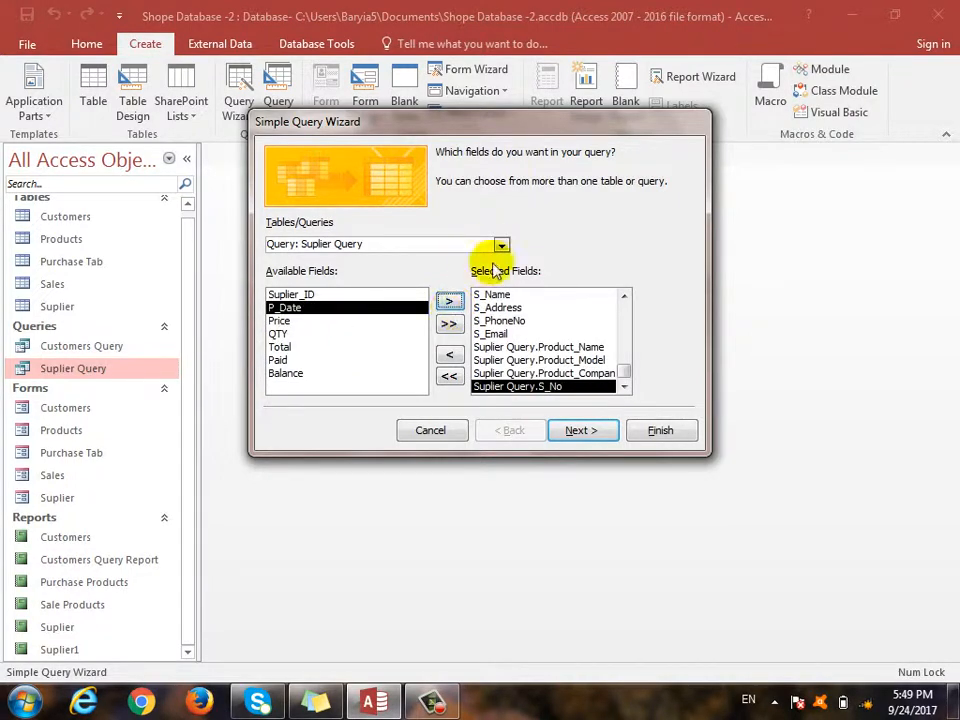
click(442, 432)
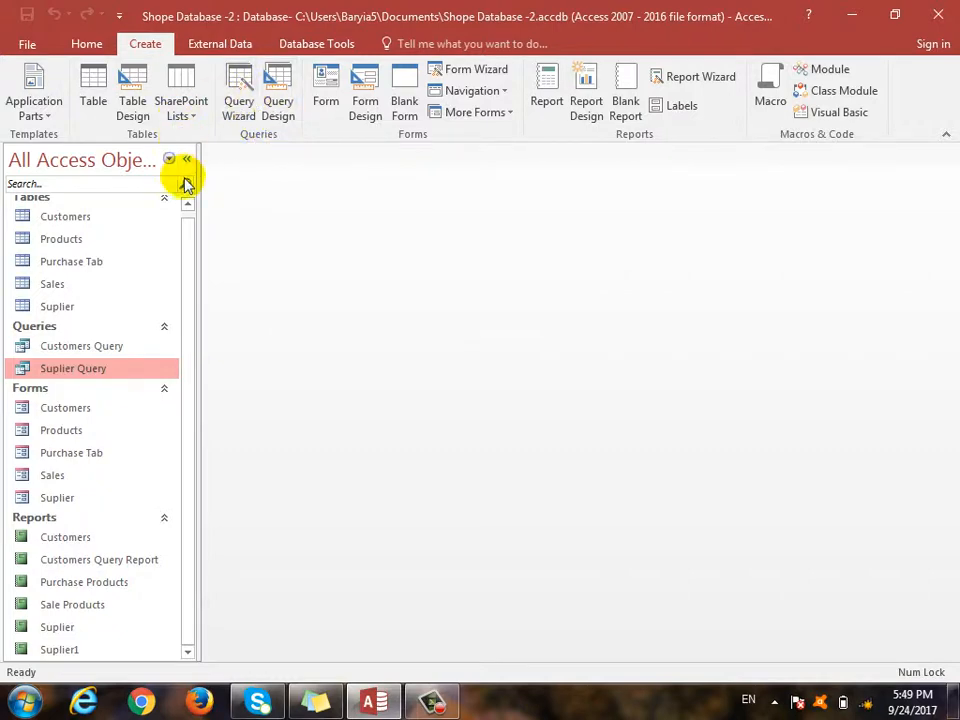
Start a new query with the Simple Query Wizard and add all fields of the Products table.
click(225, 120)
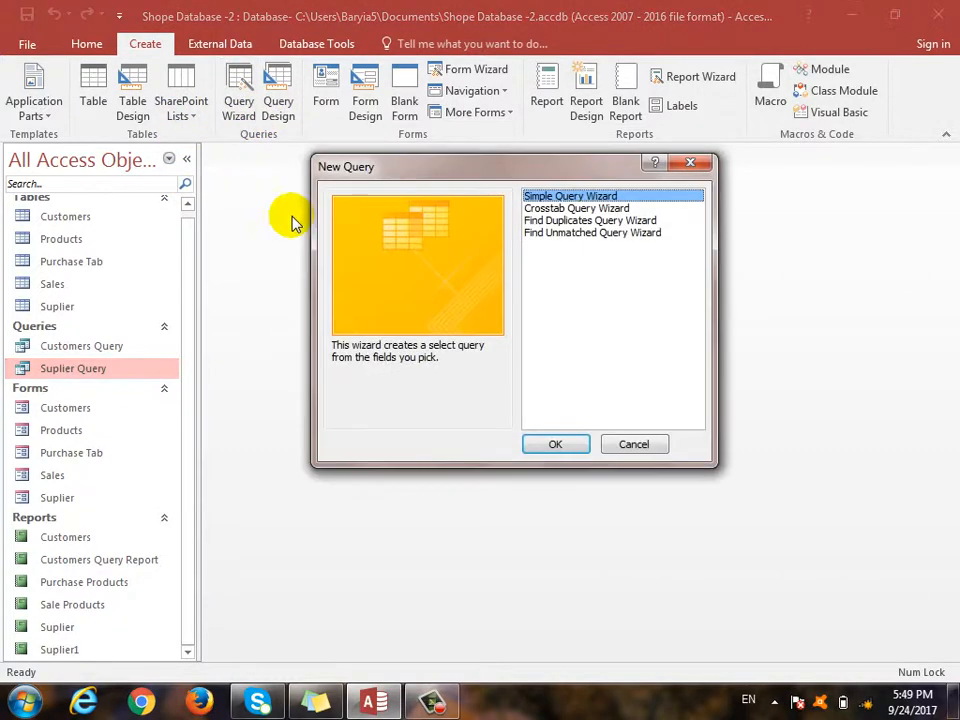
click(552, 441)
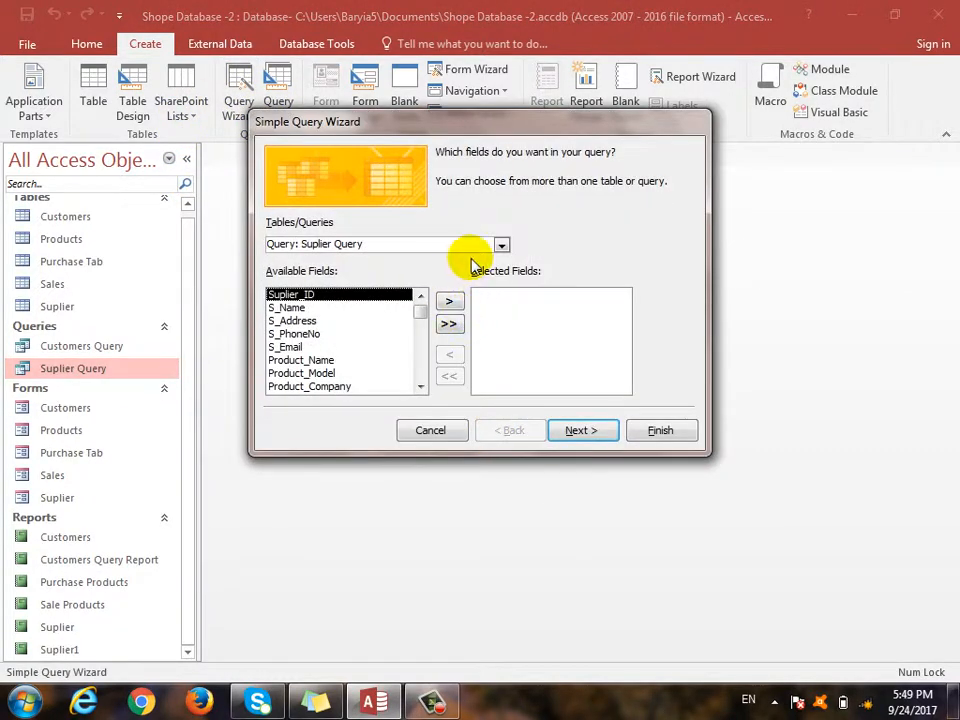
click(500, 244)
click(456, 275)
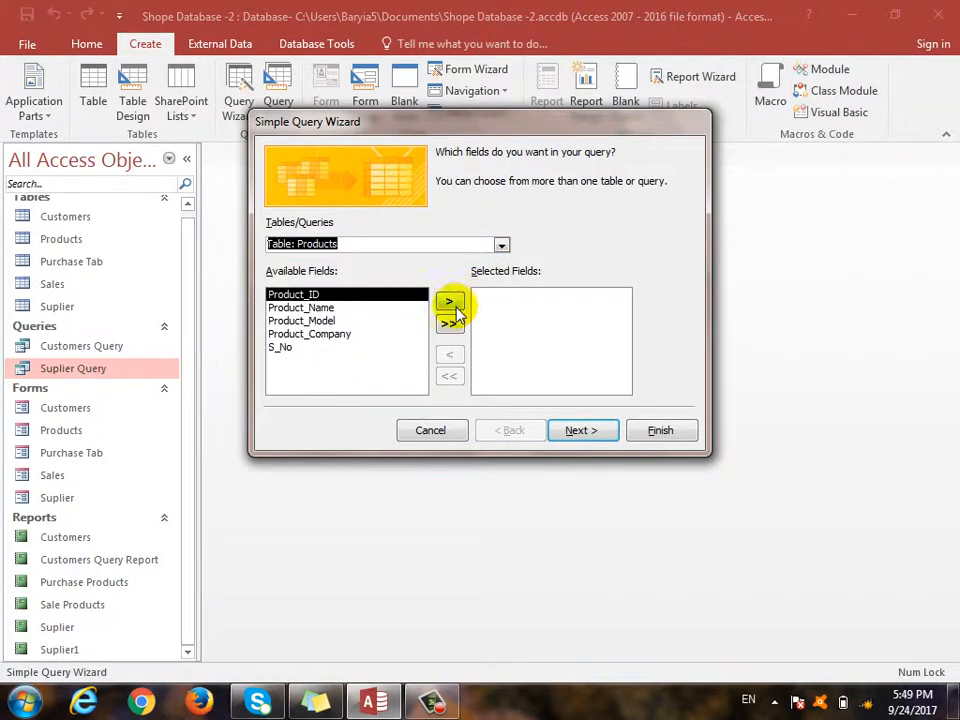
click(449, 323)
Add S_Name, S_Address, S_PhoneNo and S_Email from the Suplier table to the query's selected fields.
click(500, 244)
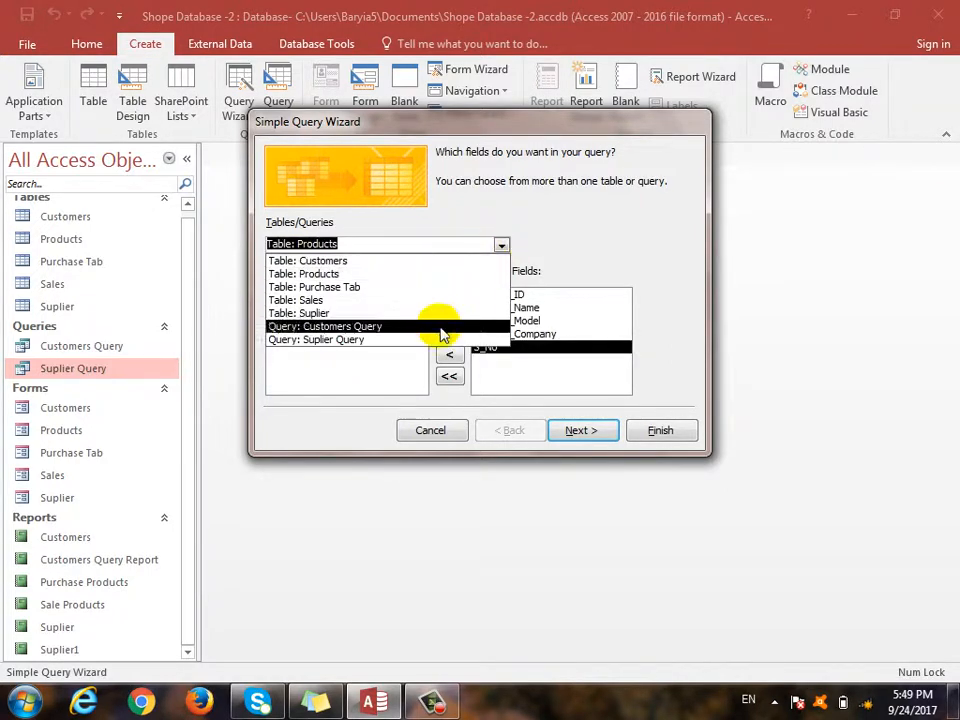
click(300, 314)
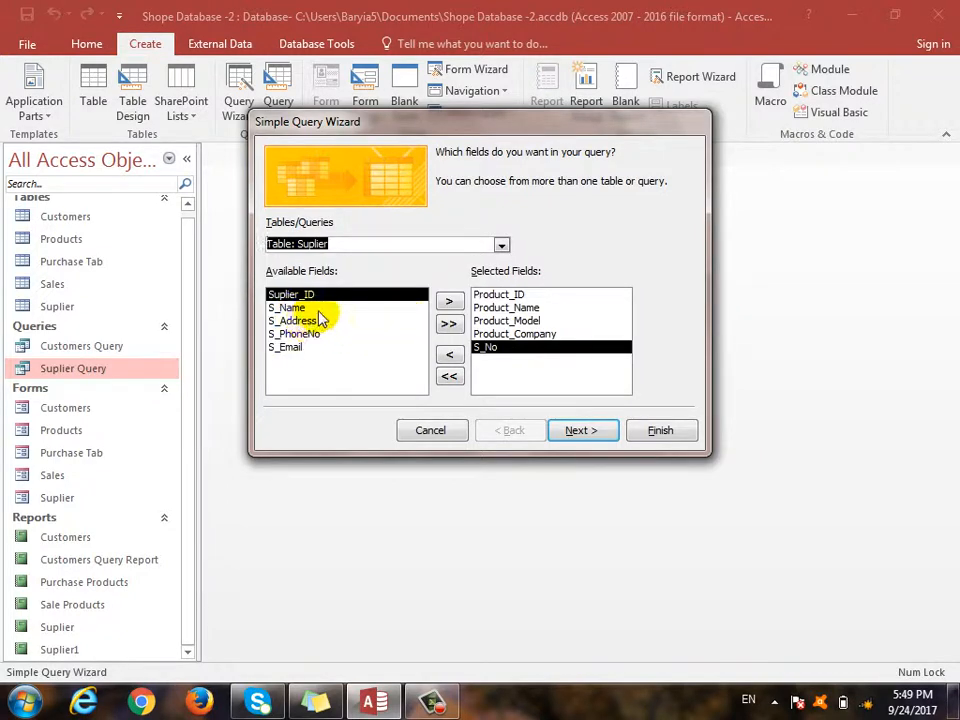
click(410, 307)
click(446, 301)
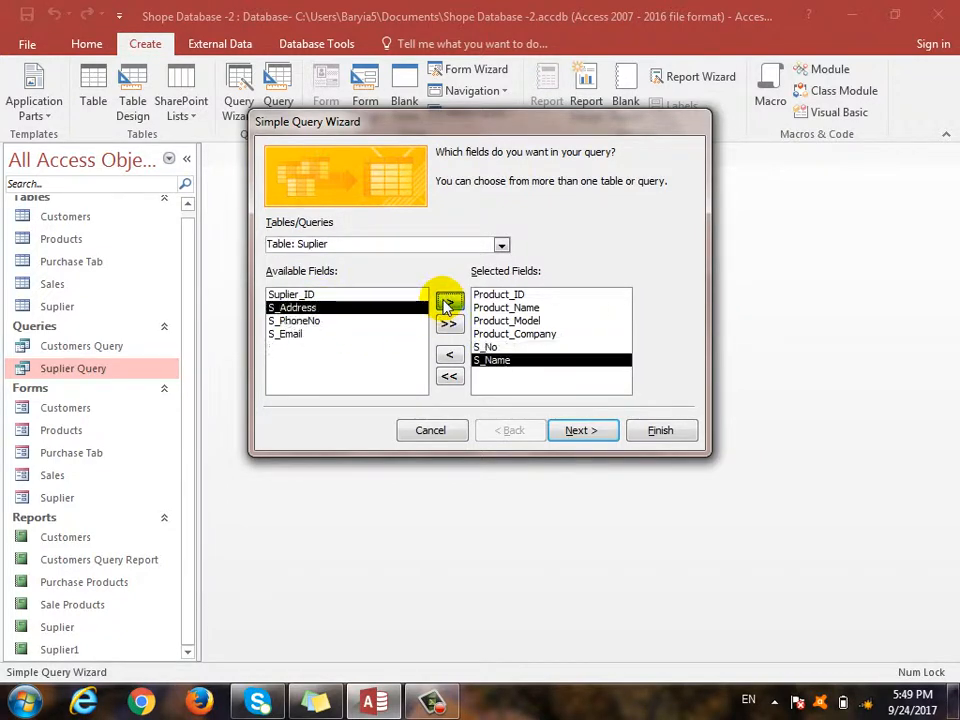
click(446, 301)
click(446, 301)
click(446, 301)
Add P_Date, Price, QTY, Total, Paid and Balance from the Purchase Tab table to the query's selected fields.
click(501, 245)
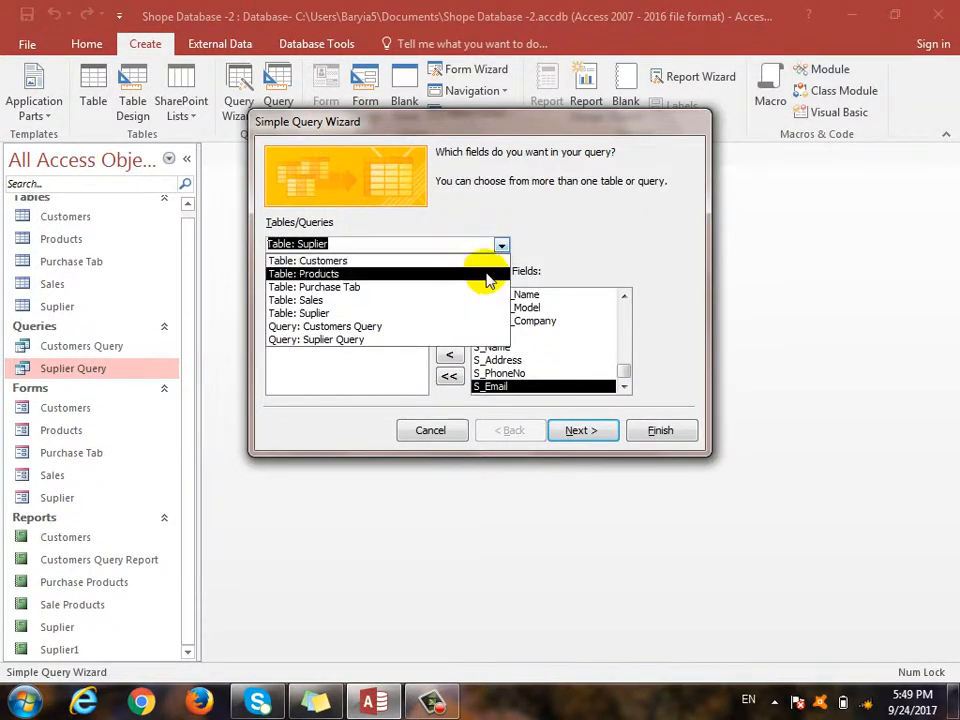
click(420, 287)
click(395, 320)
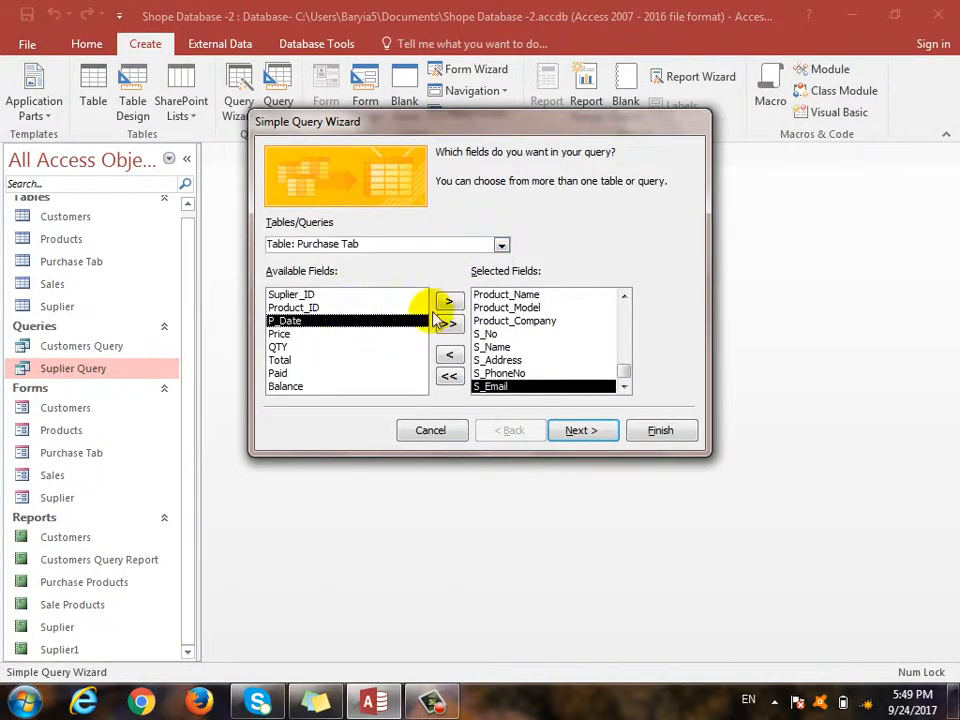
click(447, 301)
click(447, 301)
click(447, 301)
click(447, 301)
click(447, 301)
click(447, 301)
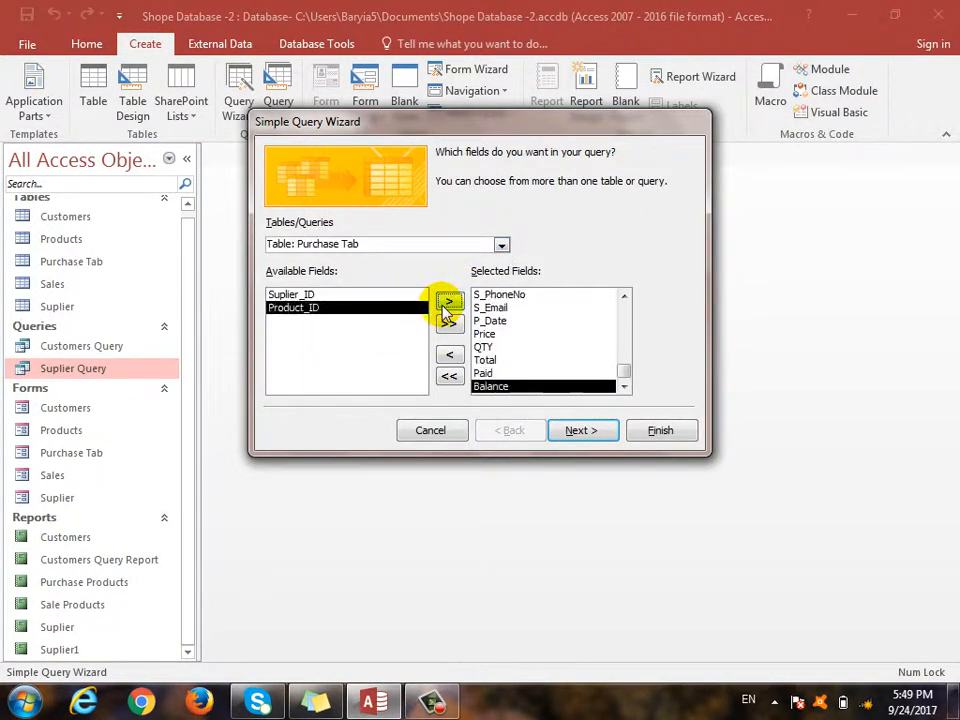
Finish the wizard as a detail query titled Products Query and open it to view its information.
click(597, 431)
click(600, 432)
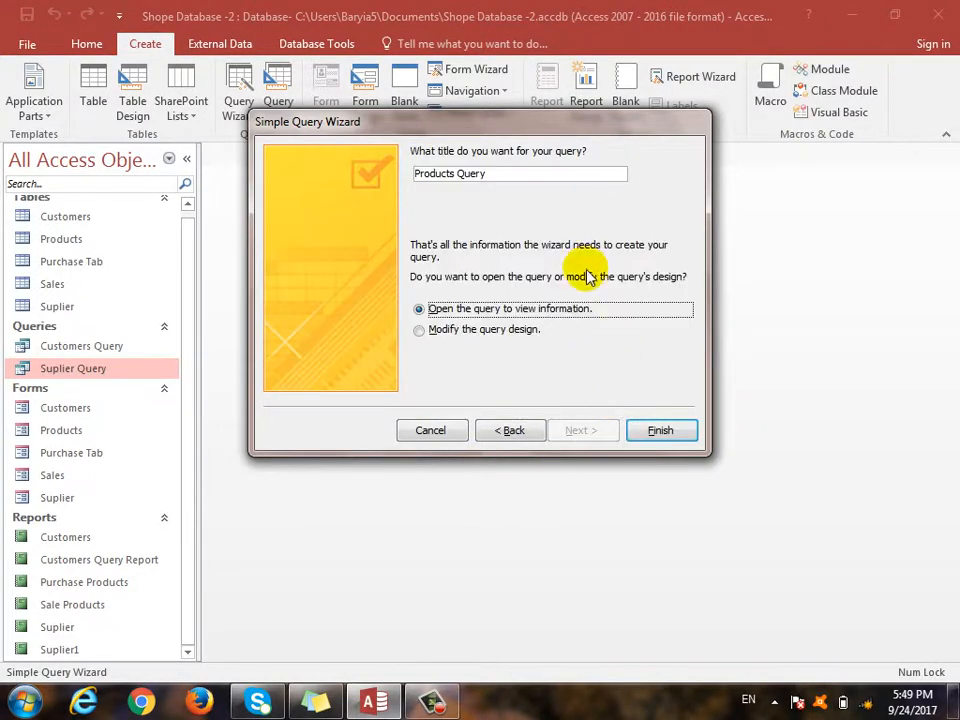
click(514, 175)
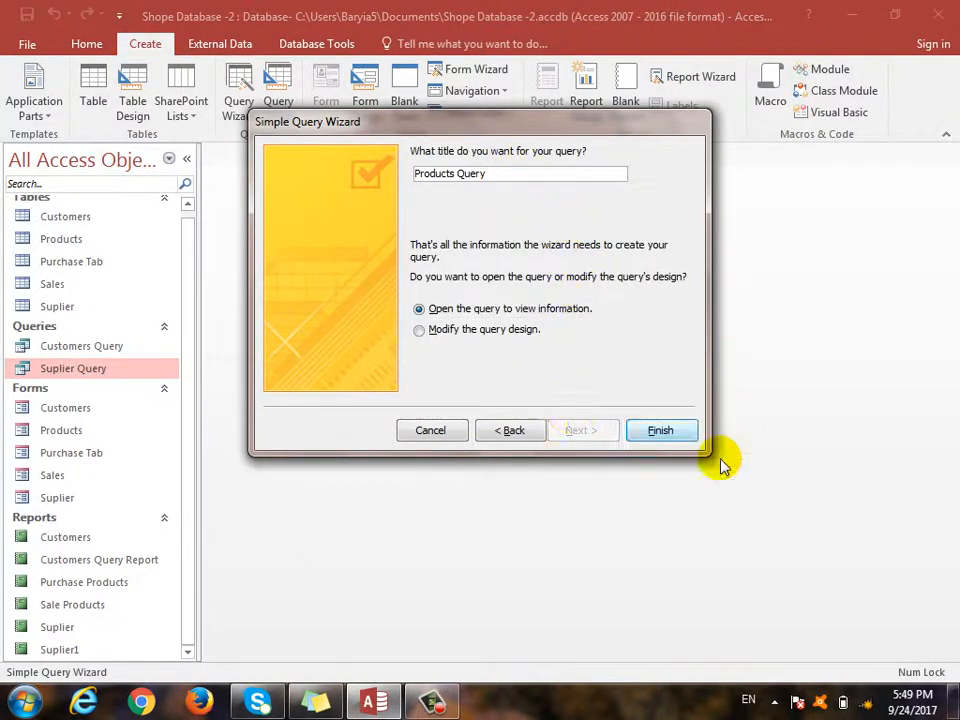
click(662, 431)
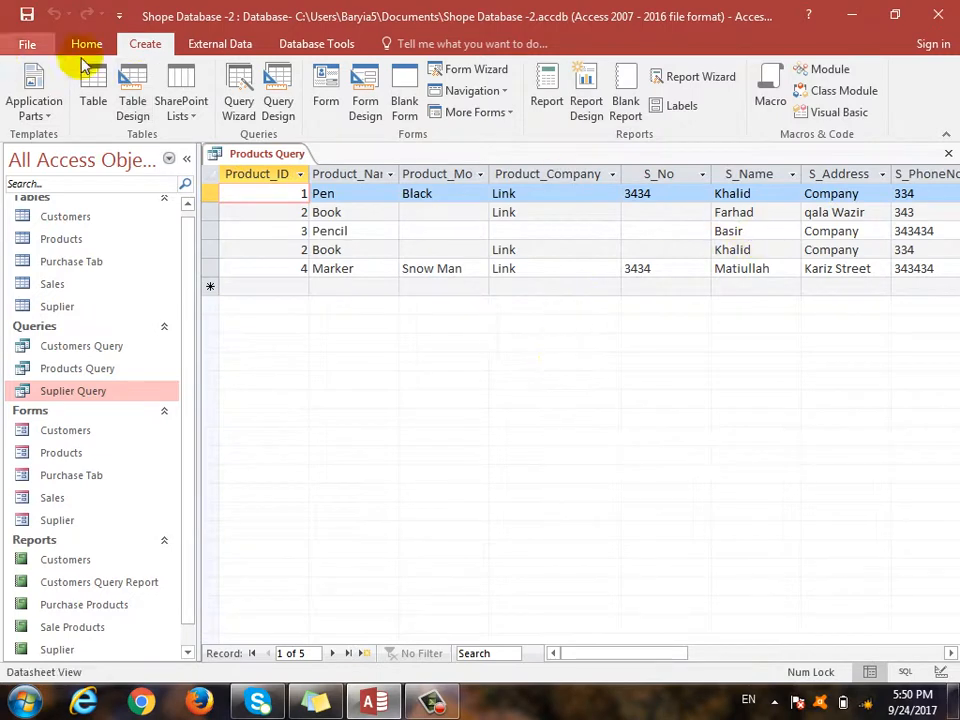
Switch Products Query to Design View and set the Product_Name criteria to [like Product_name].
click(40, 100)
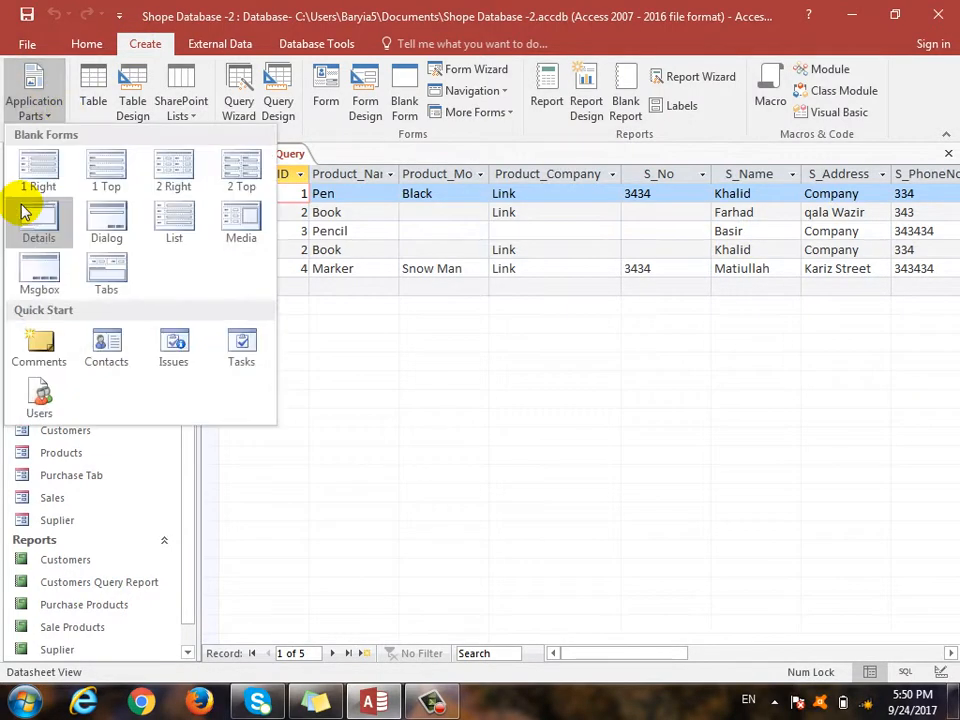
click(80, 43)
click(24, 110)
click(30, 222)
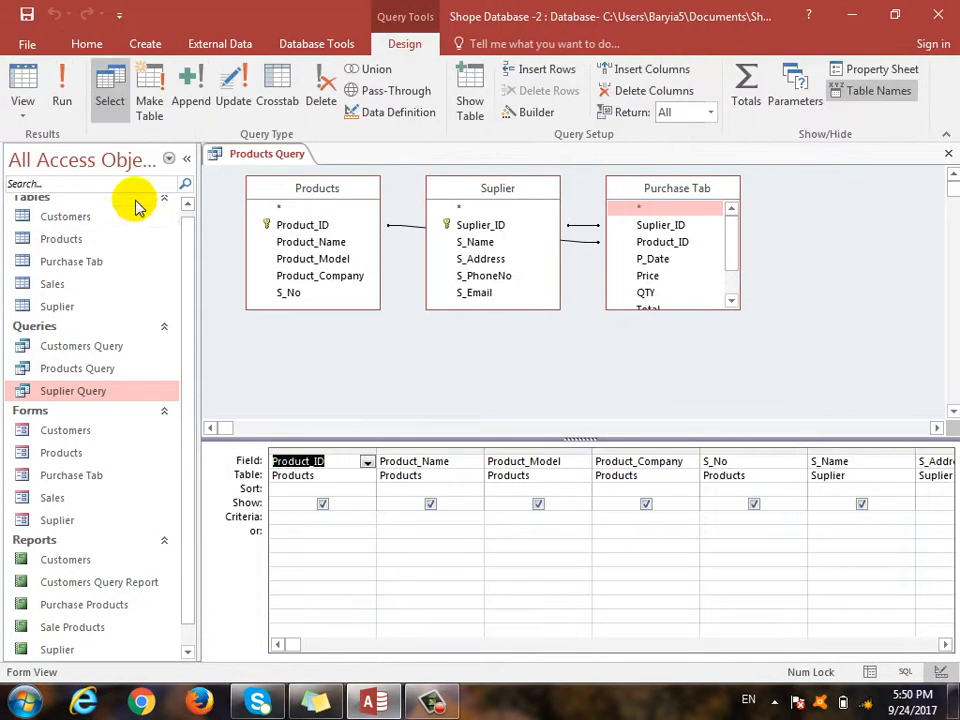
click(388, 518)
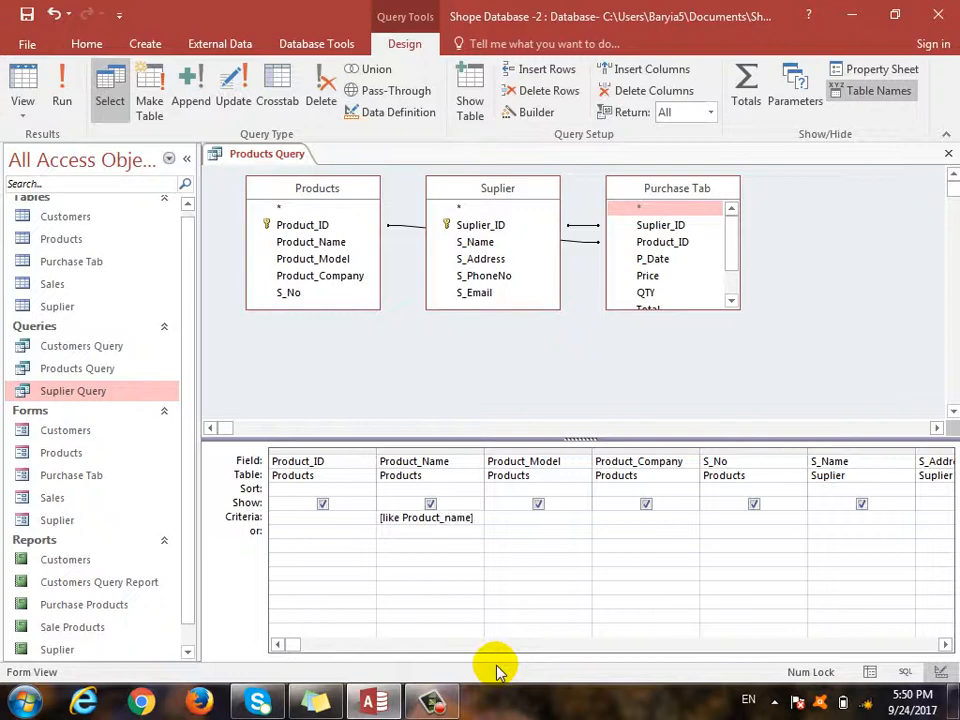
Run Products Query with the product name pen, and close it with its design changes saved.
key(F5)
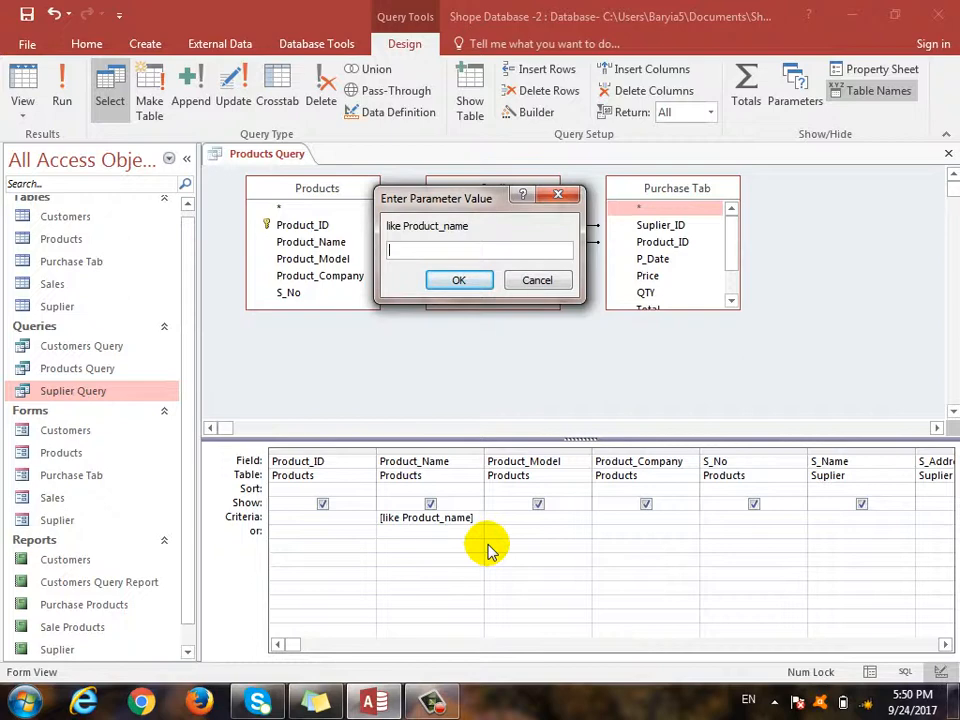
text(pen)
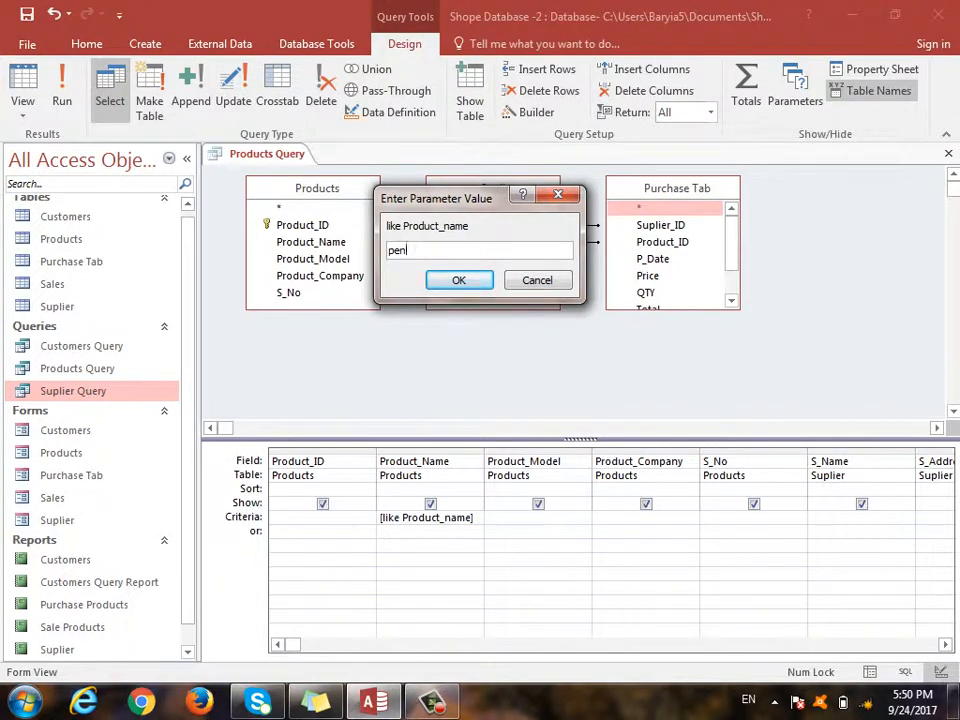
key(Return)
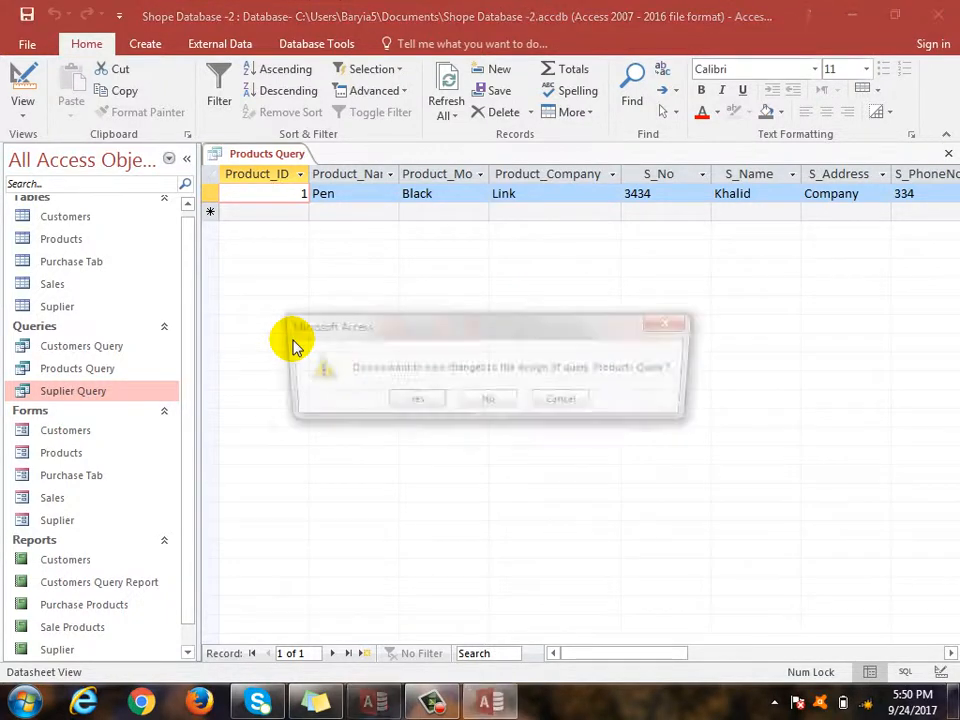
click(424, 401)
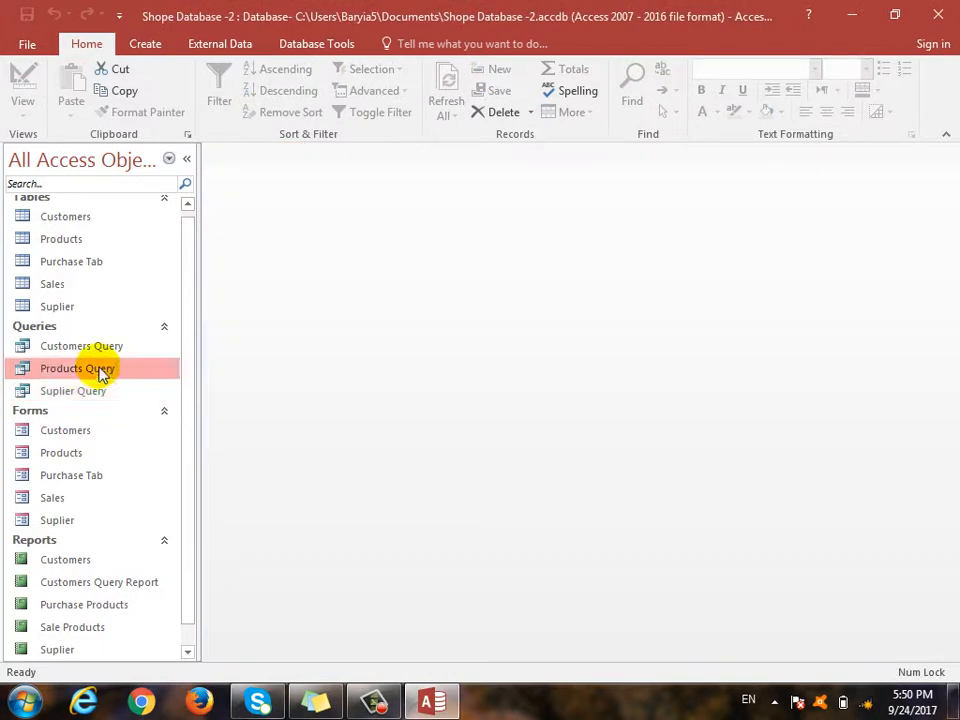
Rename the query Products Query as Products Query Suplier.
right_click(107, 370)
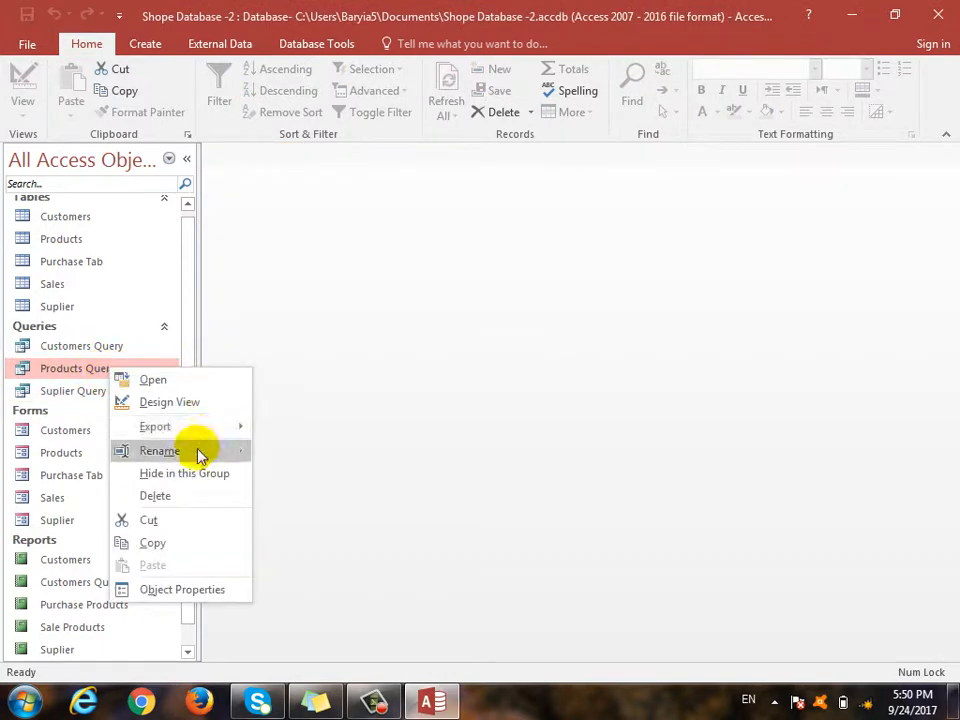
click(199, 453)
click(140, 368)
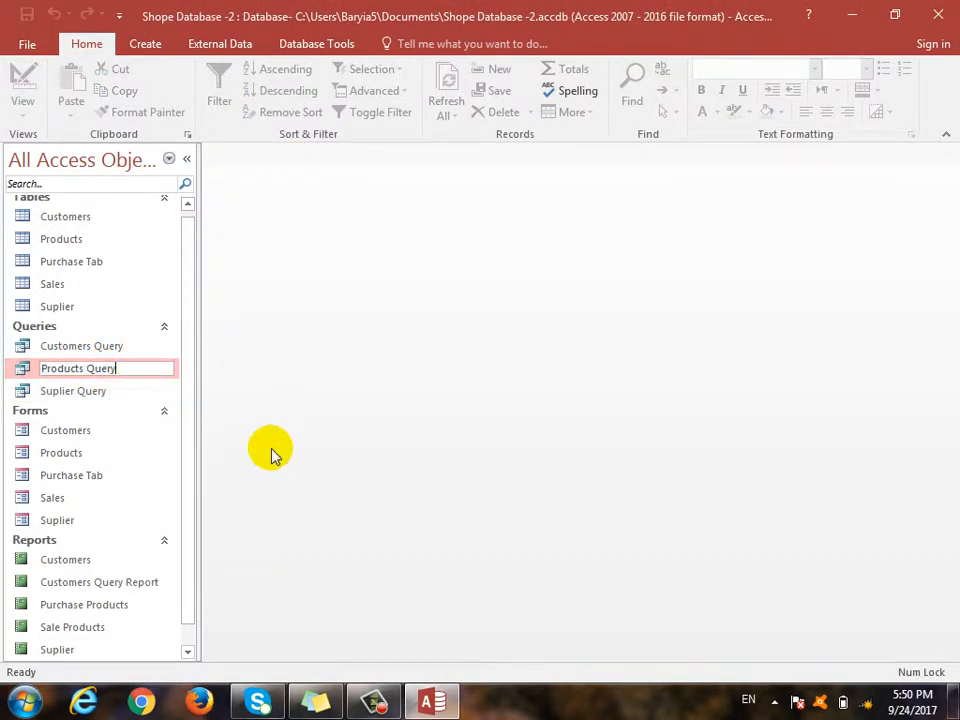
text(Sup)
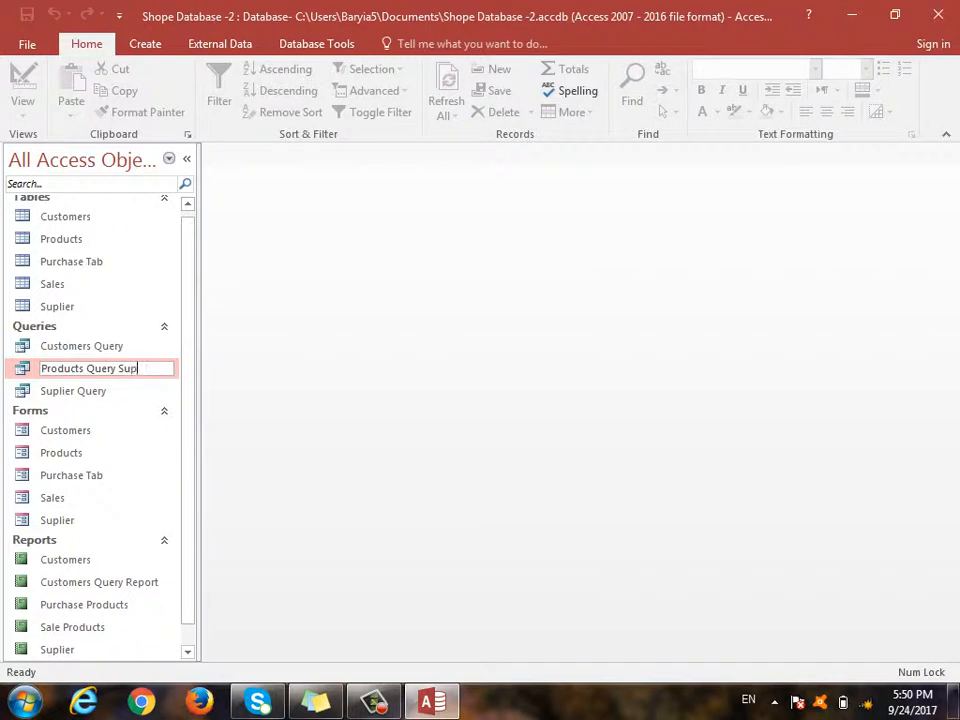
text(lier)
key(Return)
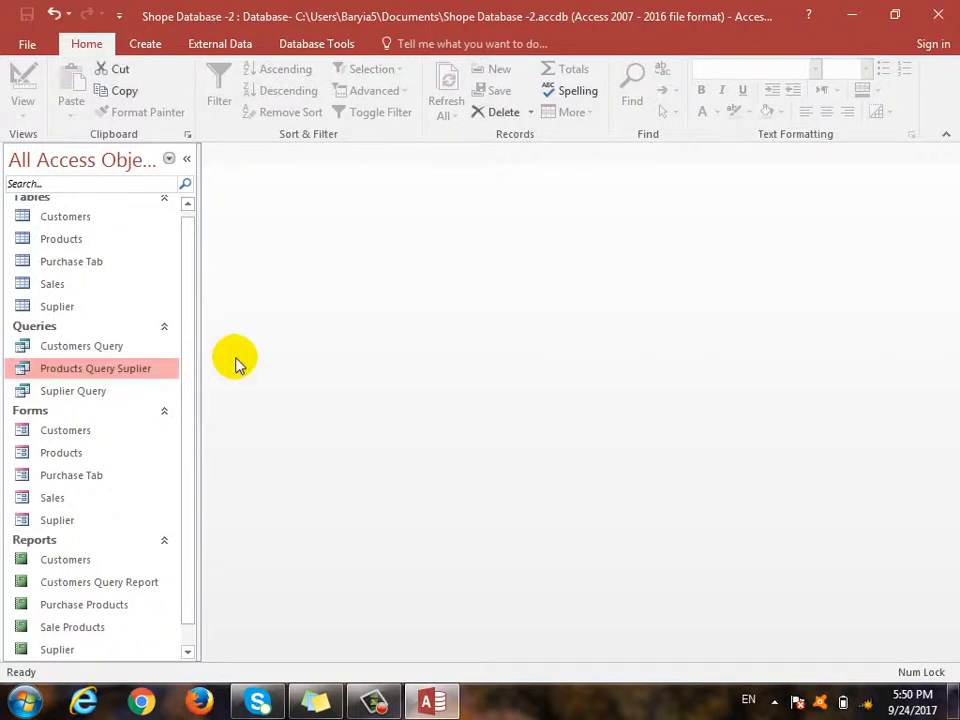
Start a new query with the Simple Query Wizard and add all fields of the Products table.
click(145, 43)
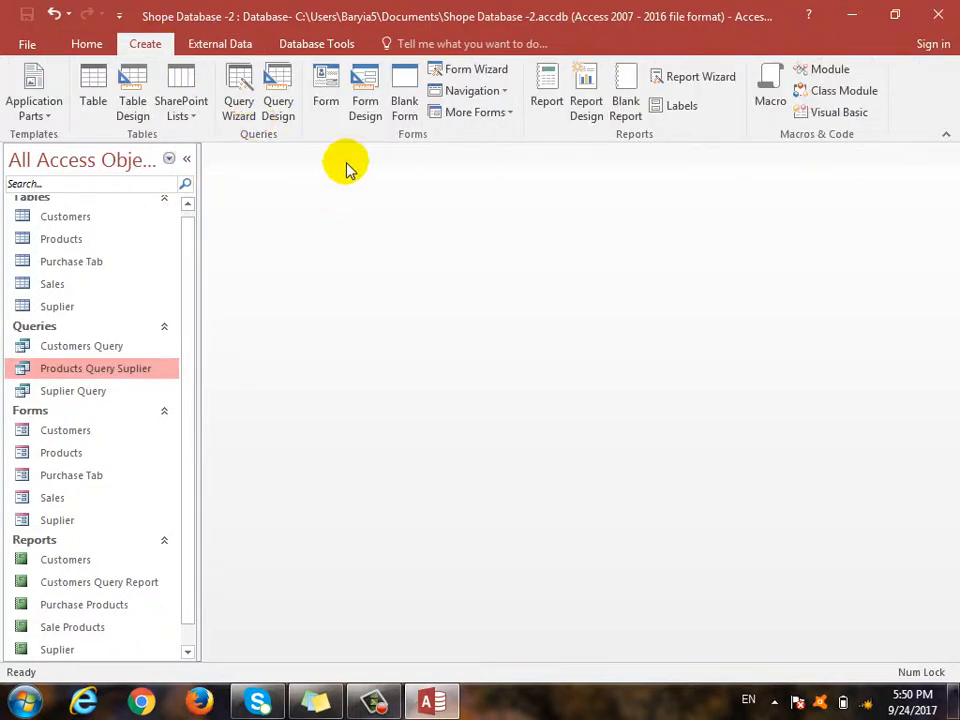
click(235, 105)
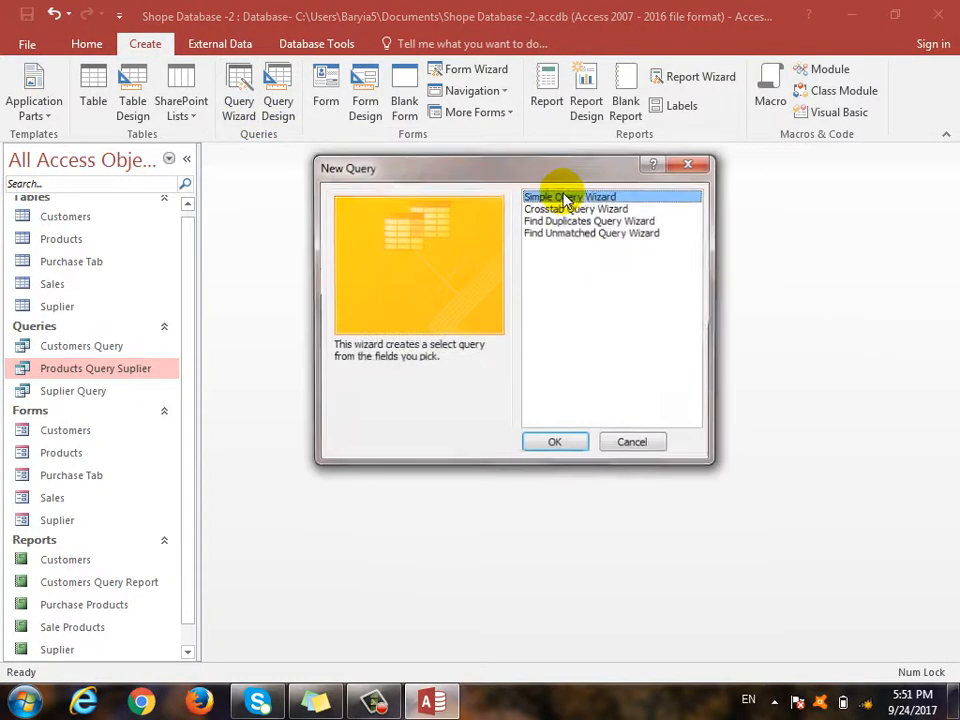
click(579, 449)
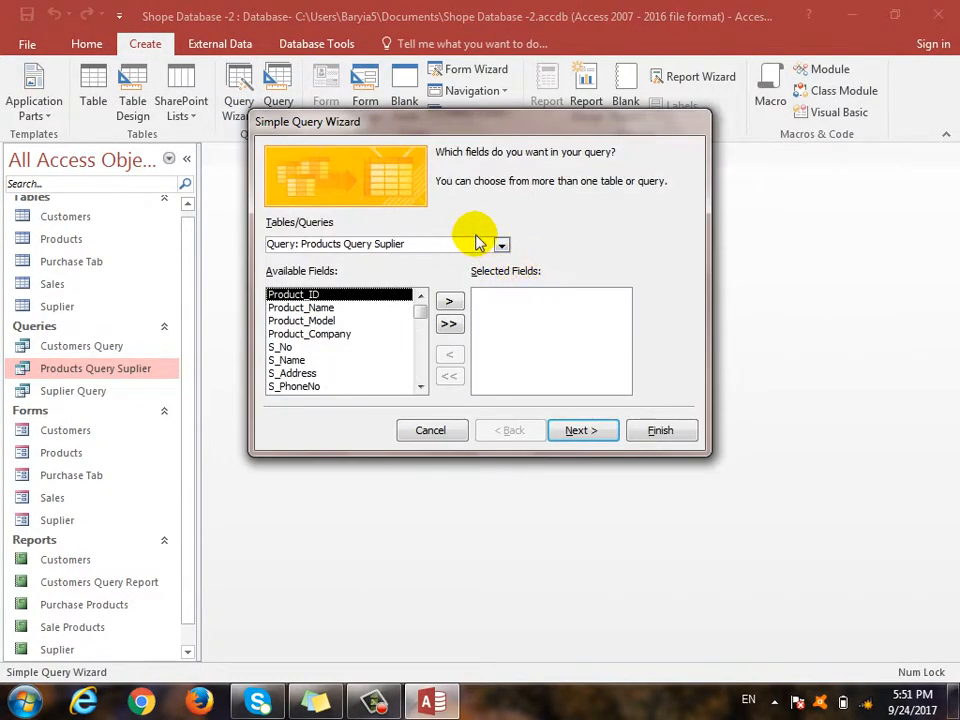
click(501, 245)
click(476, 277)
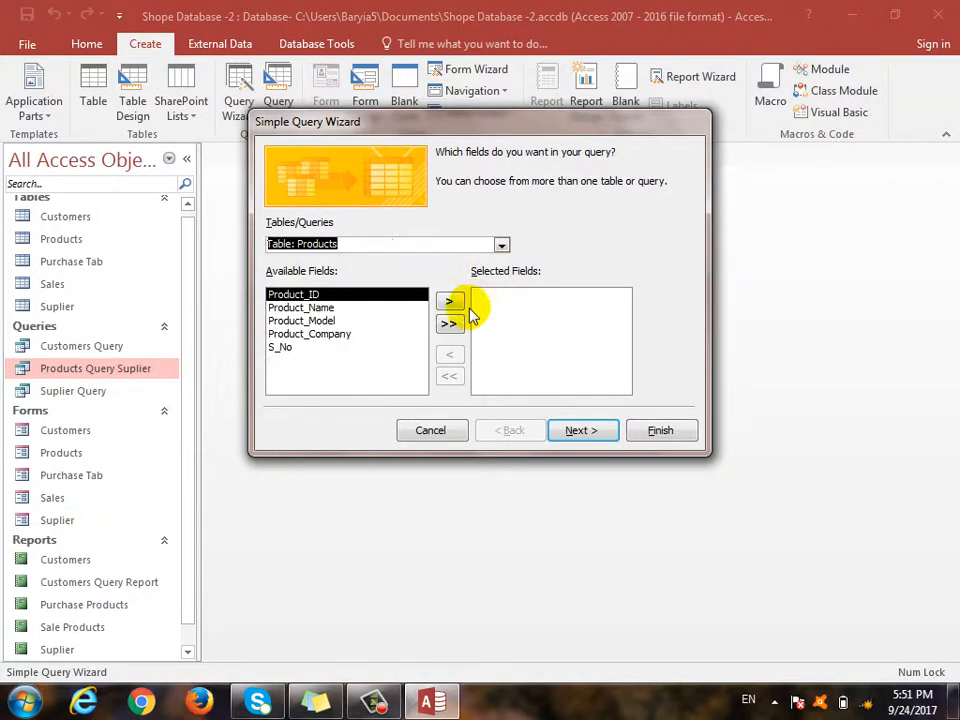
click(449, 323)
Add C_Name, Address, Eamil and Phone from the Customers table to the query's selected fields.
click(501, 245)
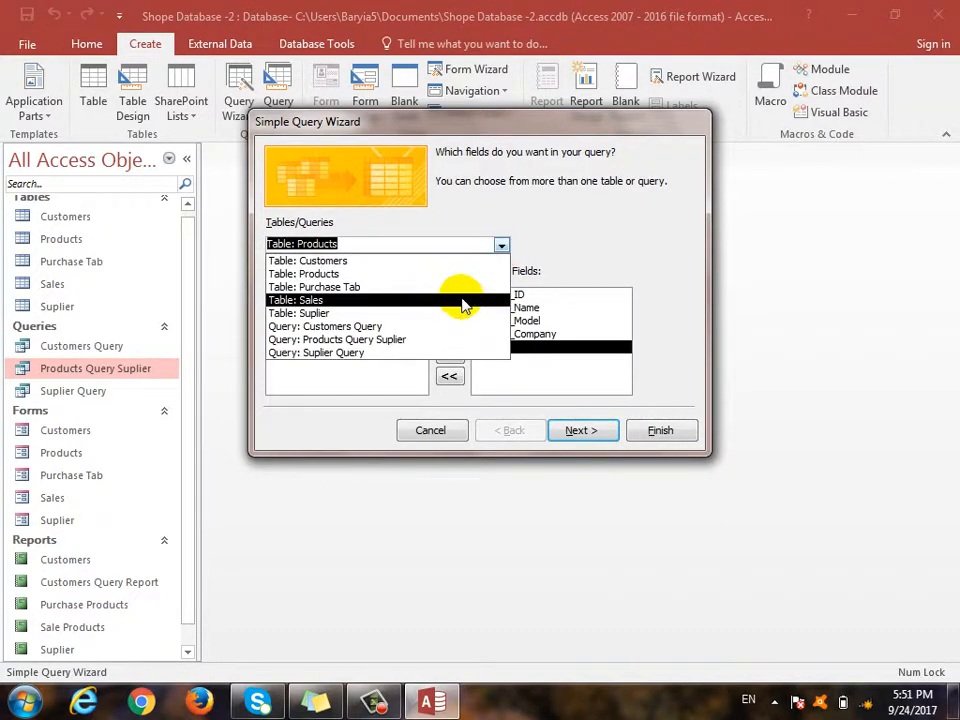
click(463, 261)
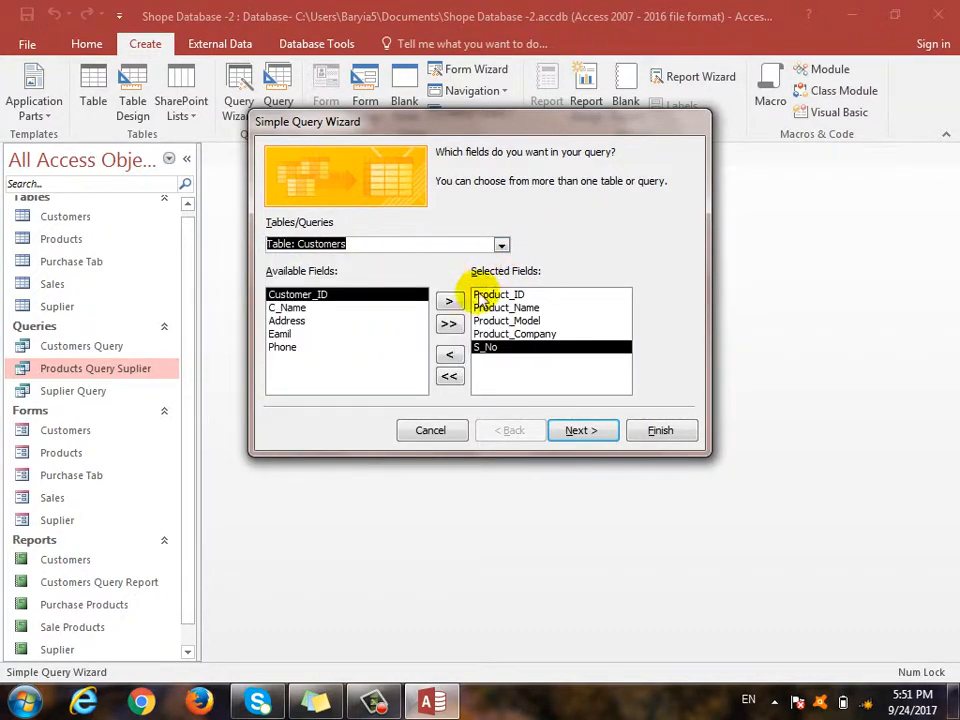
click(400, 308)
click(449, 301)
click(449, 301)
click(449, 301)
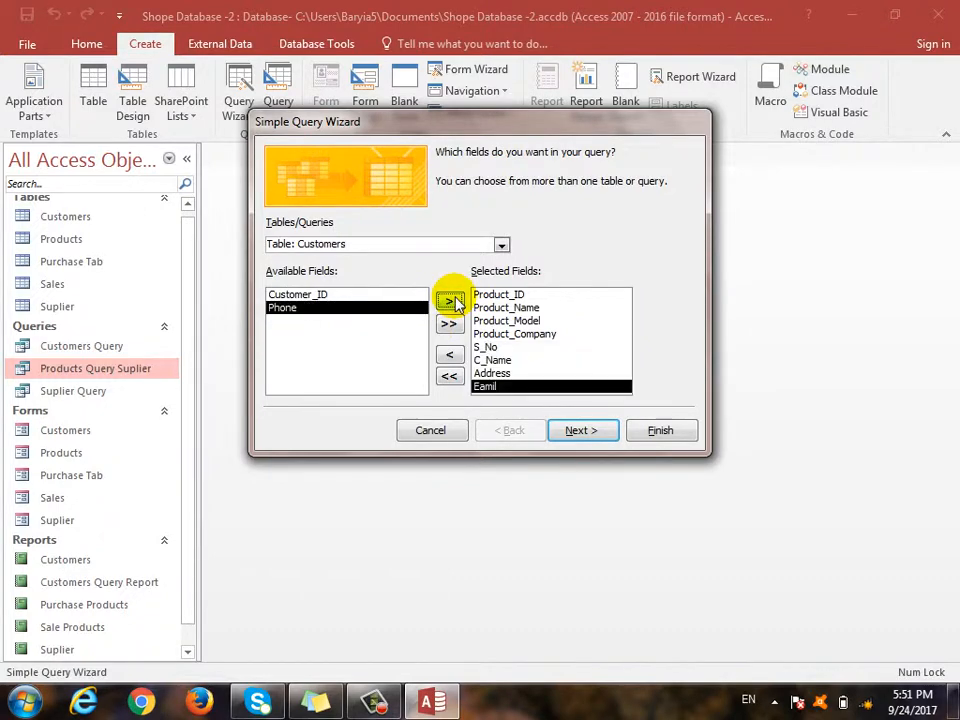
click(449, 301)
Add S_Date, Price, Qty, Total, Paid and Balance from the Sales table to the query's selected fields.
click(501, 247)
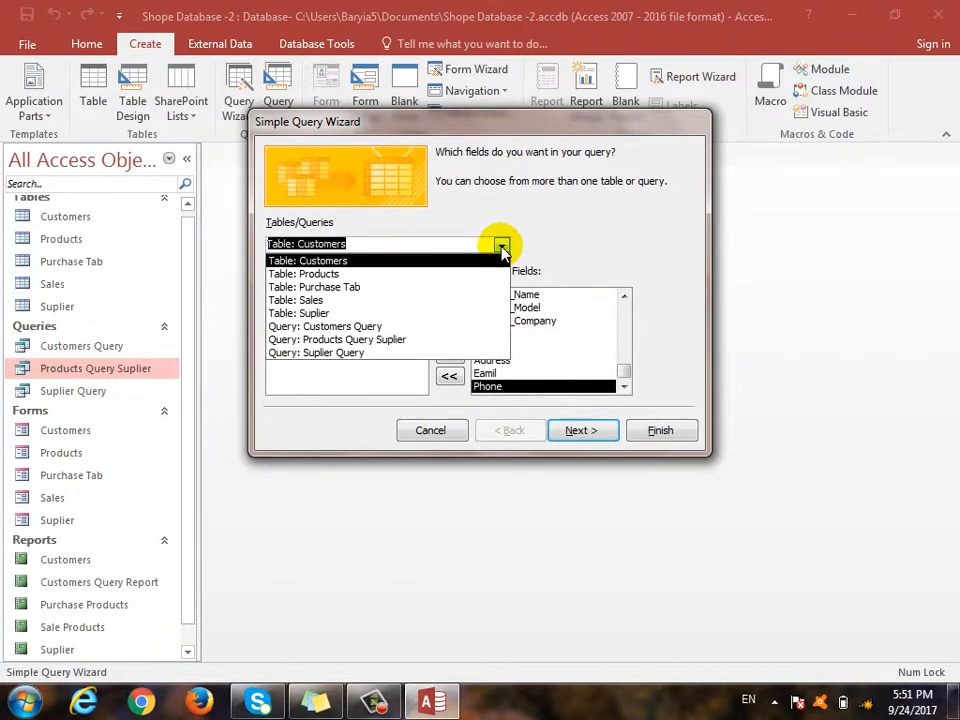
click(467, 305)
click(392, 320)
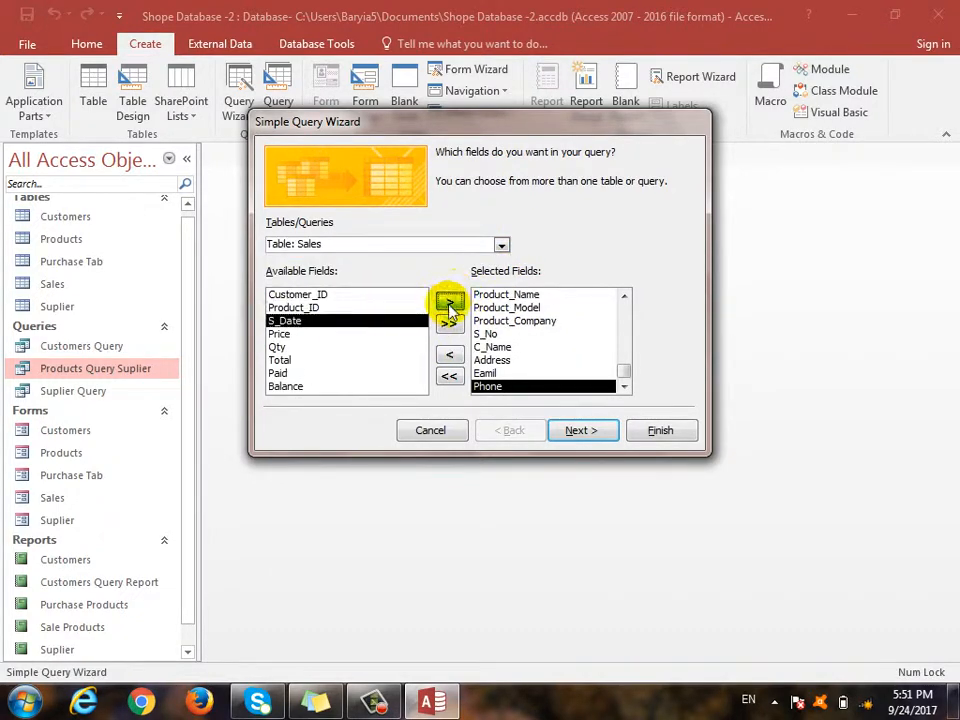
click(449, 301)
click(449, 301)
click(449, 301)
click(449, 301)
click(449, 301)
click(449, 301)
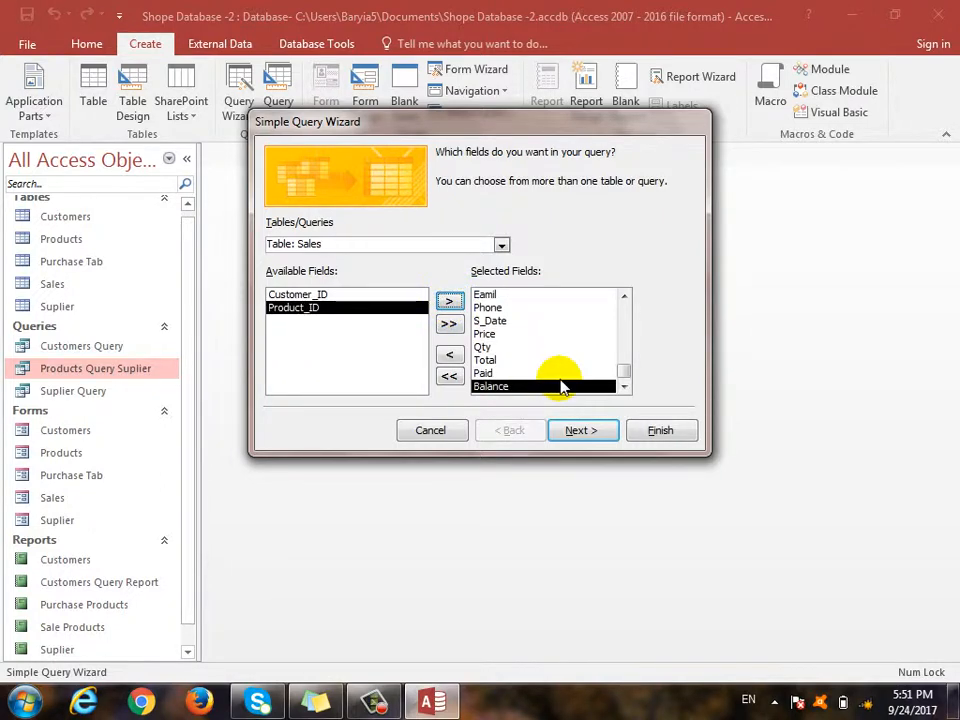
Title the query Product Query Customers, finish the wizard and open the query to view its information.
click(589, 432)
click(591, 434)
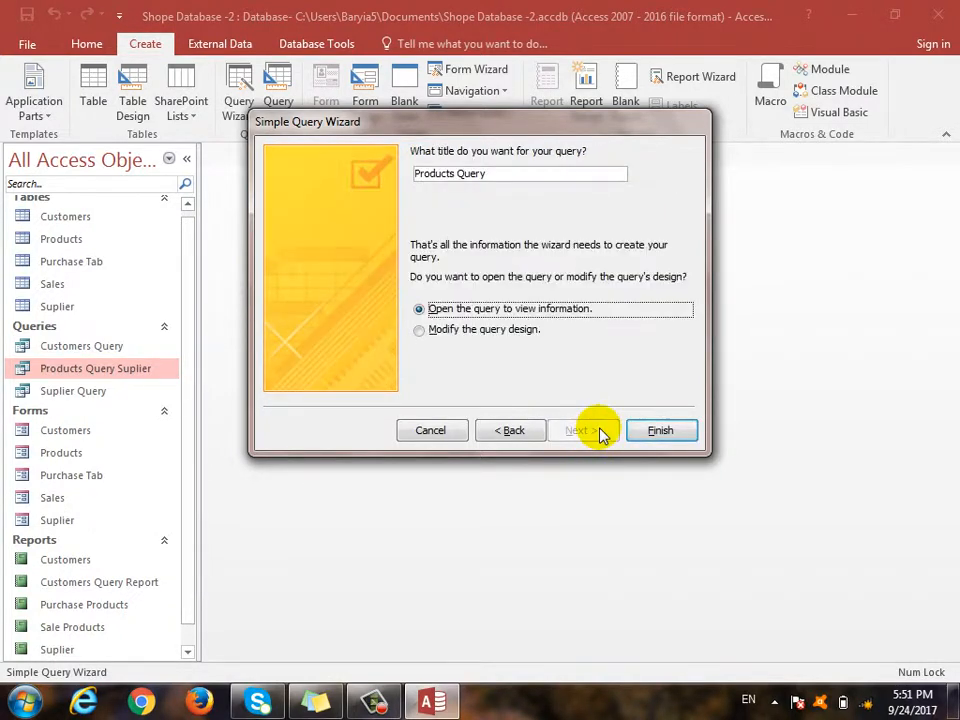
click(523, 176)
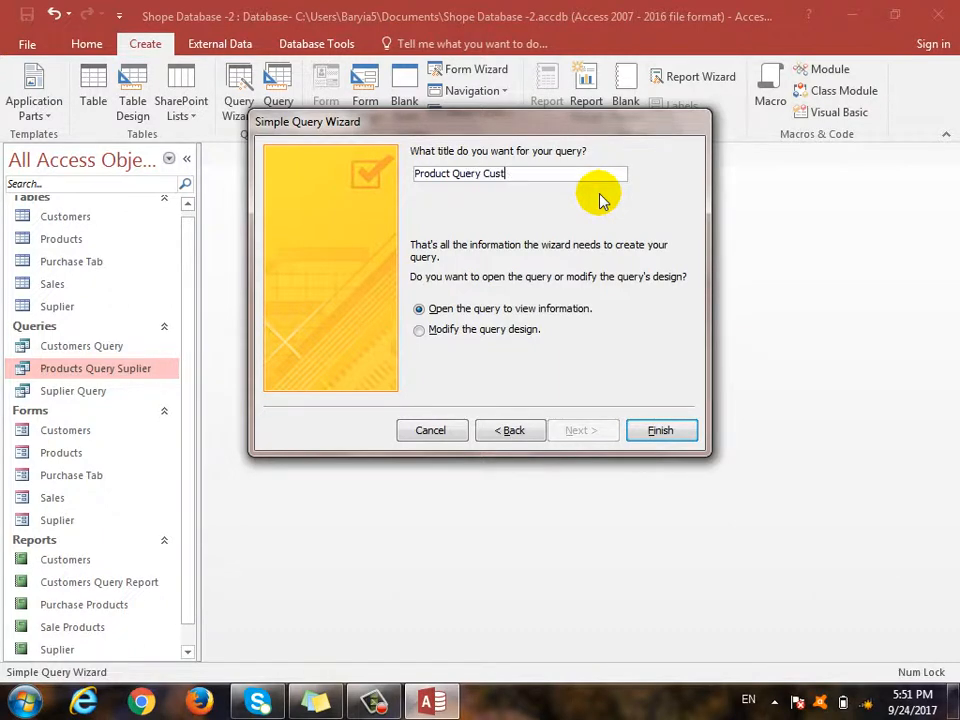
text(s)
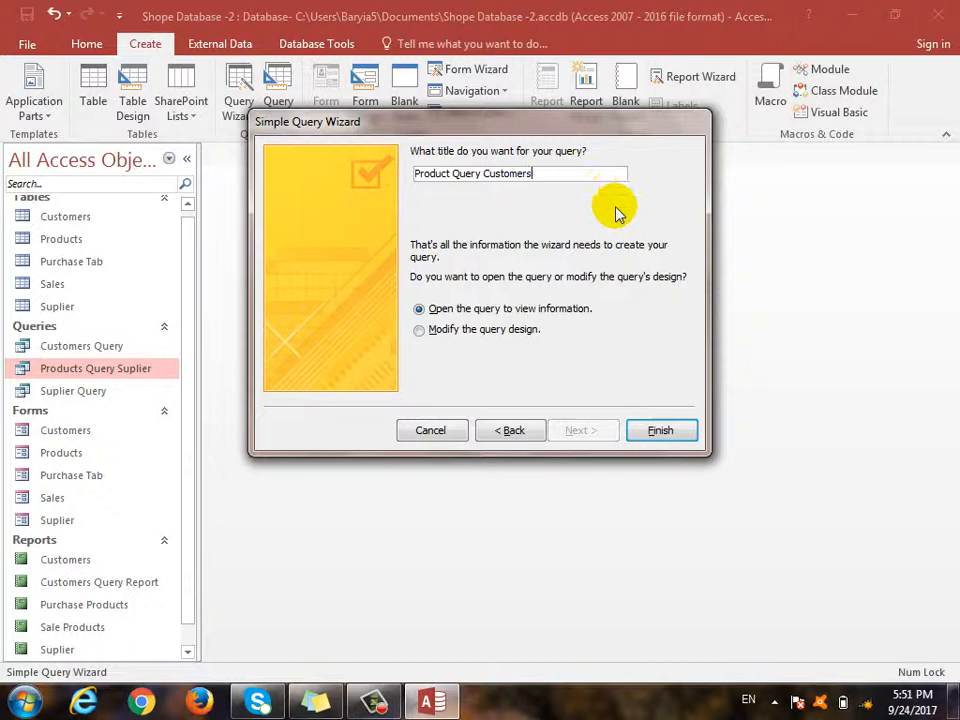
click(662, 432)
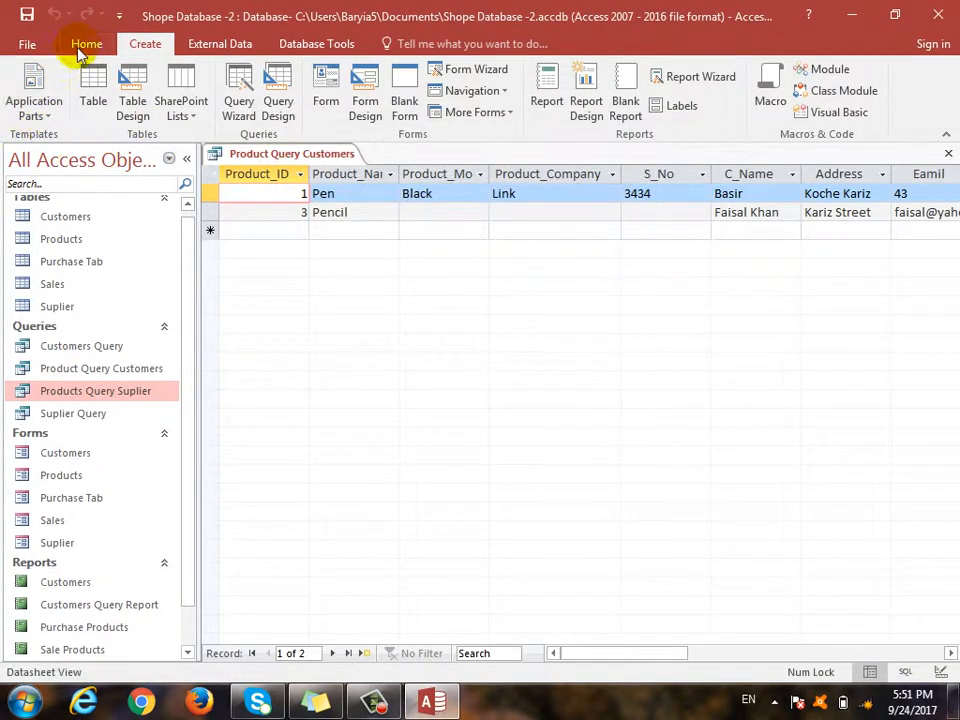
Switch Product Query Customers to Design View and set the Product_Name criteria to [like Product_name].
click(84, 44)
click(27, 117)
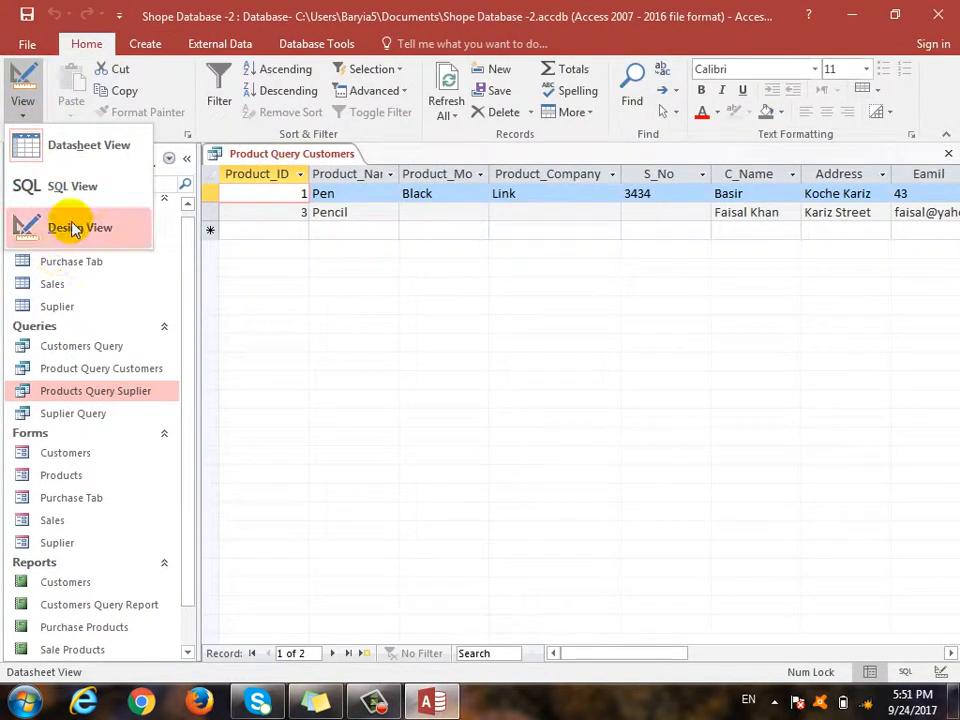
click(73, 223)
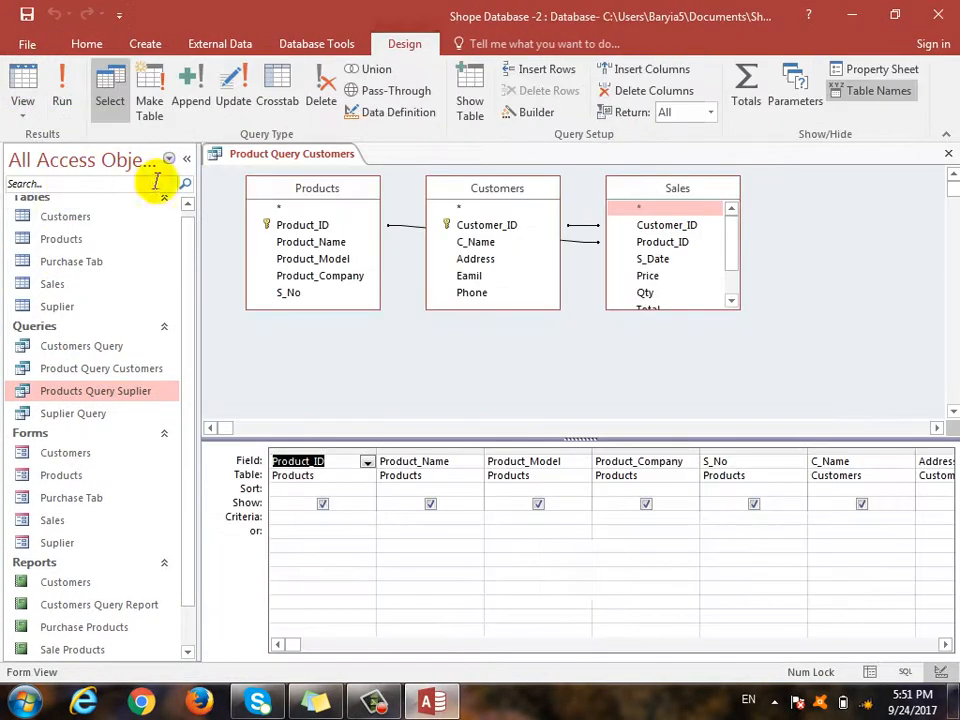
click(392, 517)
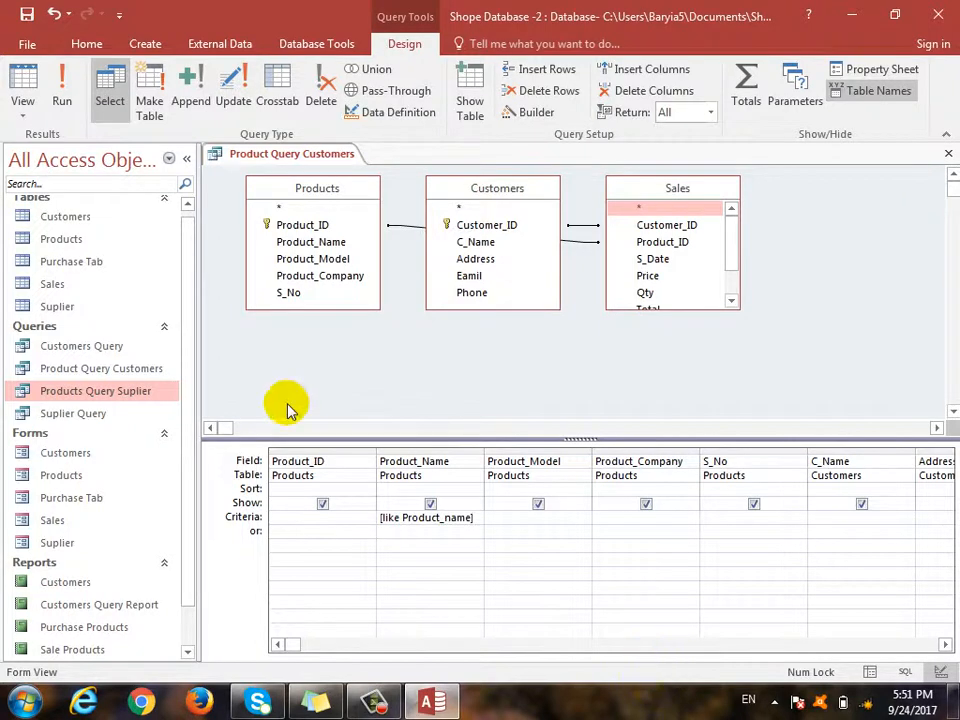
Run Product Query Customers with the product name pen, and close it with its design changes saved.
click(20, 92)
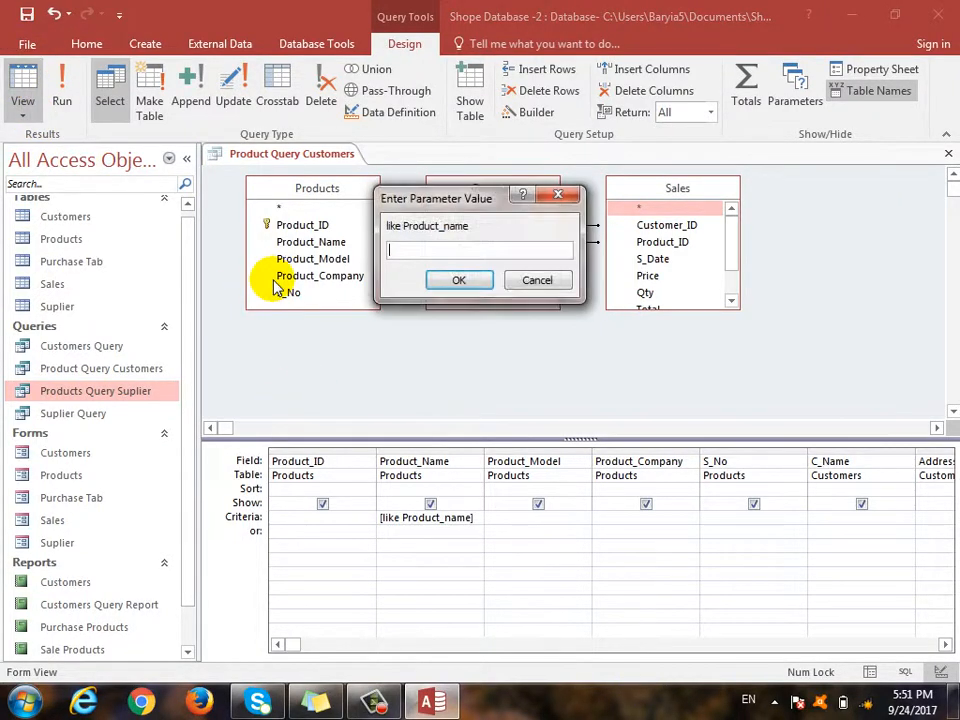
text(pen)
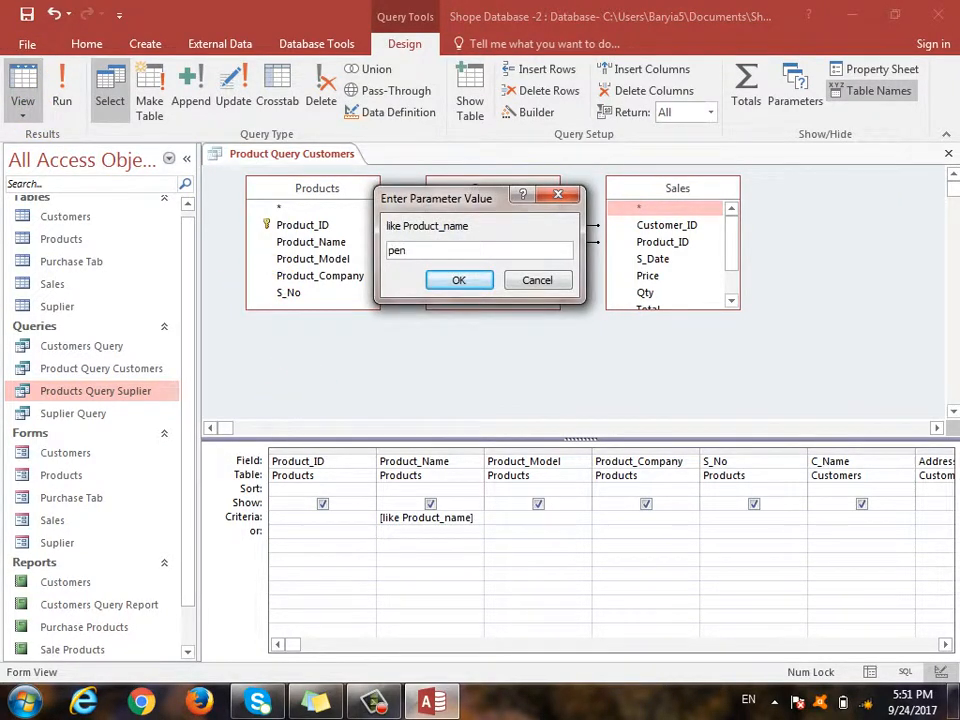
key(Return)
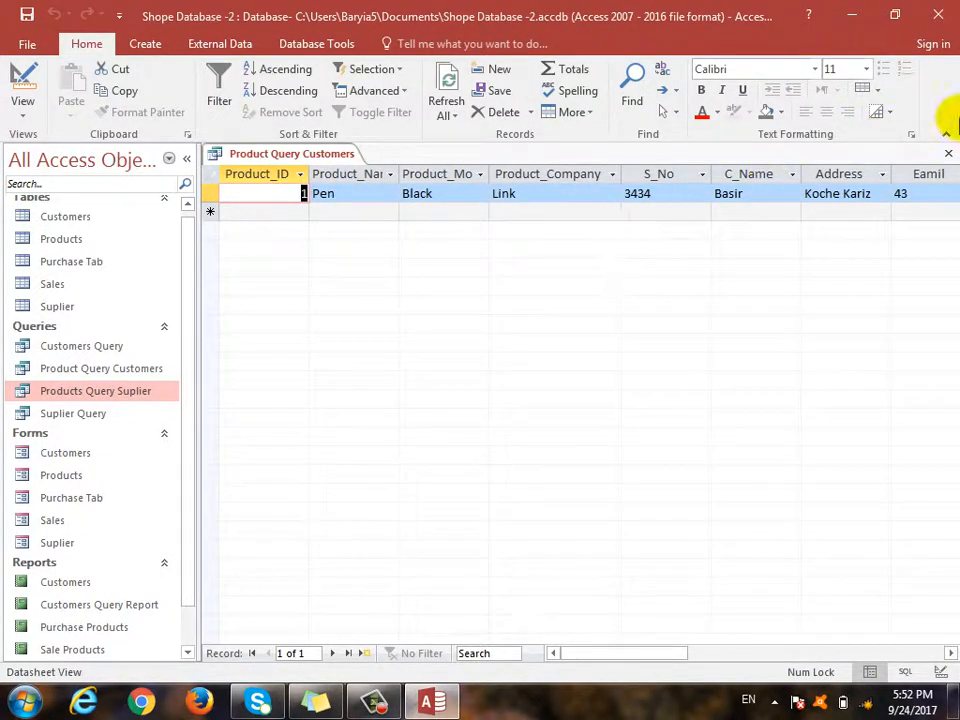
click(948, 156)
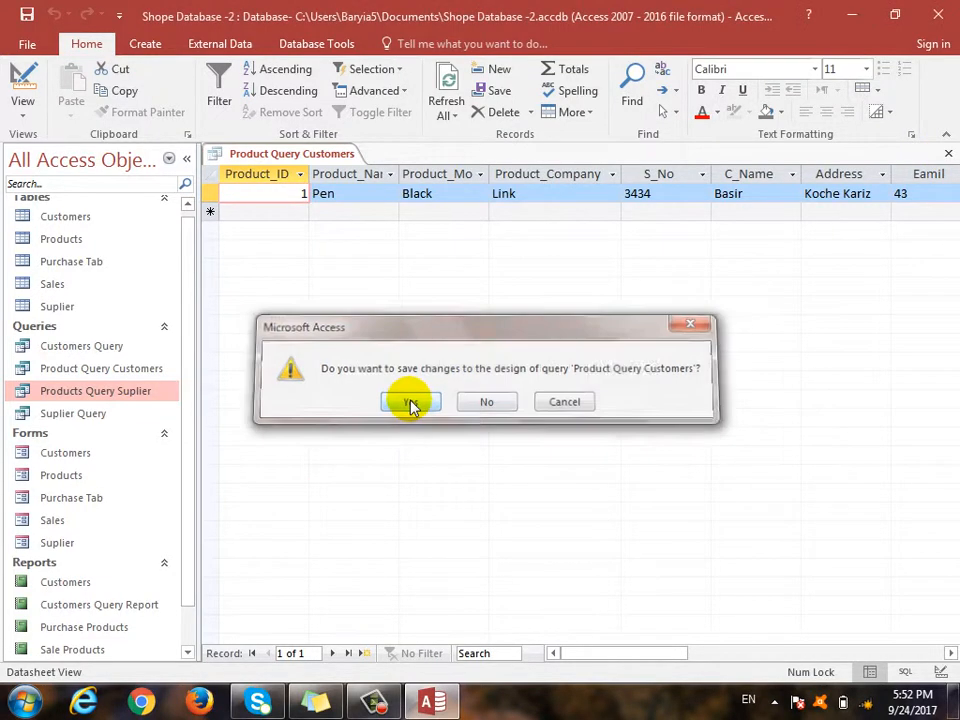
click(407, 403)
Start a new report with the Report Wizard and add all fields of the query Product Query Customers.
click(150, 45)
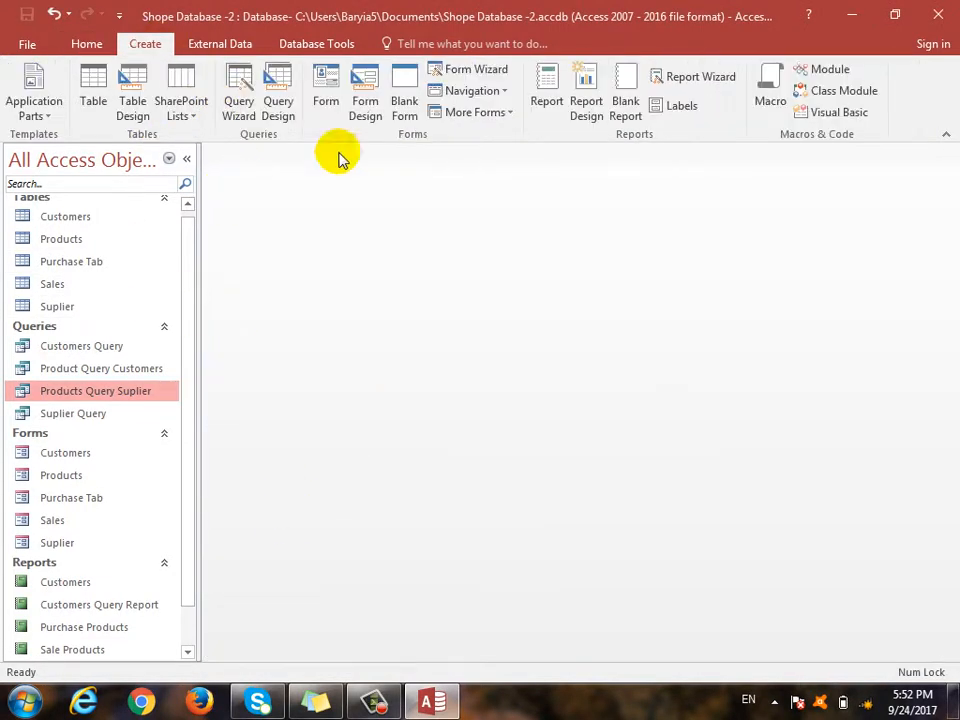
click(680, 77)
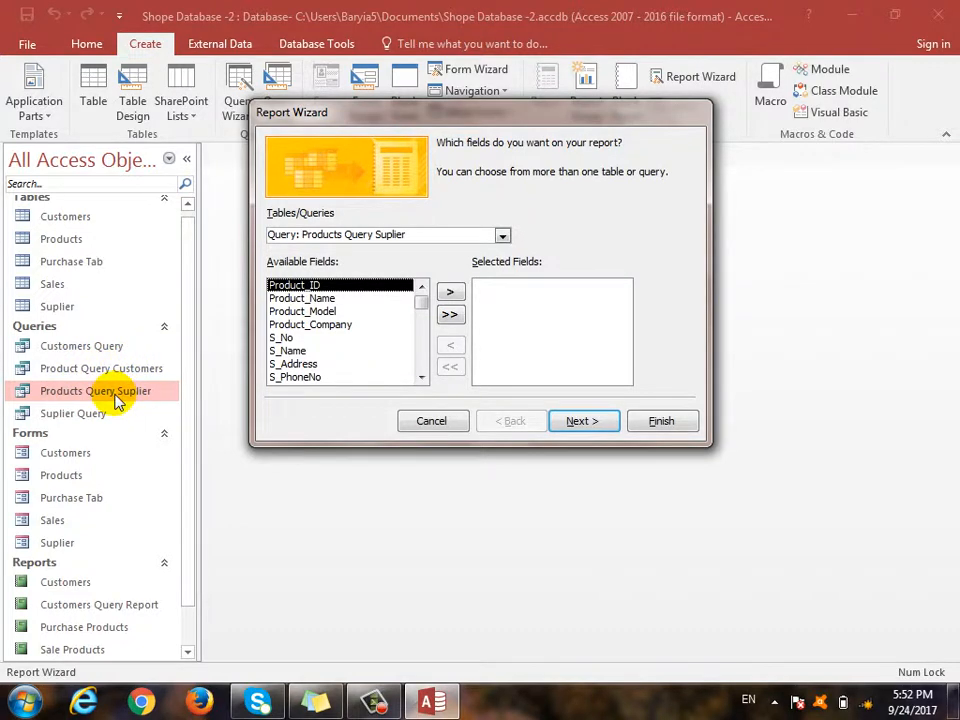
click(502, 236)
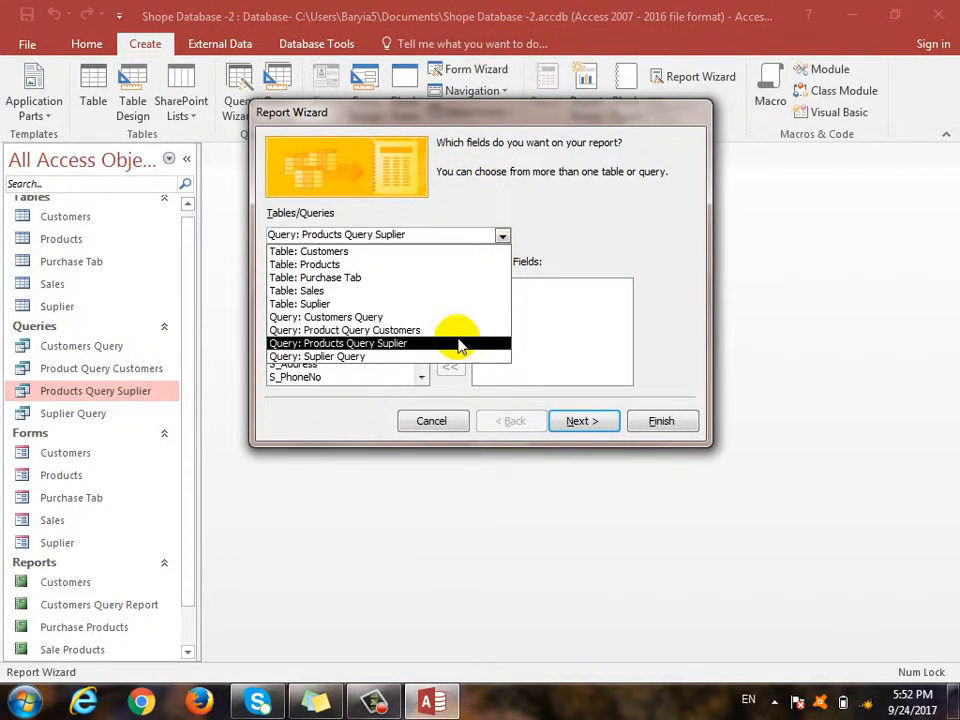
click(411, 333)
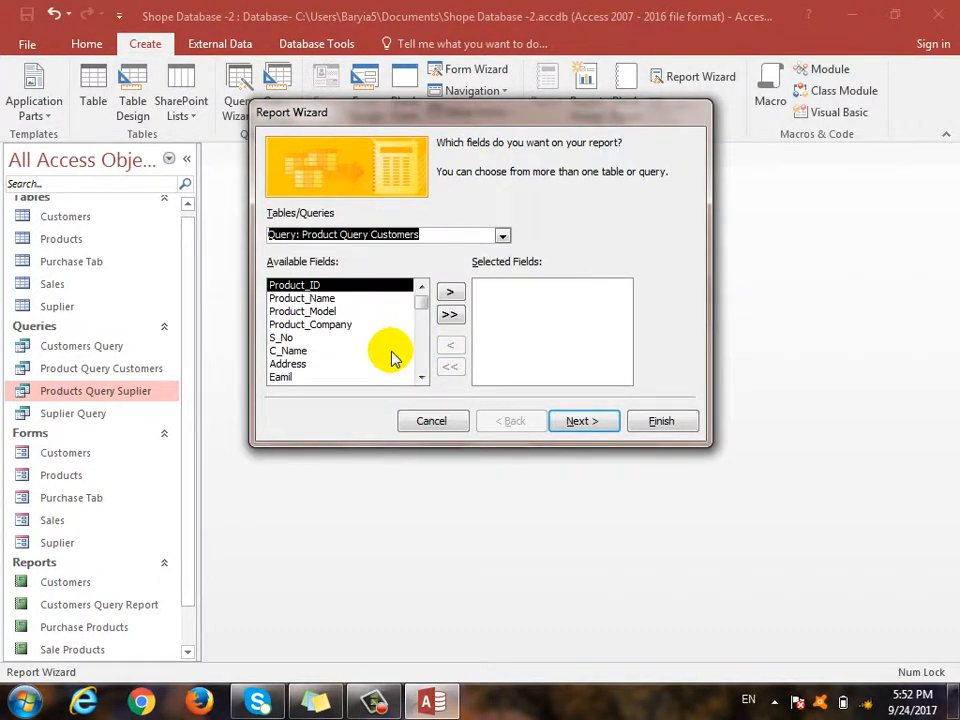
click(450, 314)
Keep the report's data viewed by Products and set summary sums for Qty, Total, Paid and Balance.
click(583, 423)
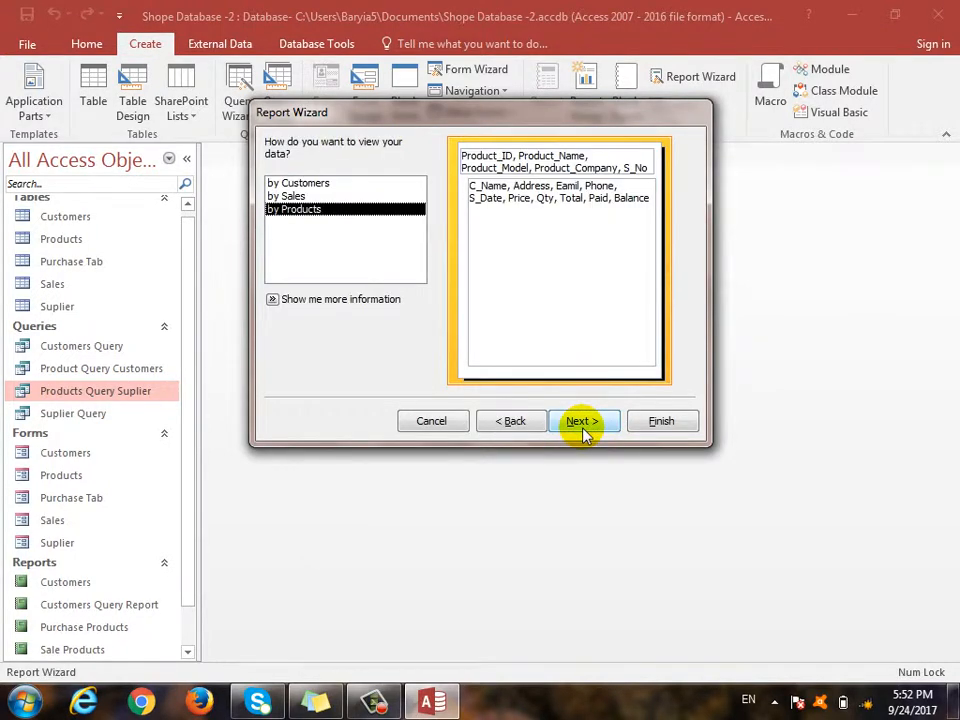
click(584, 430)
click(584, 430)
click(549, 356)
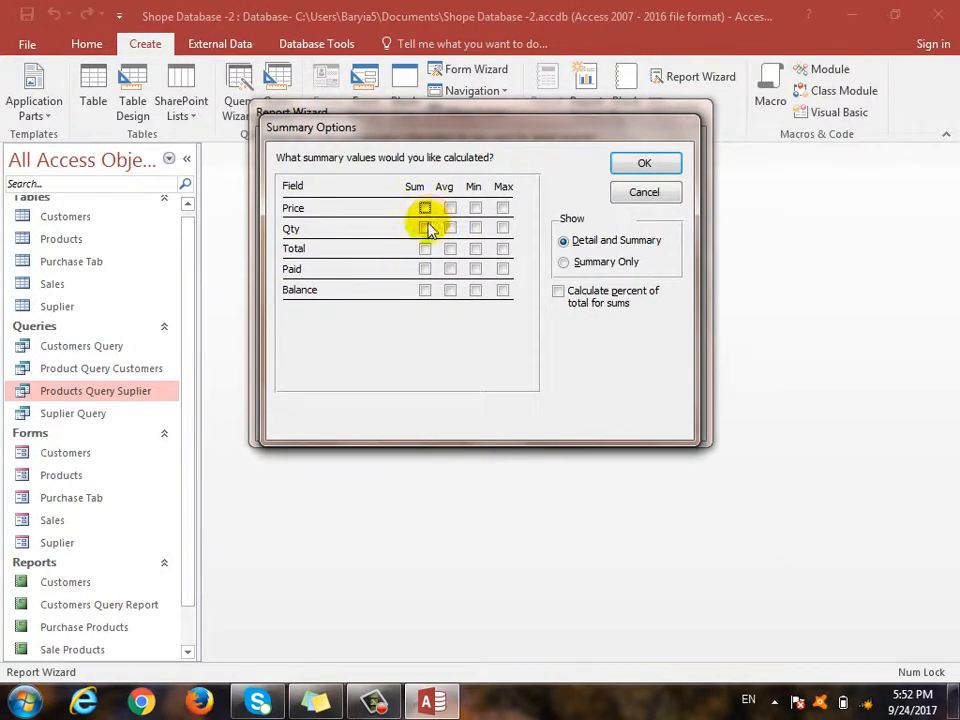
click(426, 229)
click(425, 269)
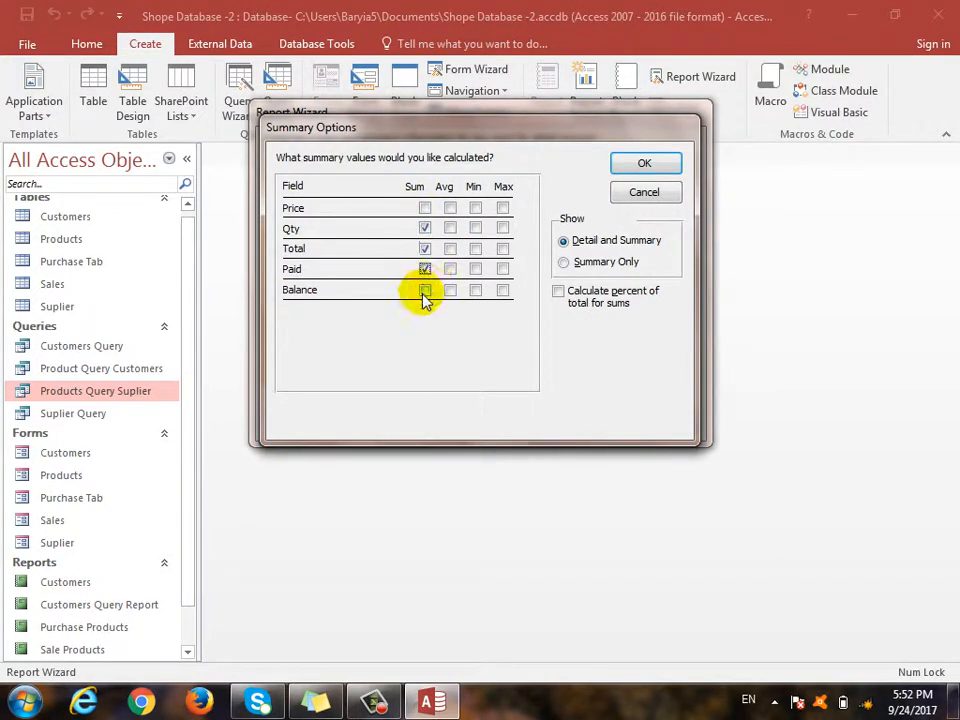
click(425, 290)
click(644, 164)
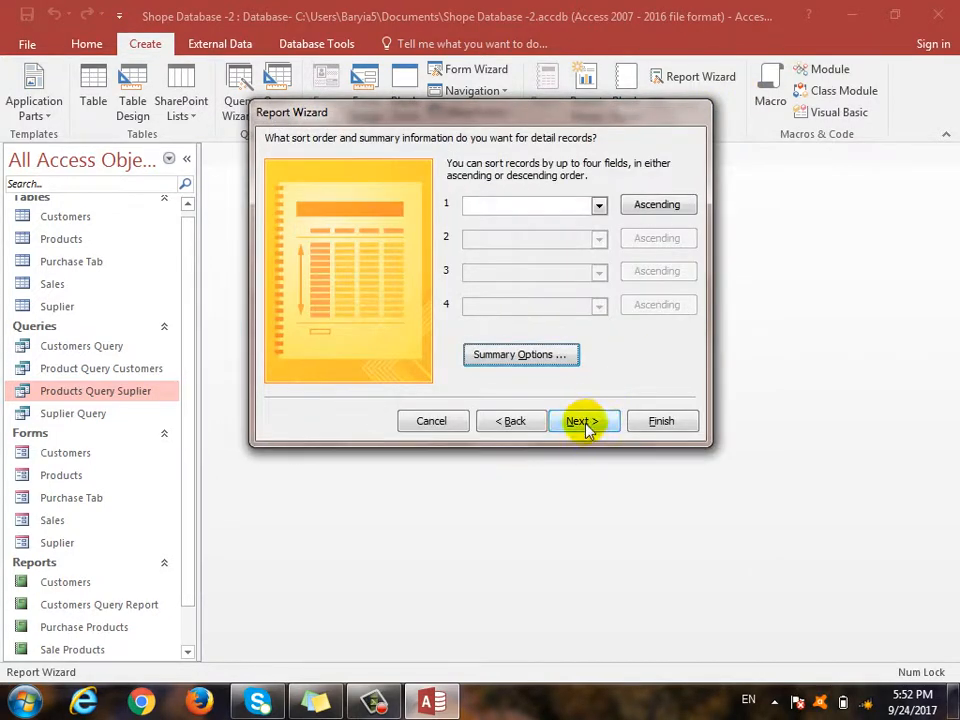
Go back from the report title page to check the sorting, layout, grouping and data view settings.
click(583, 421)
click(584, 421)
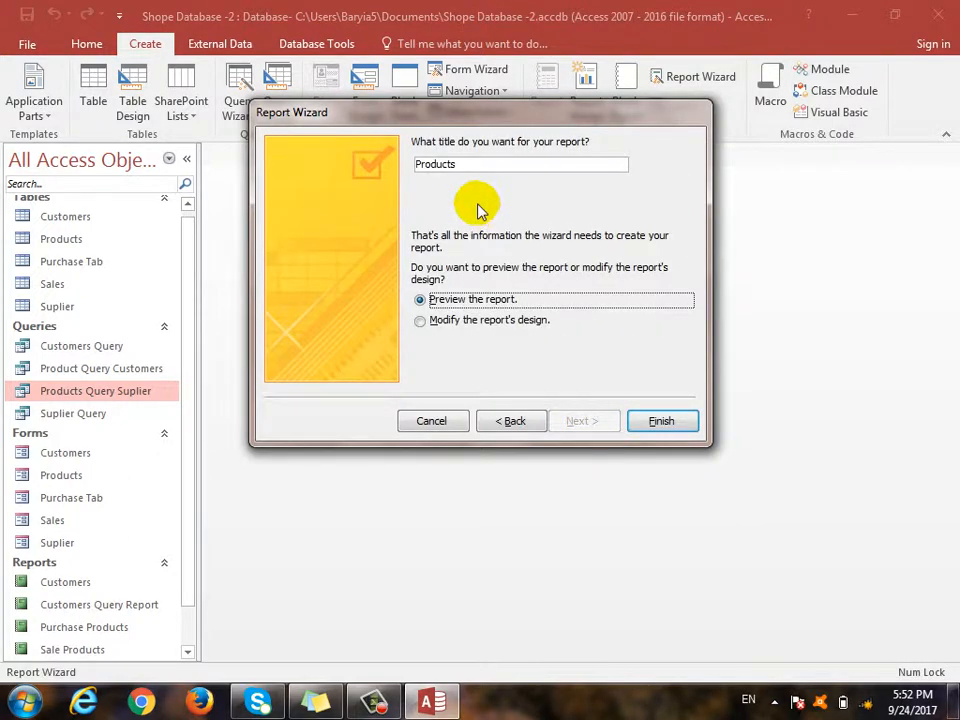
click(494, 169)
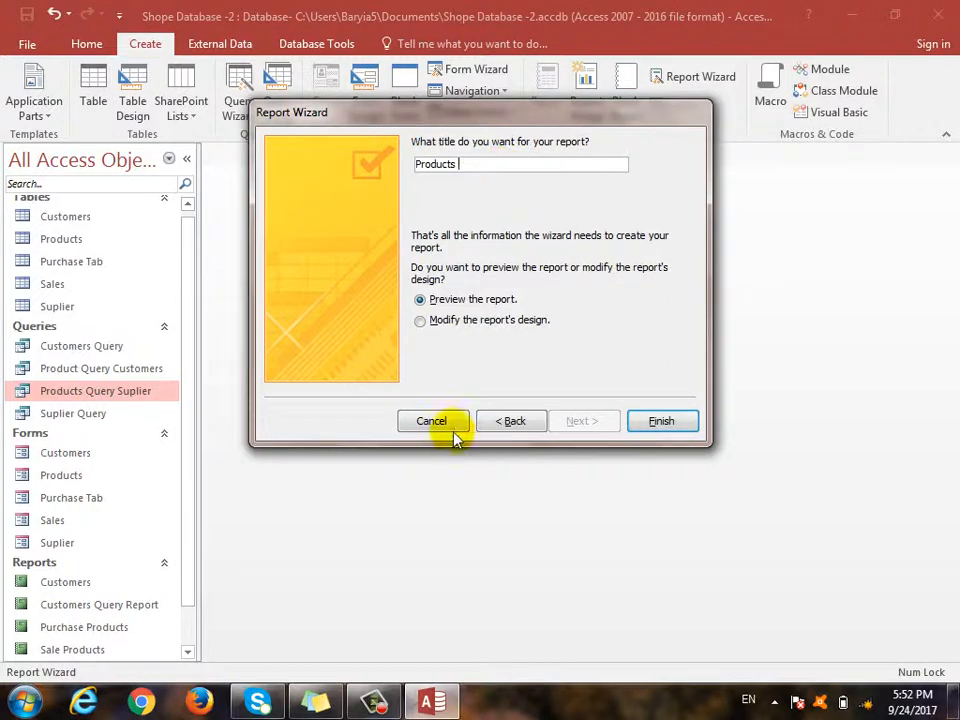
click(505, 421)
click(505, 421)
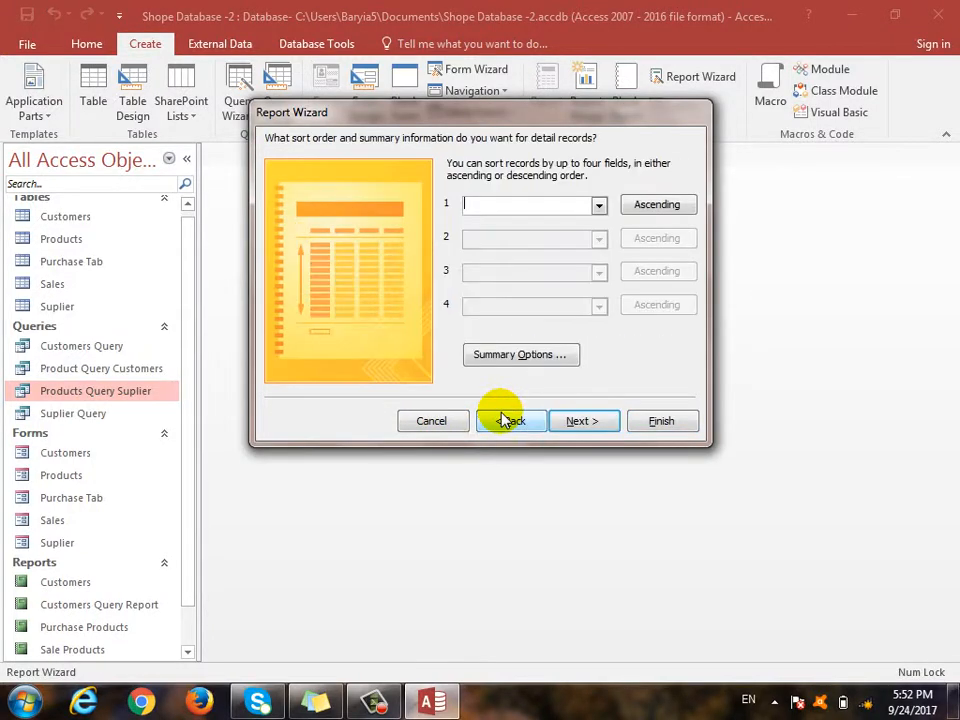
click(505, 421)
click(505, 421)
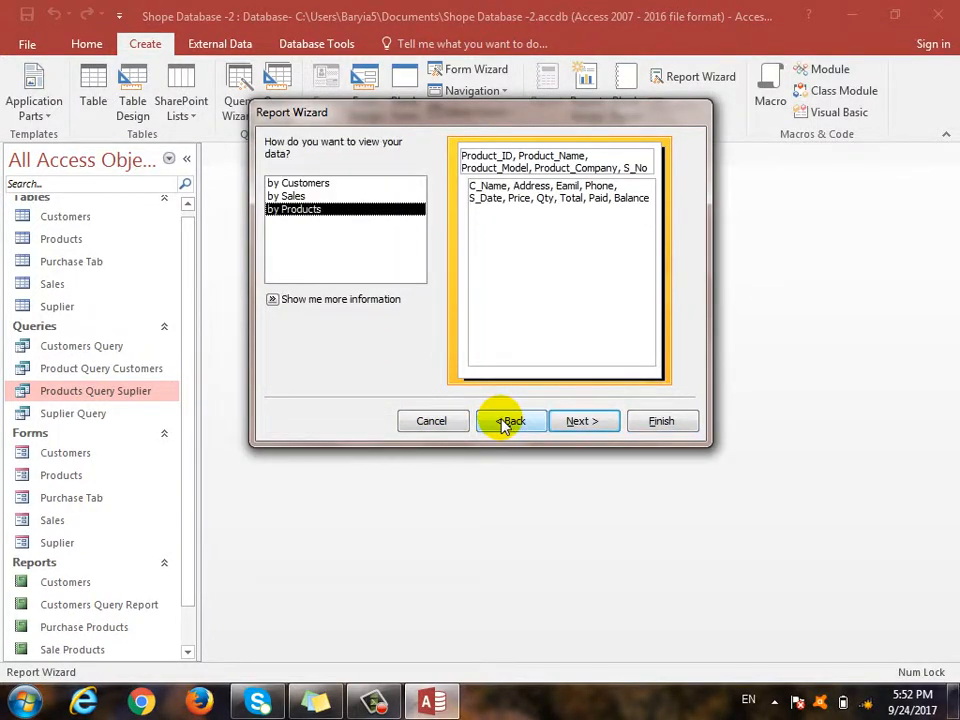
click(505, 421)
Title the report Products Query Customers, finish the wizard, and preview it for the product name pen.
click(561, 421)
click(561, 421)
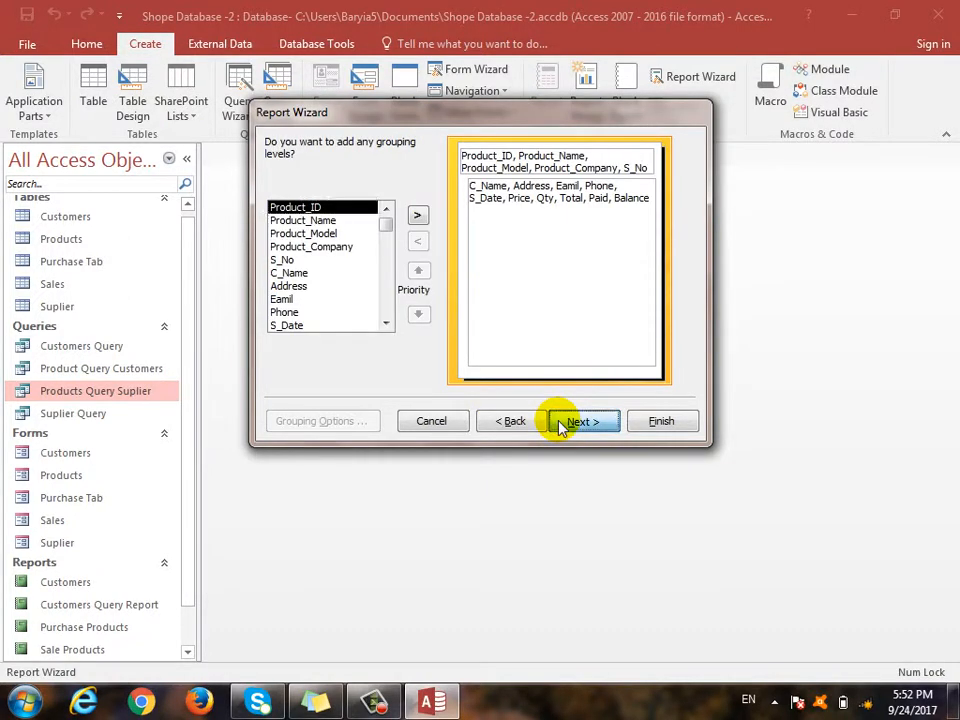
click(561, 421)
click(561, 421)
click(561, 421)
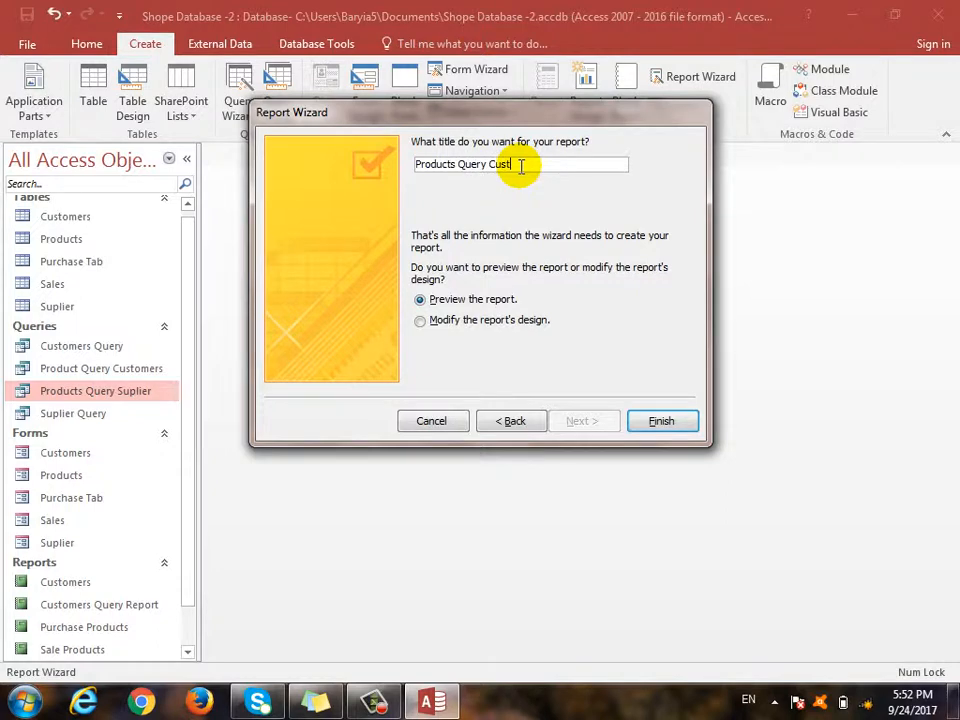
click(662, 420)
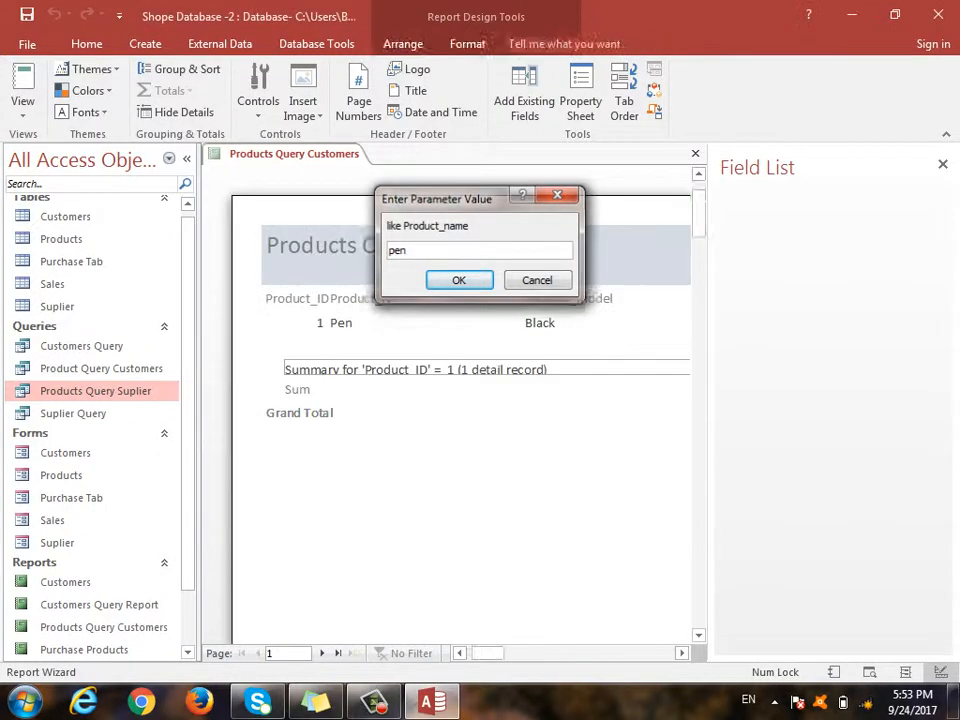
key(Return)
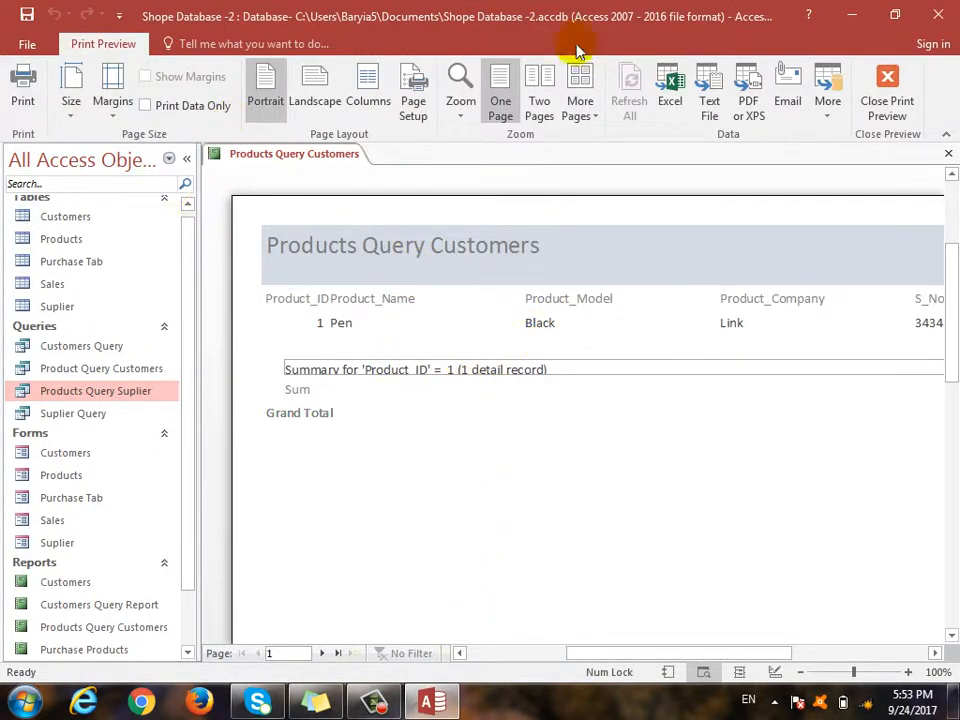
Show Products Query Customers in Report View for the product name pen, examine all its columns, and close the report.
click(895, 95)
click(22, 105)
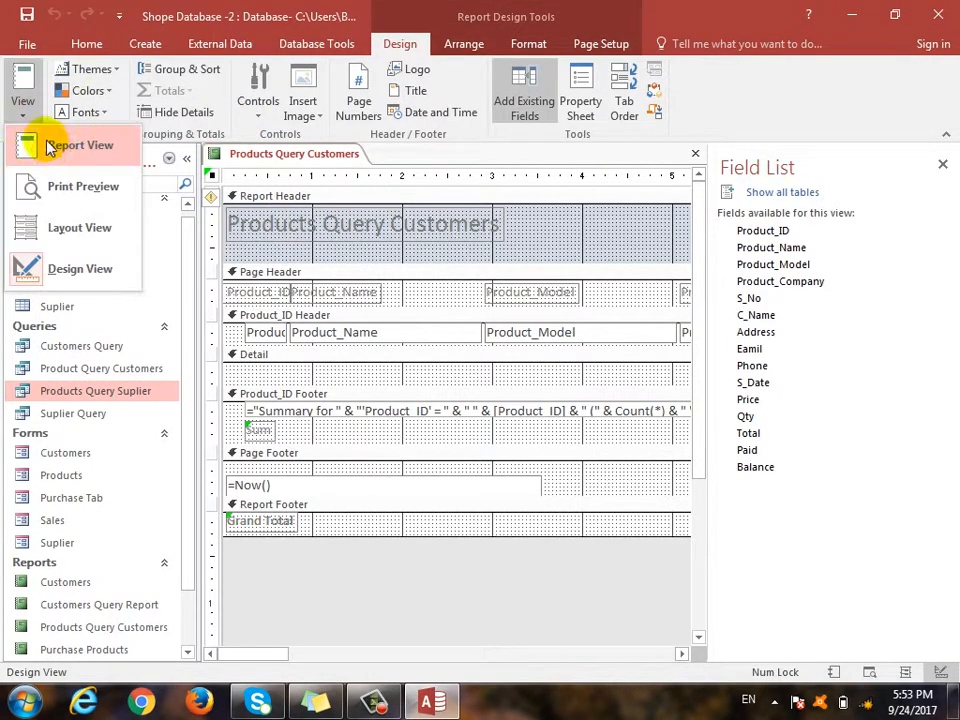
click(47, 141)
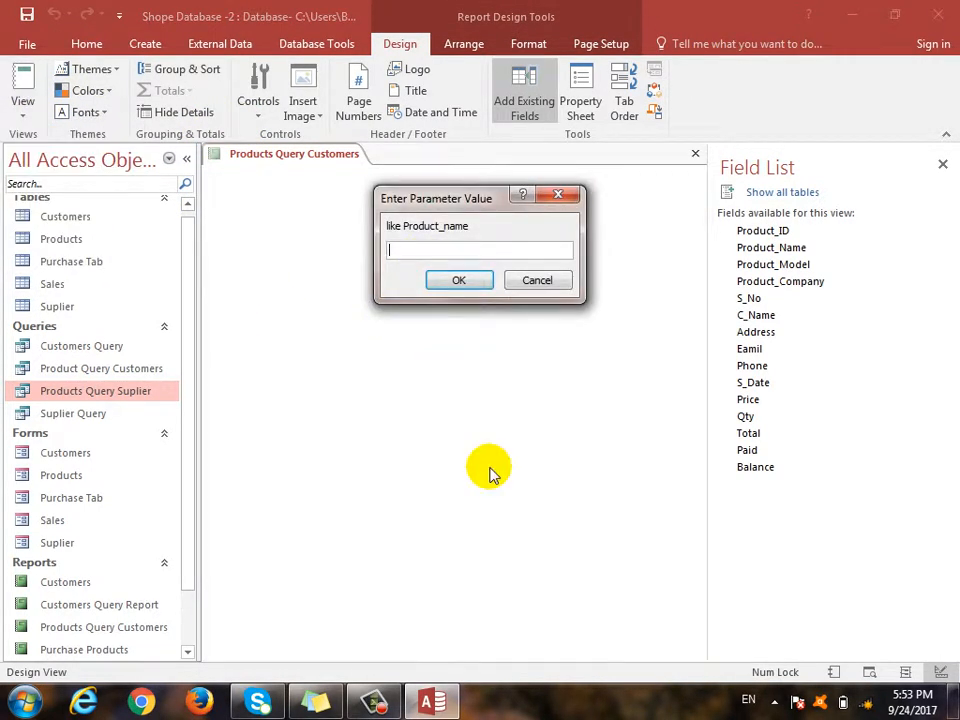
text(pen)
key(Return)
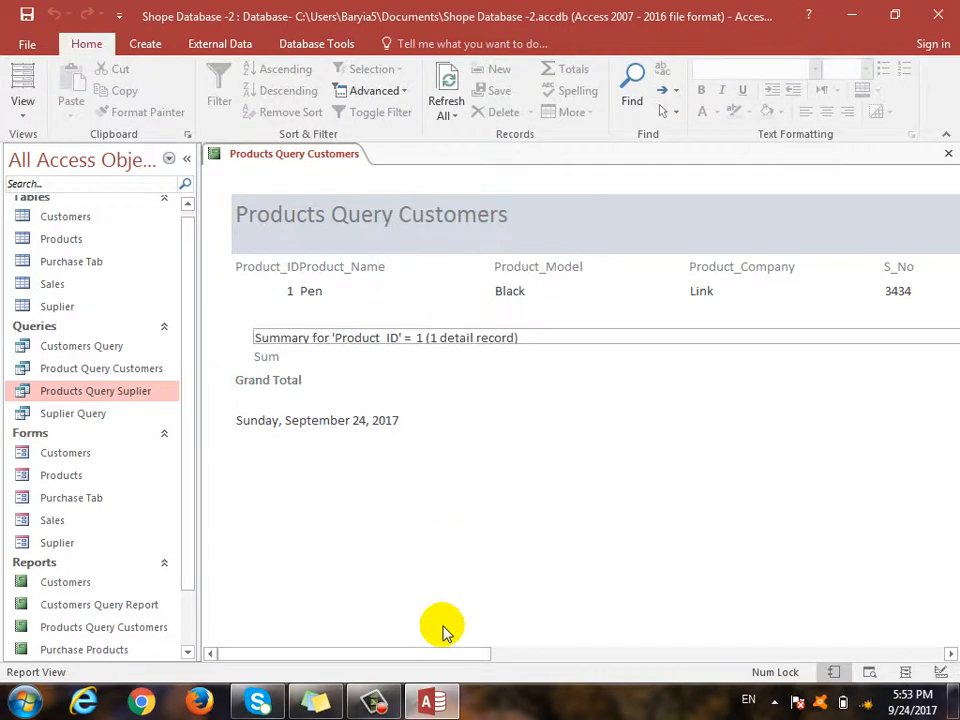
drag(456, 656, 680, 640)
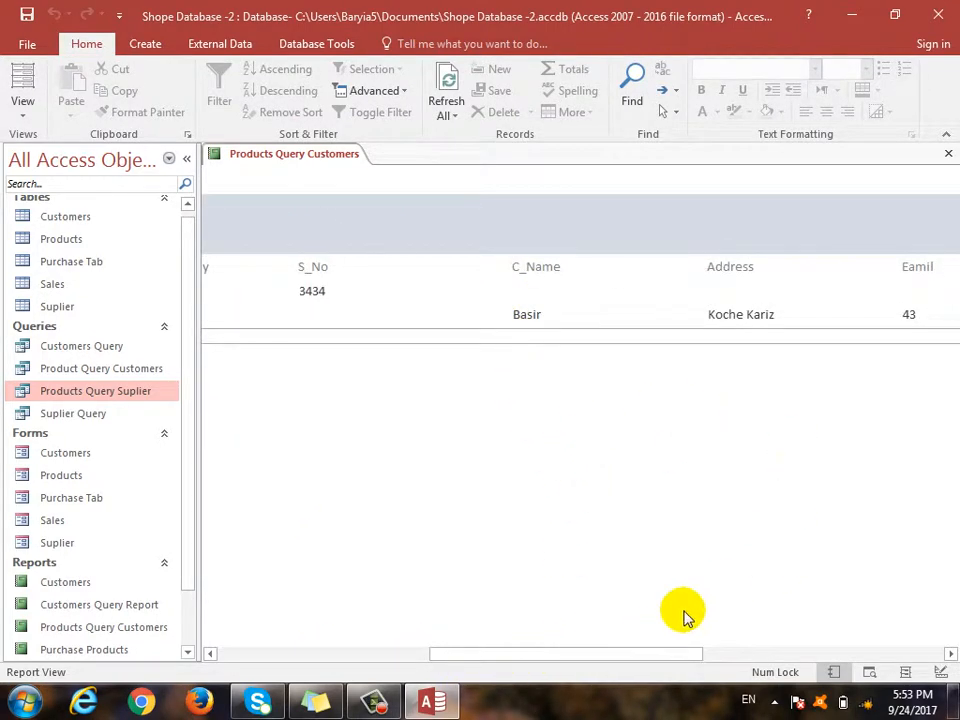
drag(636, 655, 940, 640)
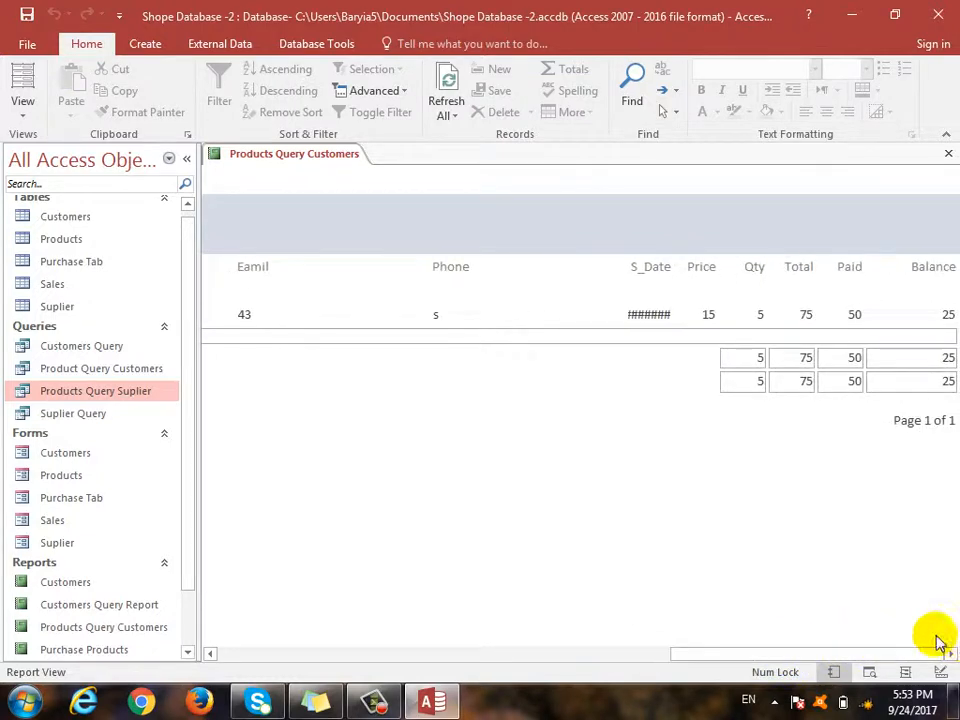
click(947, 153)
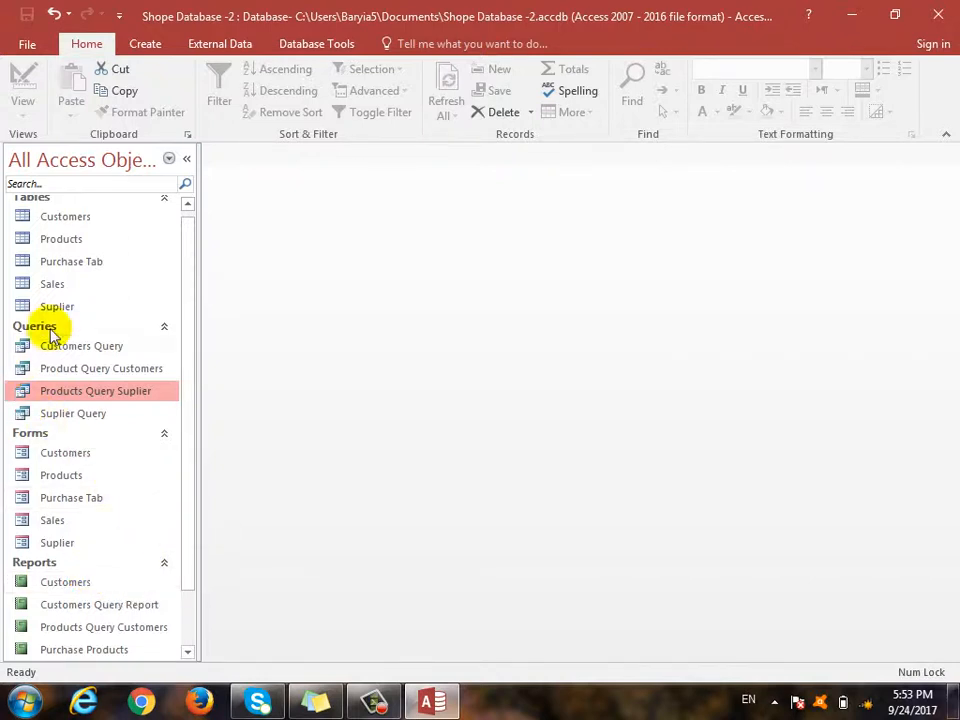
Start a new report with the Report Wizard and add all fields of the query Products Query Suplier.
click(148, 45)
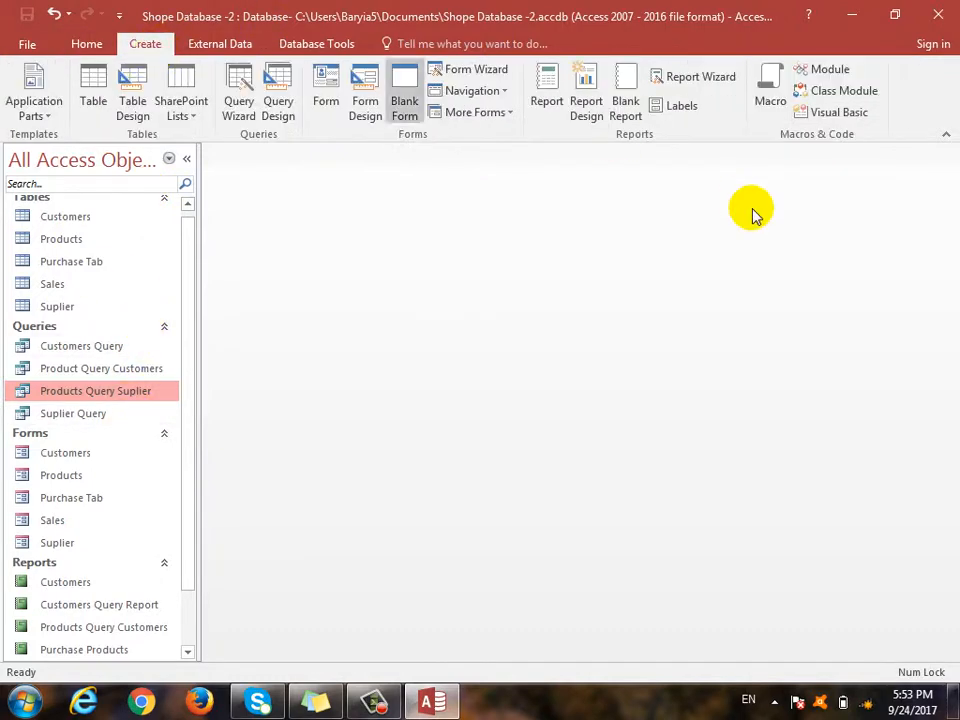
click(688, 76)
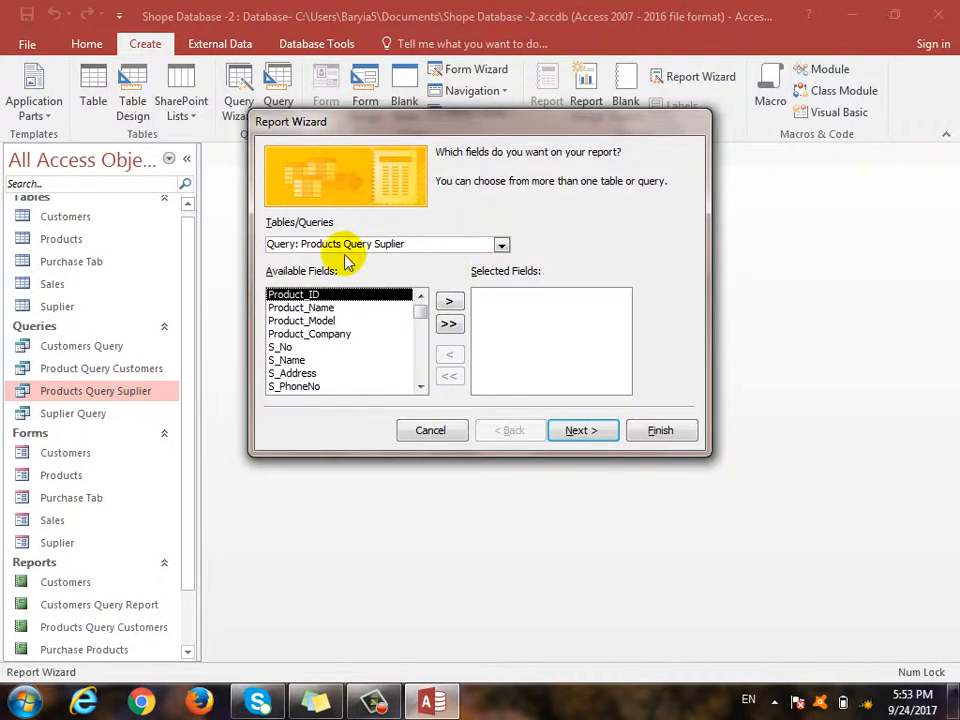
click(450, 323)
click(580, 432)
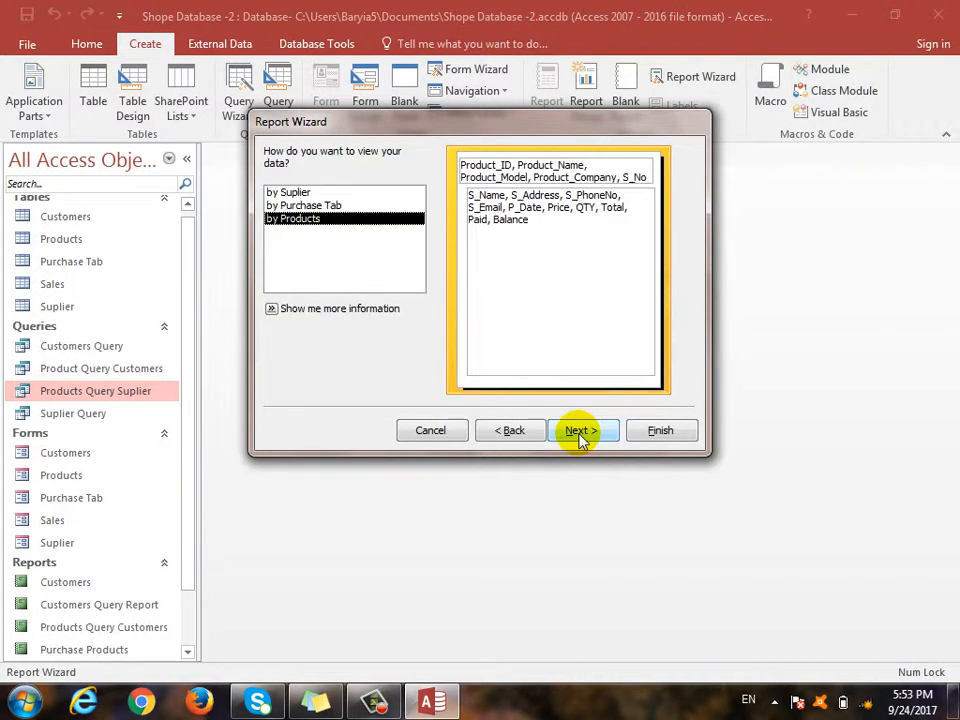
Keep the supplier report viewed by Products without extra grouping, and set summary sums for QTY, Total, Paid and Balance.
click(580, 432)
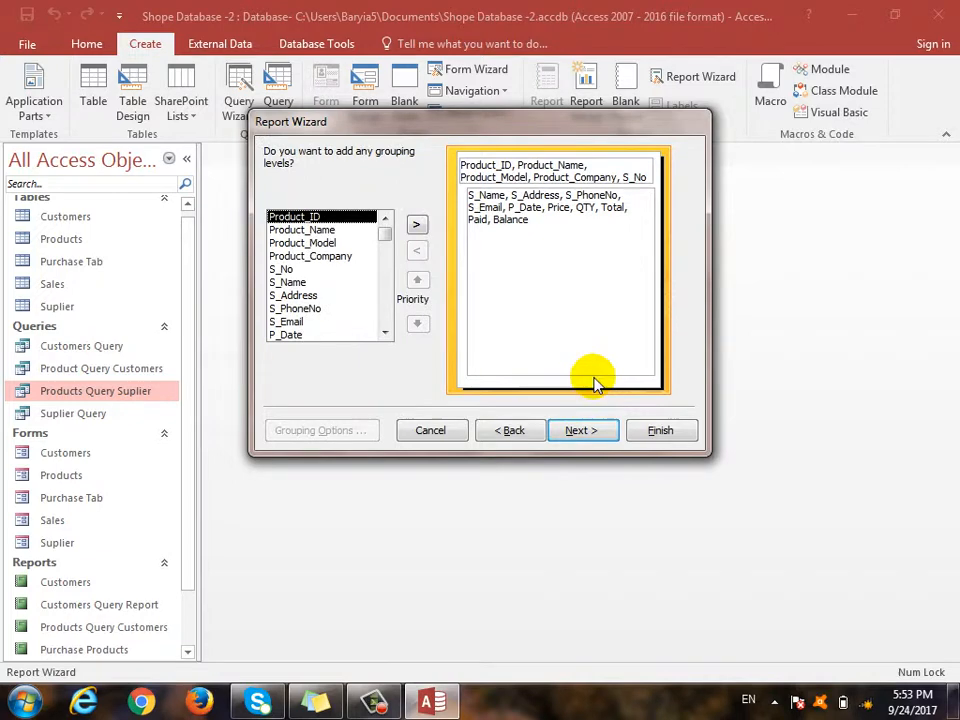
click(578, 430)
click(536, 364)
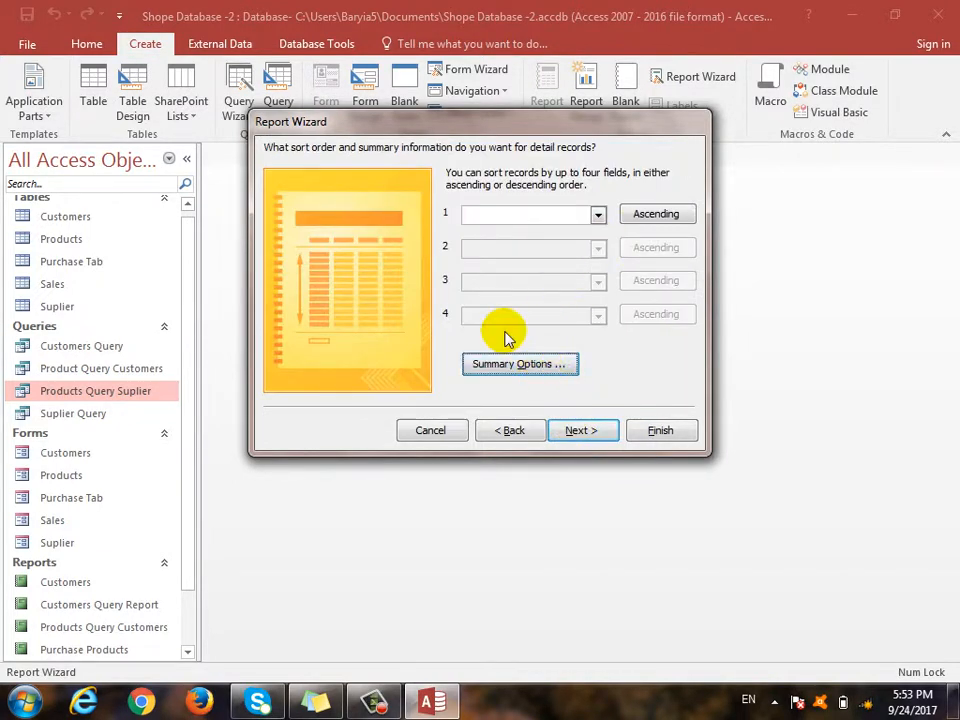
click(425, 228)
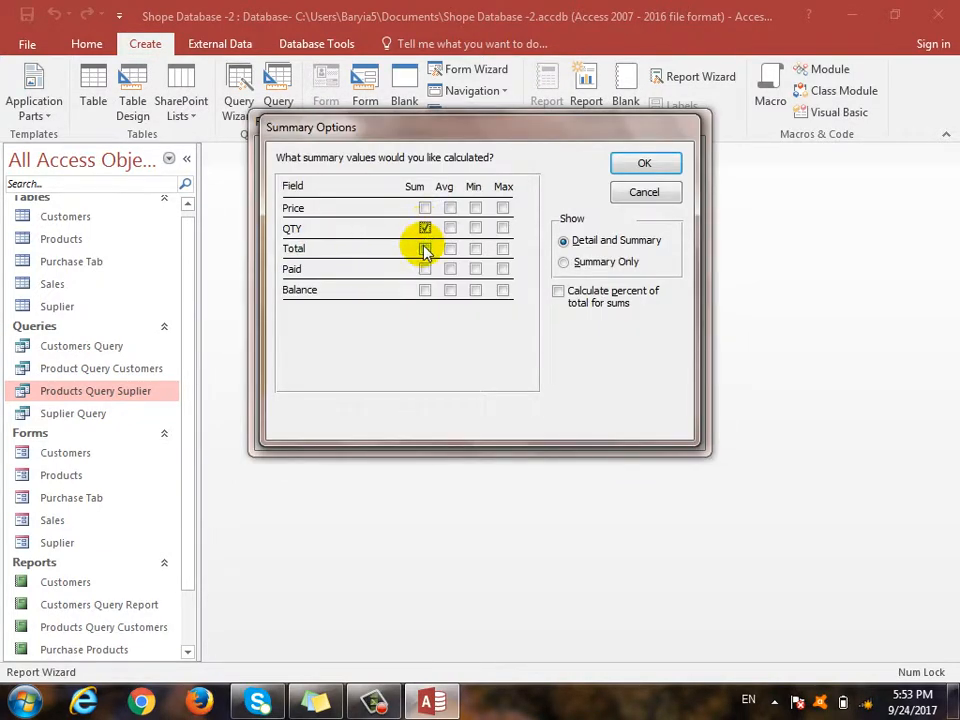
click(424, 249)
click(425, 269)
click(425, 290)
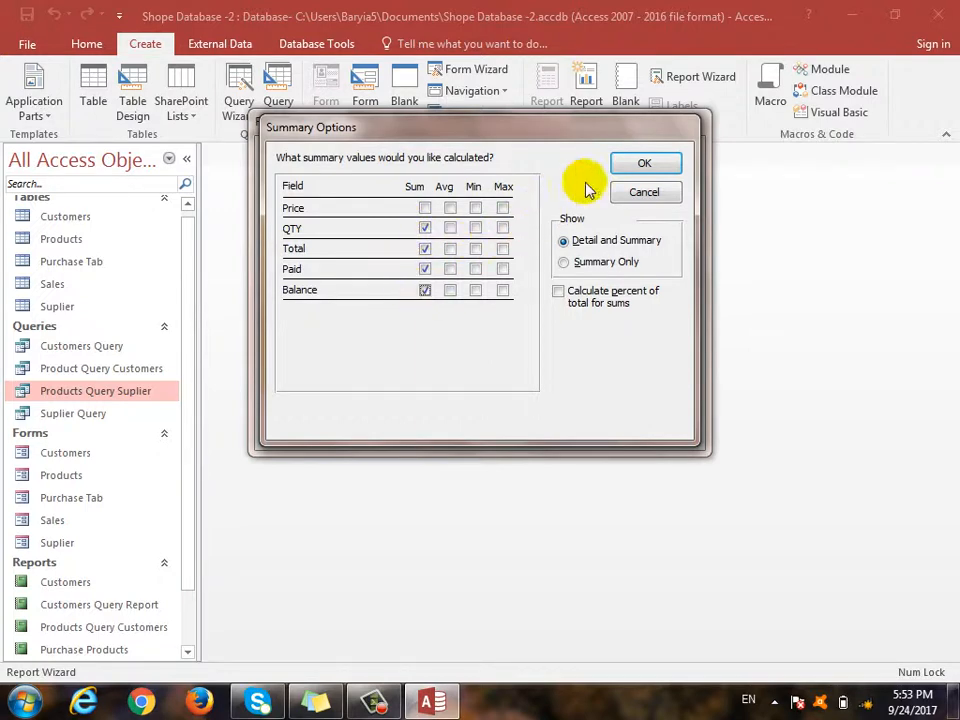
click(644, 163)
Title the report Products Query Supllier, finish and preview it for the product name pen, and close it.
click(568, 436)
click(574, 430)
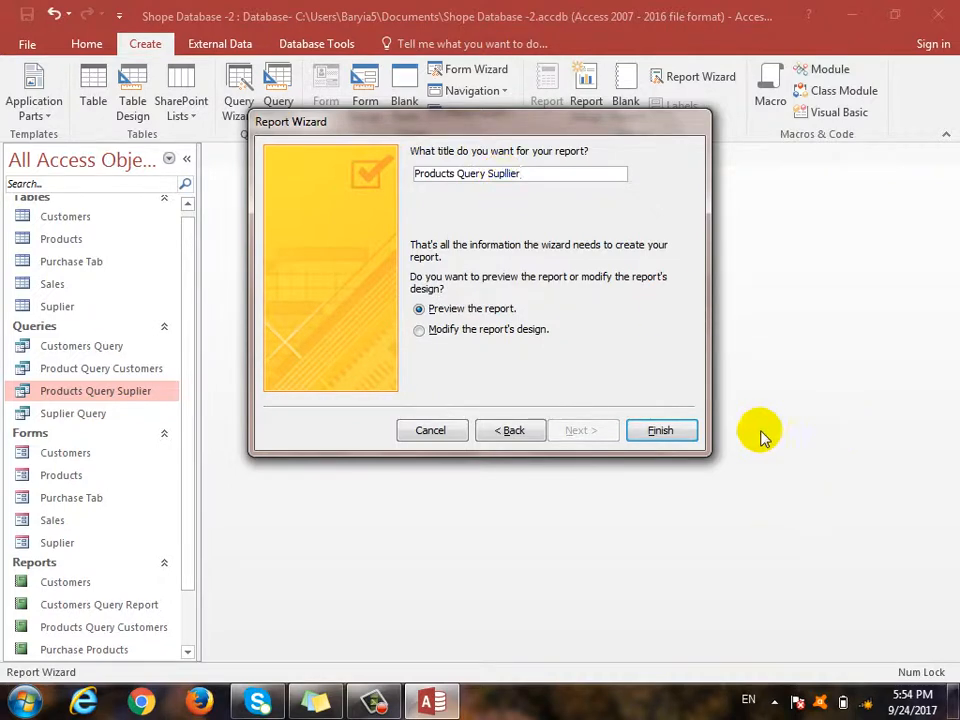
click(648, 430)
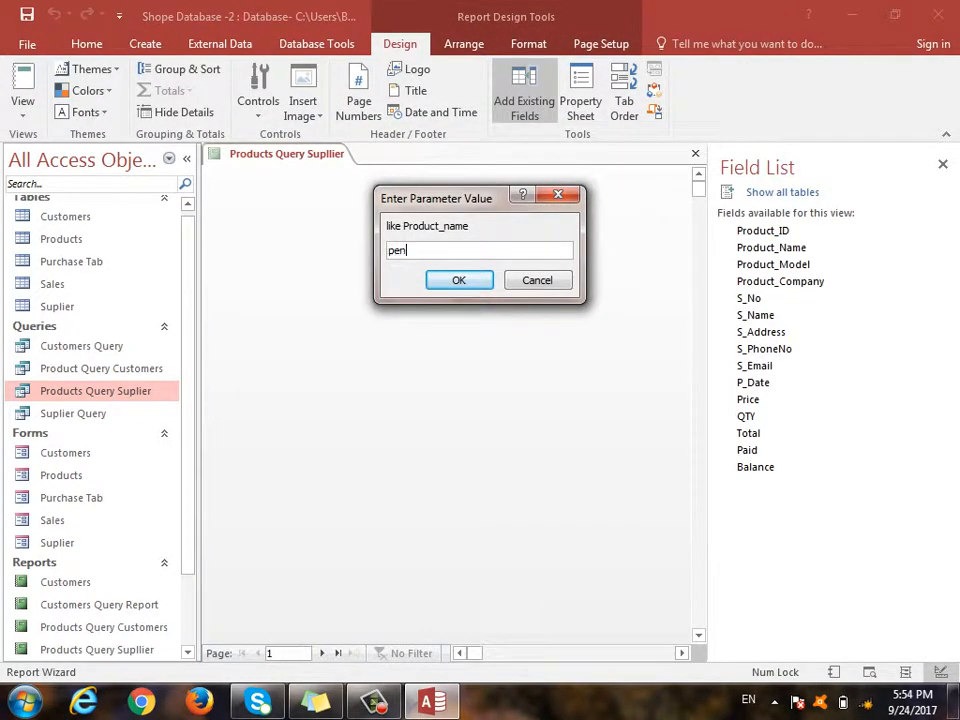
key(Return)
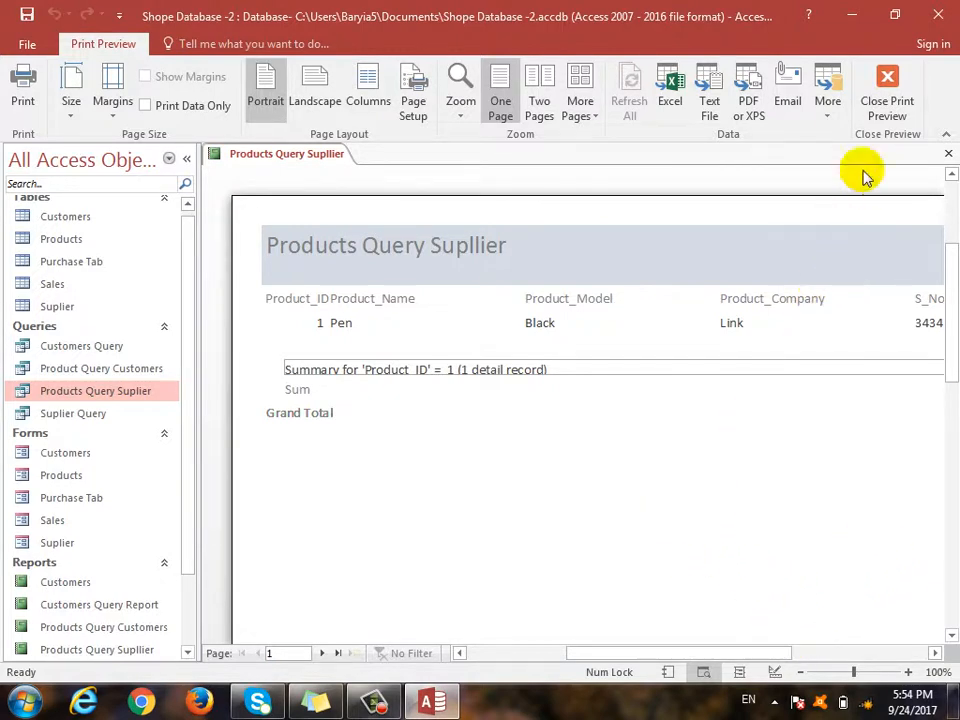
click(886, 100)
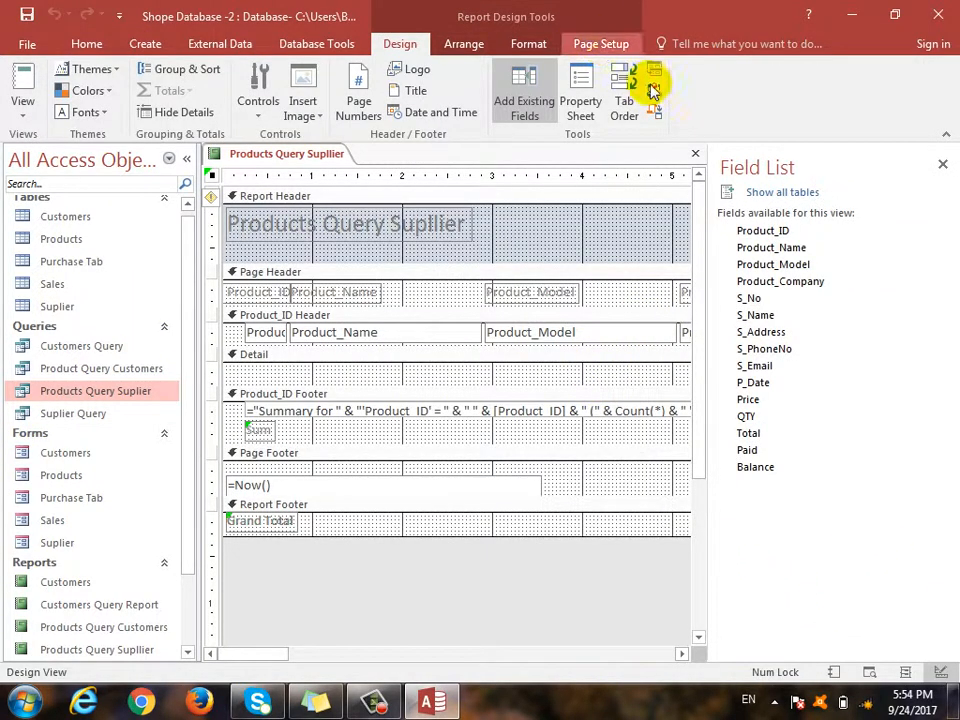
click(695, 153)
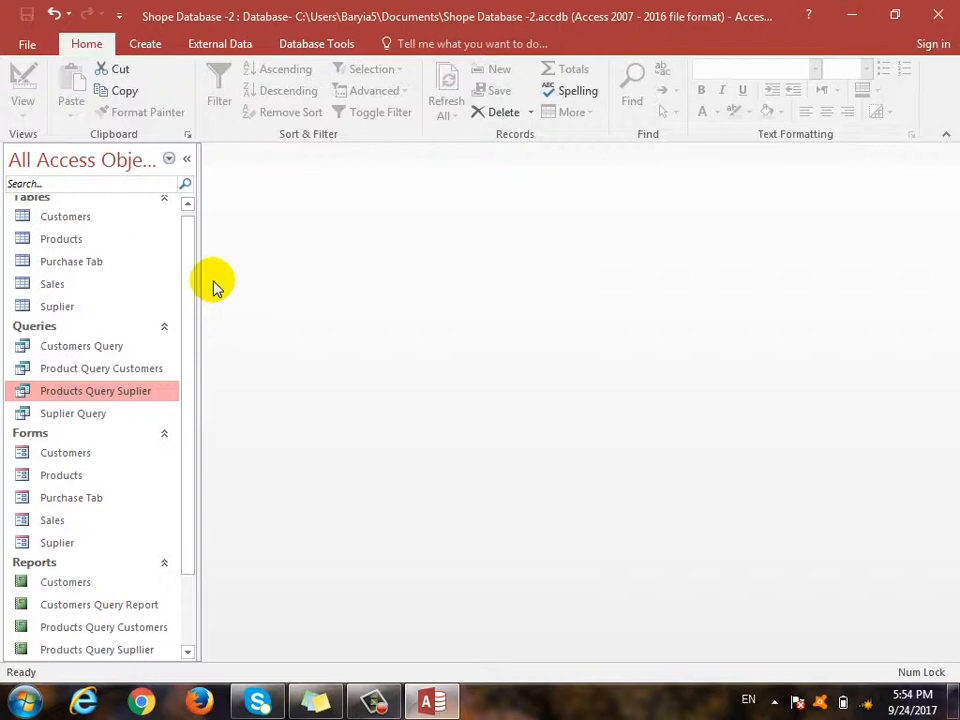
Create a blank form and switch it to Design View.
click(158, 44)
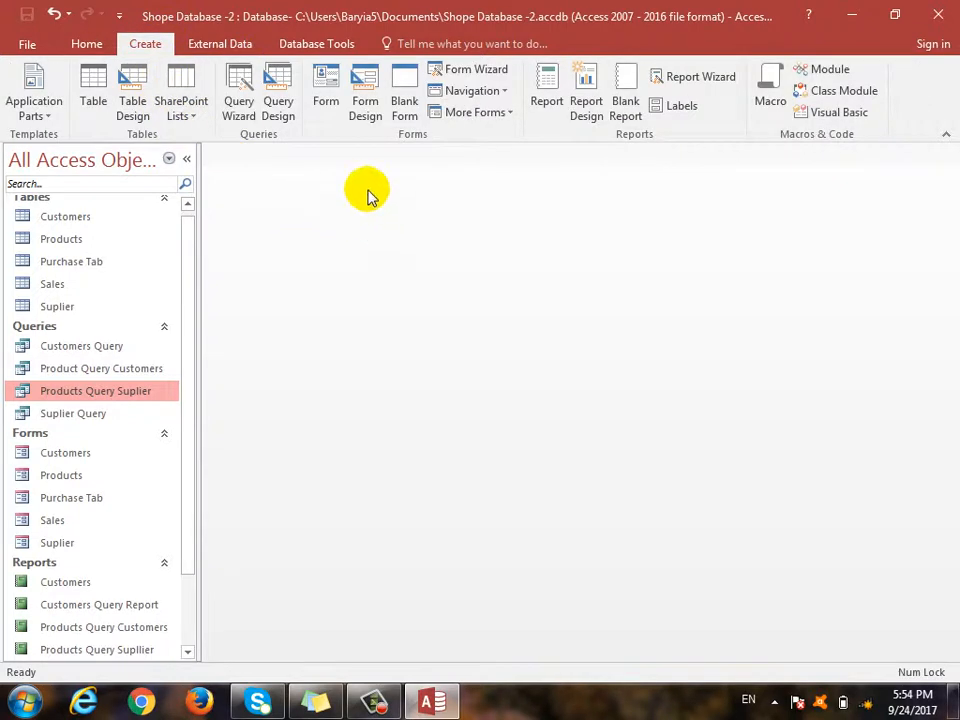
click(405, 92)
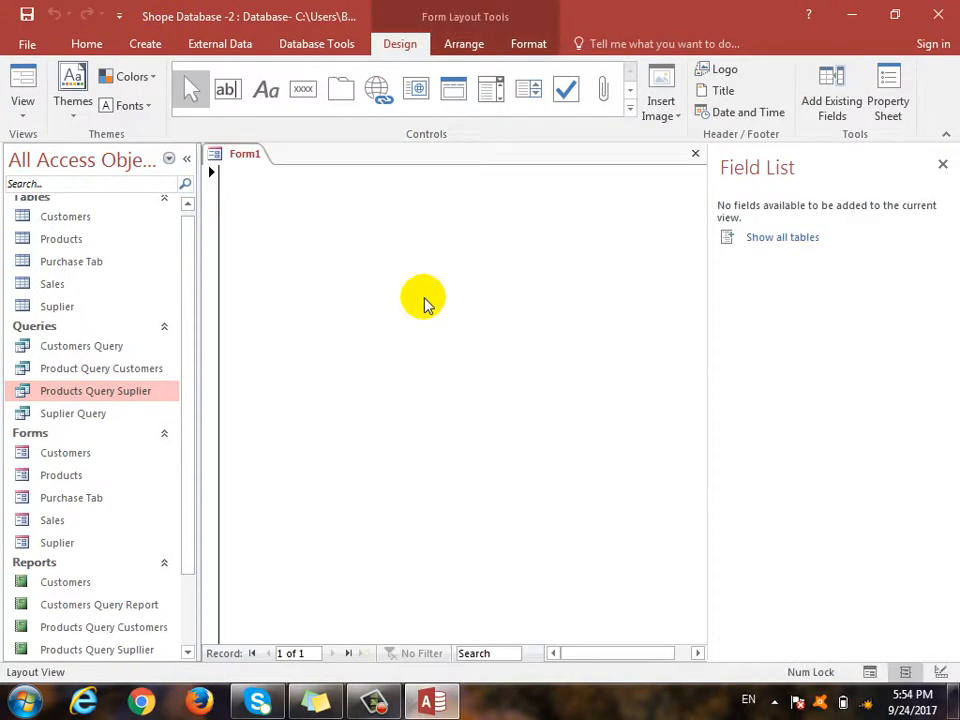
click(22, 112)
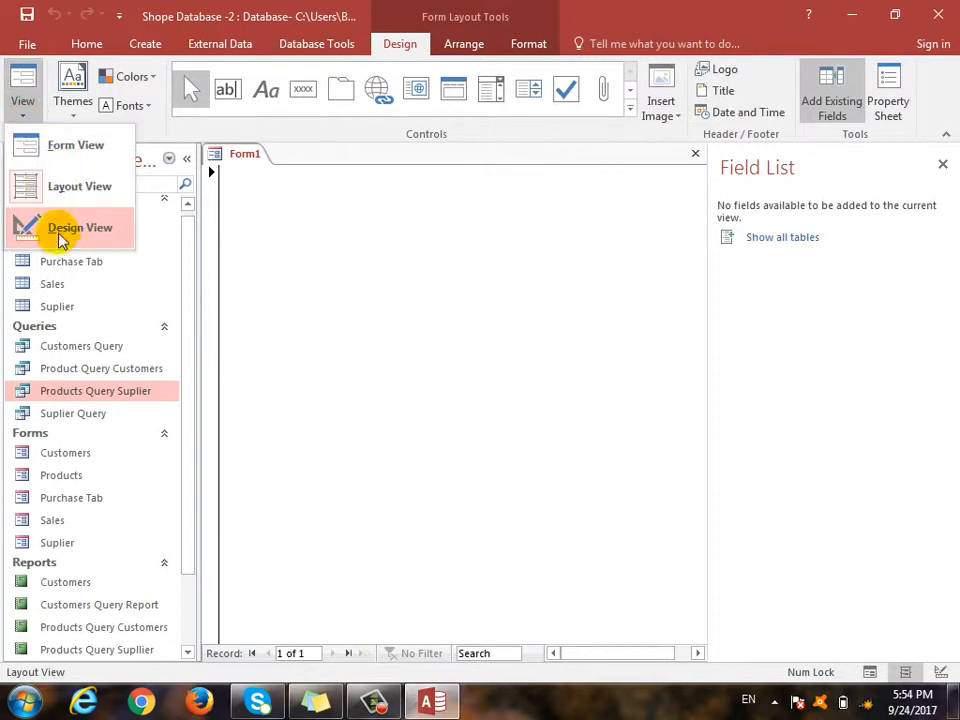
click(58, 232)
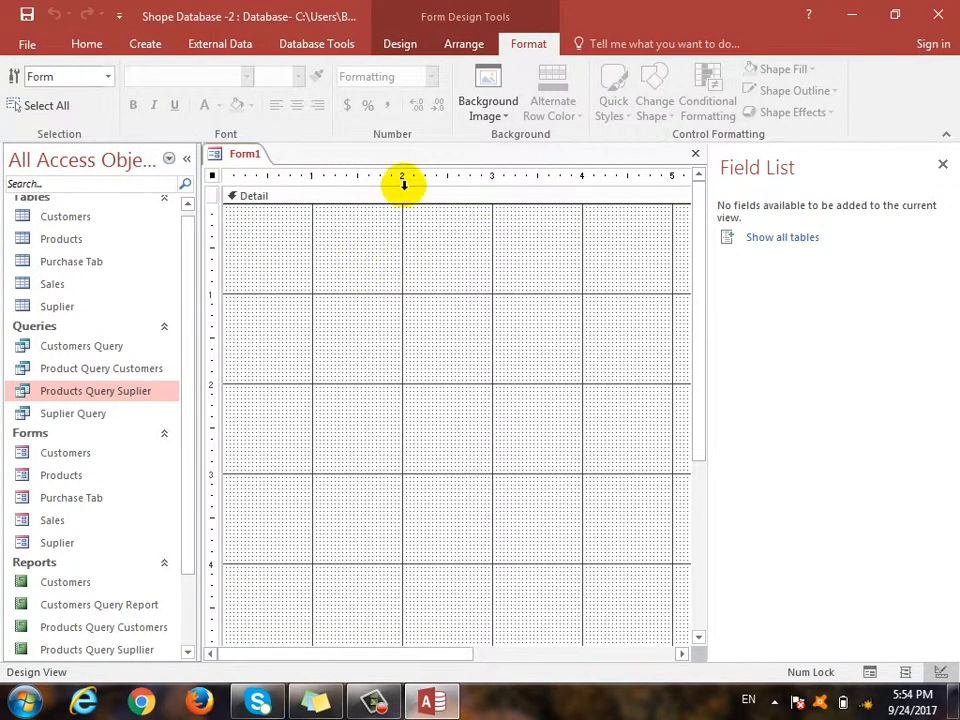
Turn on control wizards, place a command button in the form's Detail section, and cancel its Command Button Wizard.
click(400, 44)
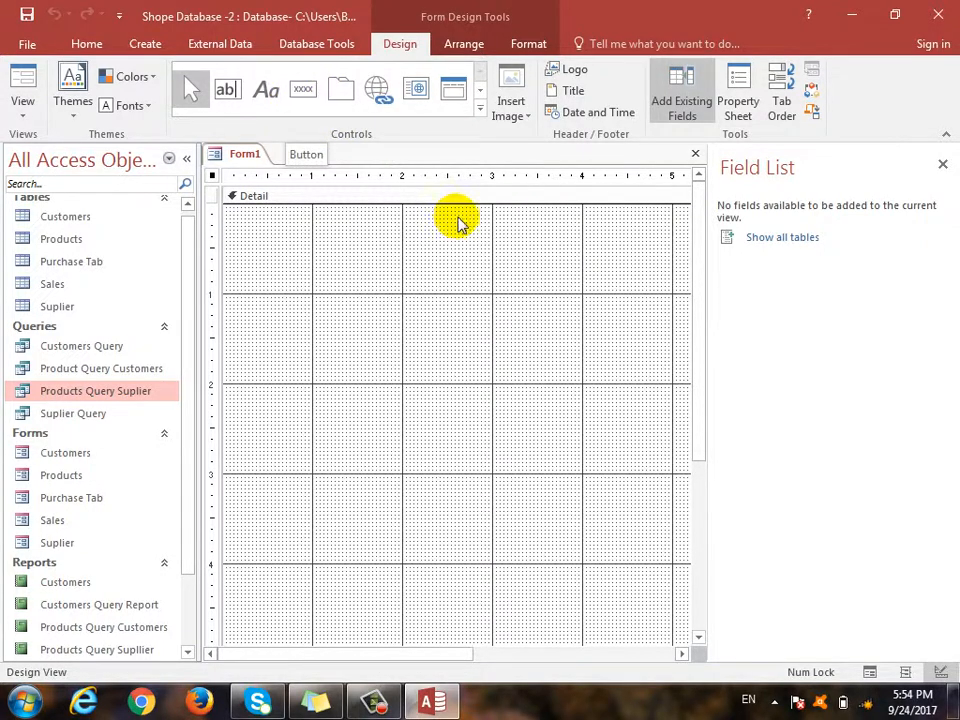
click(479, 108)
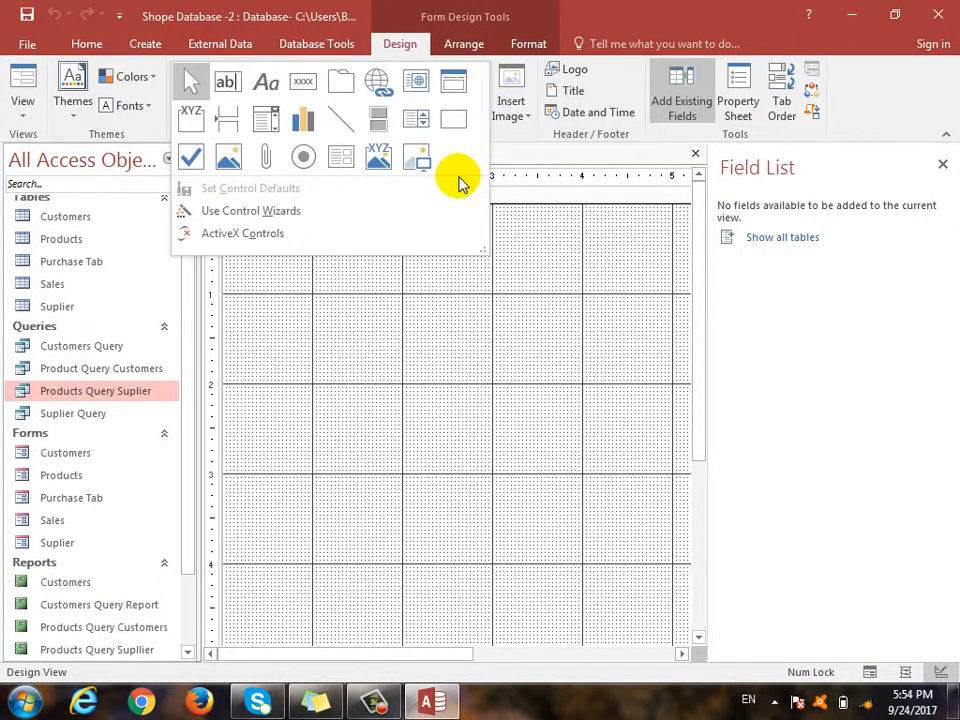
click(283, 211)
click(303, 89)
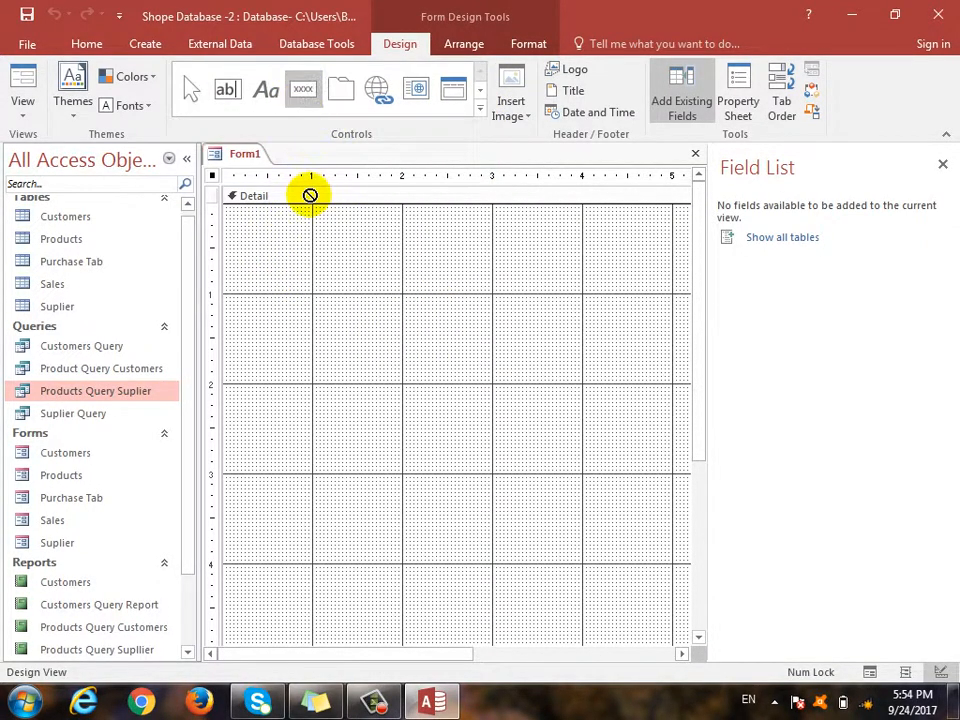
click(318, 363)
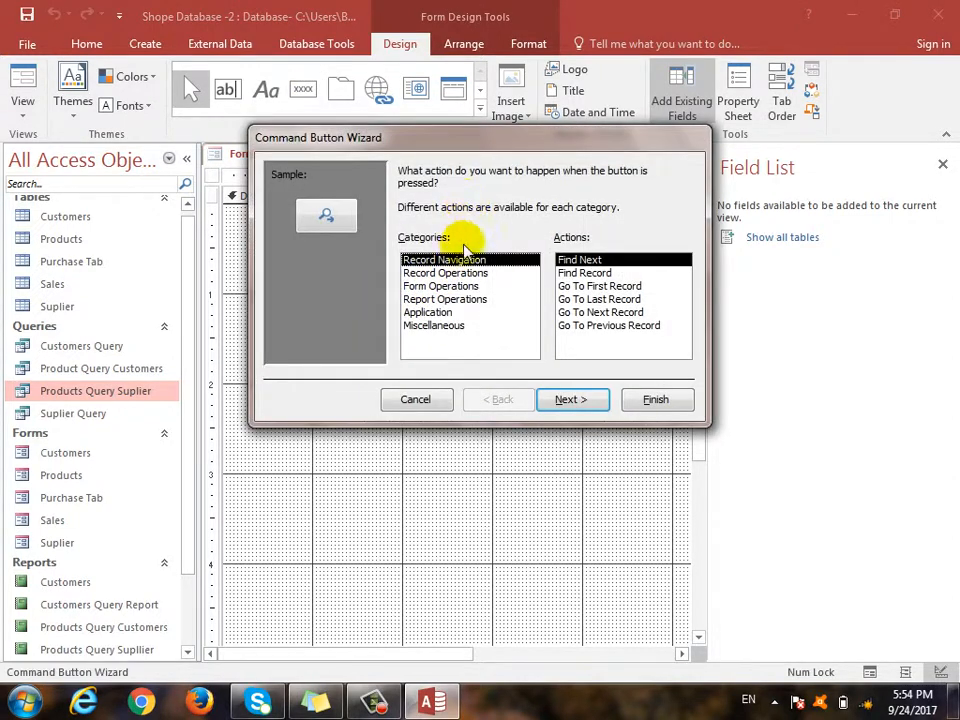
click(393, 397)
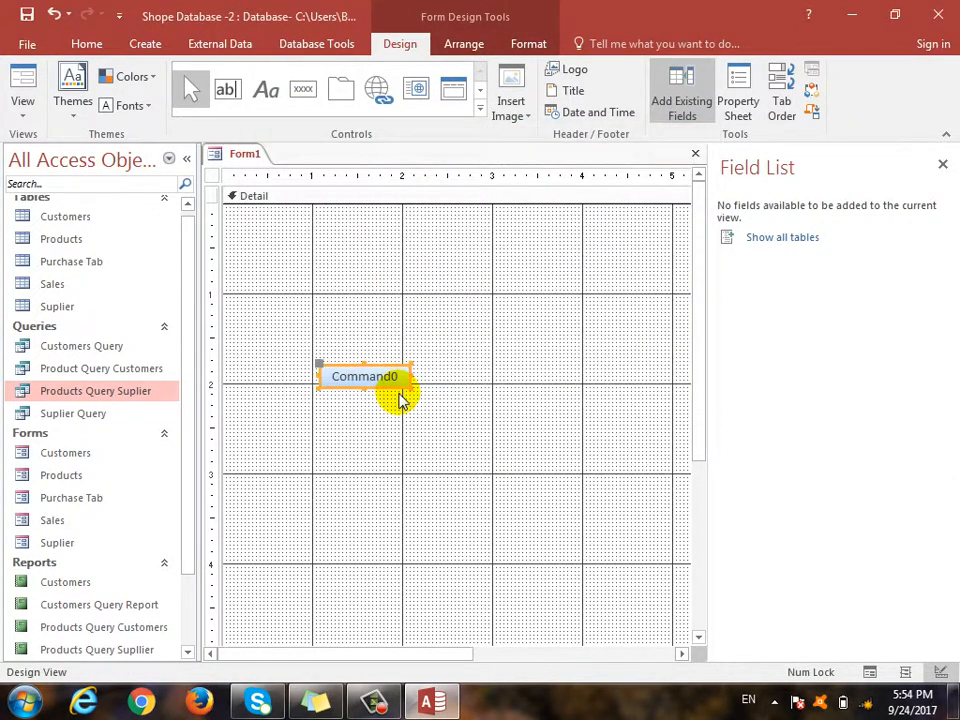
Delete the existing command button, turn off control wizards, and draw a wider command button near the top of the Detail section.
key(Delete)
click(480, 108)
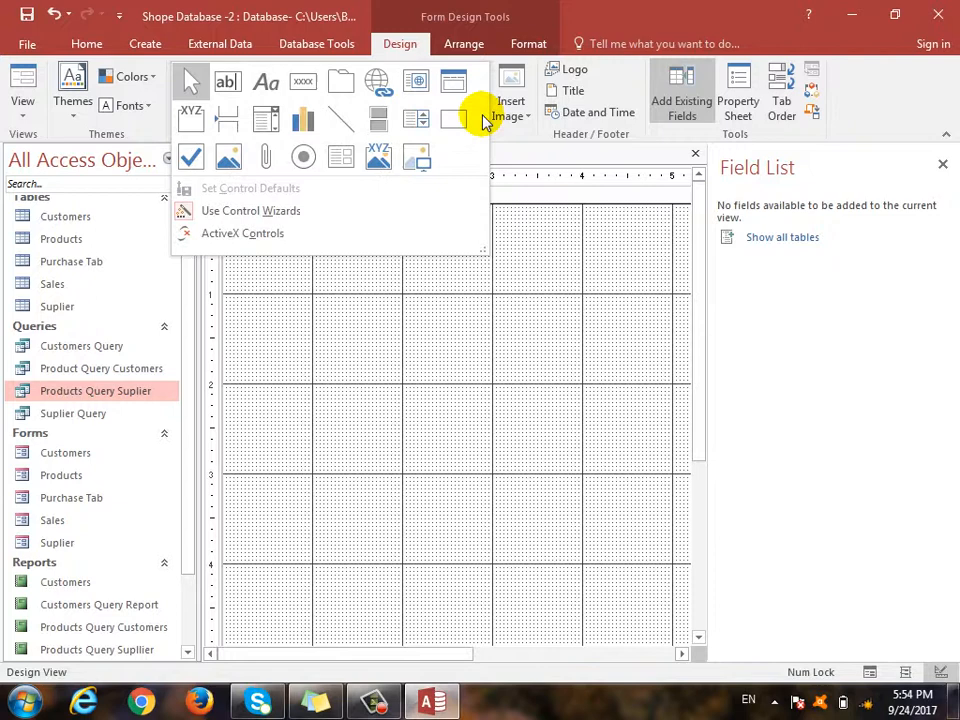
click(414, 213)
click(303, 98)
drag(353, 249, 521, 291)
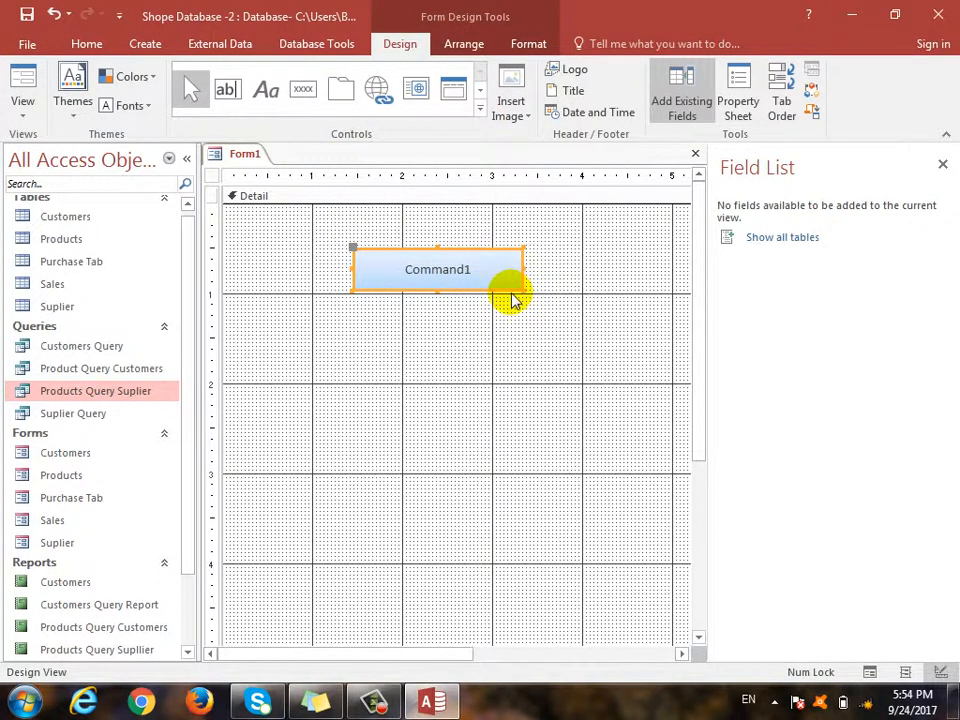
Check which procedures or macros are available for the new command button's On Click event.
click(740, 108)
click(815, 236)
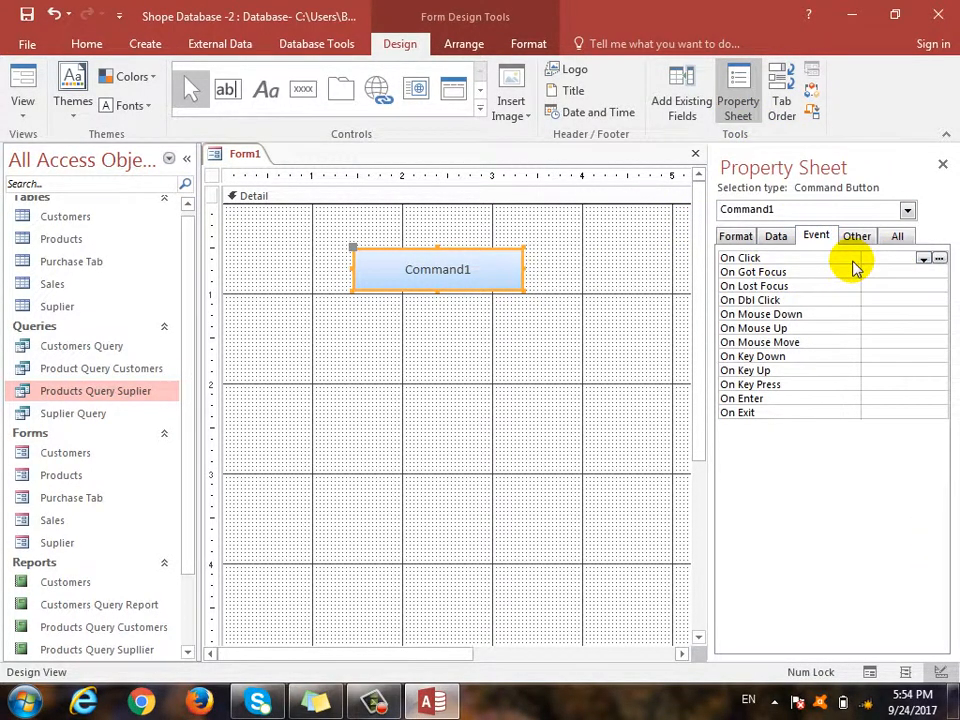
click(924, 258)
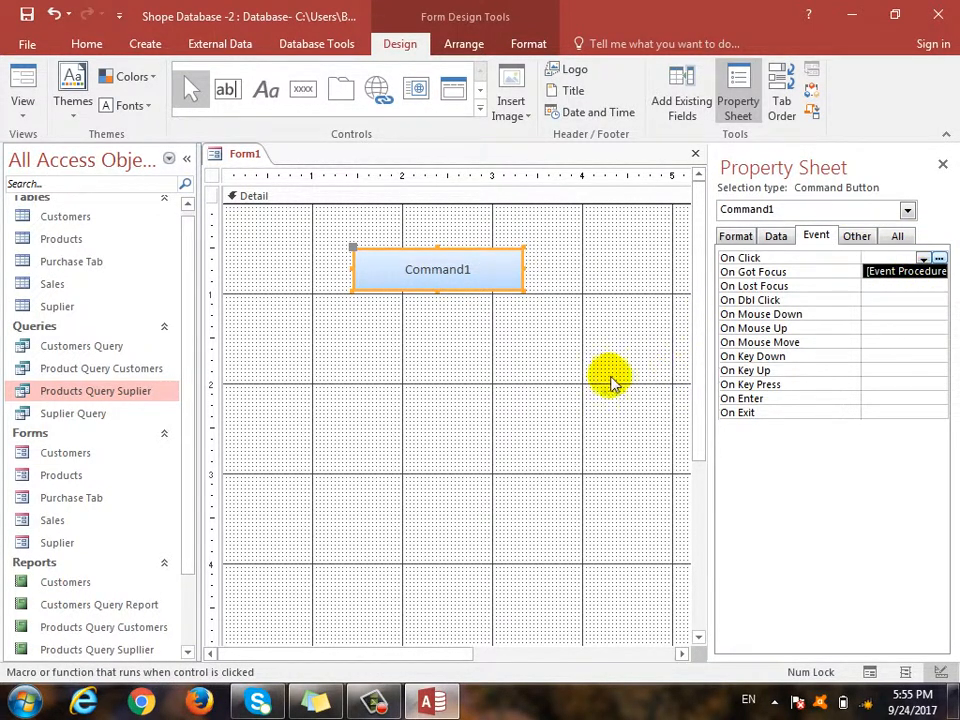
click(465, 442)
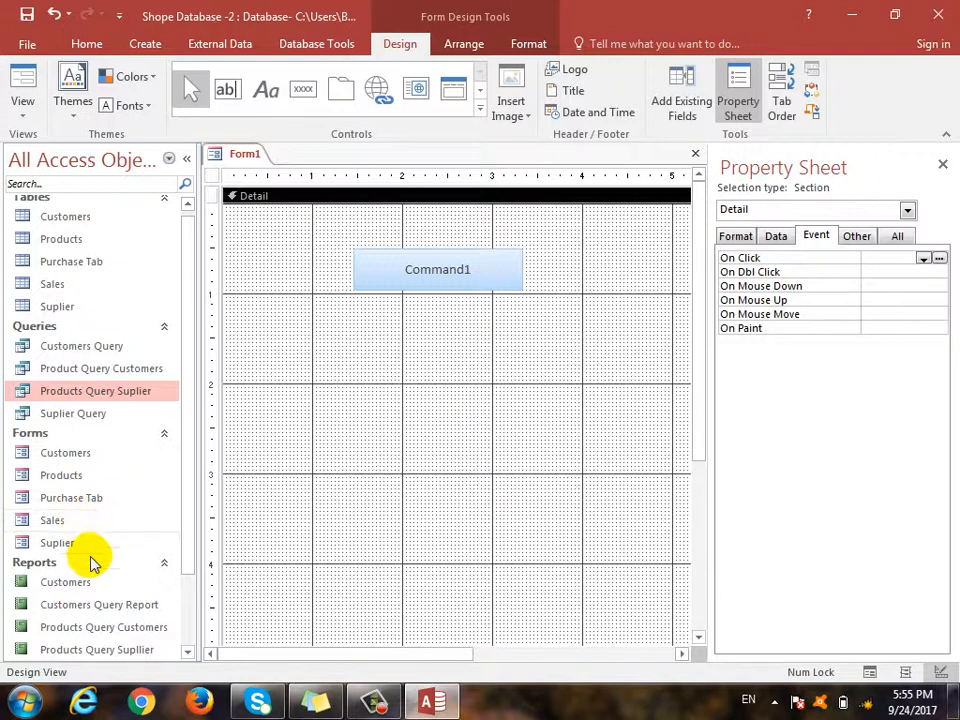
Close the form and save it as Switch Board.
click(696, 154)
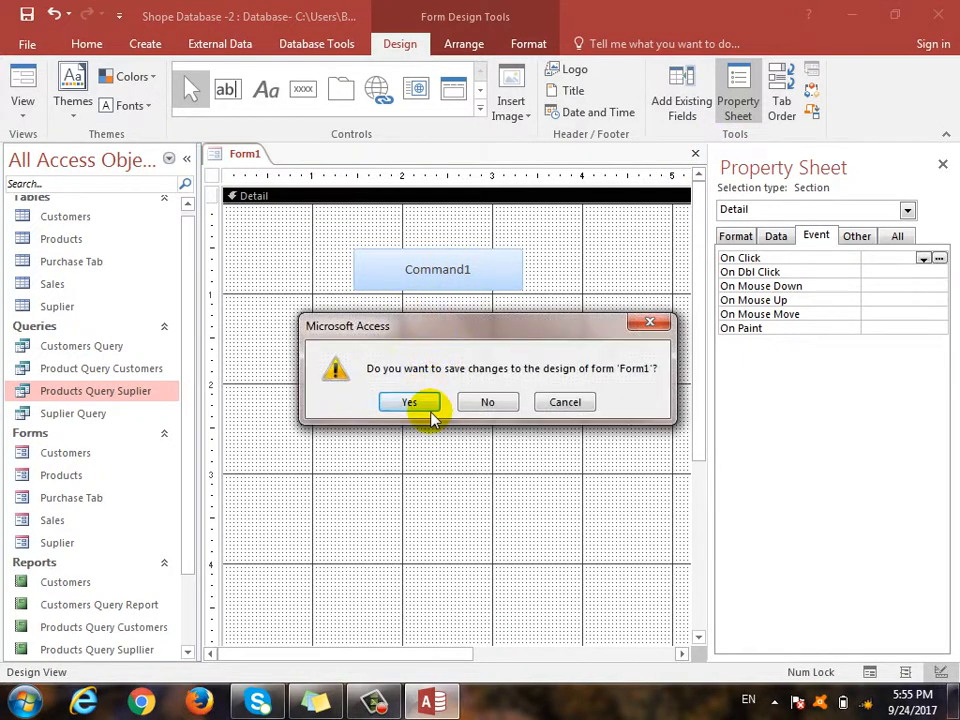
click(428, 406)
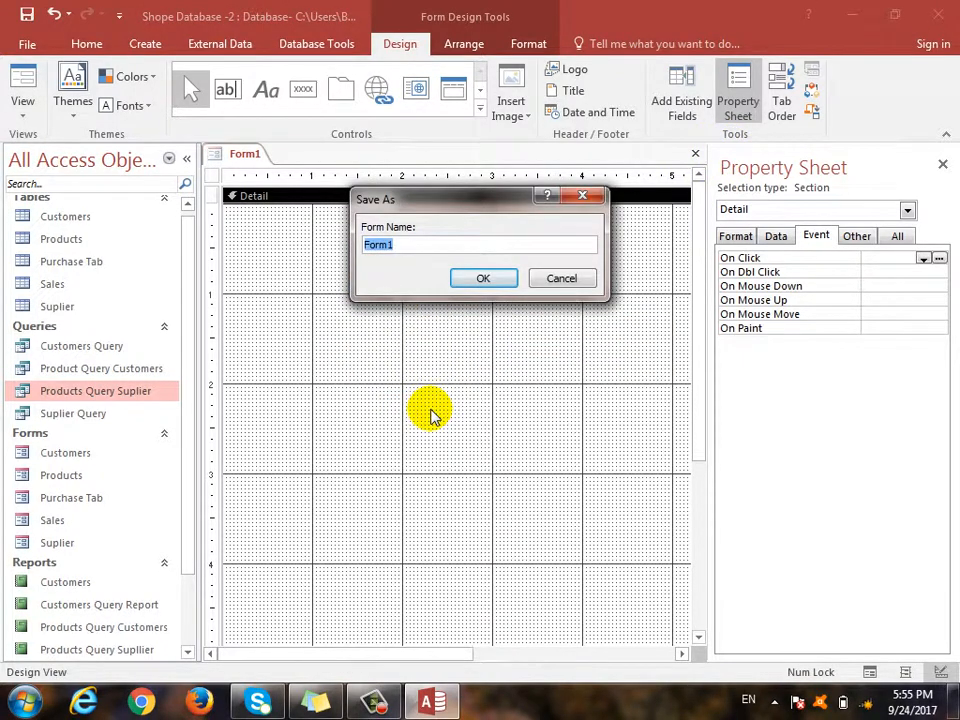
text(S)
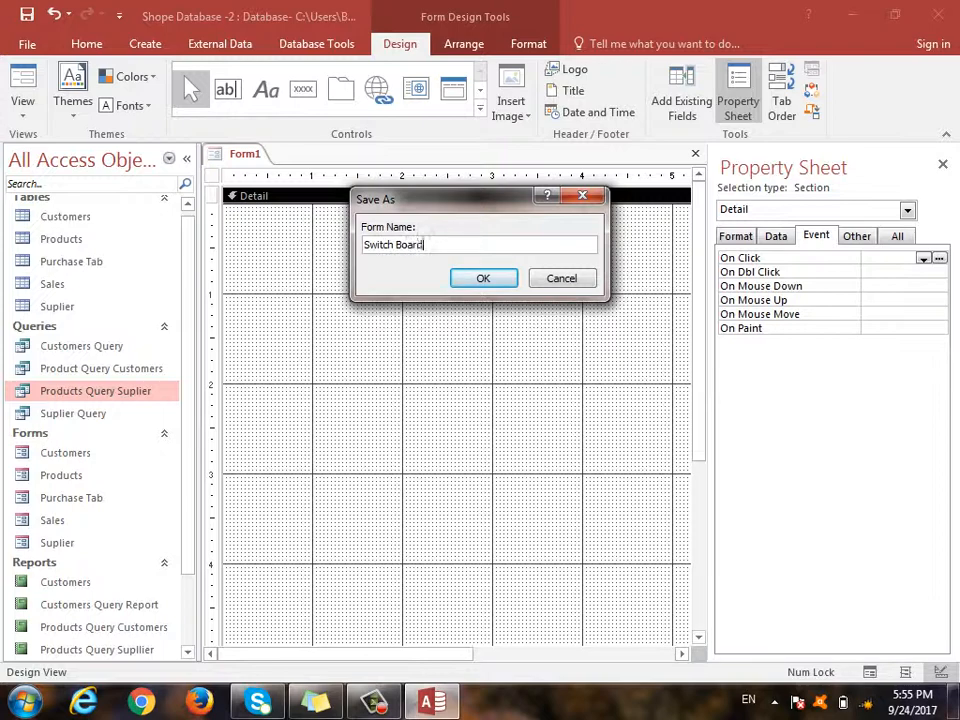
text(witch Board)
key(Return)
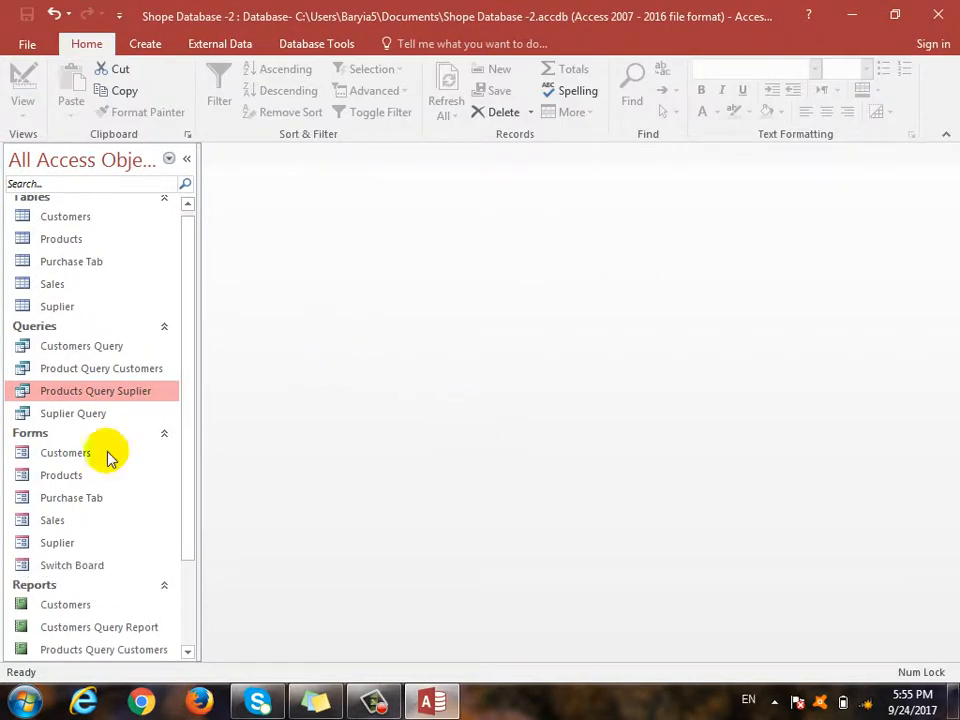
Create a macro with an OpenForm action that opens the Customers form.
click(143, 44)
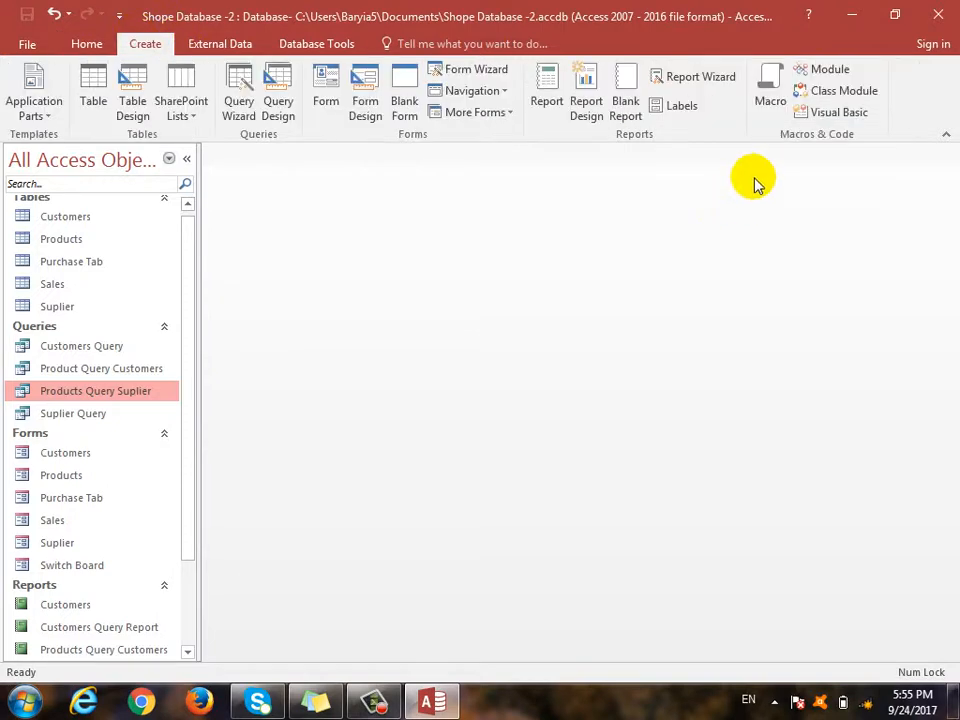
click(770, 90)
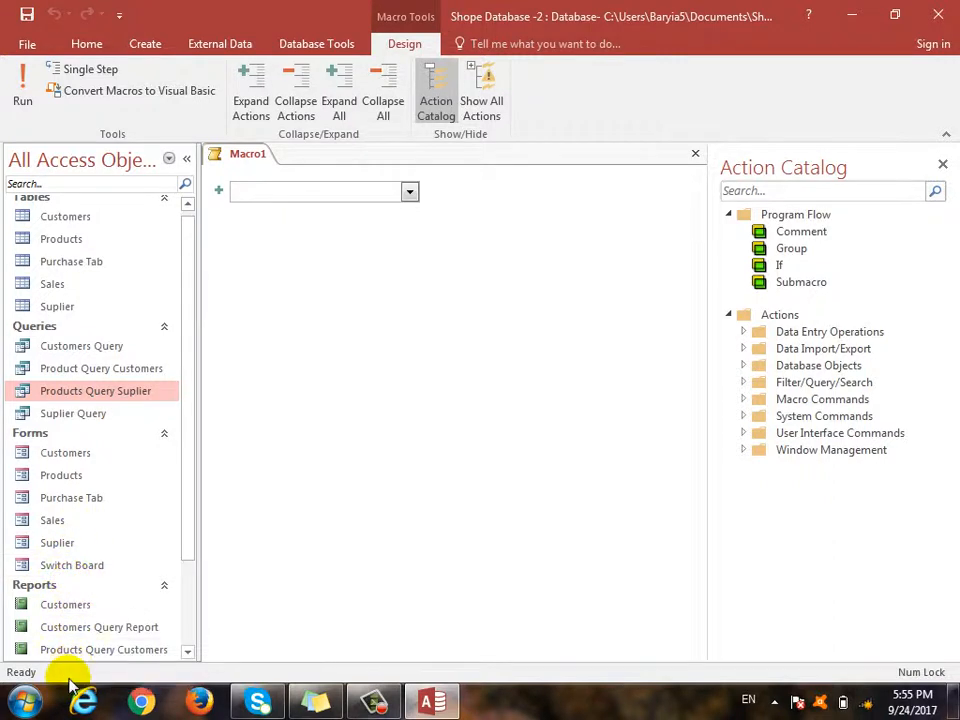
click(411, 194)
text(Oep)
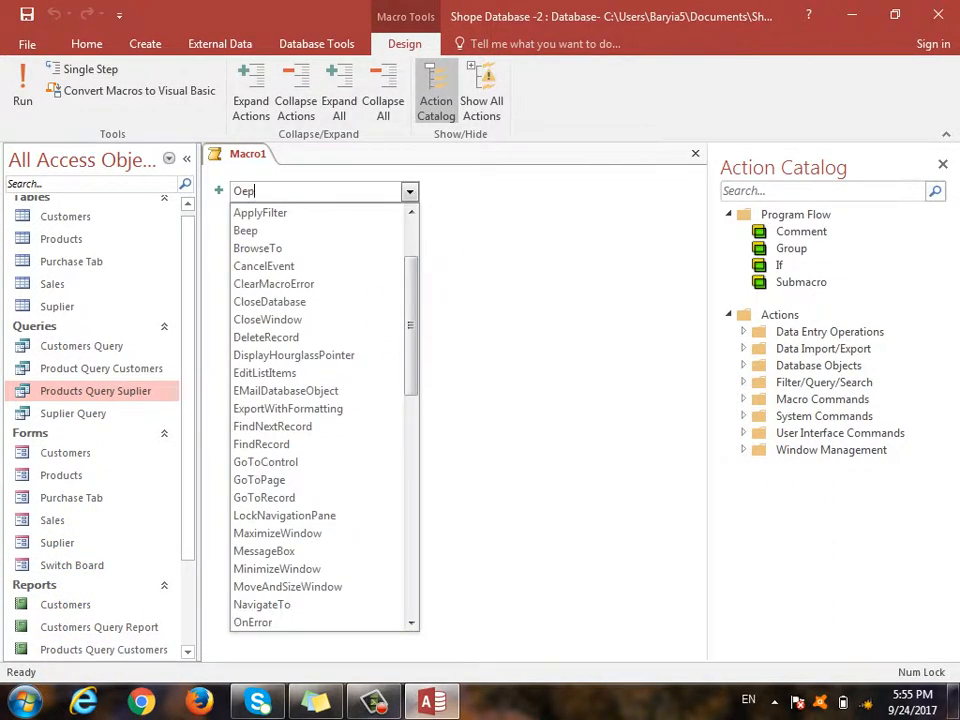
text(penForm)
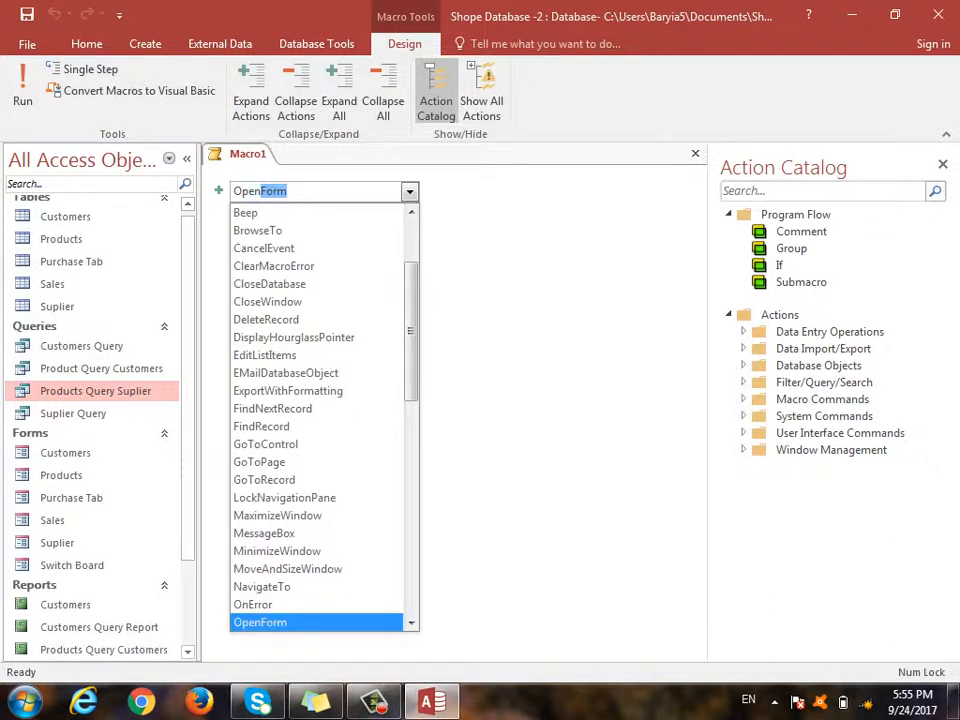
key(Return)
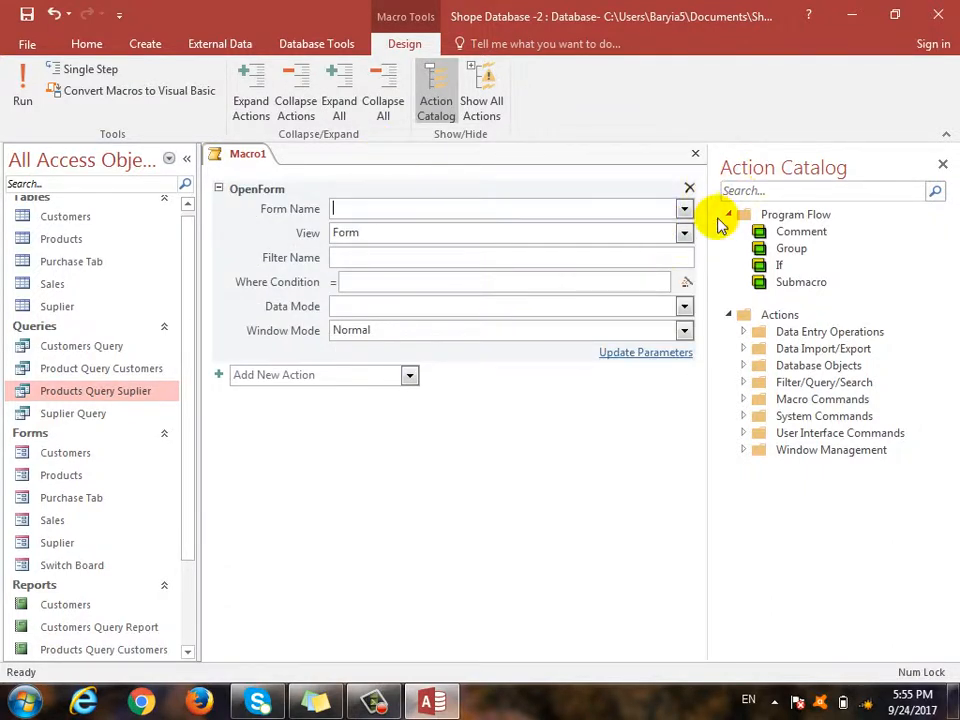
click(684, 211)
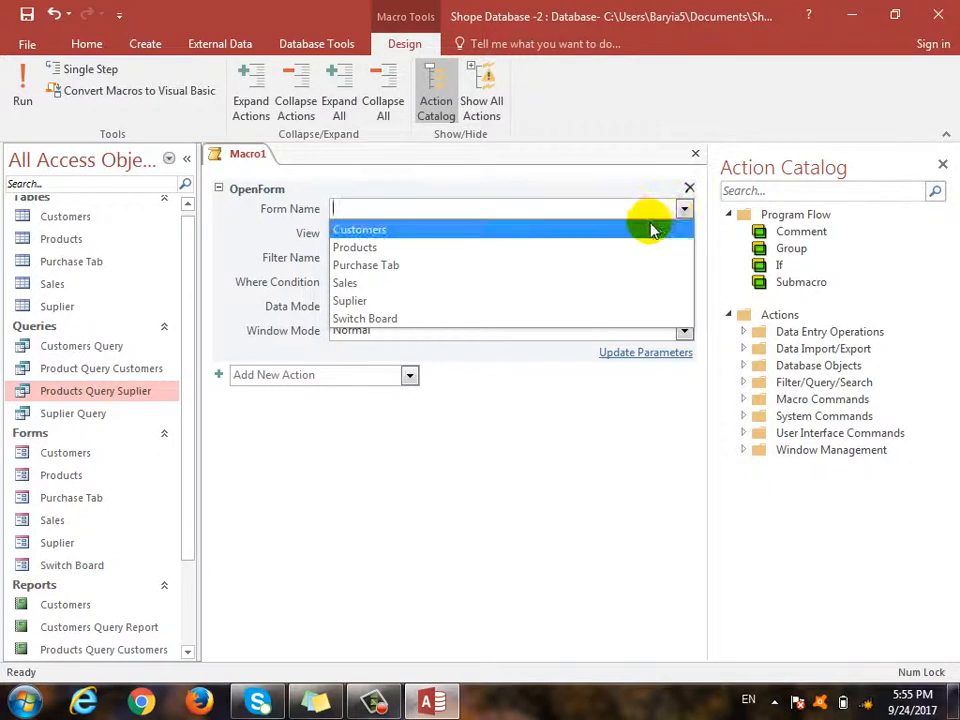
click(650, 230)
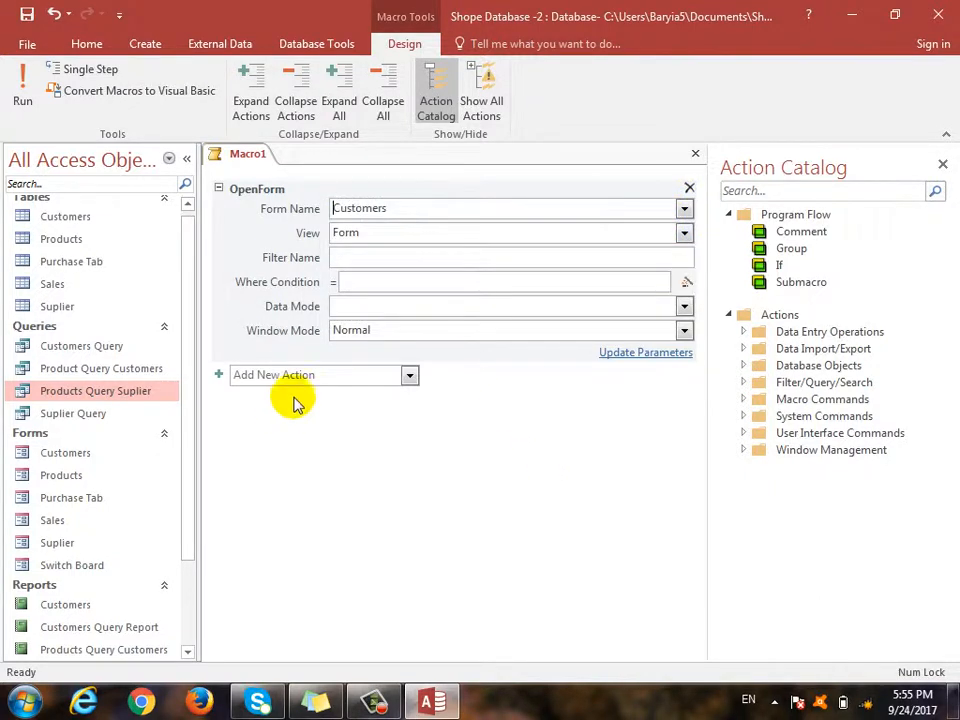
Close the macro and save it as Customers.
click(695, 153)
click(436, 405)
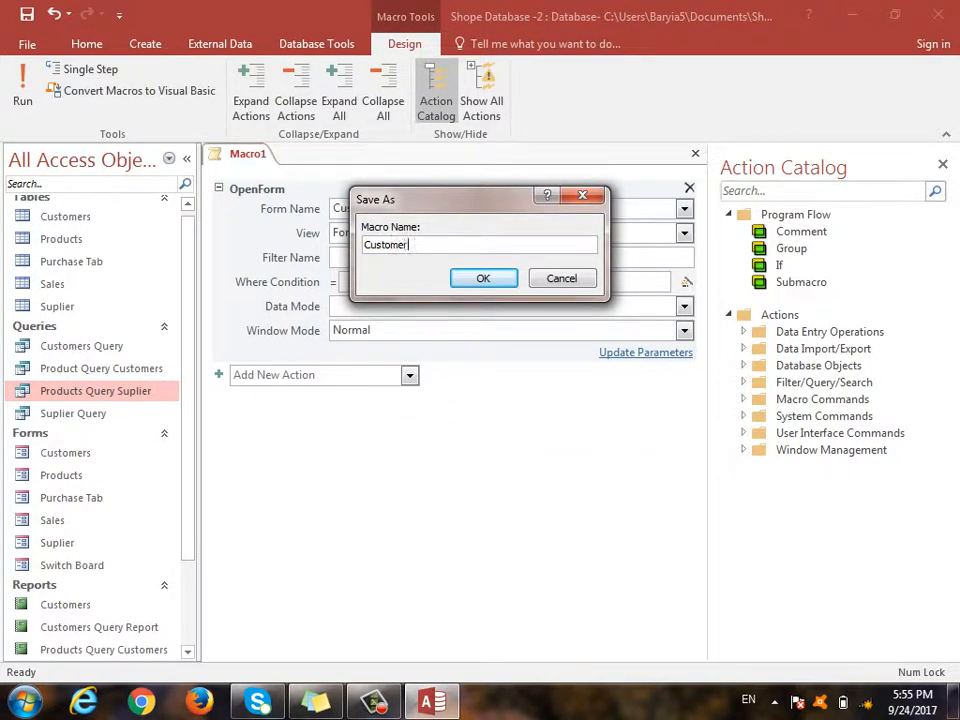
text(Customers)
key(Return)
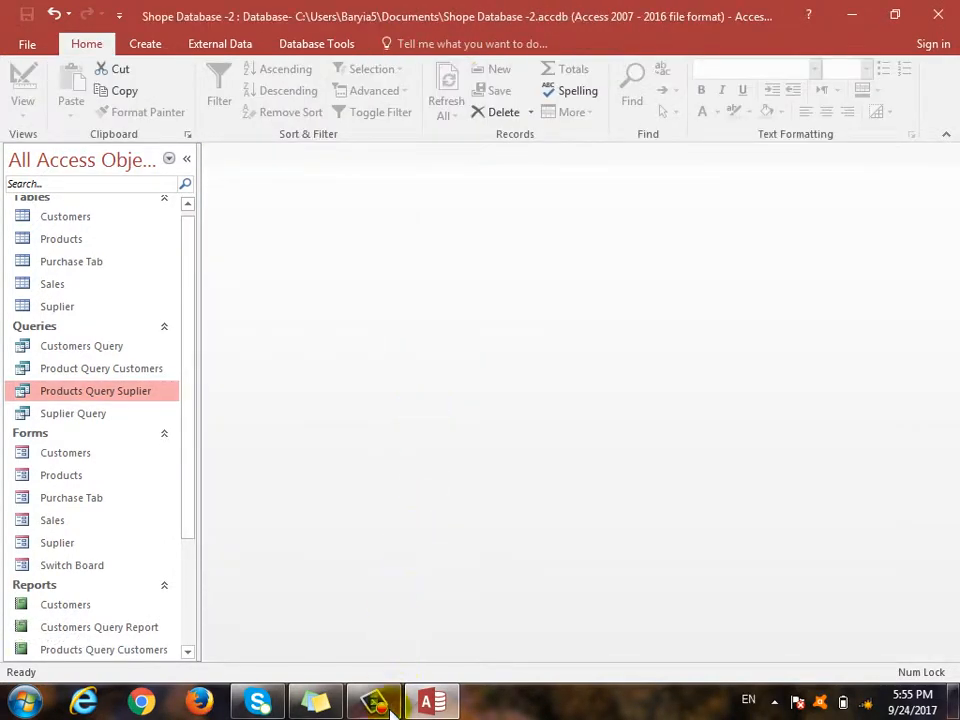
Create another macro with an OpenForm action that opens the Products form.
mouse_move(645, 620)
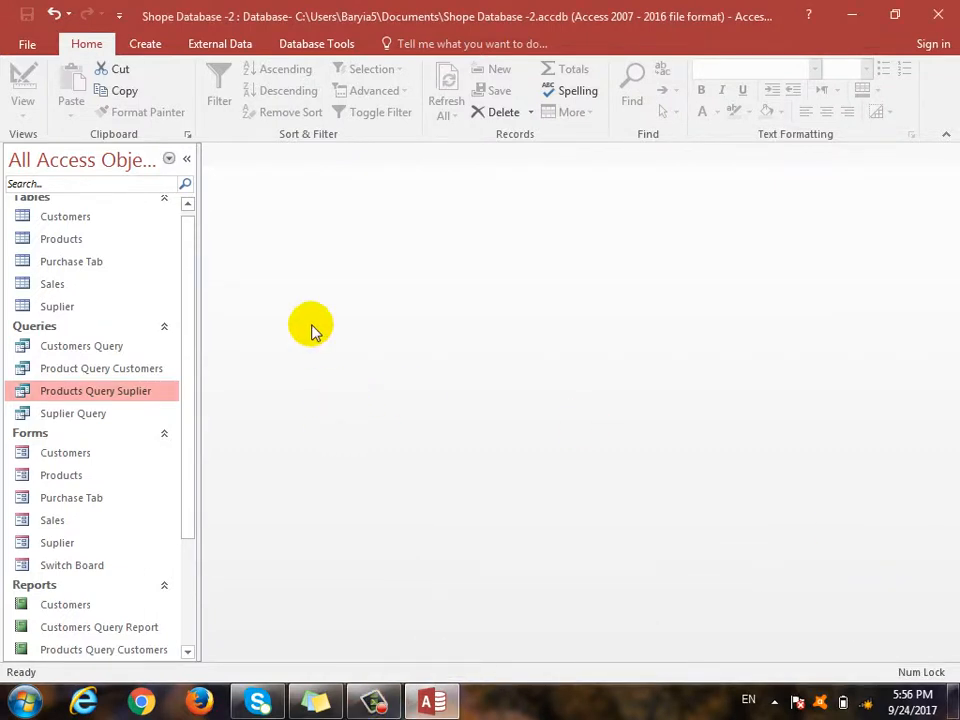
click(143, 44)
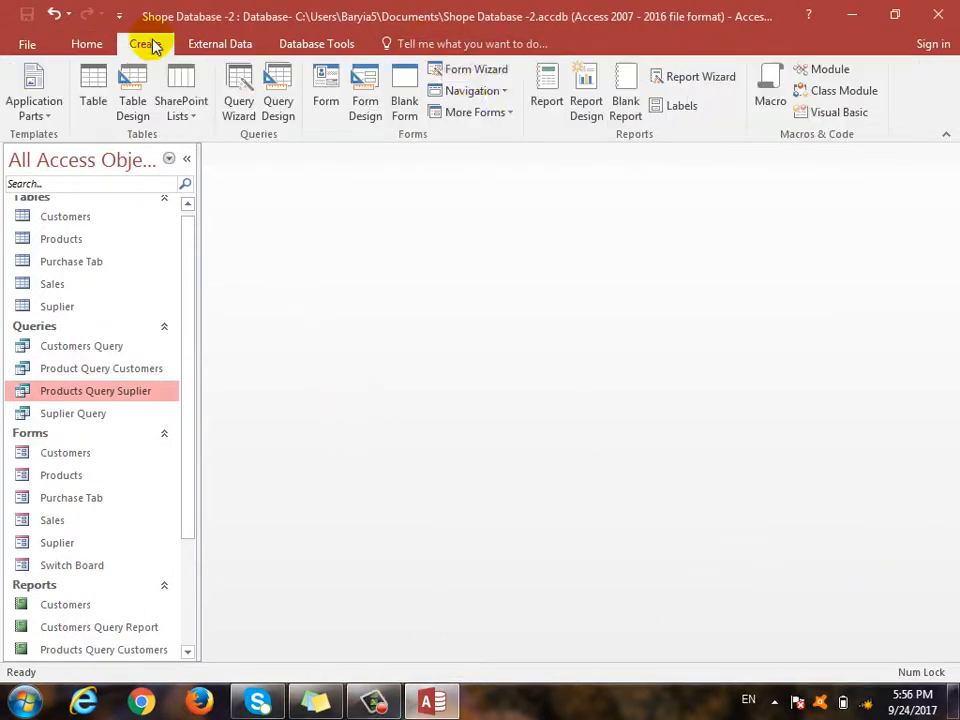
click(768, 90)
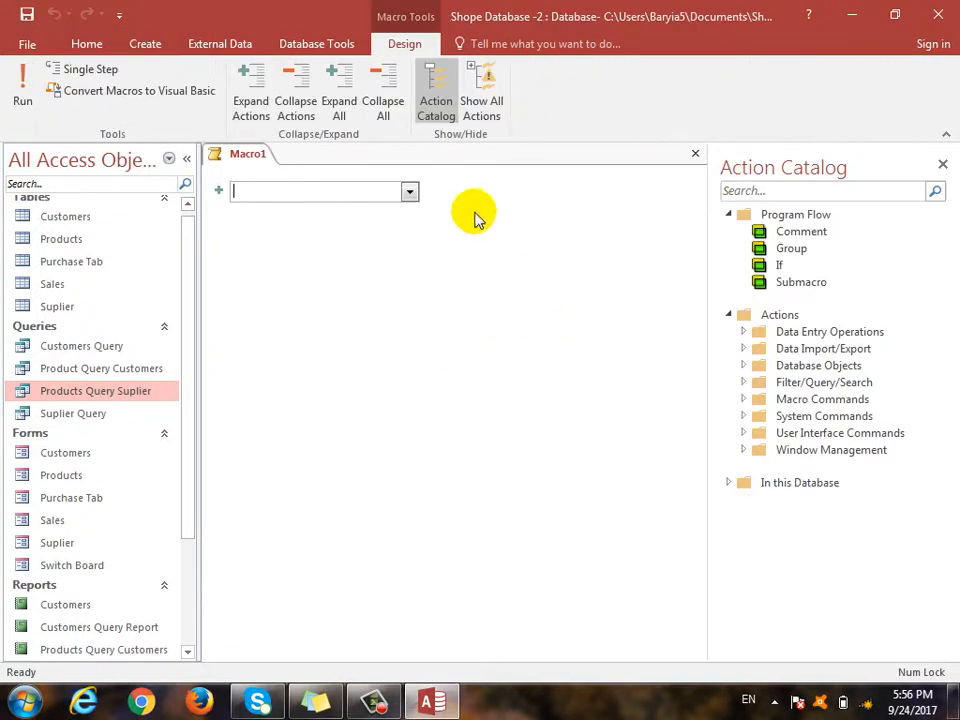
text(Oep)
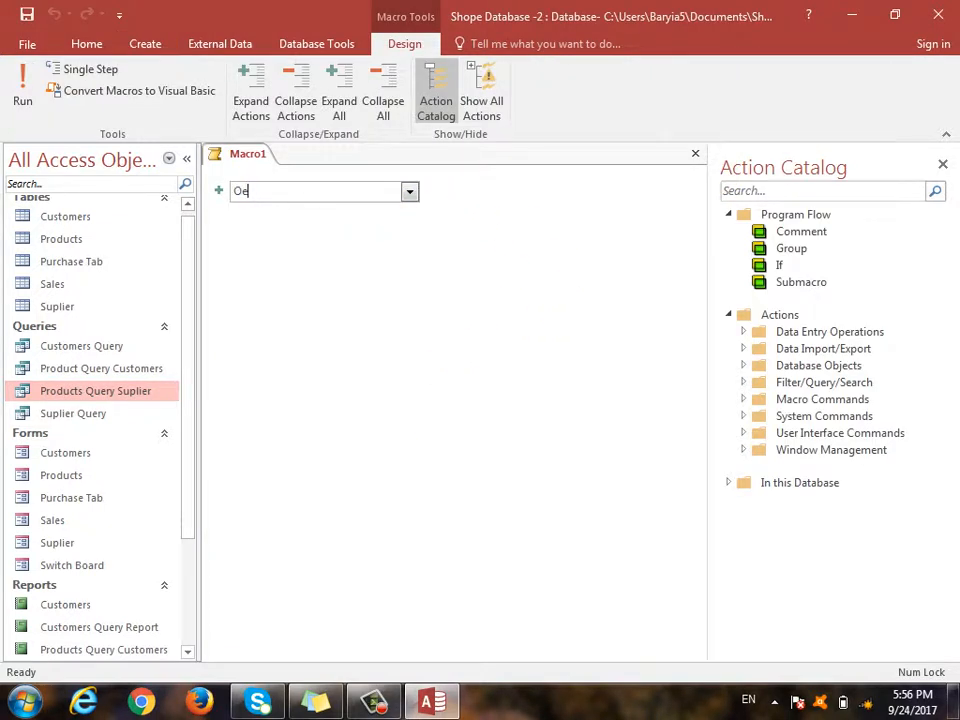
key(Return)
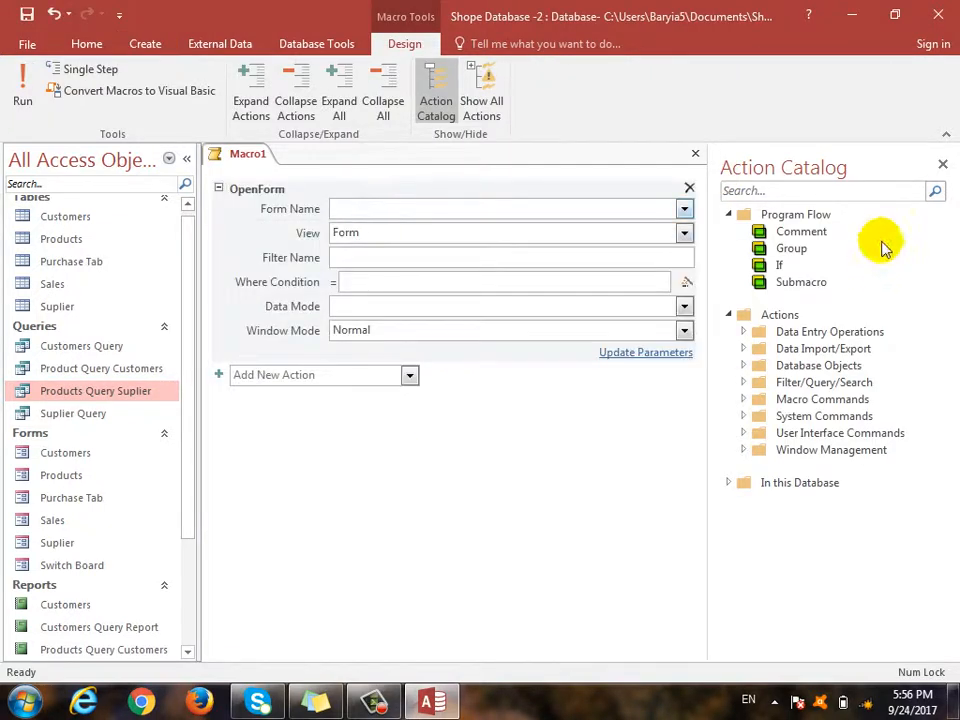
click(683, 209)
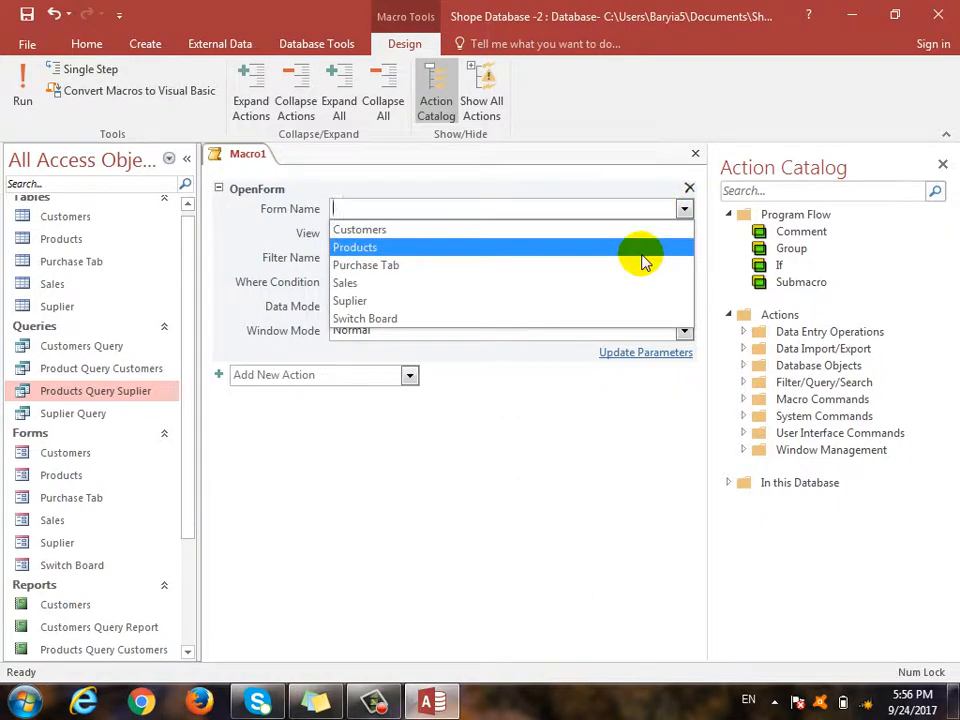
click(643, 256)
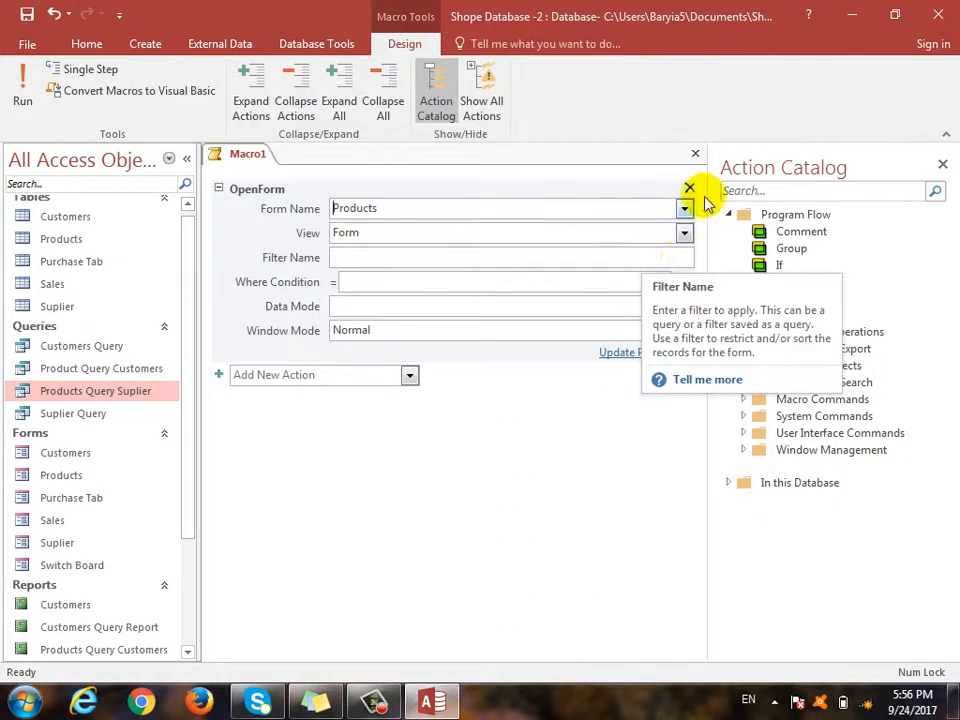
Close the macro and save it as Products Form.
click(695, 154)
click(408, 402)
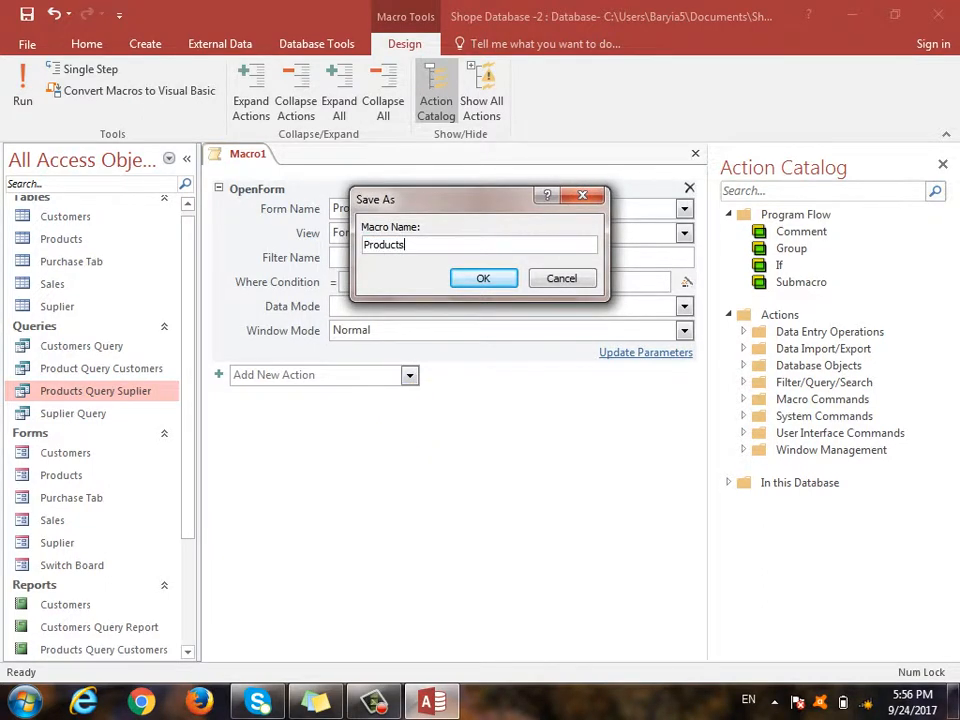
key(Return)
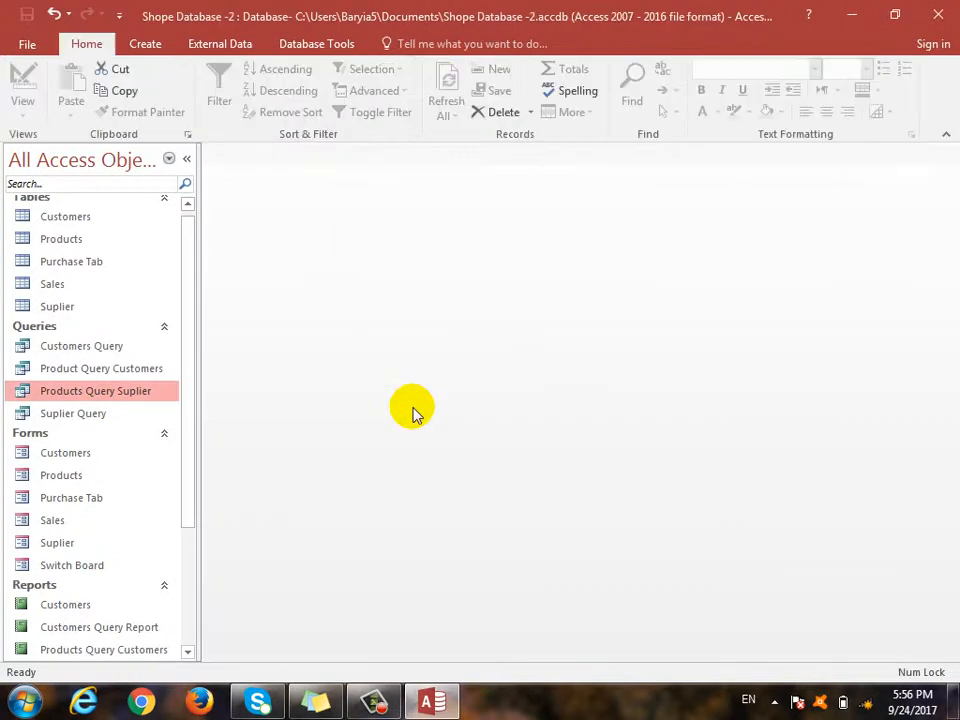
Create a third macro with an OpenForm action that opens the Suplier form.
click(145, 44)
click(770, 92)
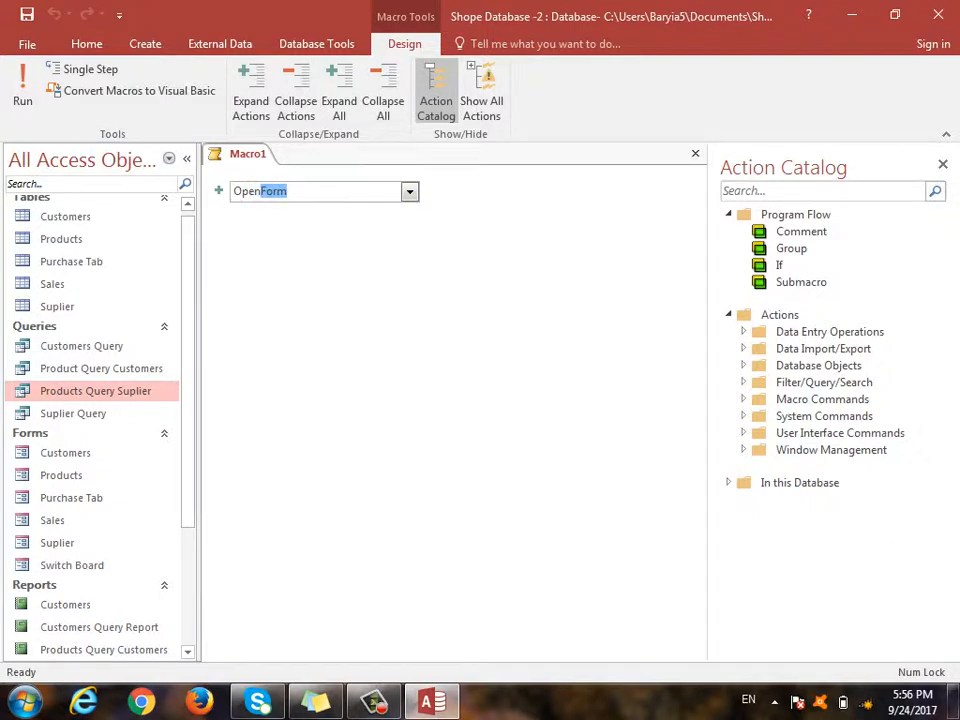
text(Open)
key(Return)
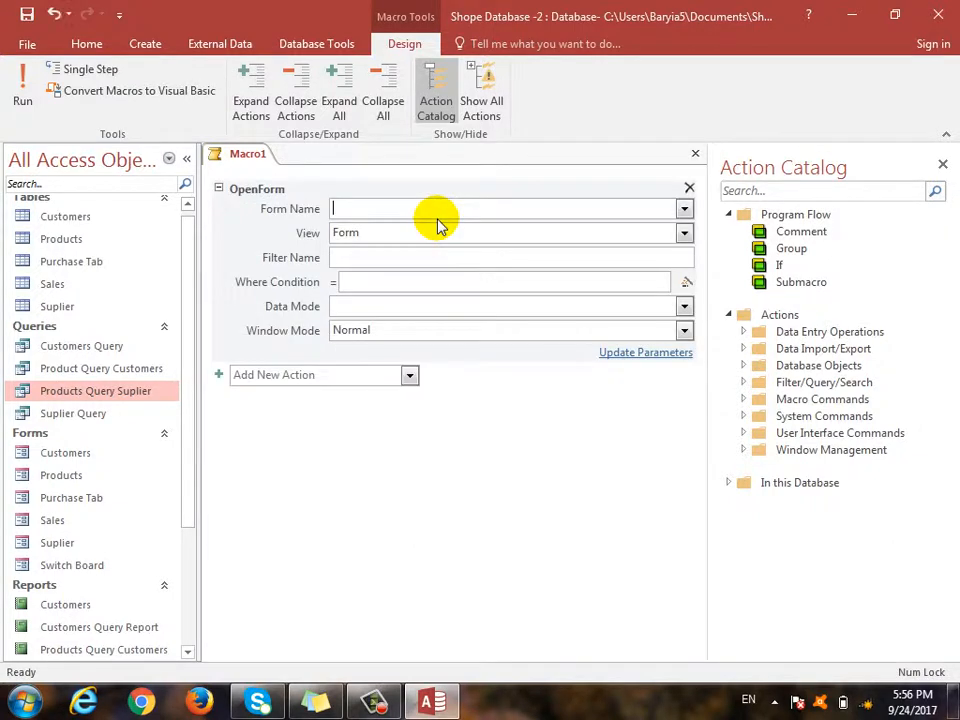
click(693, 207)
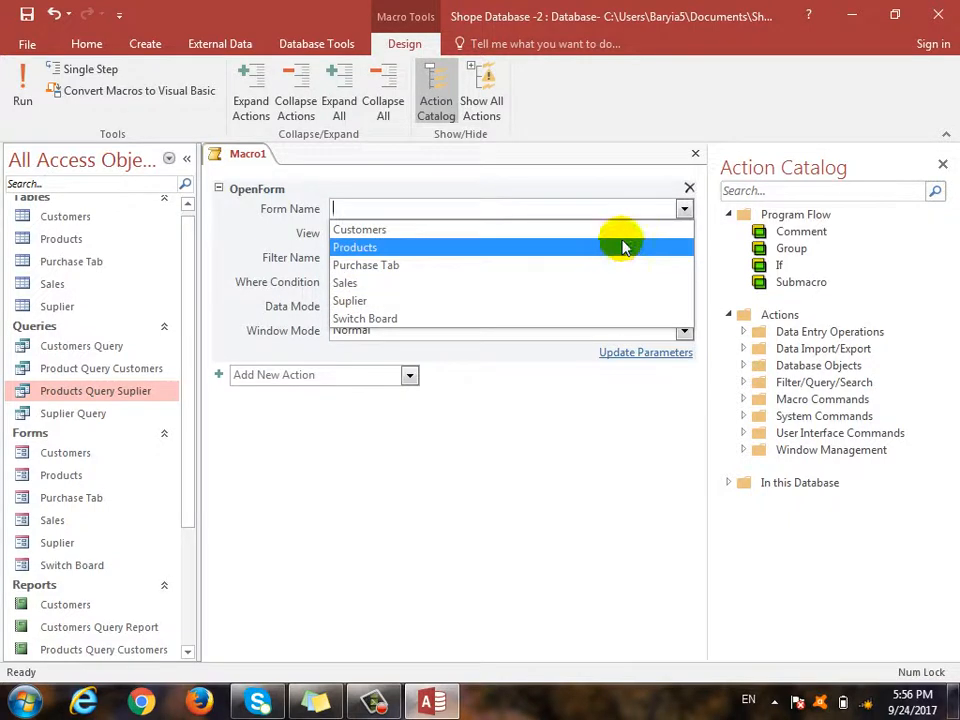
click(577, 303)
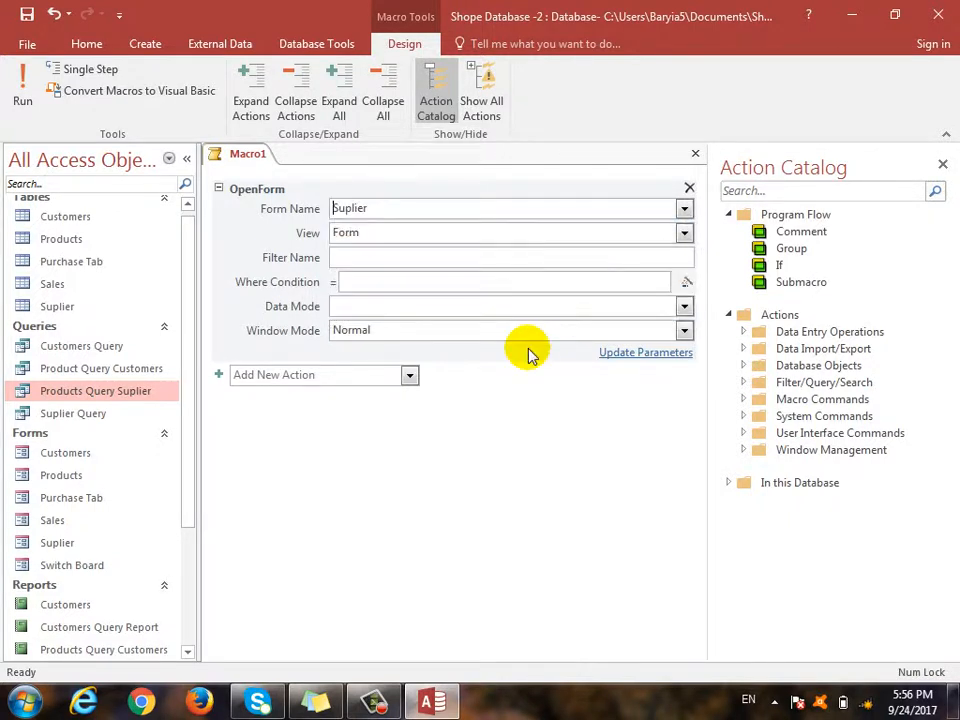
Close the macro, save it as Suplier, and check the saved macros among the database objects.
click(695, 153)
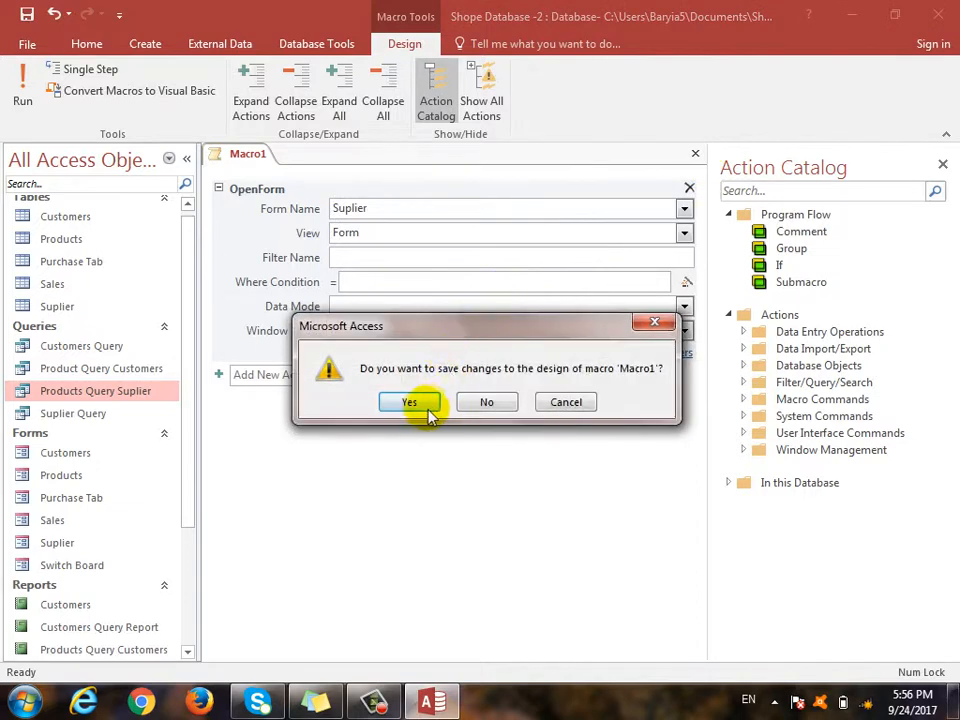
click(424, 405)
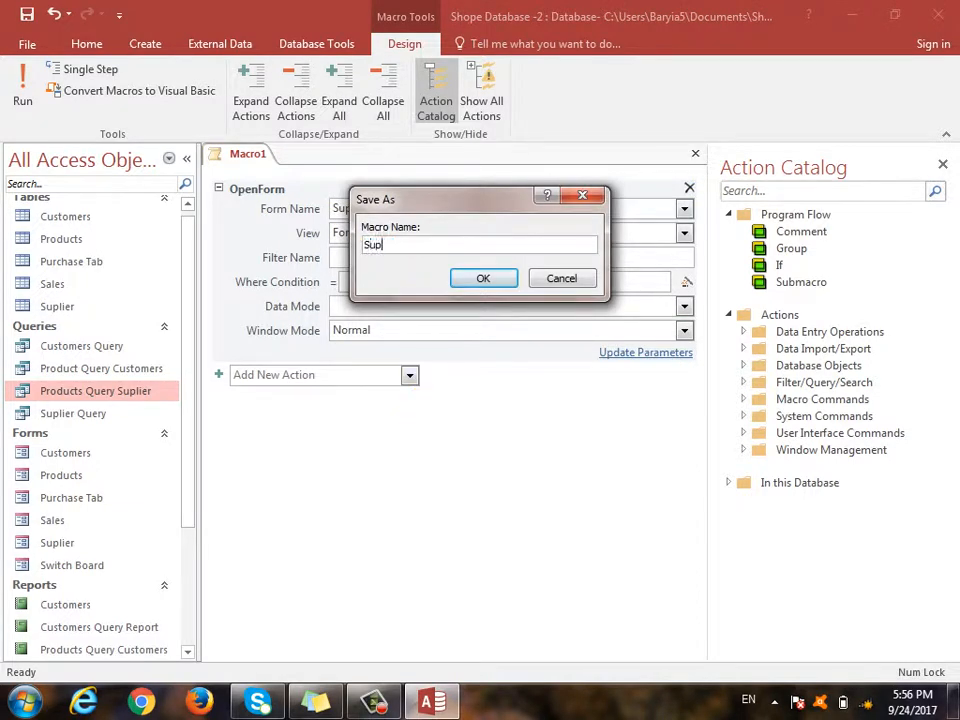
key(Return)
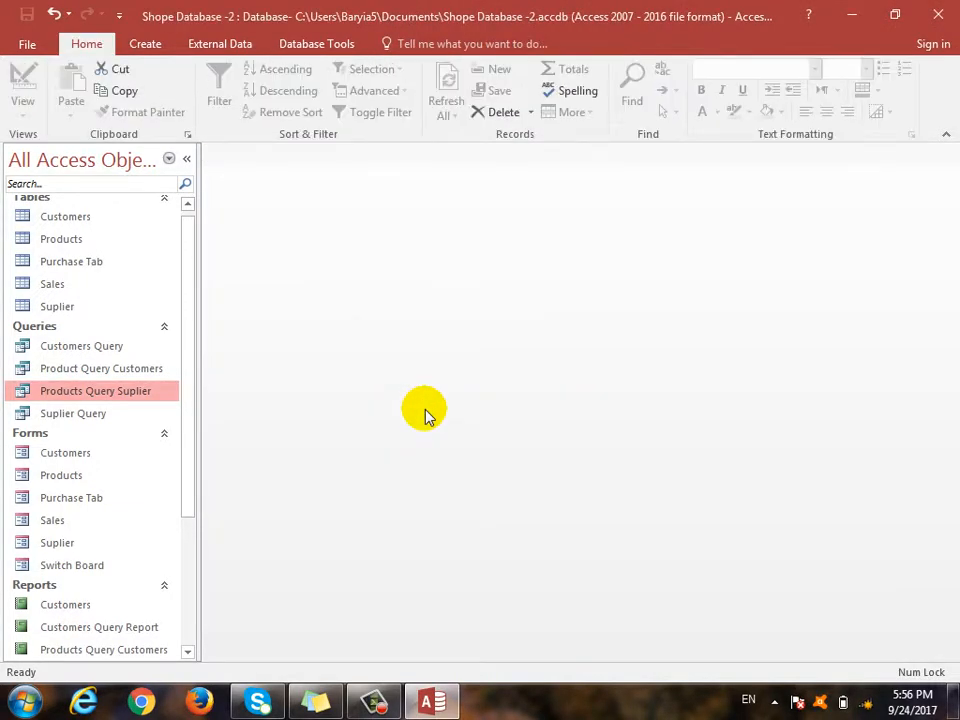
drag(189, 326, 193, 493)
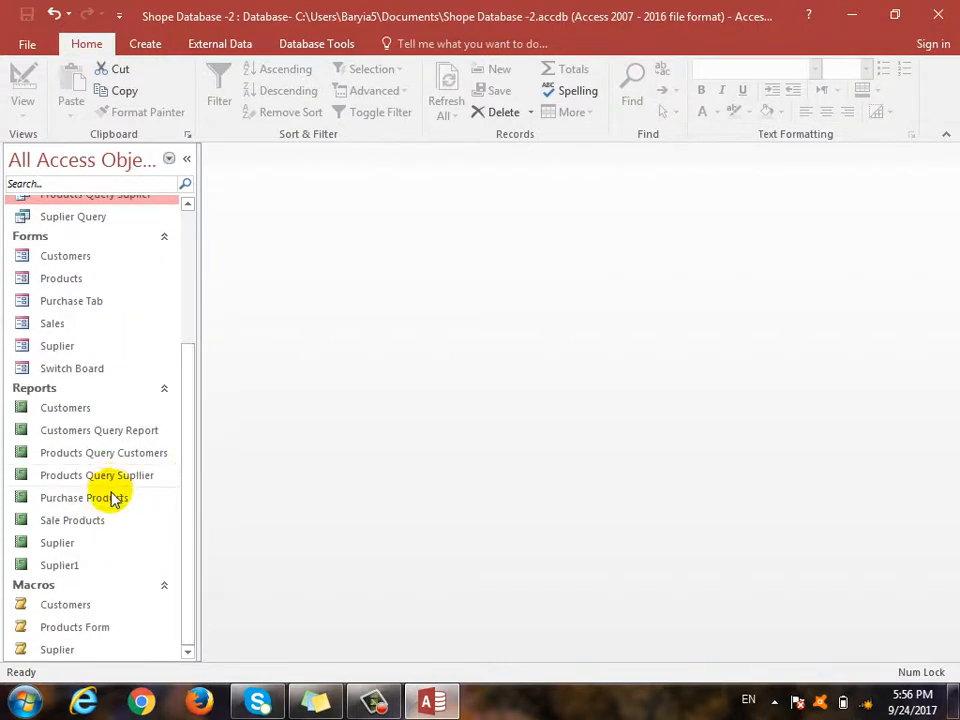
Run the Customers, Products Form and Suplier macros one after another, closing each form they open.
double_click(70, 605)
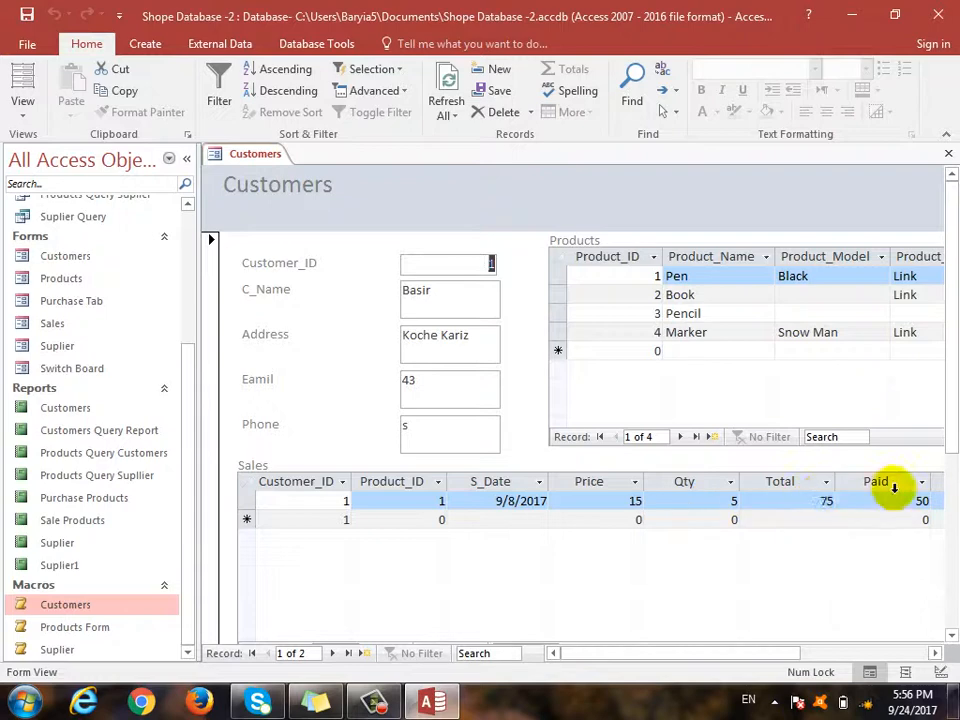
click(948, 153)
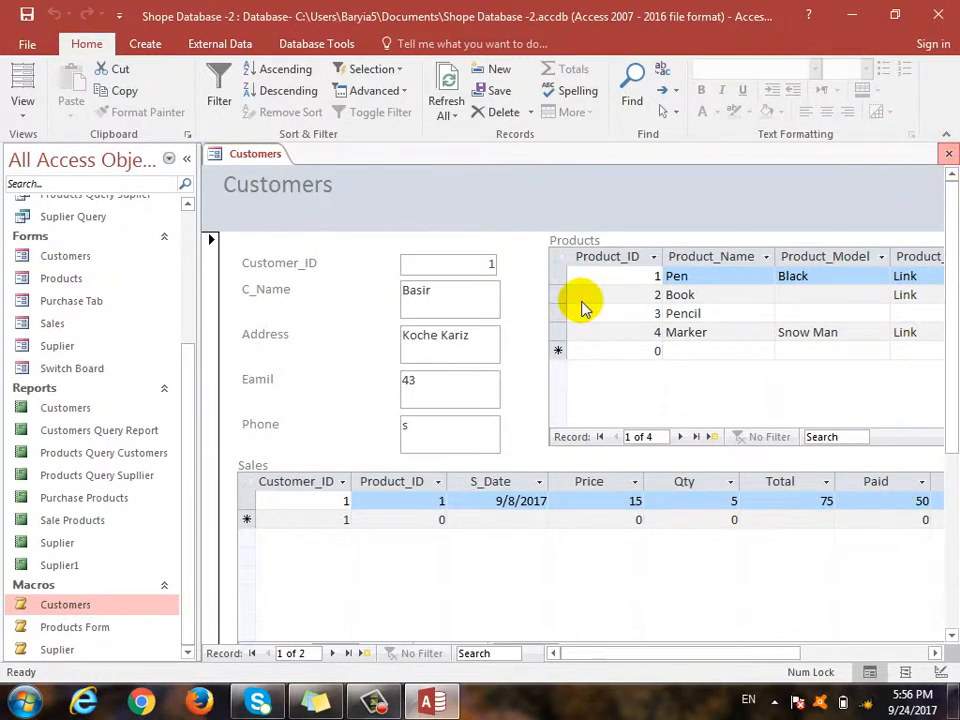
double_click(89, 632)
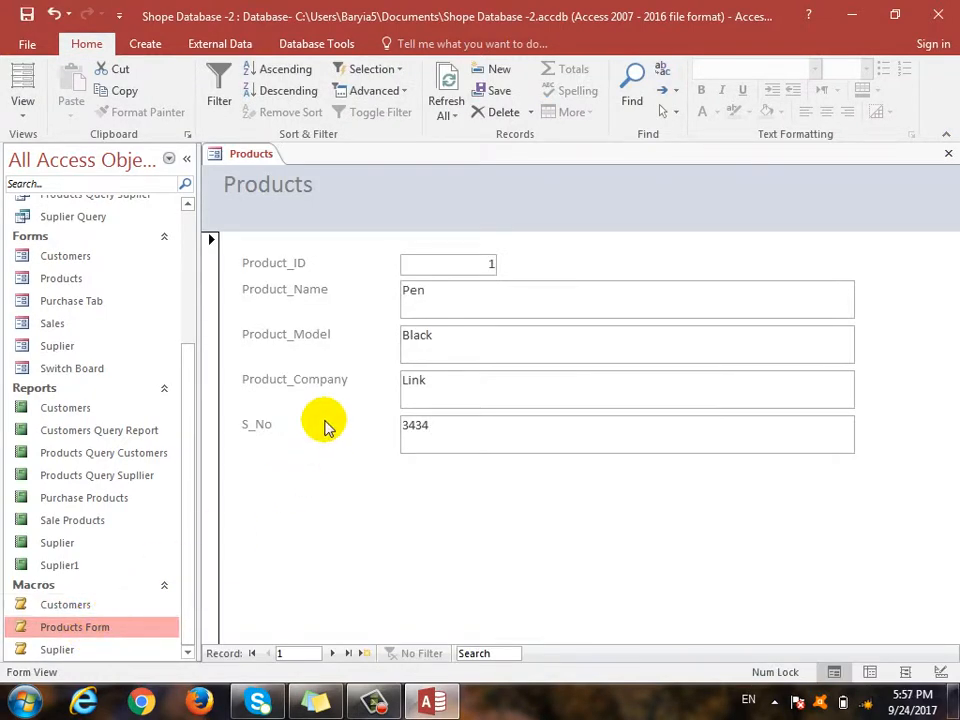
click(946, 153)
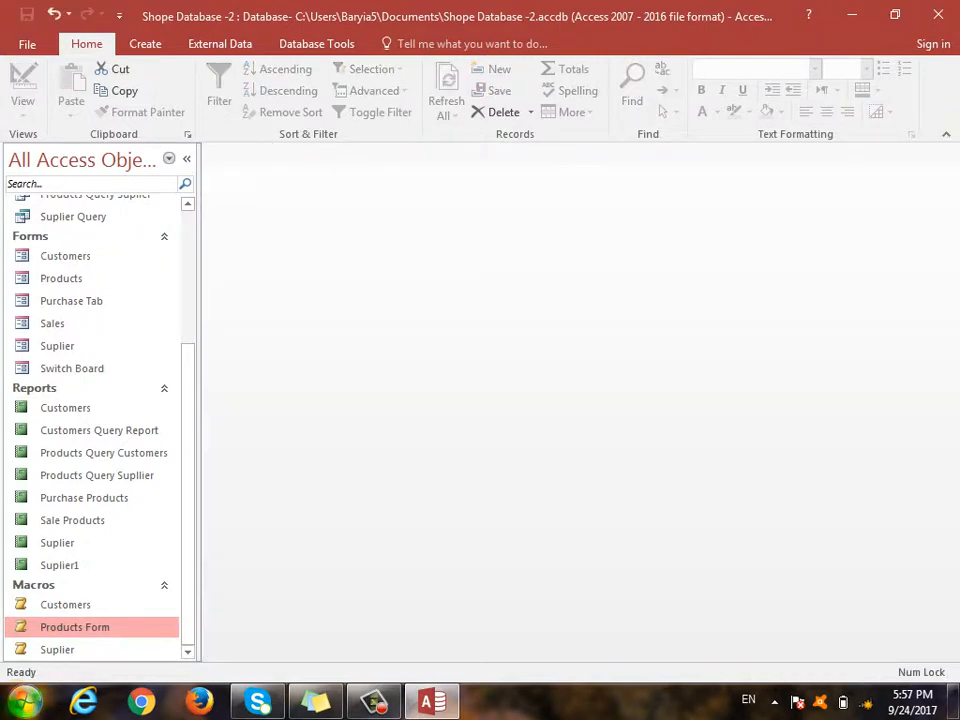
double_click(30, 650)
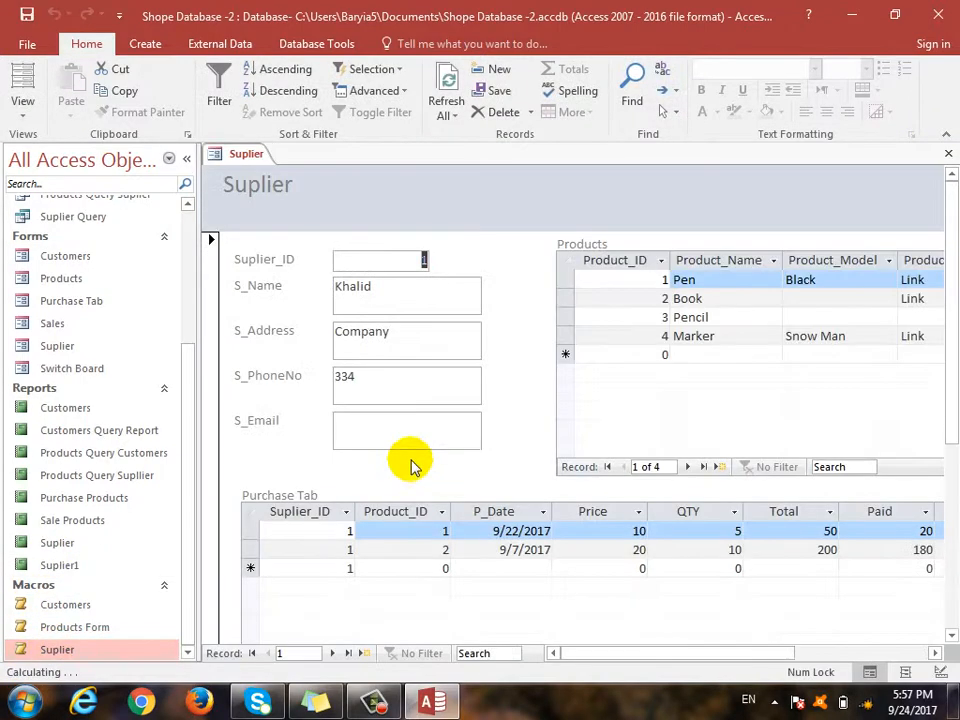
click(946, 153)
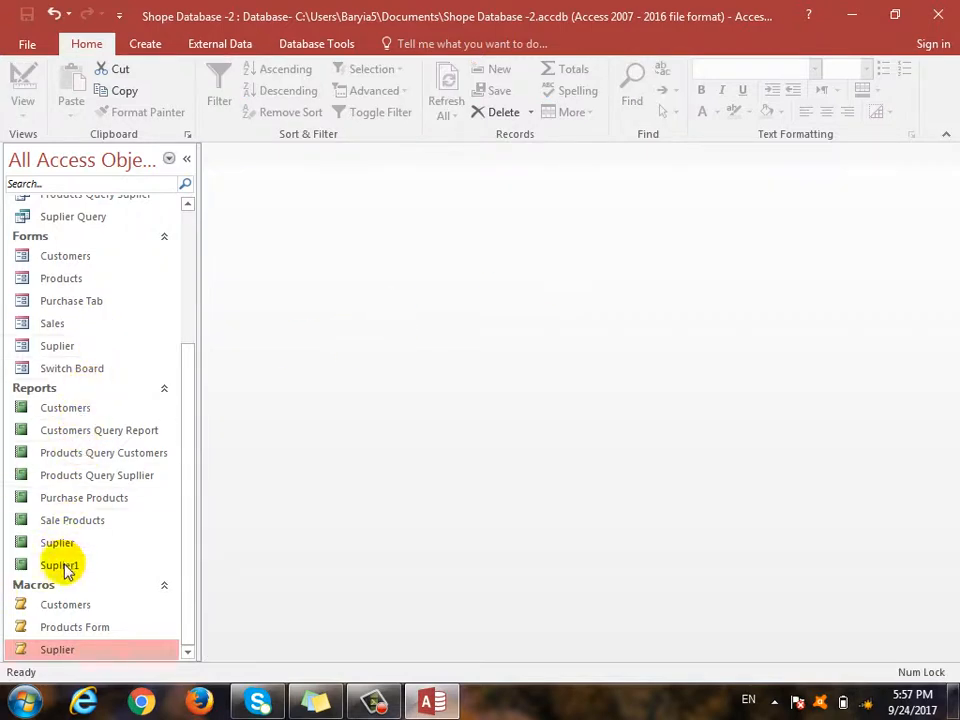
Create a macro with an OpenReport action that opens the Customers report in Report view.
click(148, 44)
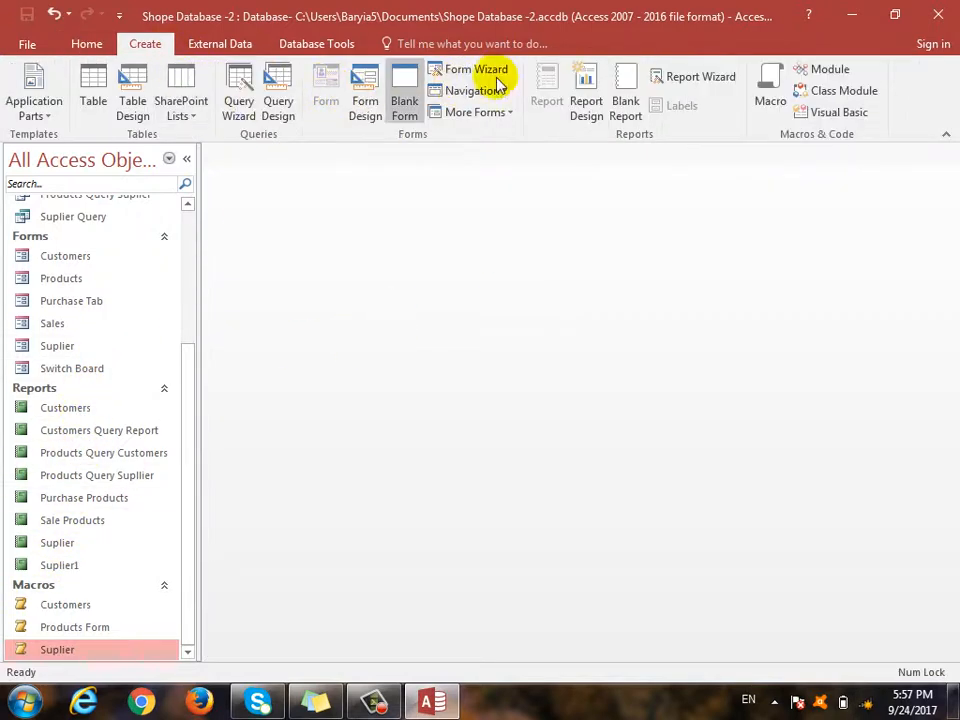
click(770, 100)
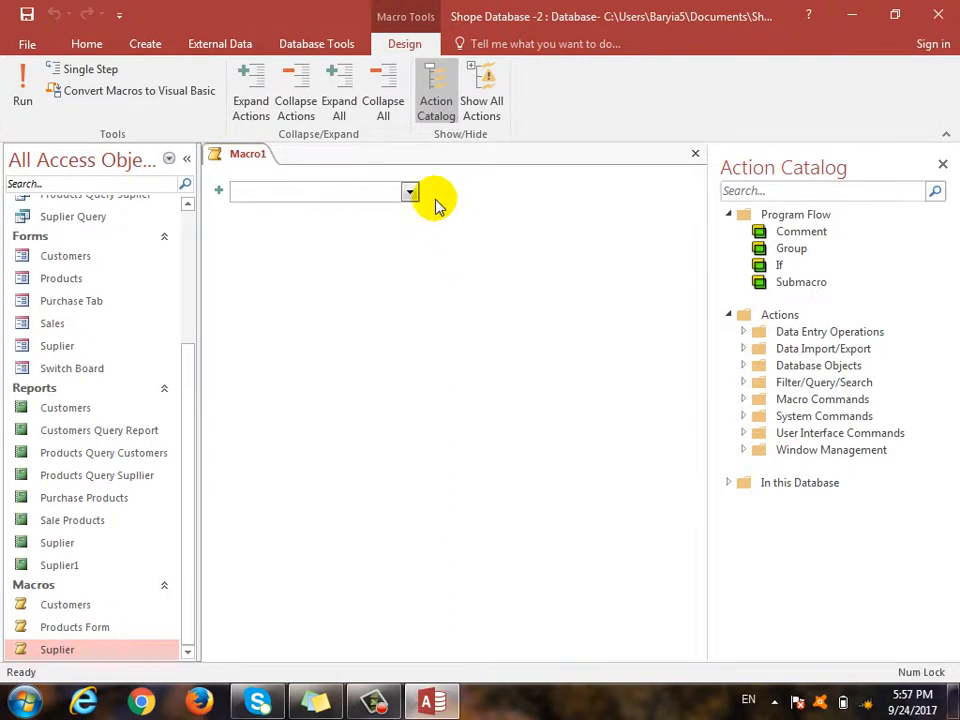
text(OpenReport)
key(Return)
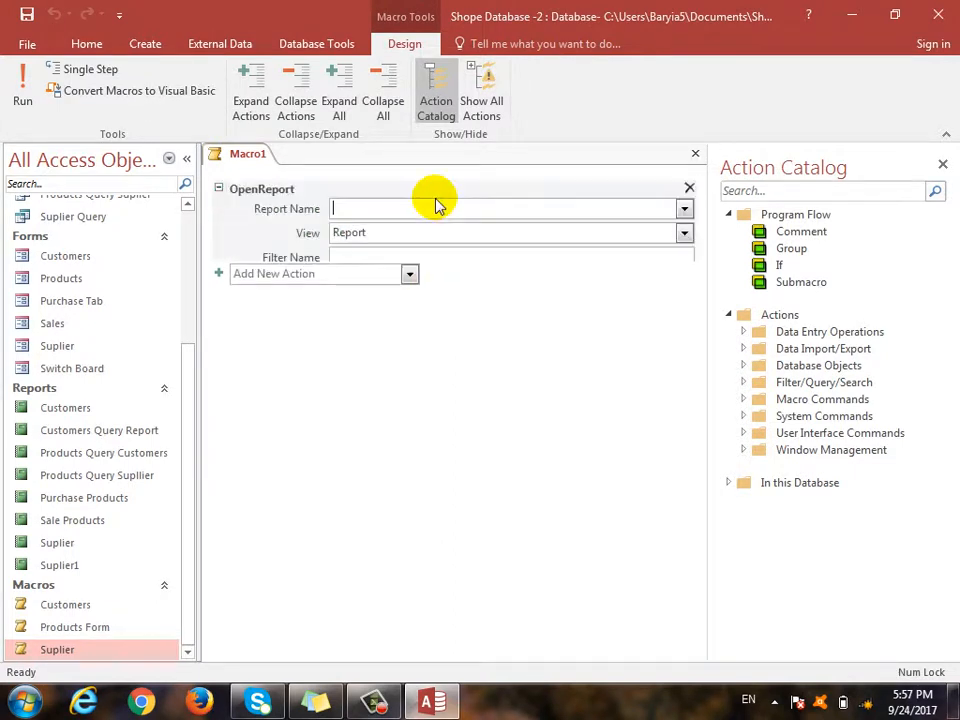
click(684, 209)
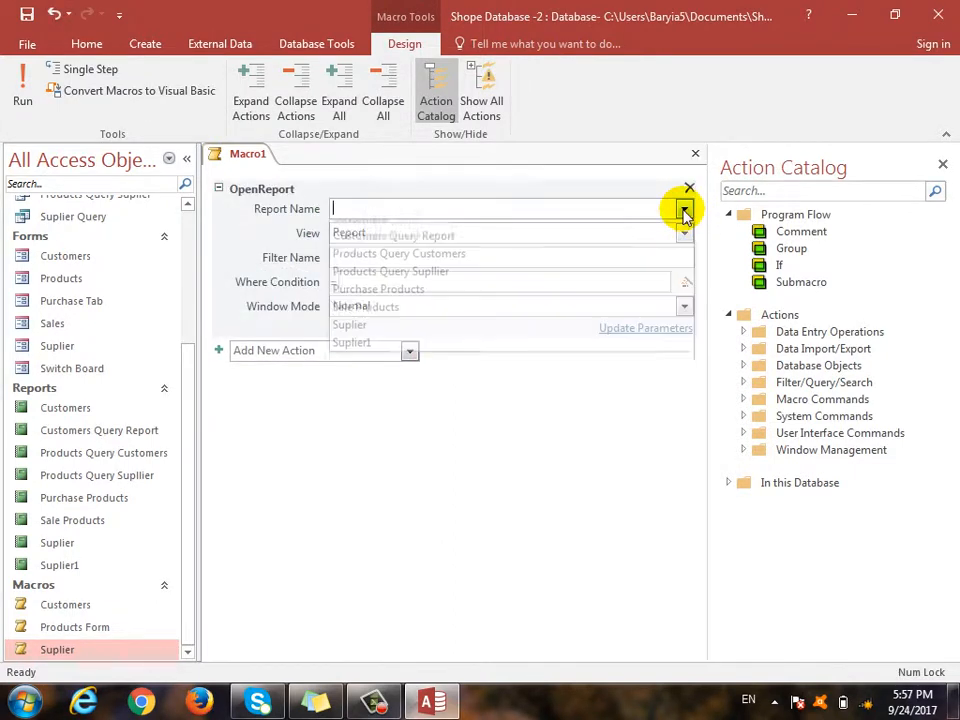
click(639, 232)
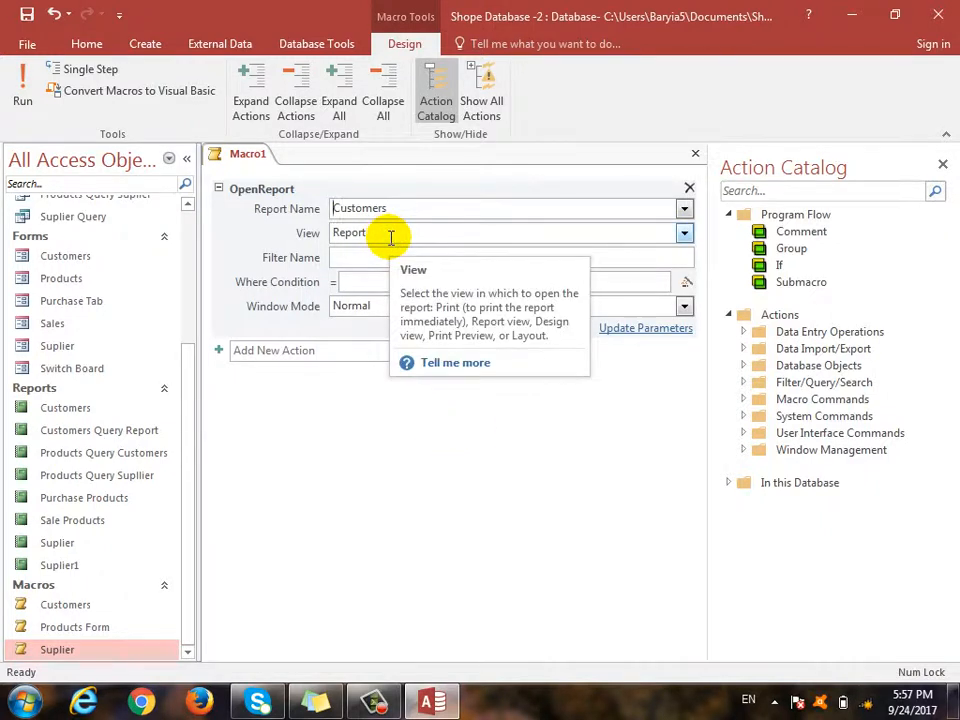
click(684, 234)
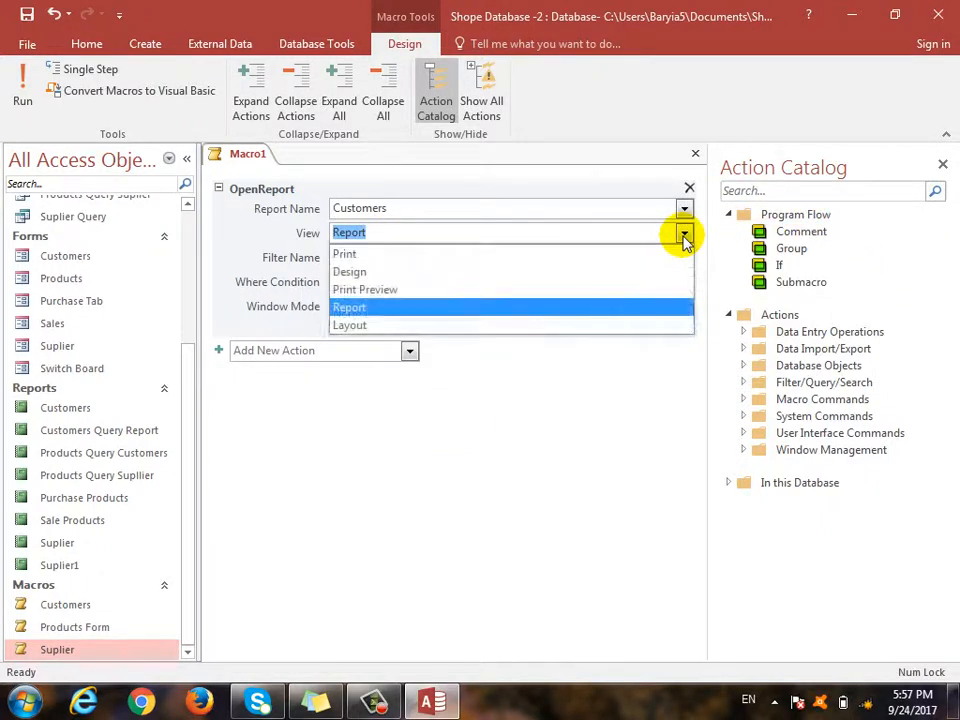
click(684, 236)
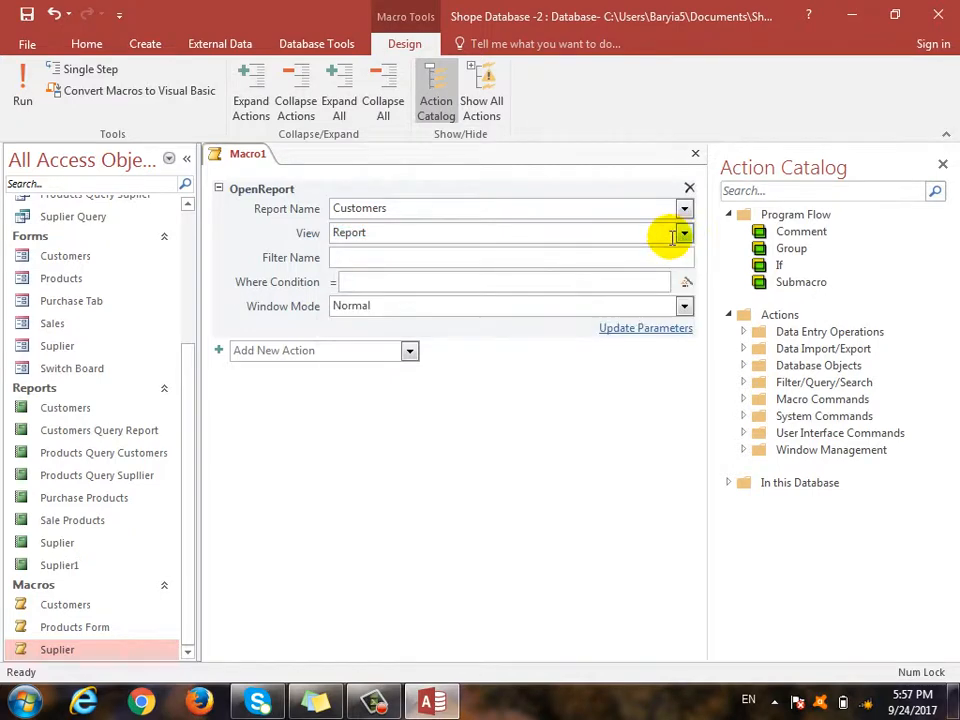
Close the macro and save it as Customers Reports.
click(696, 155)
click(436, 404)
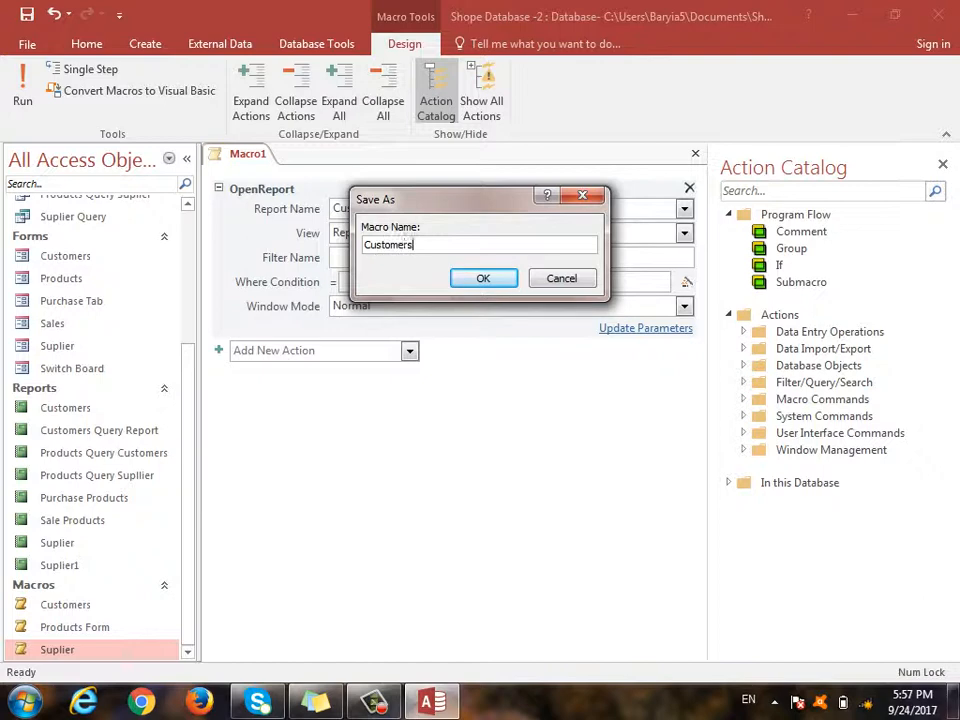
text(Customers Reports)
key(Return)
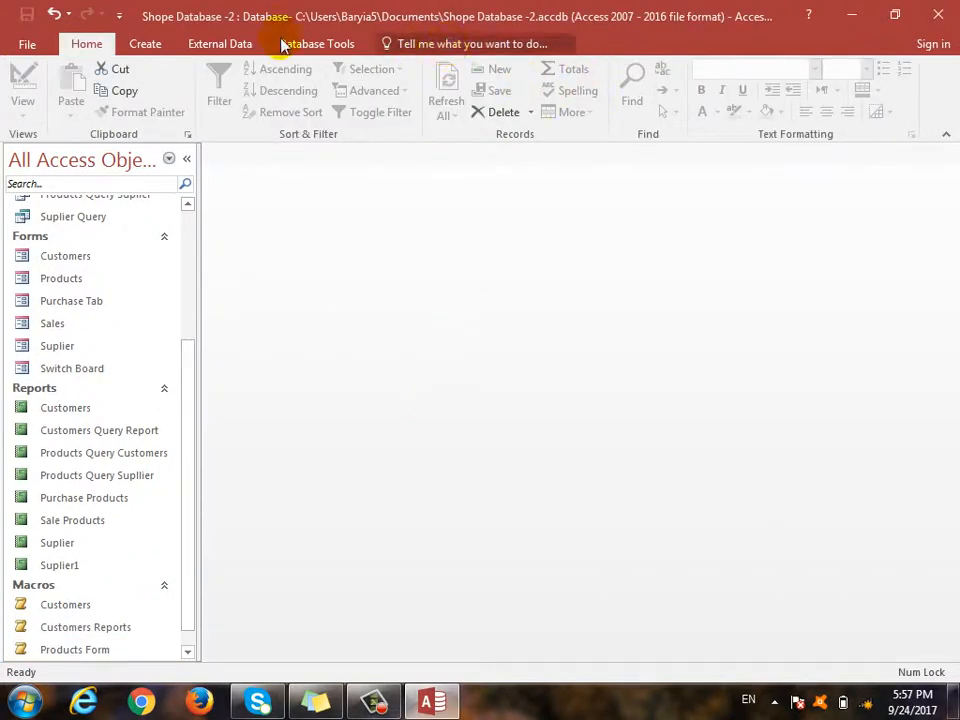
Create another macro with an OpenReport action that opens the Customers Query Report.
click(145, 43)
click(772, 92)
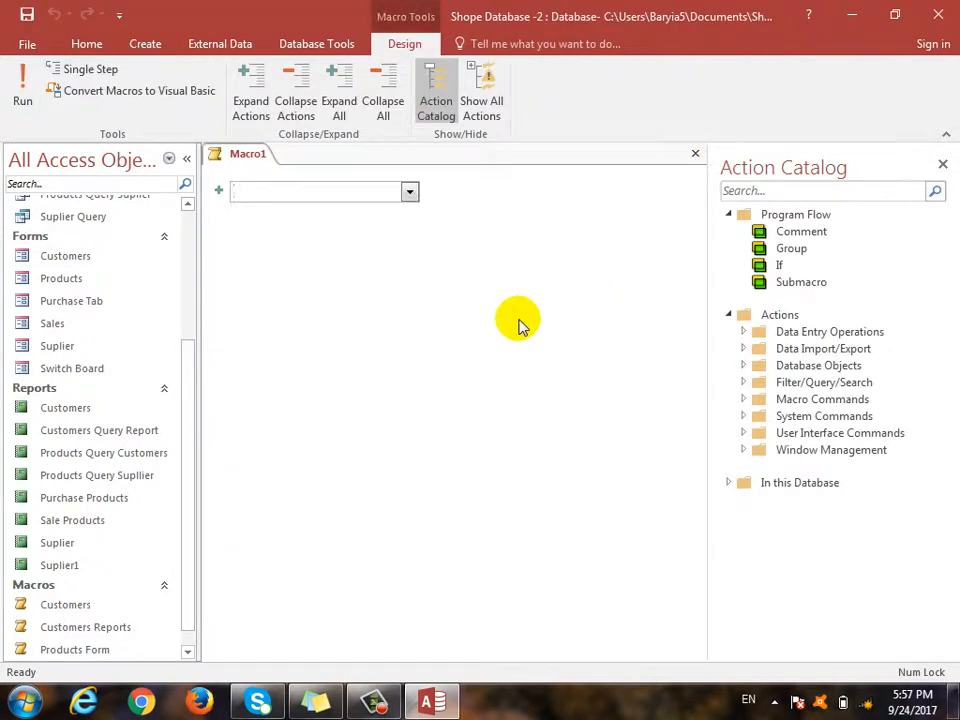
text(OpenReport)
key(Return)
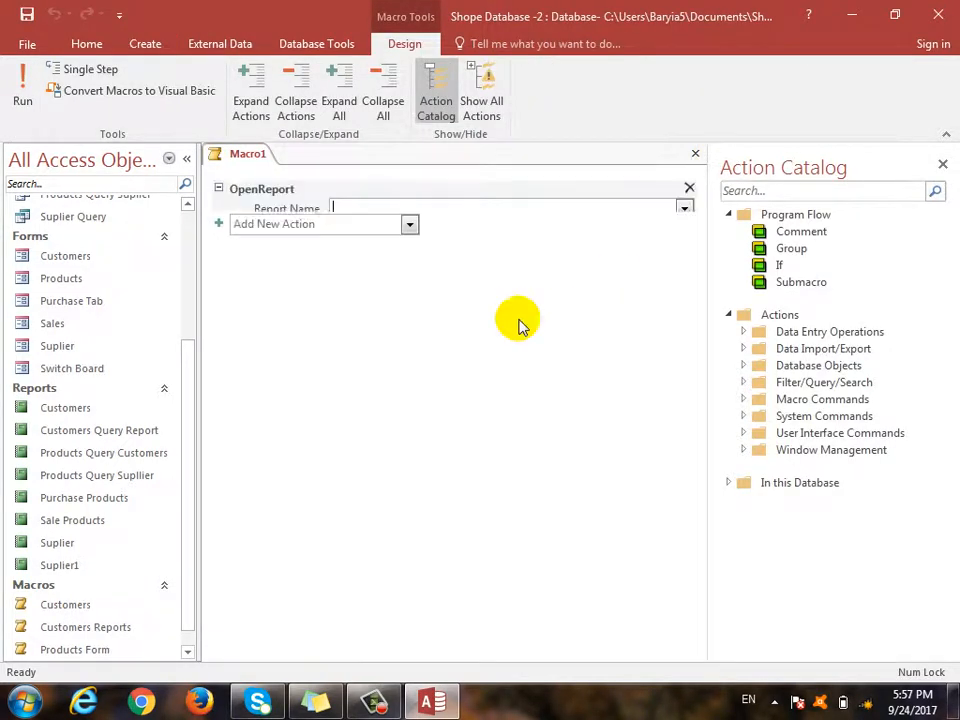
click(685, 210)
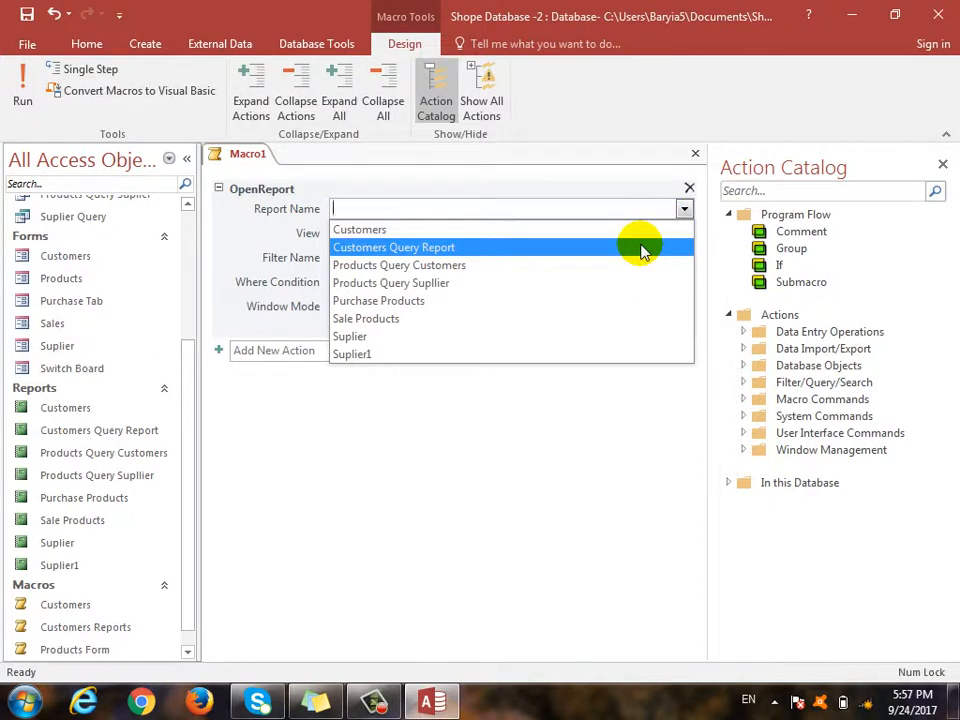
click(643, 250)
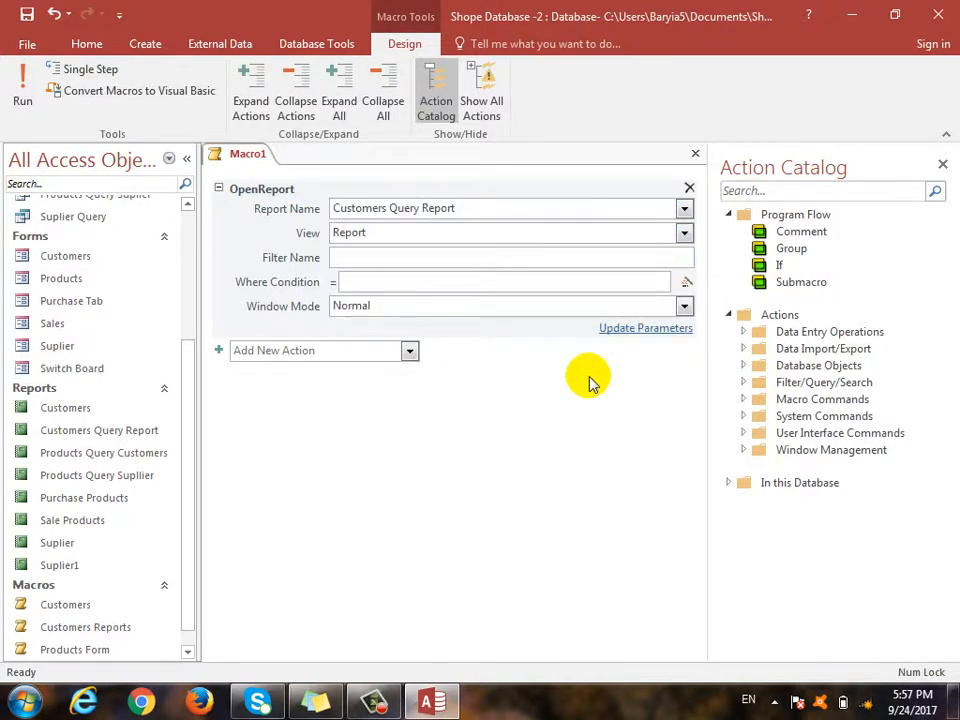
Close the macro and save it as Customer Query Report Macro.
click(697, 154)
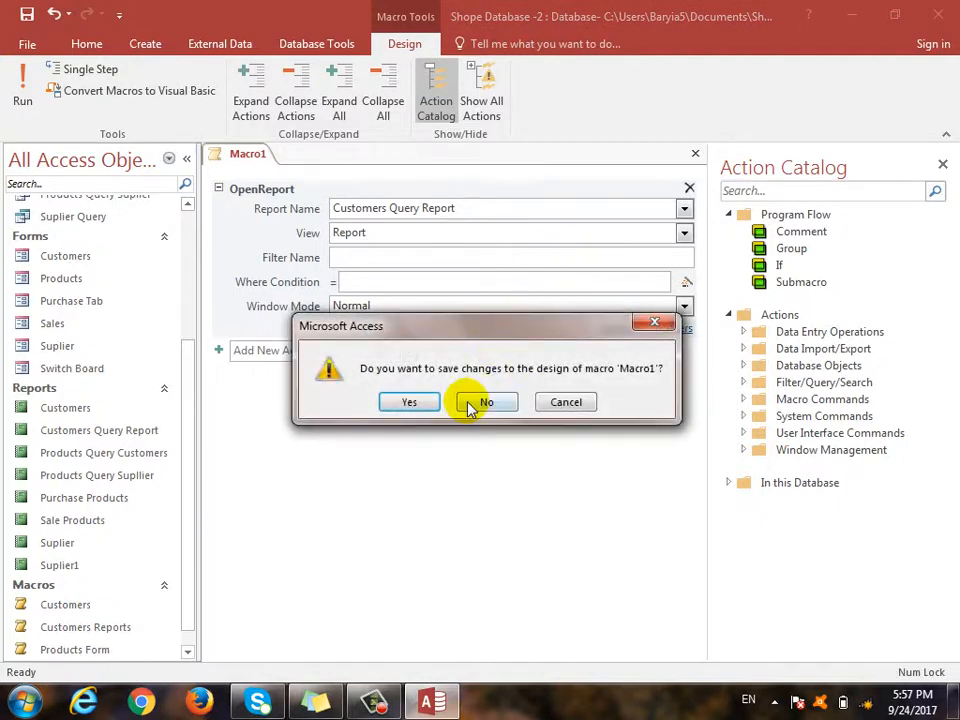
click(429, 400)
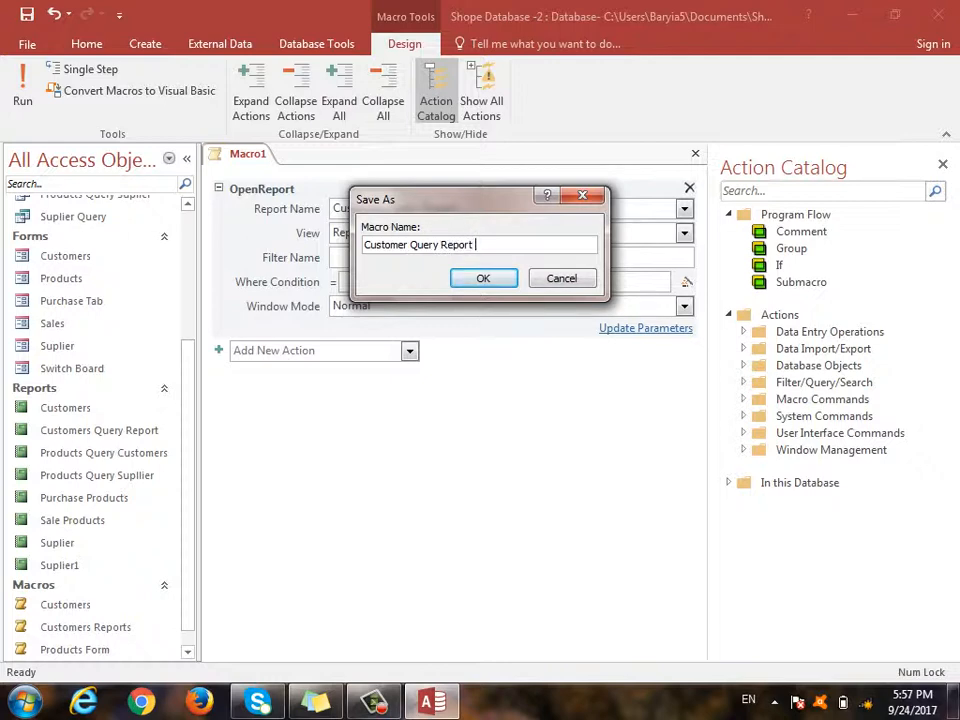
text(Customer Query Report Macro)
key(Return)
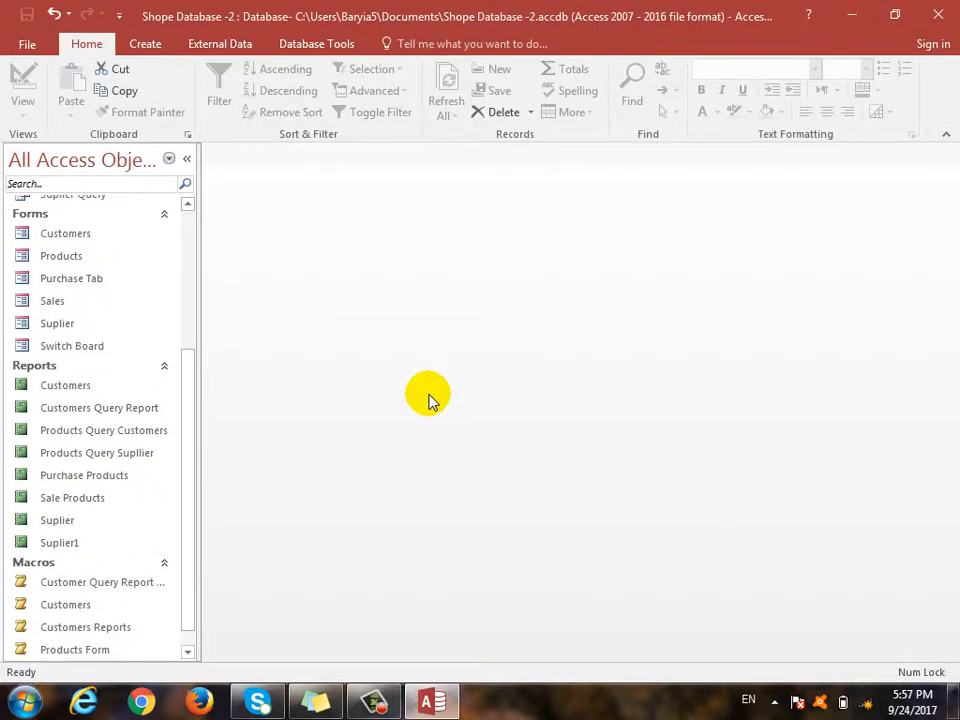
Create a macro with an OpenReport action that opens the Products Query Customers report.
click(145, 43)
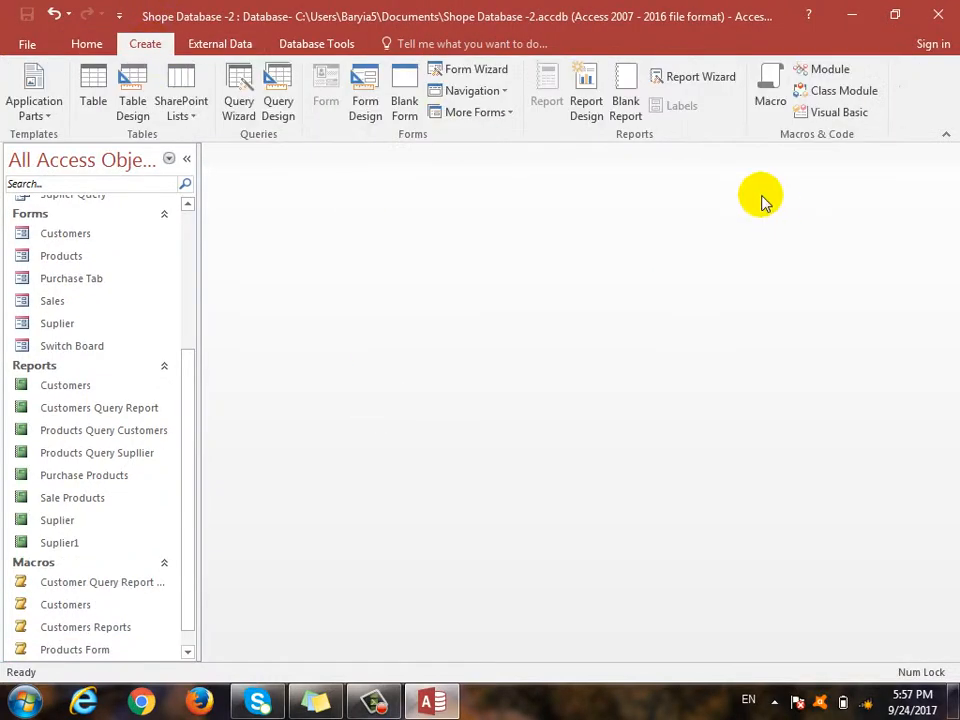
click(770, 100)
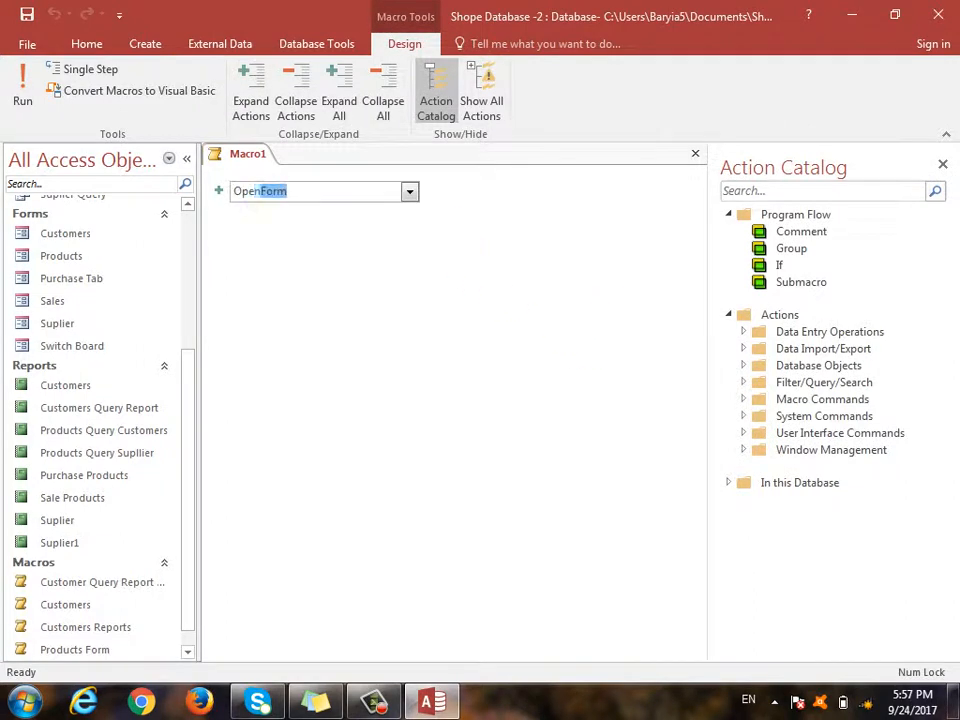
text(OpenRe)
key(Return)
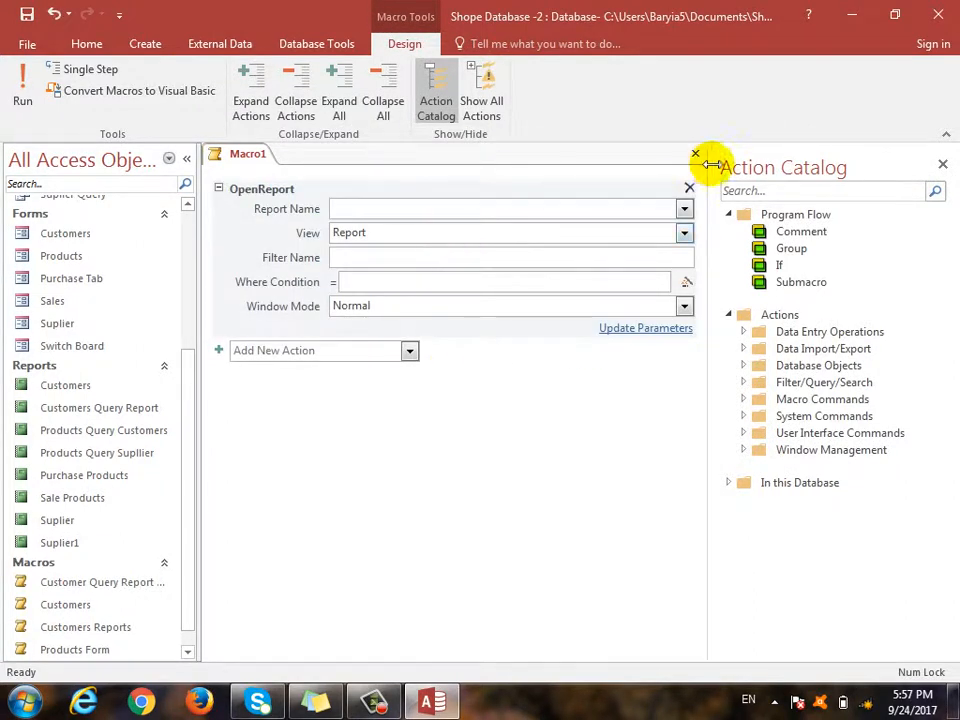
click(685, 210)
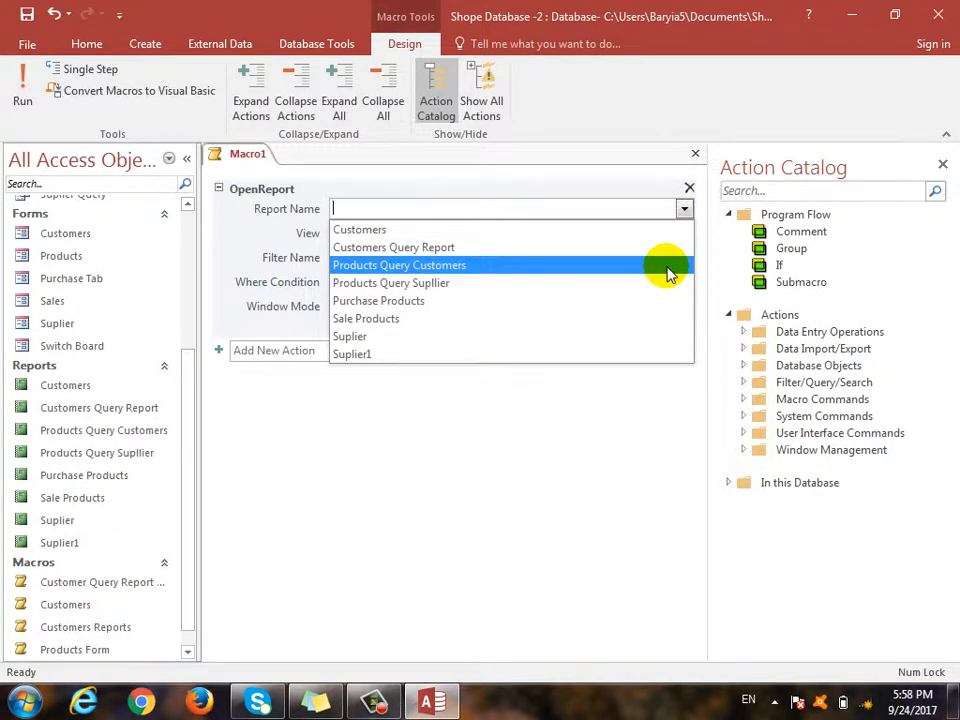
click(667, 266)
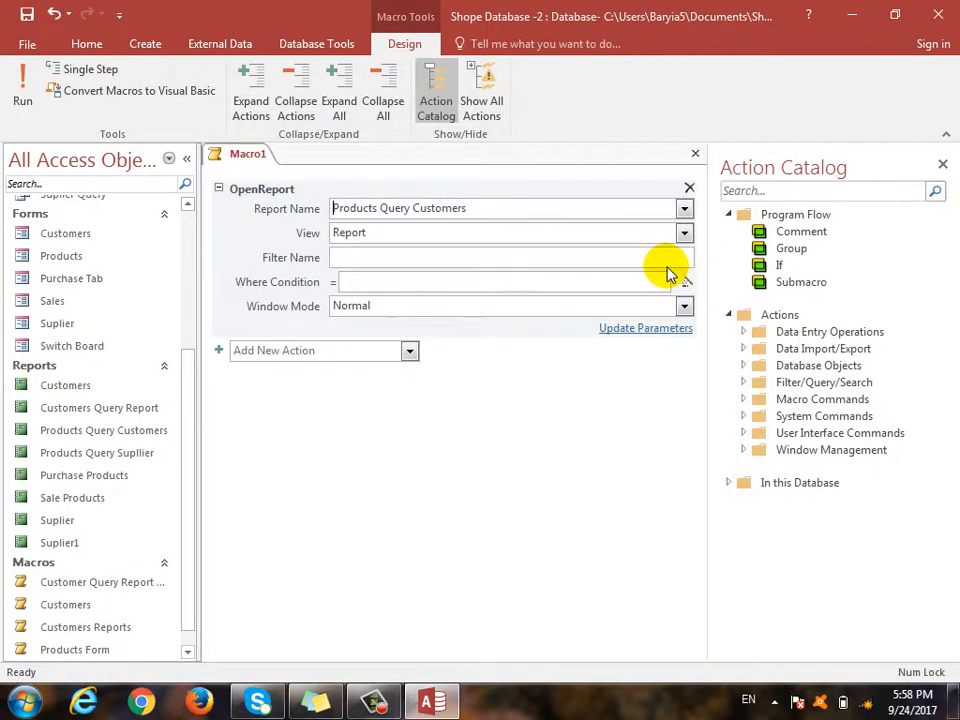
Close the macro and save it as Products Query Customers.
click(704, 158)
key(Escape)
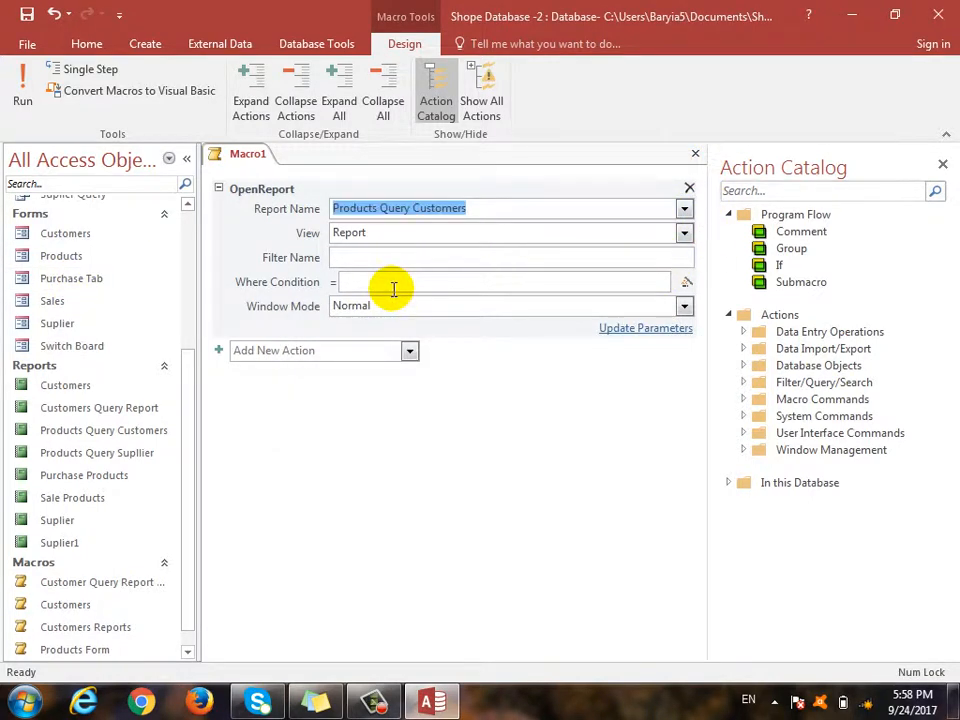
click(694, 153)
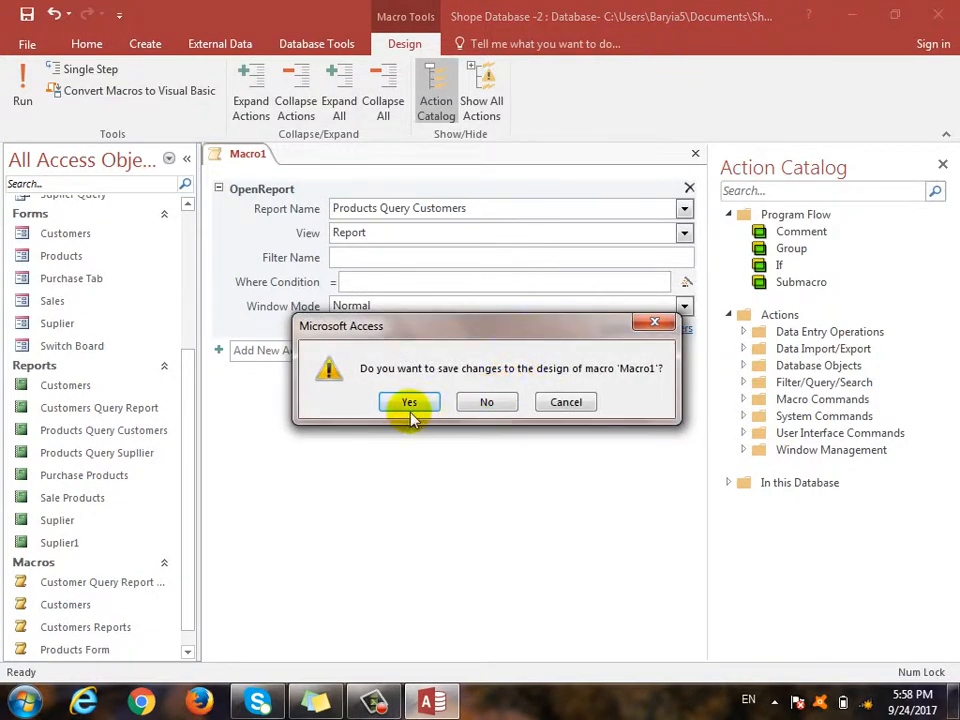
click(409, 402)
text(Products Query Customers)
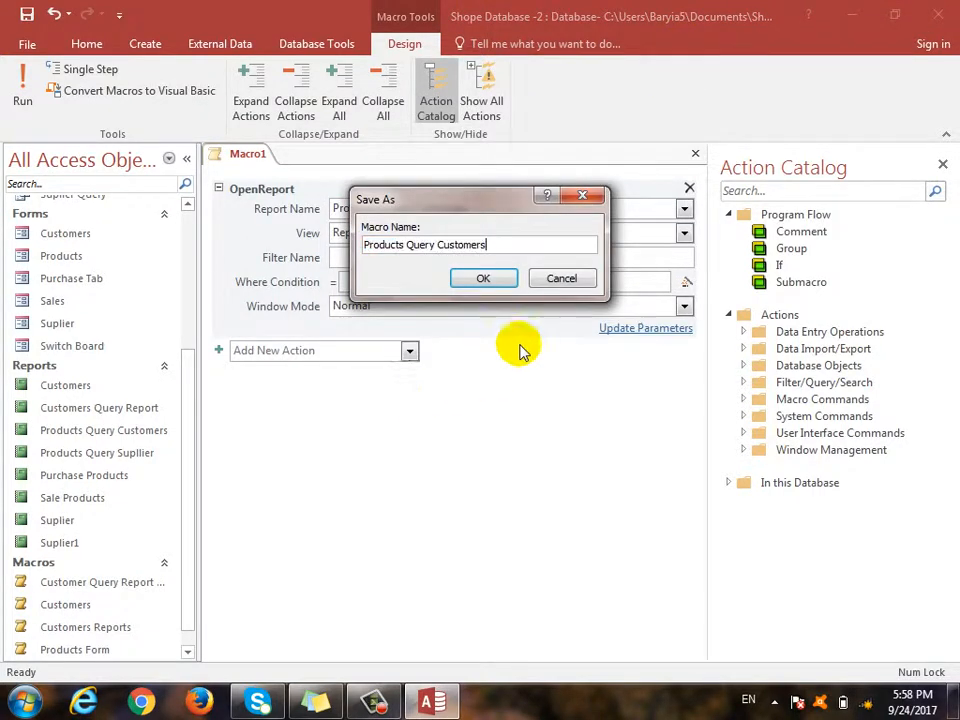
click(484, 279)
Create a macro with an OpenReport action that opens the Products Query Supllier report.
click(145, 44)
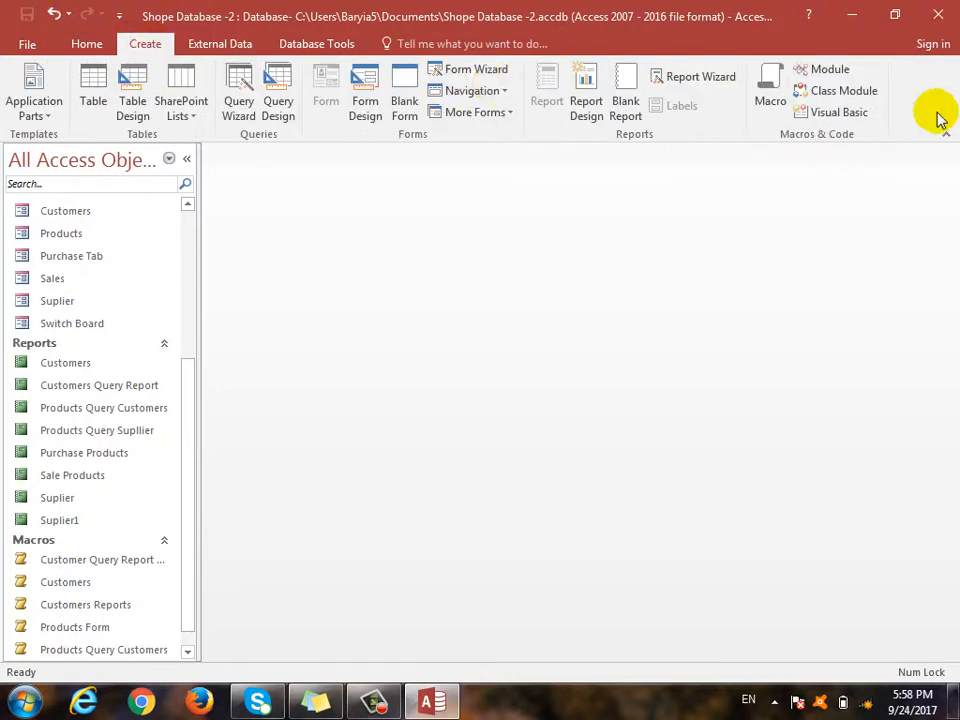
click(762, 98)
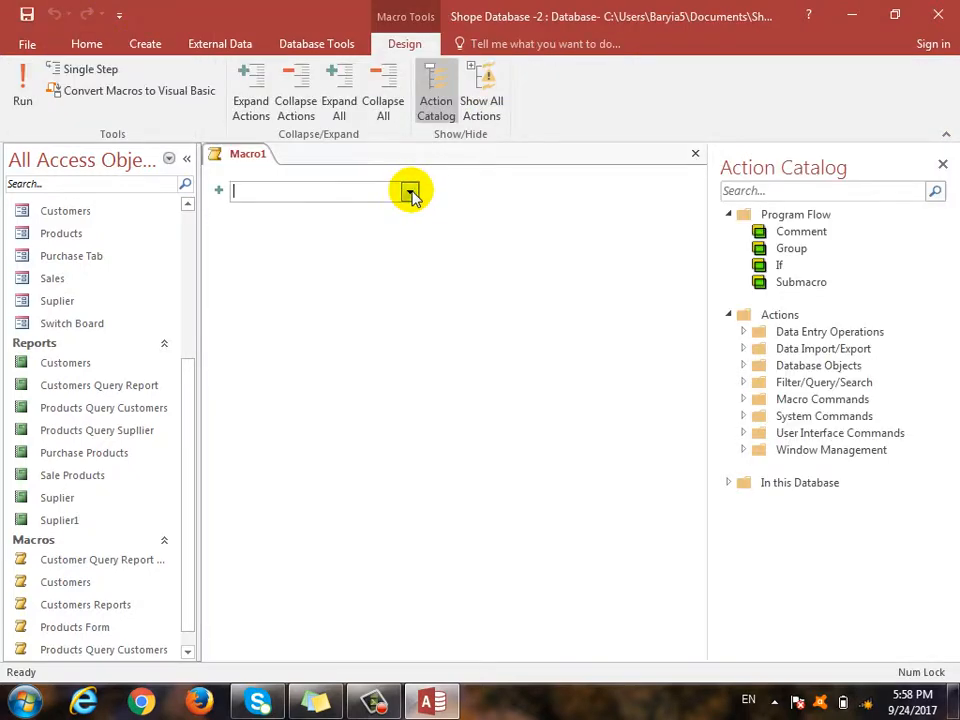
click(410, 192)
text(OpenReport)
key(Return)
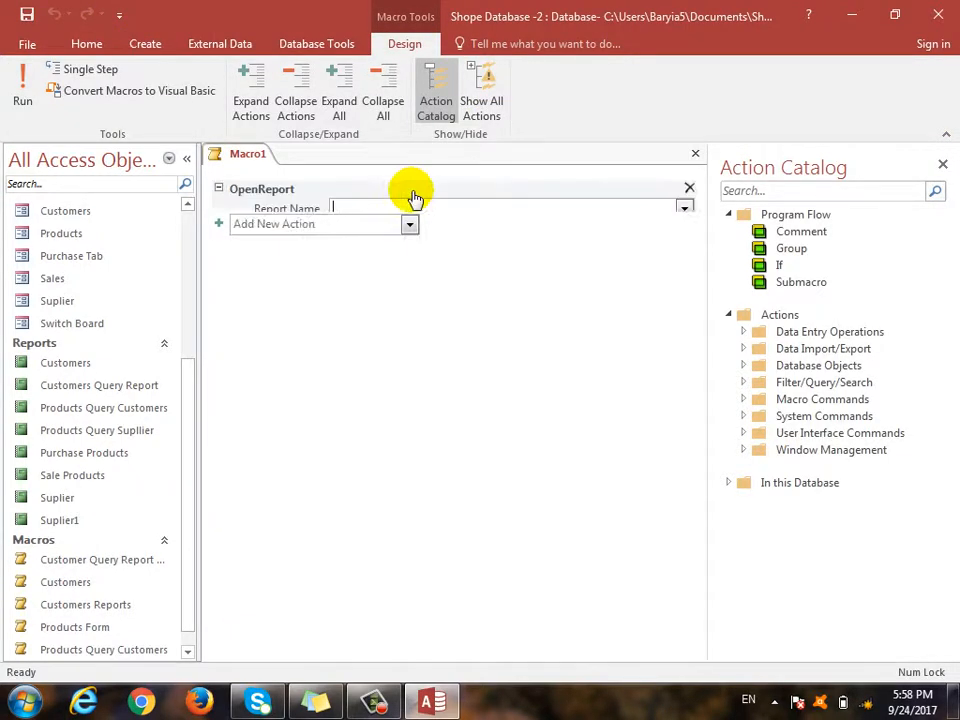
click(685, 208)
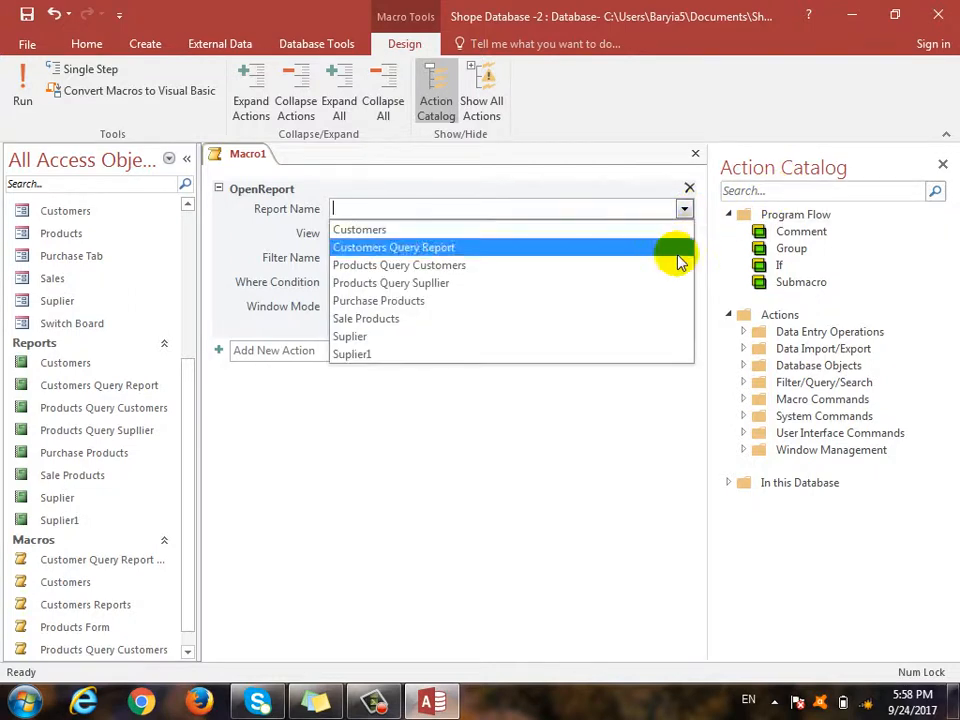
click(660, 290)
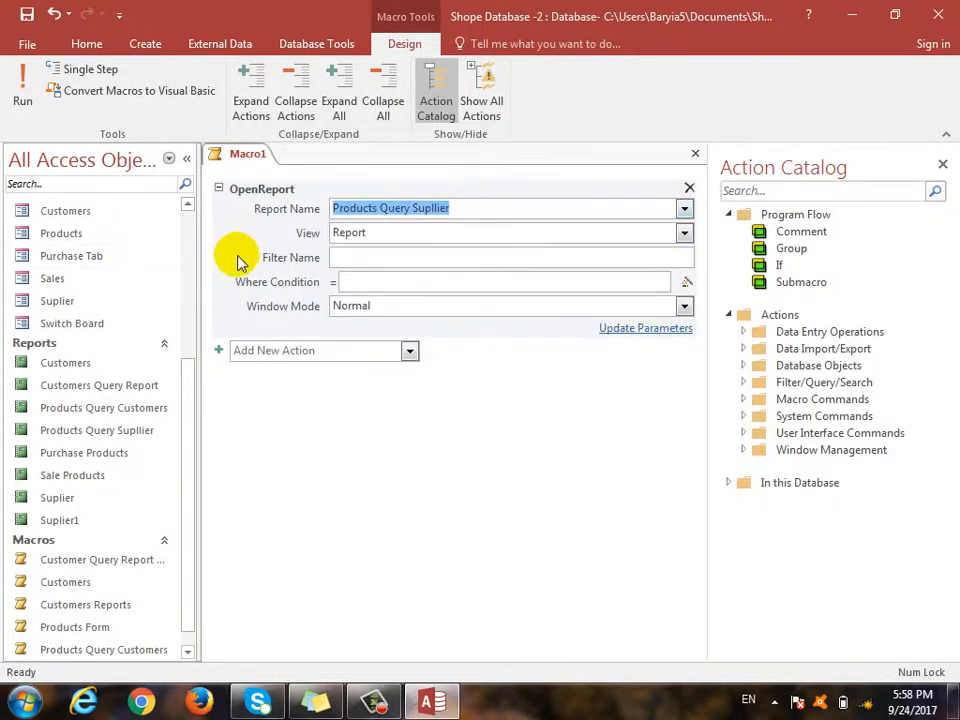
Close the macro and save it as Products Query Supllier.
click(695, 155)
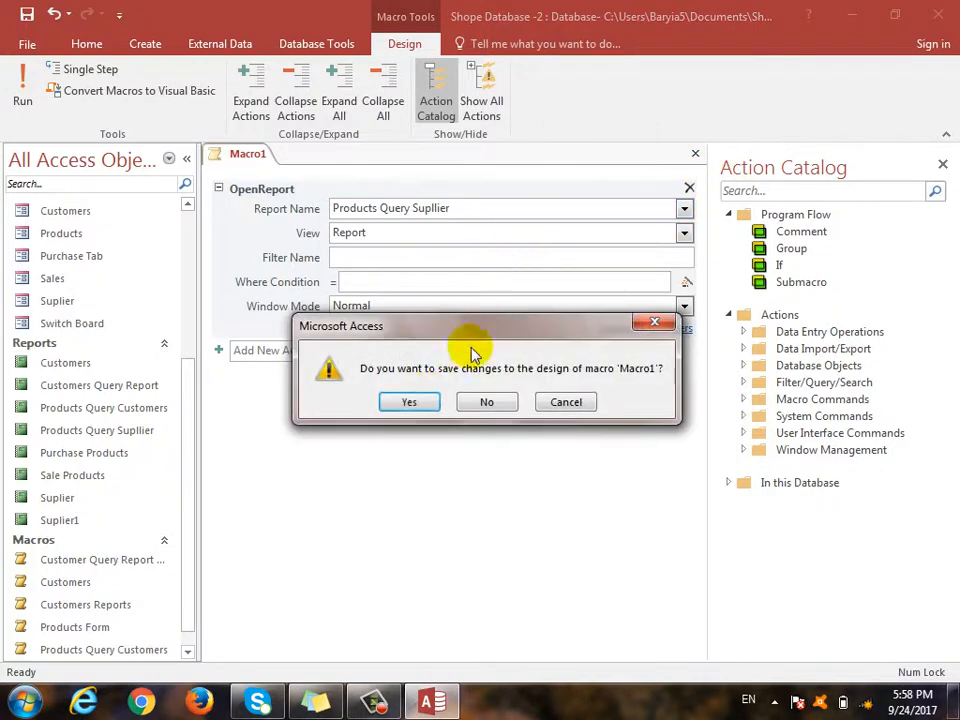
click(428, 400)
text(Products Query Supplier)
click(484, 279)
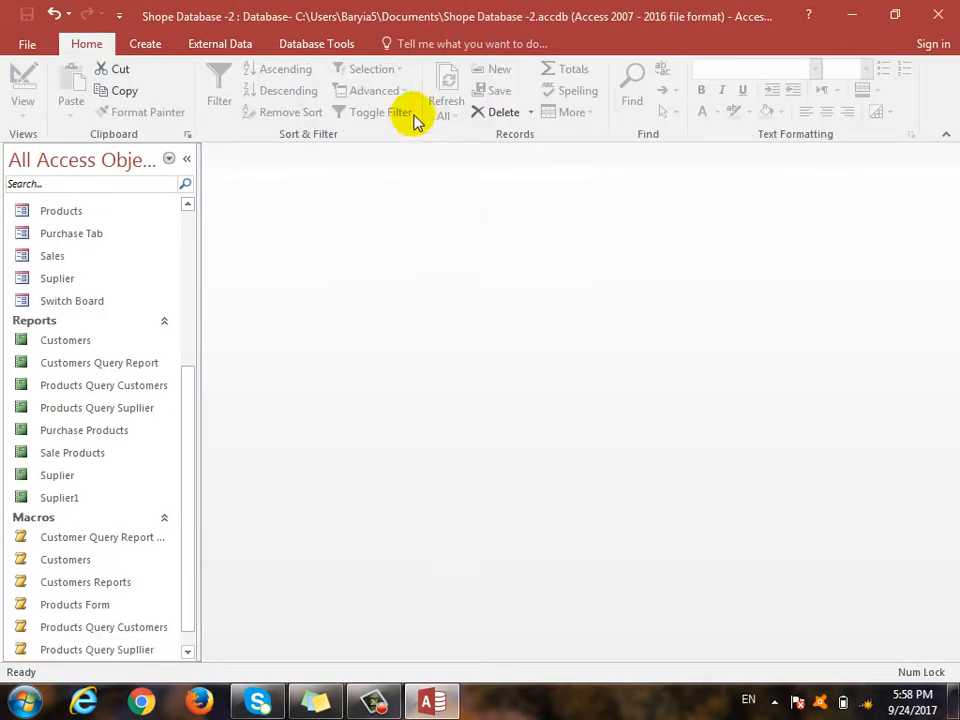
Create a macro with an OpenReport action that opens the Purchase Products report, and copy the report name.
click(145, 44)
click(772, 100)
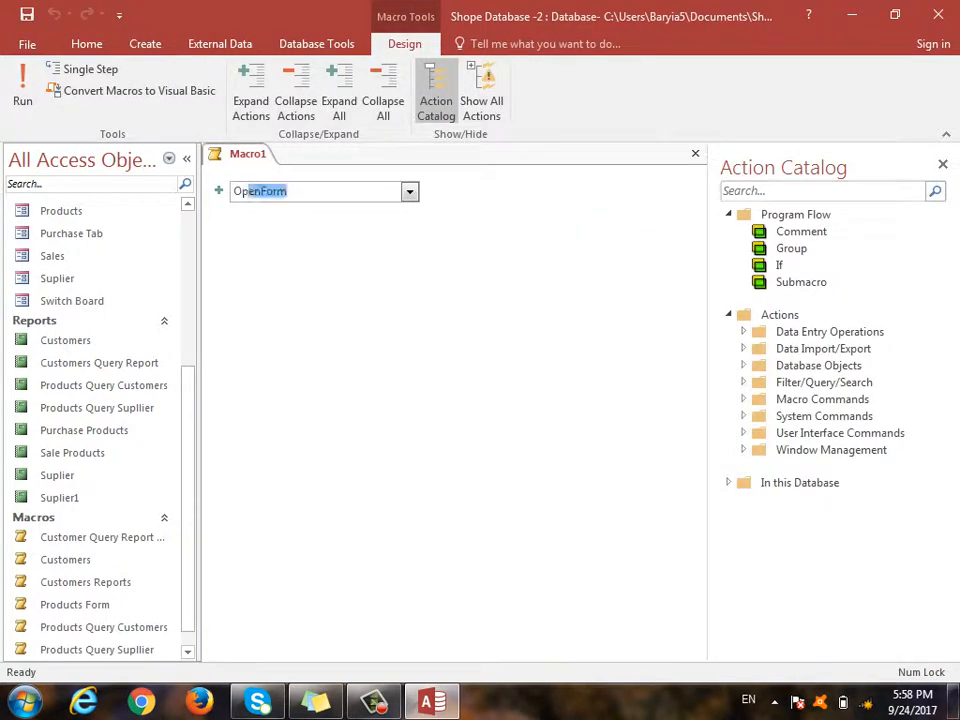
key(Return)
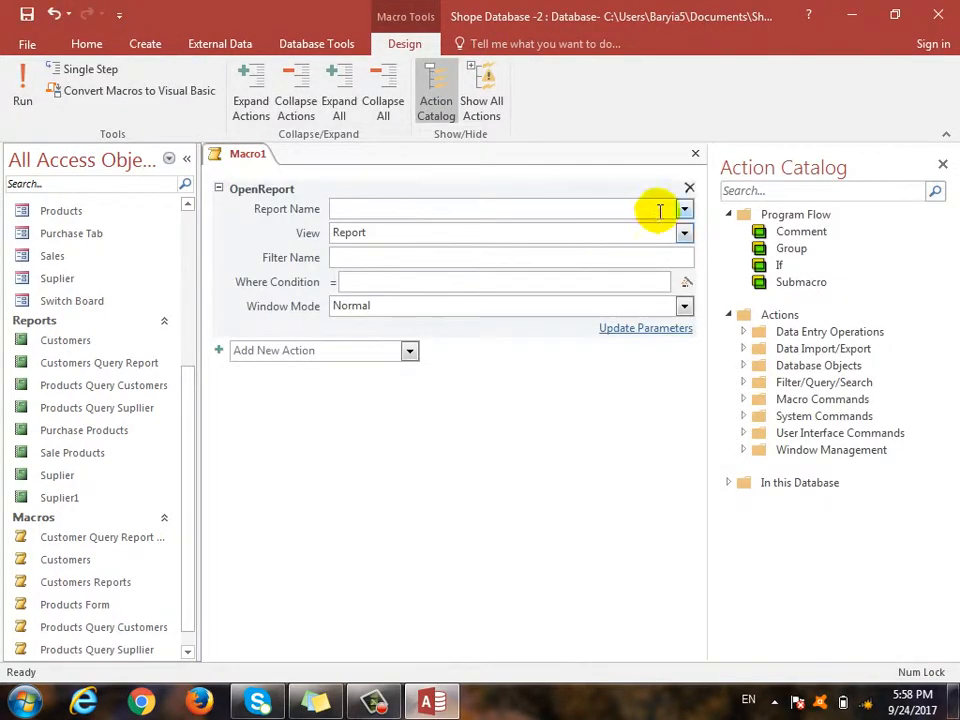
click(685, 210)
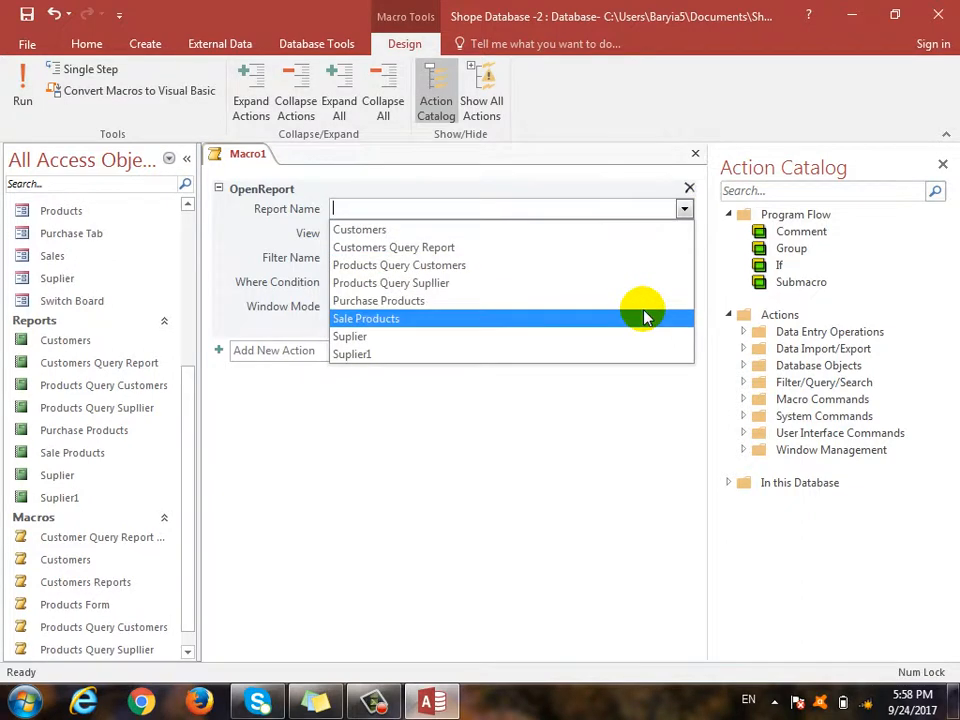
click(645, 301)
click(466, 210)
key(ctrl+c)
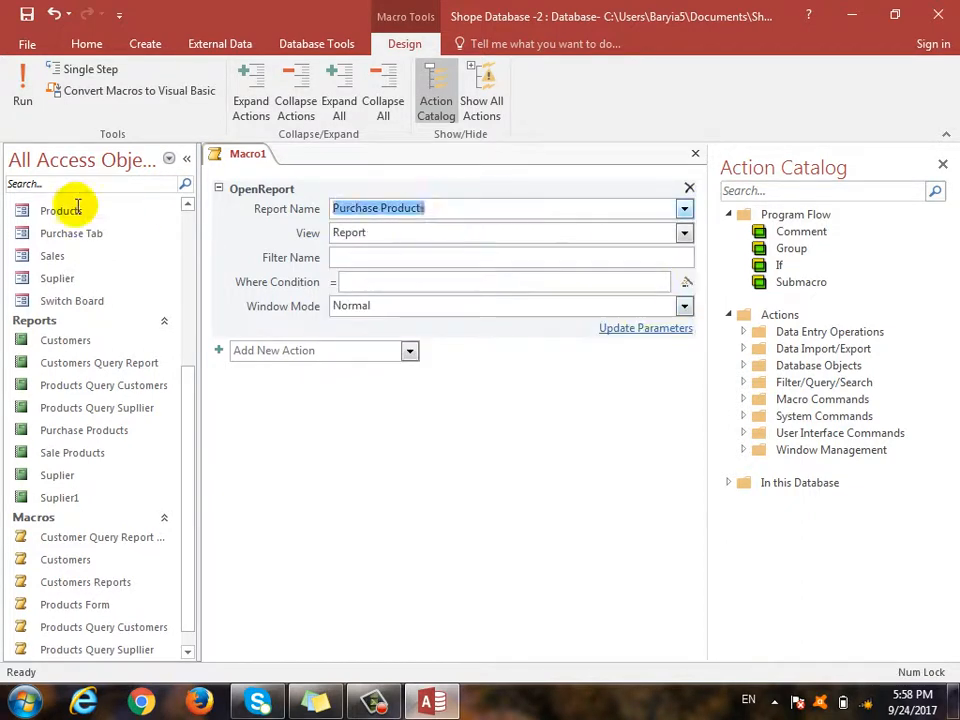
Close the macro and save it as Purchase Products.
click(692, 157)
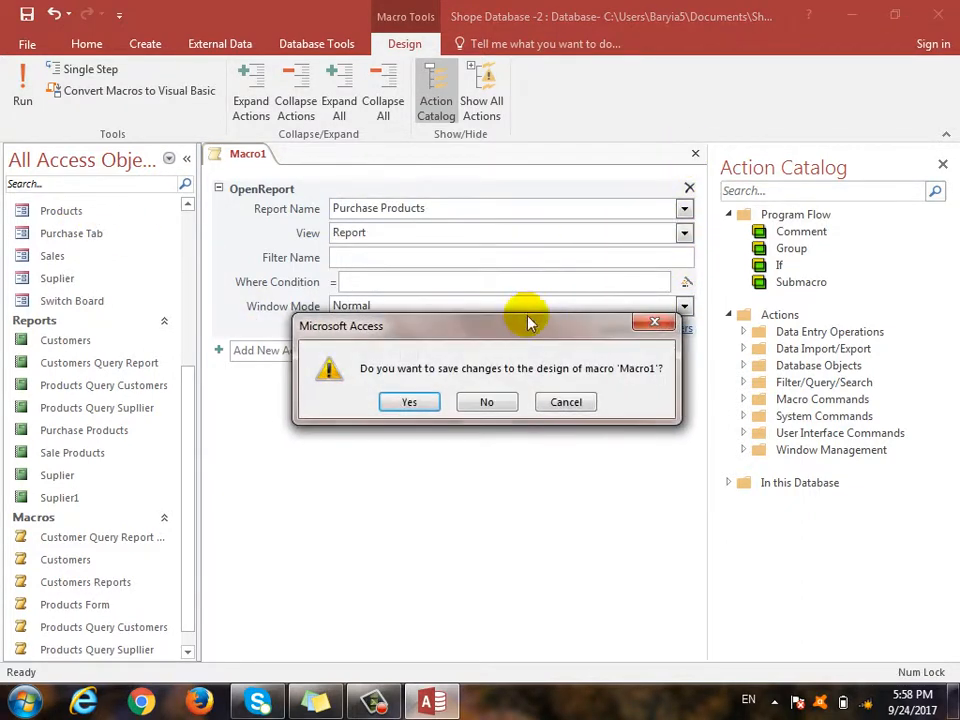
click(420, 406)
key(ctrl+v)
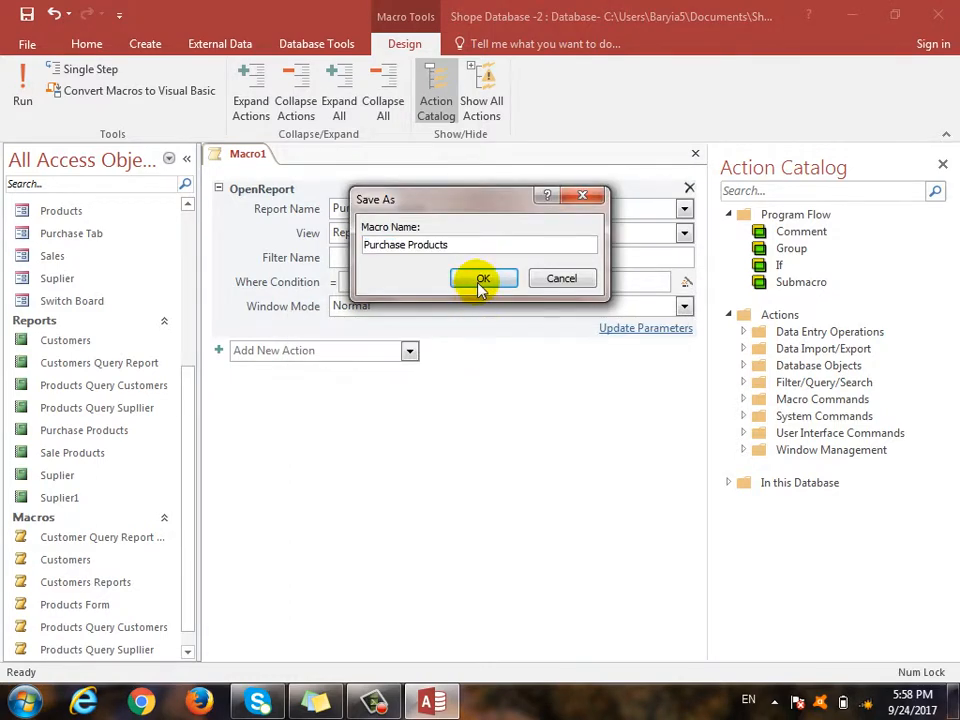
click(481, 281)
Create a macro with an OpenReport action that opens the Sale Products report.
click(145, 45)
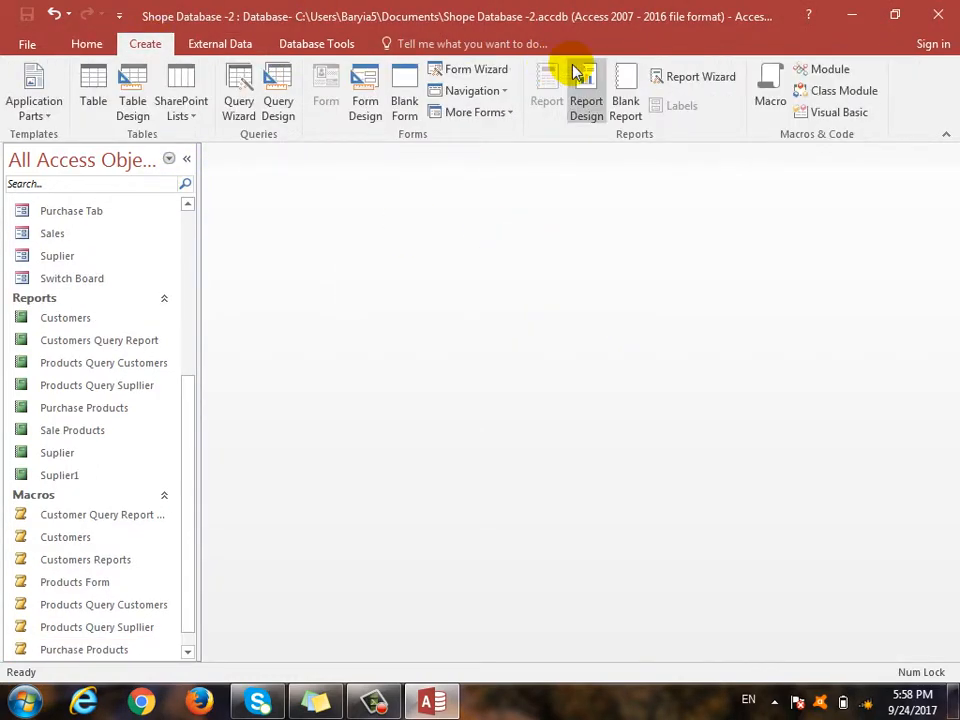
click(768, 104)
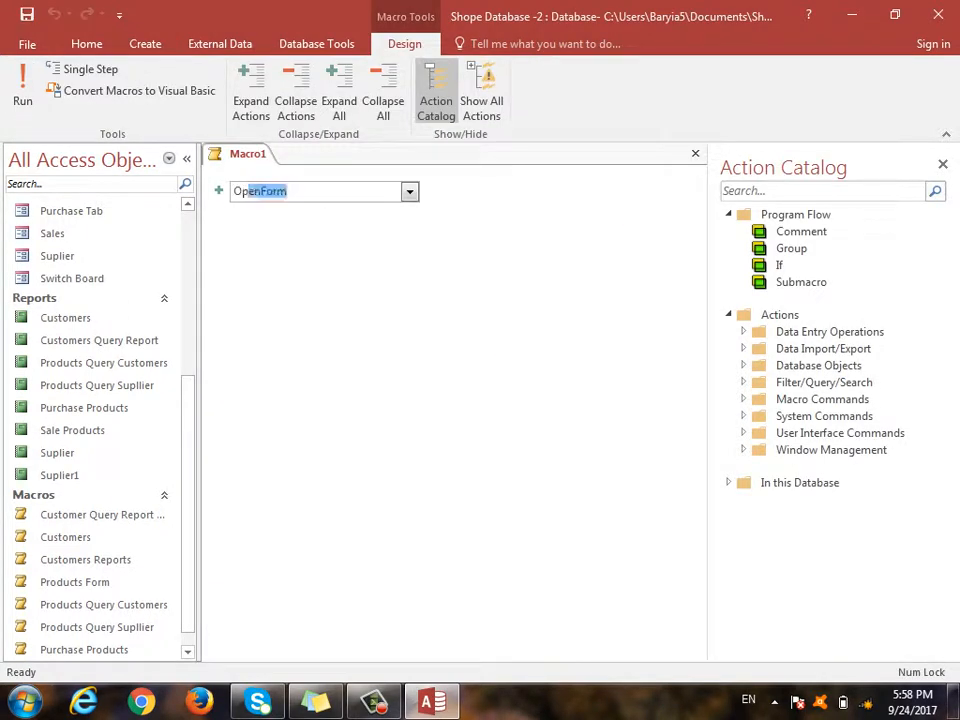
text(OpenR)
key(Return)
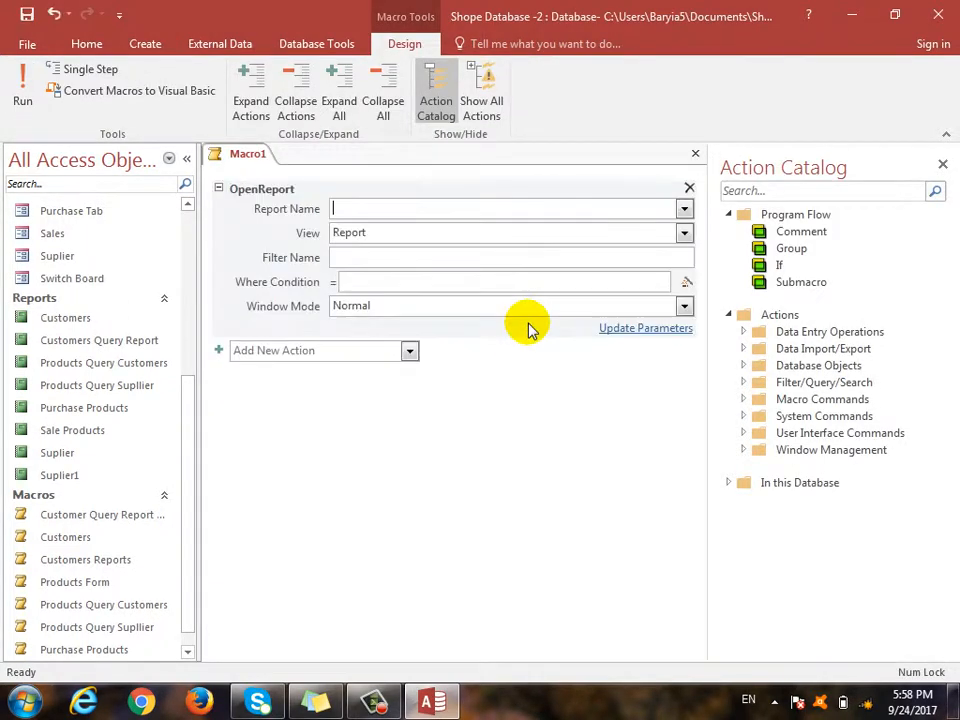
click(686, 208)
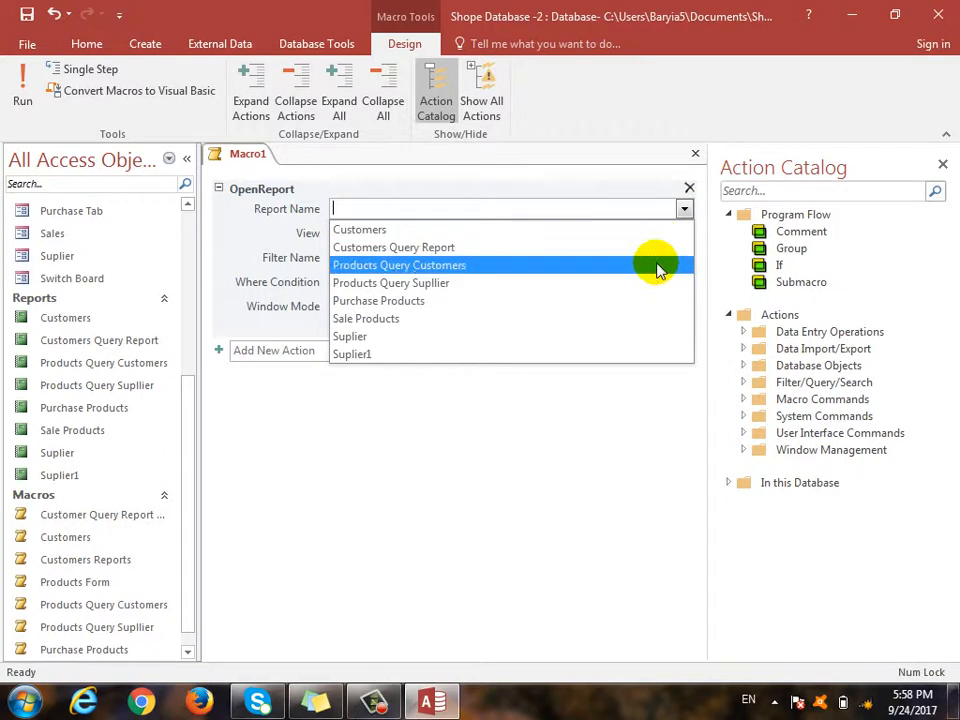
click(621, 318)
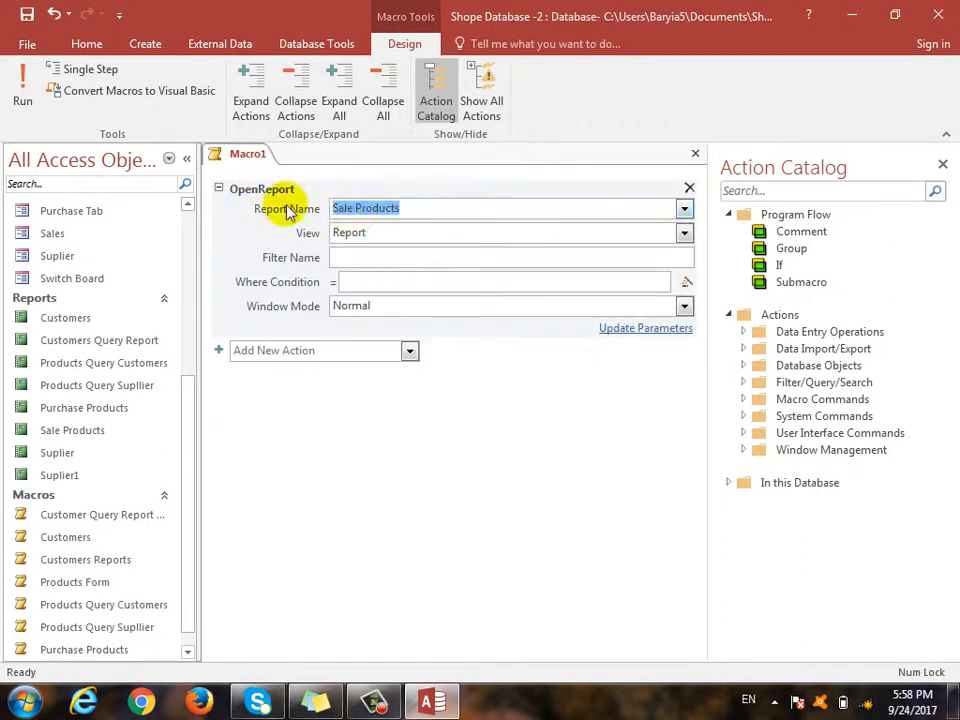
Close the macro and save it as Sale Products.
click(695, 153)
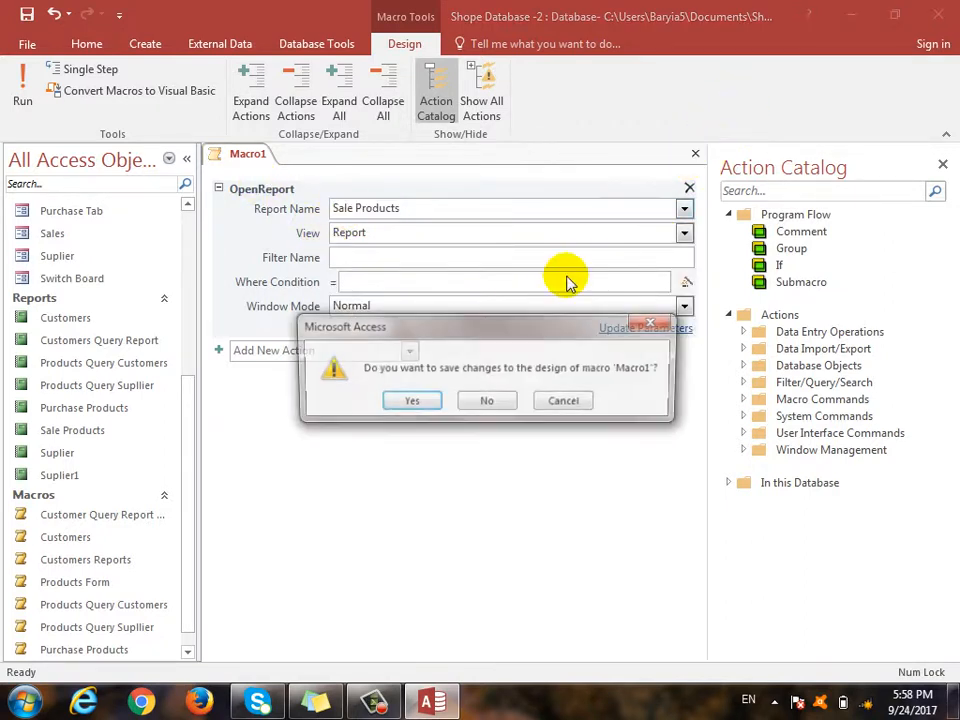
click(420, 402)
text(Sale Products)
click(483, 280)
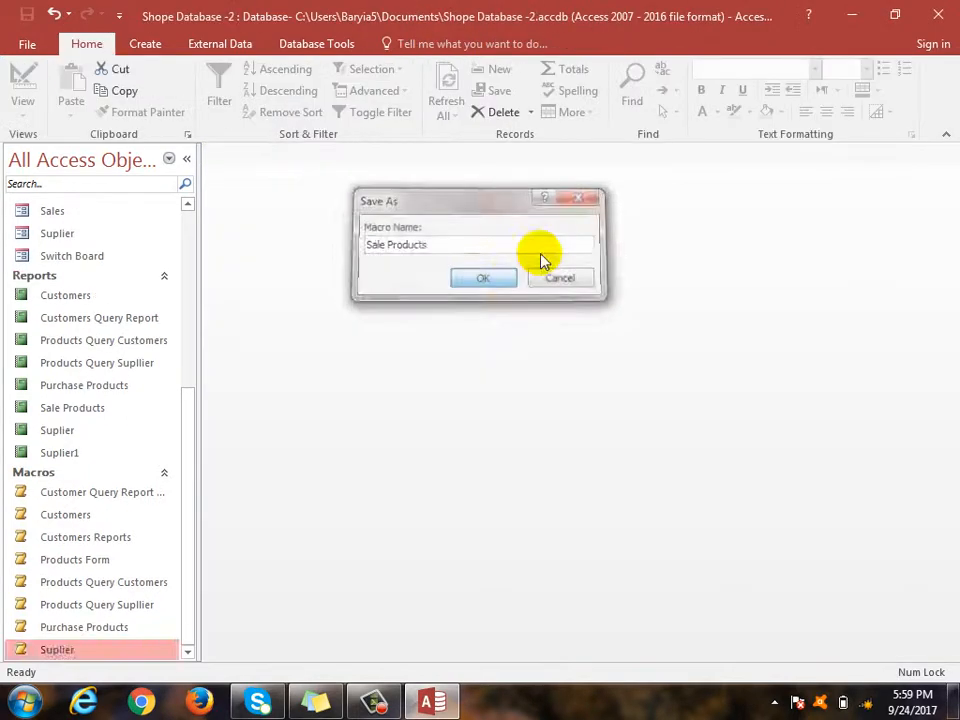
Create a macro with an OpenReport action that opens the Suplier report.
click(137, 48)
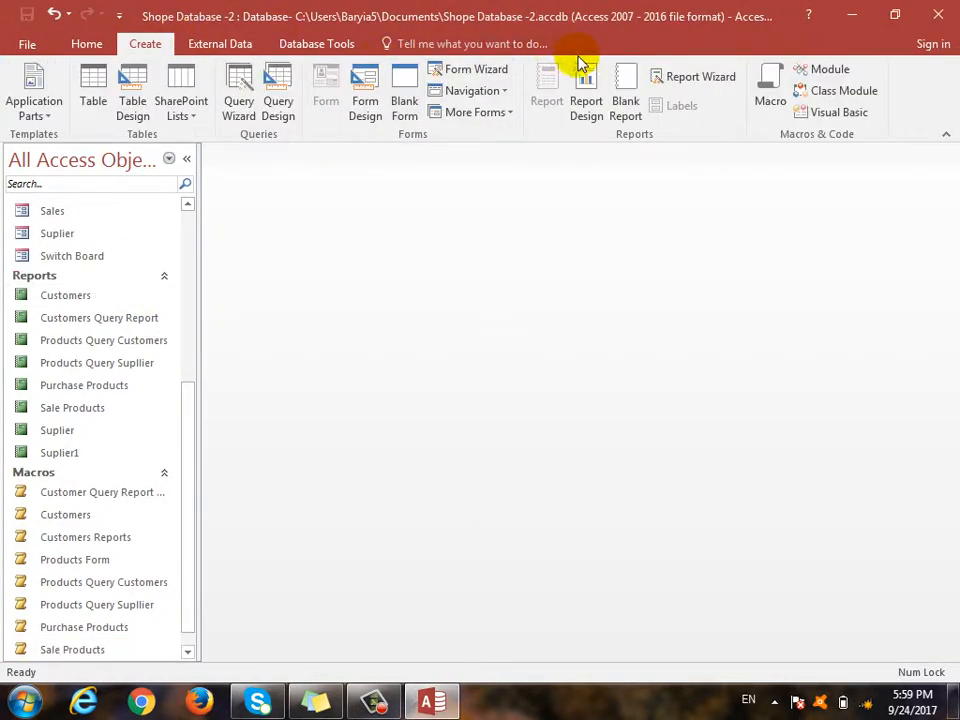
click(766, 108)
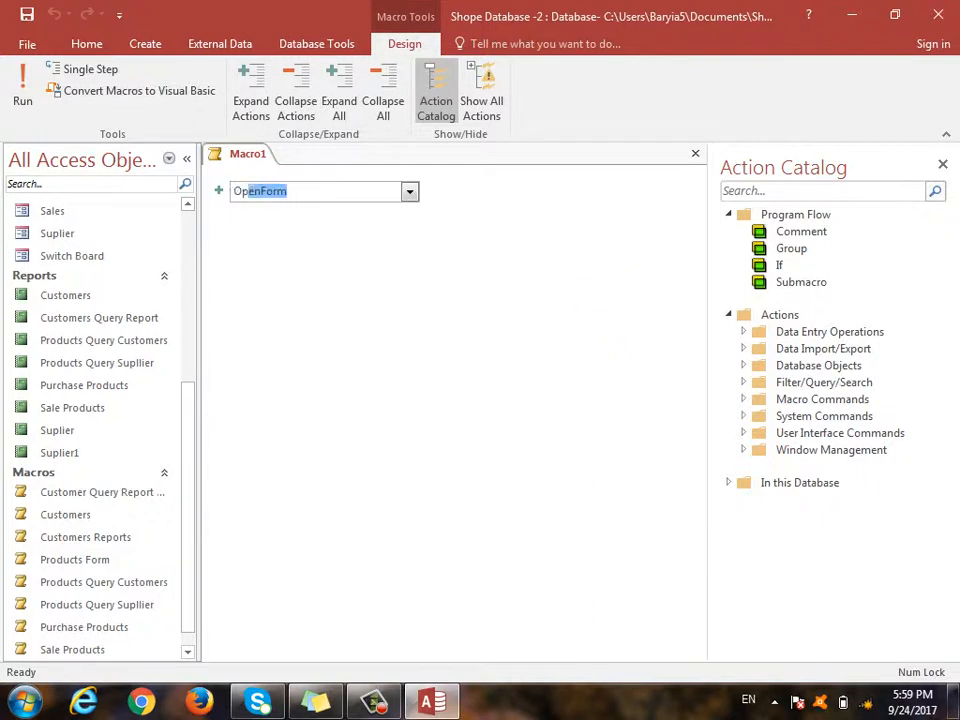
key(Return)
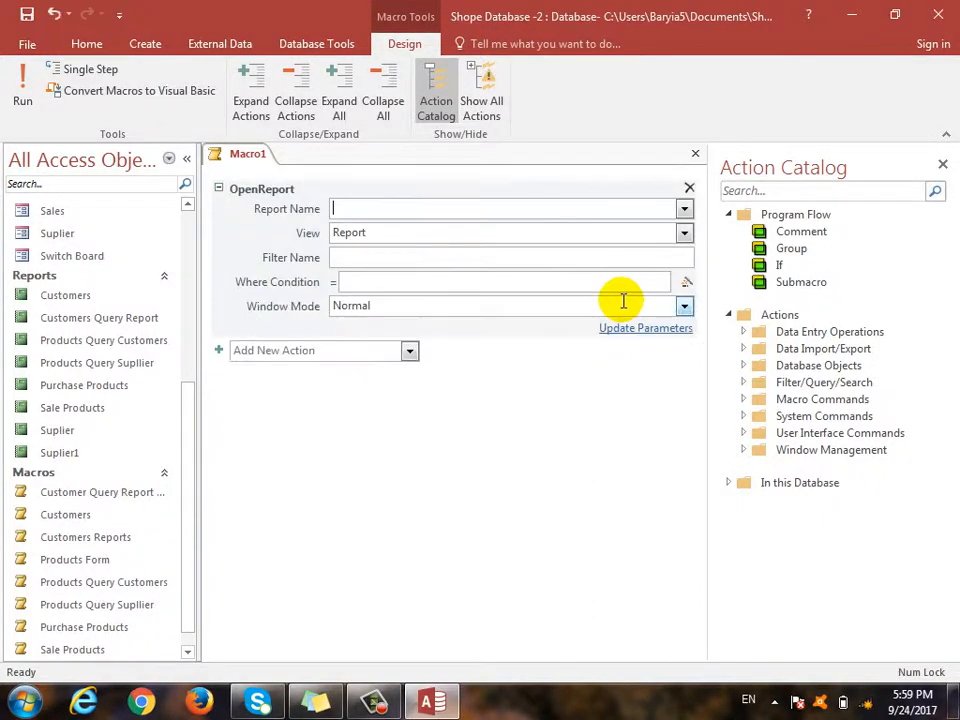
click(684, 209)
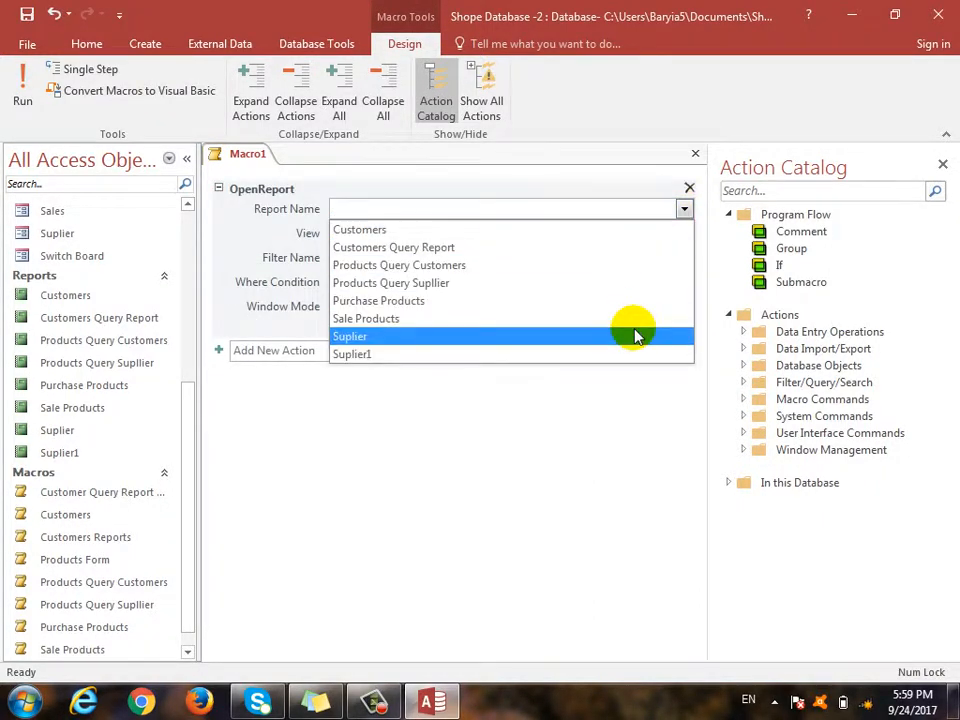
click(635, 336)
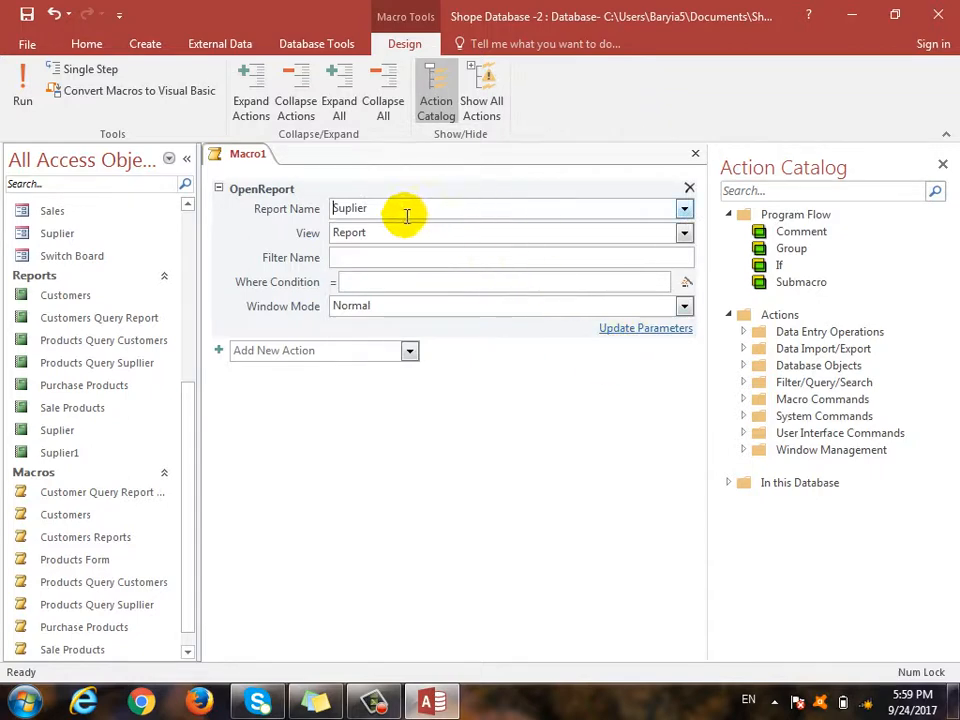
Close the macro and save it under a distinct name beginning with Suplier, without replacing the existing Suplier macro.
click(695, 153)
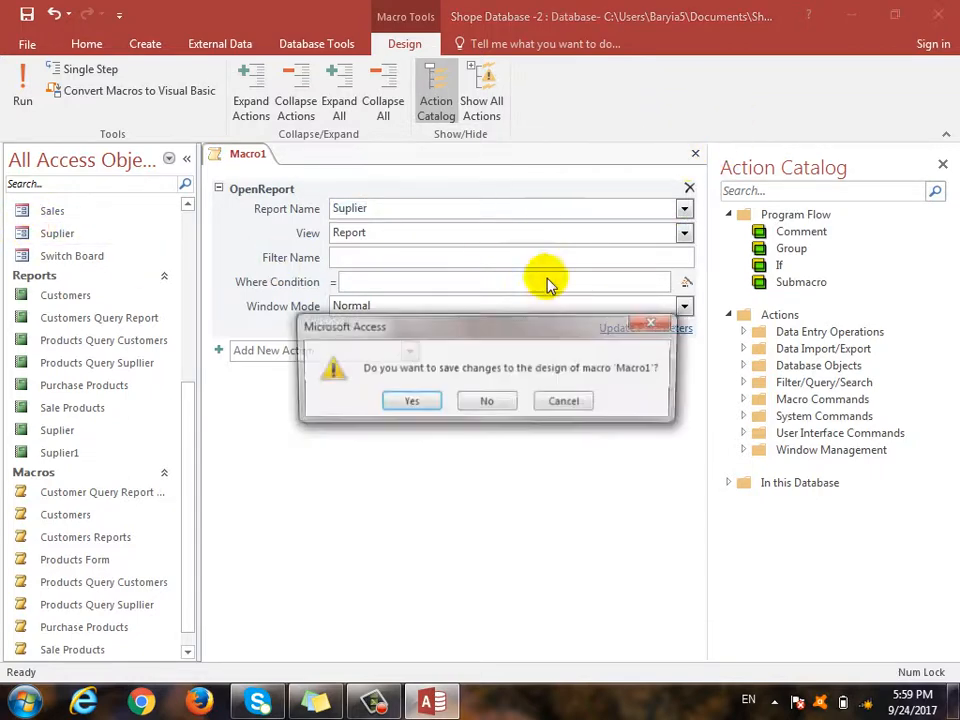
click(410, 402)
text(Suplier)
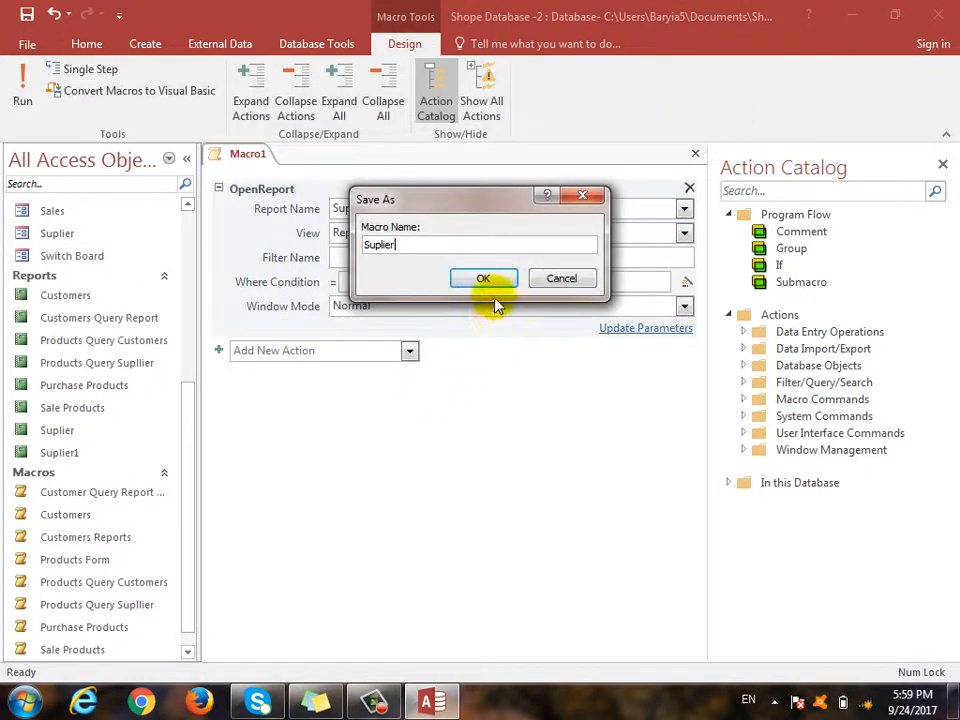
key(Return)
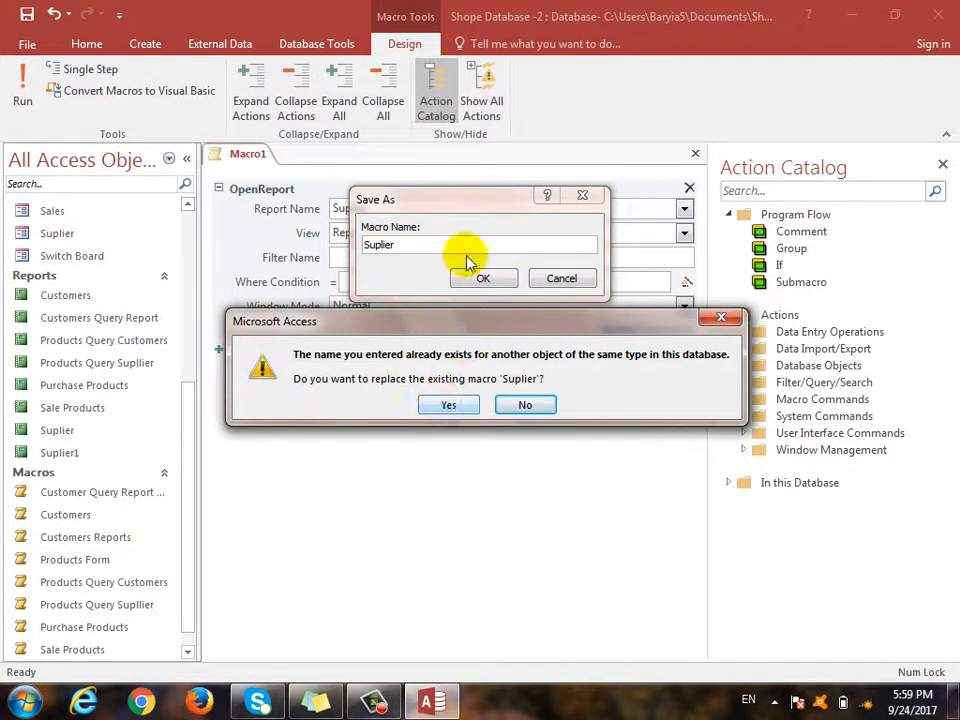
key(Return)
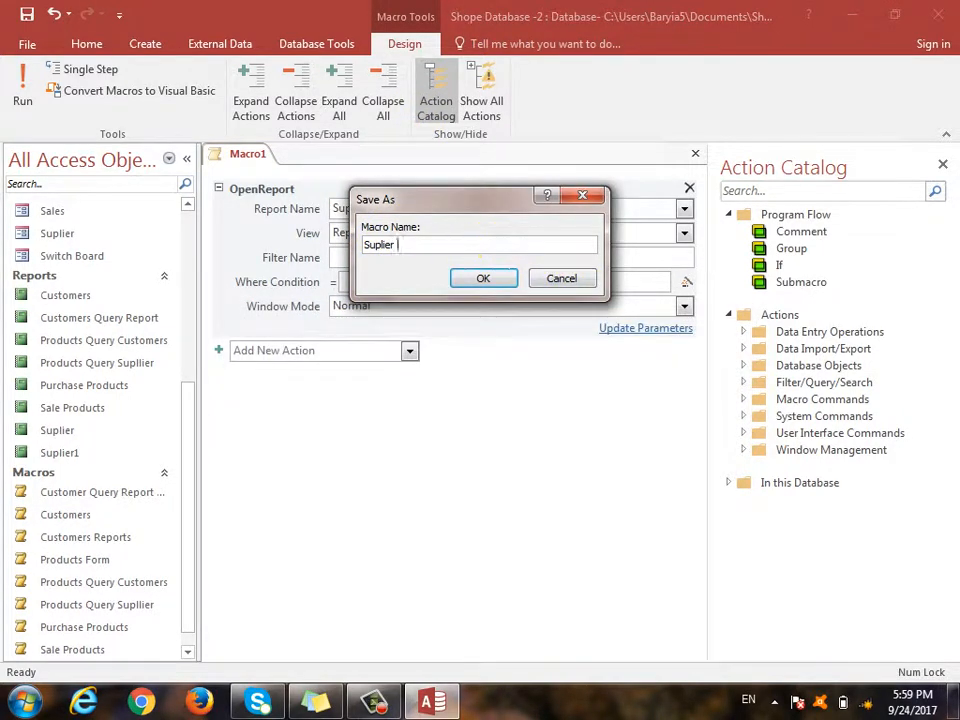
key(Return)
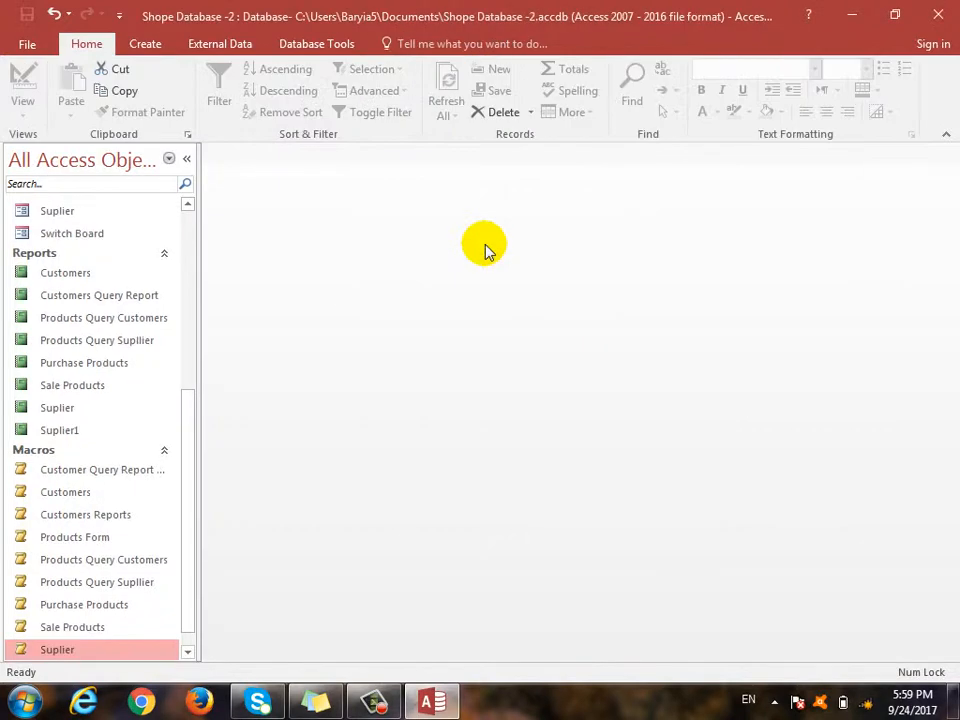
Create a macro with an OpenReport action that opens the Suplier1 report.
click(160, 46)
click(765, 100)
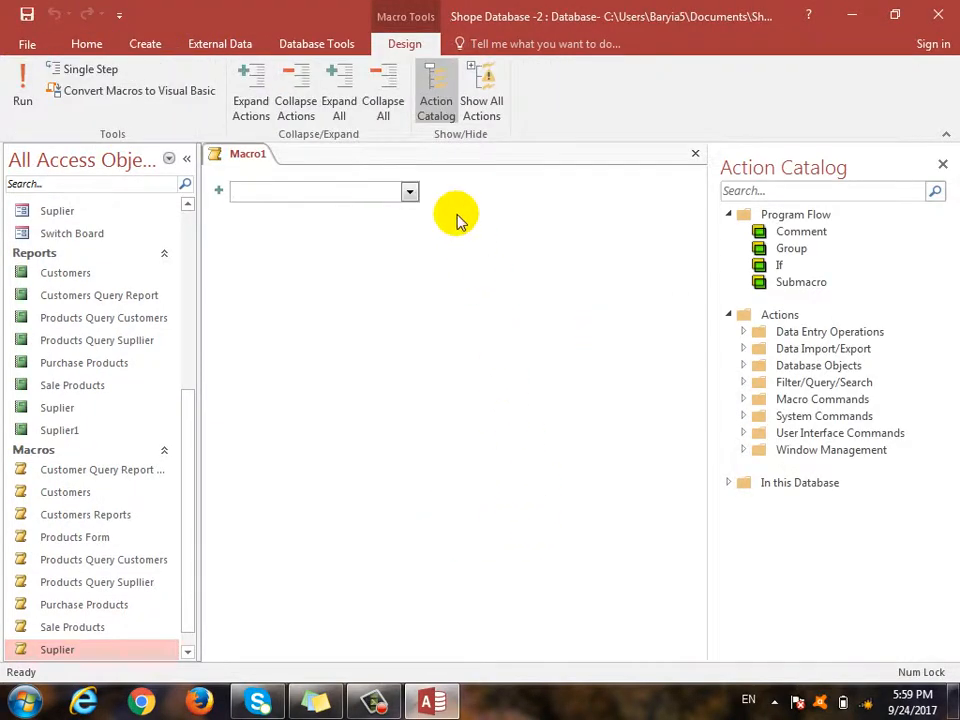
text(OpenReport)
key(Return)
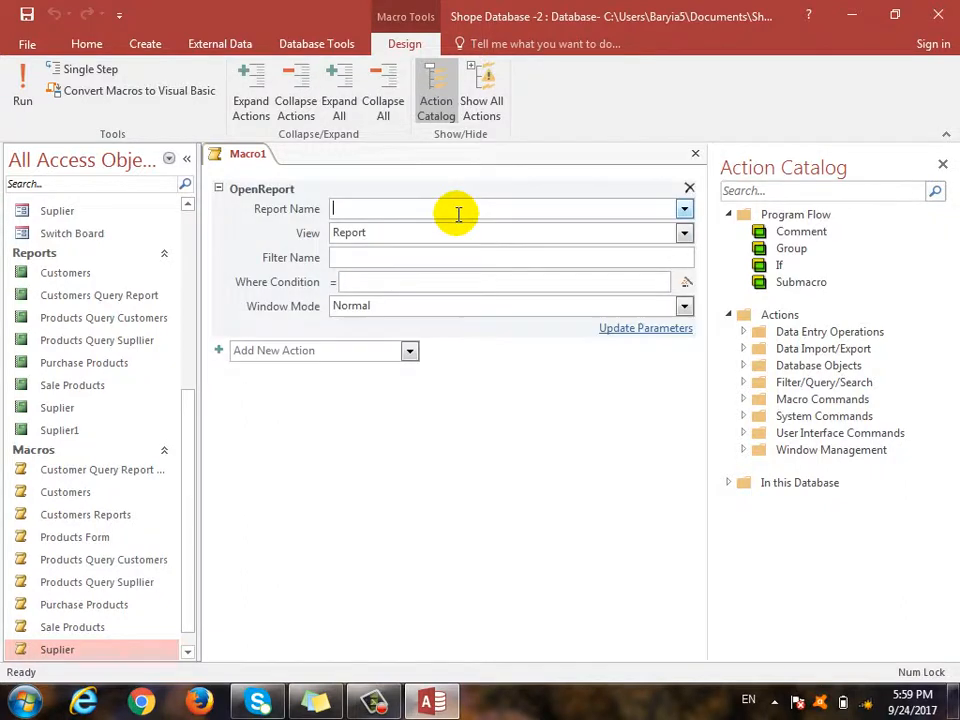
click(685, 210)
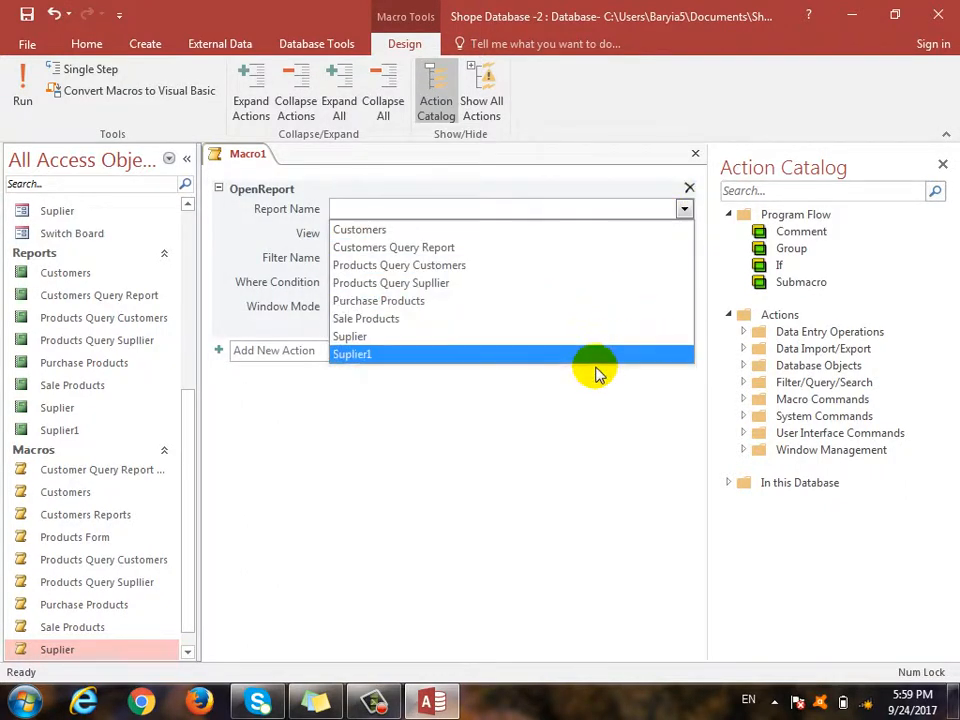
click(597, 372)
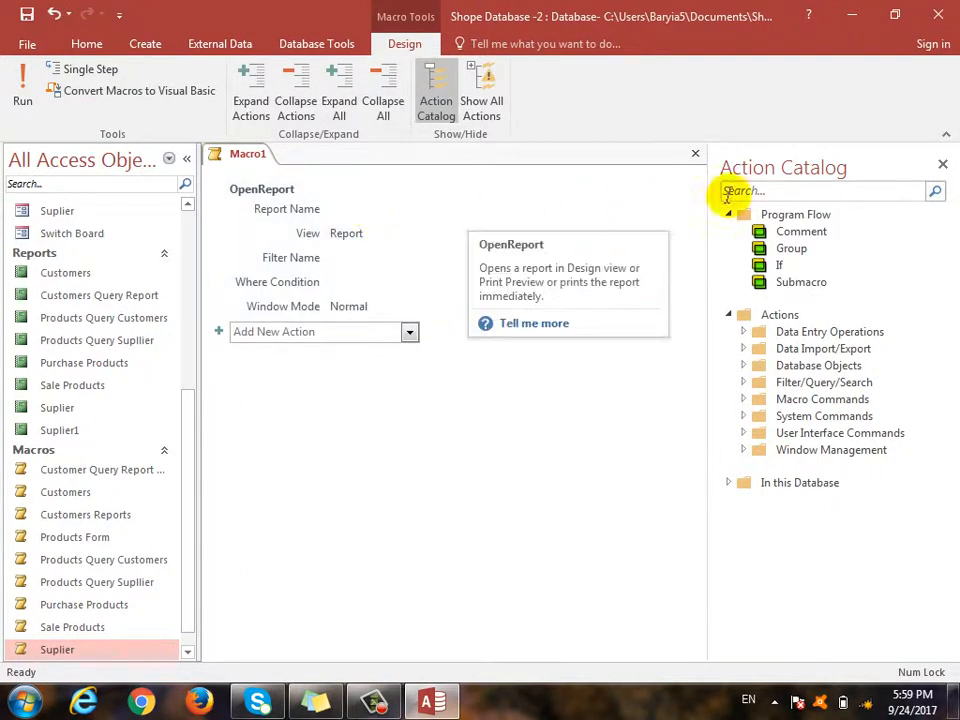
click(400, 208)
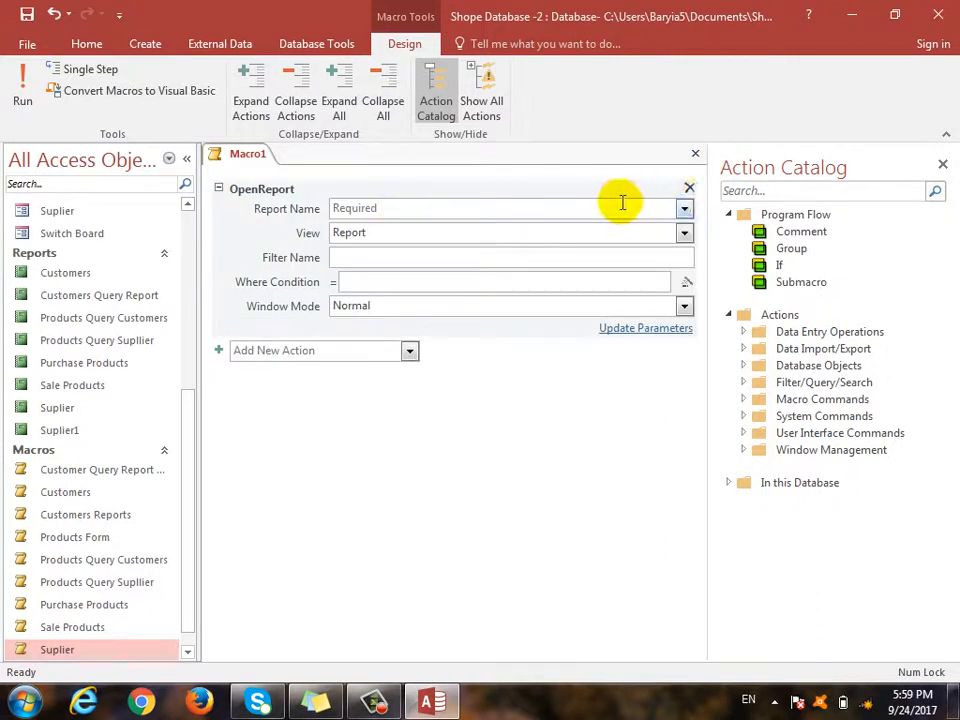
click(684, 211)
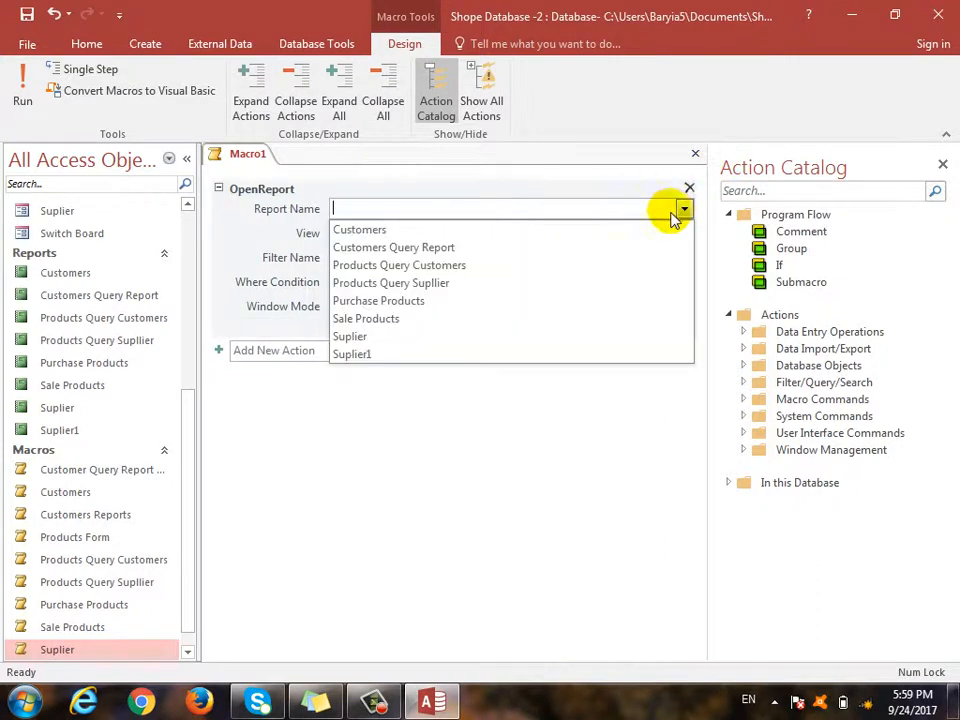
click(380, 355)
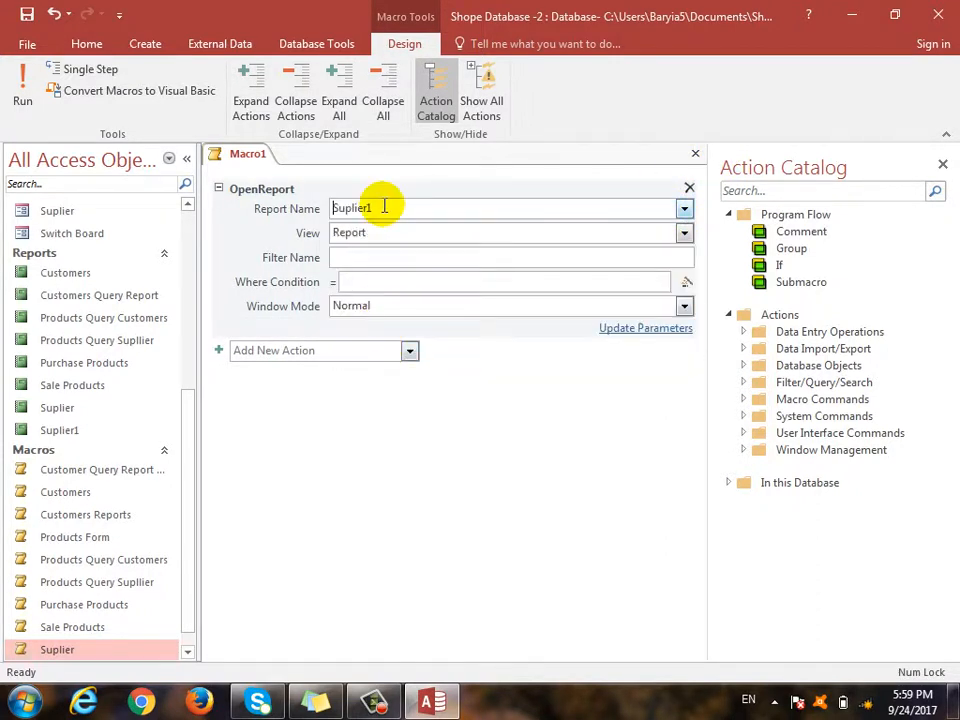
Compare the Suplier1 and Suplier reports by opening each, cancelling the S_name parameter request and closing the Suplier report.
double_click(40, 429)
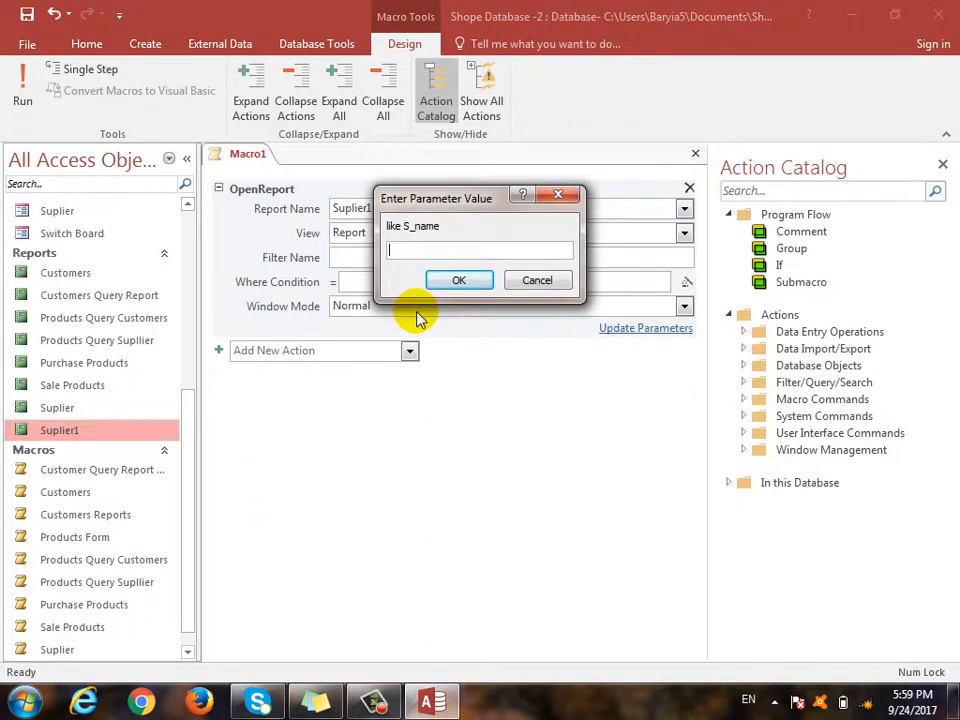
key(Escape)
double_click(82, 406)
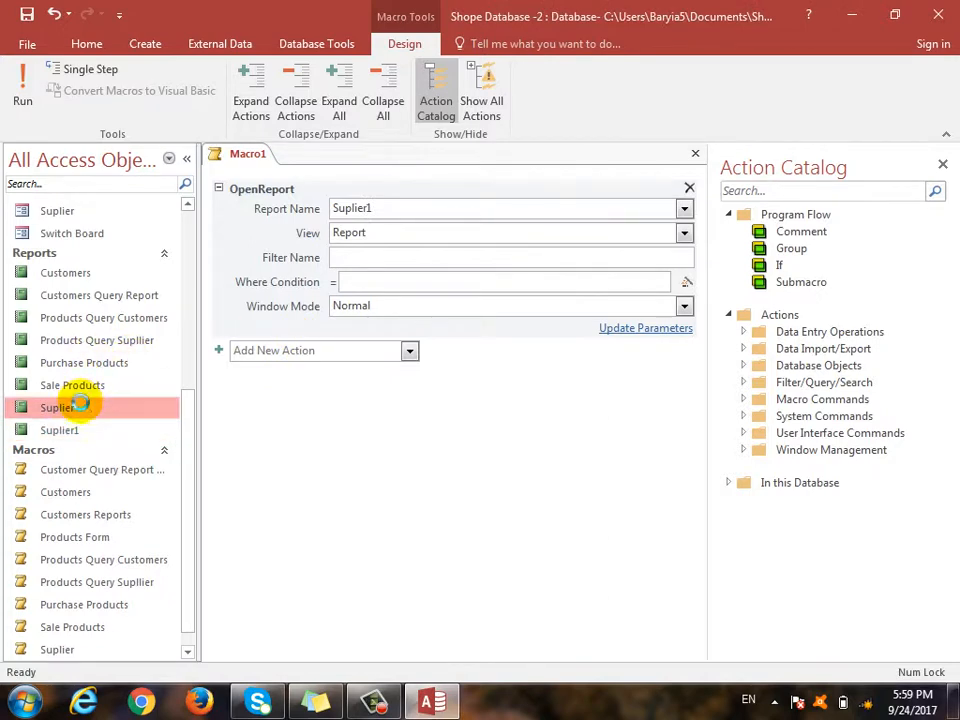
click(949, 157)
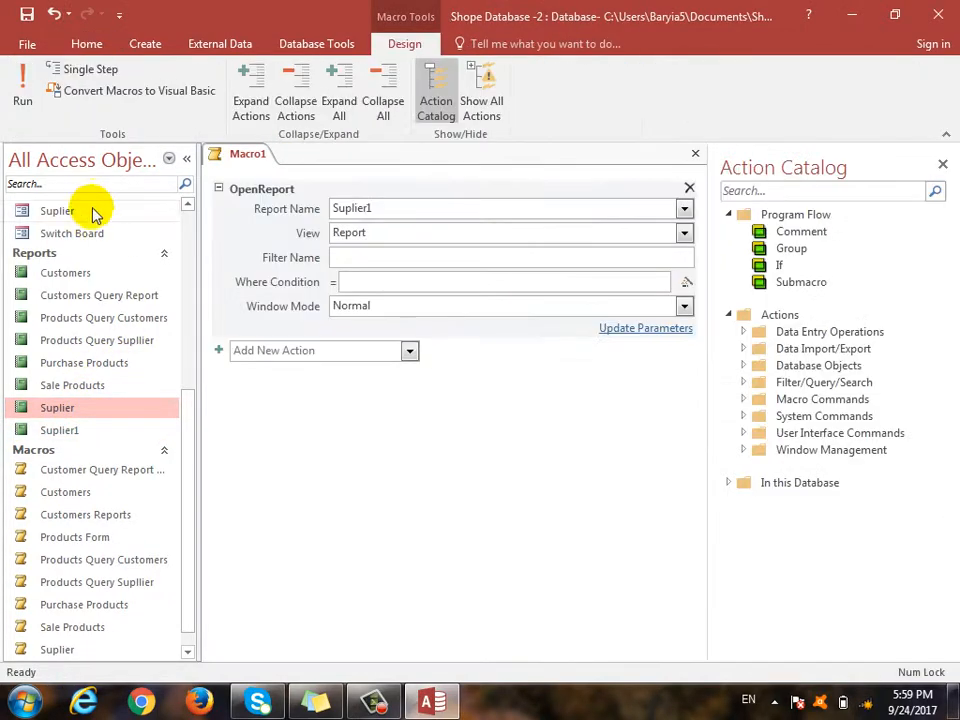
Close the macro that opens the Suplier1 report and save it as Suplier Query Report.
click(695, 155)
click(409, 400)
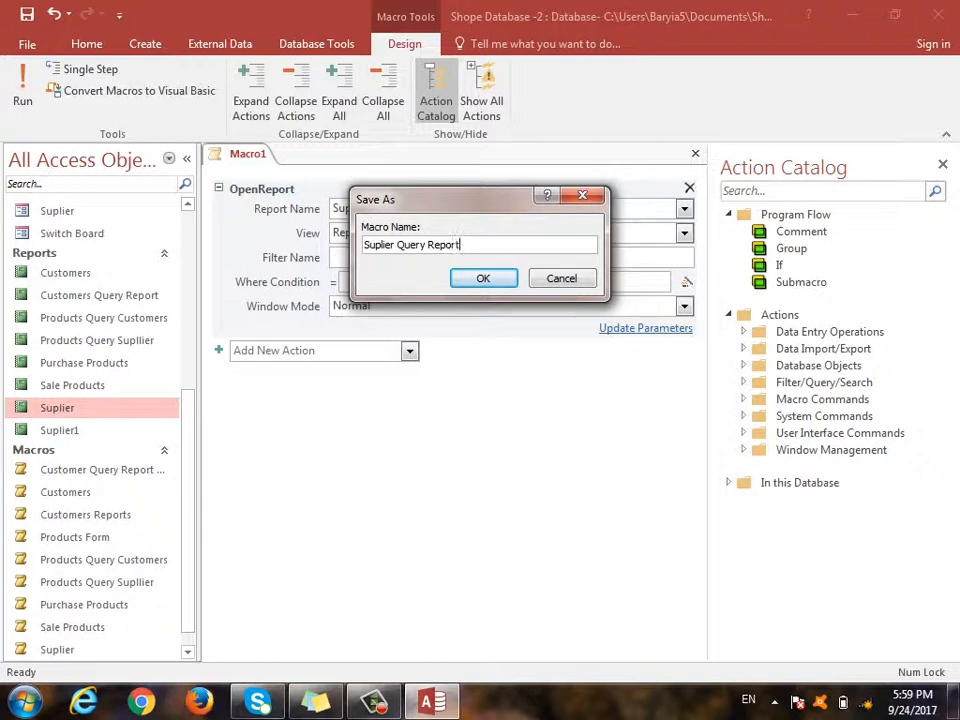
text(Suplier Query Report)
key(Return)
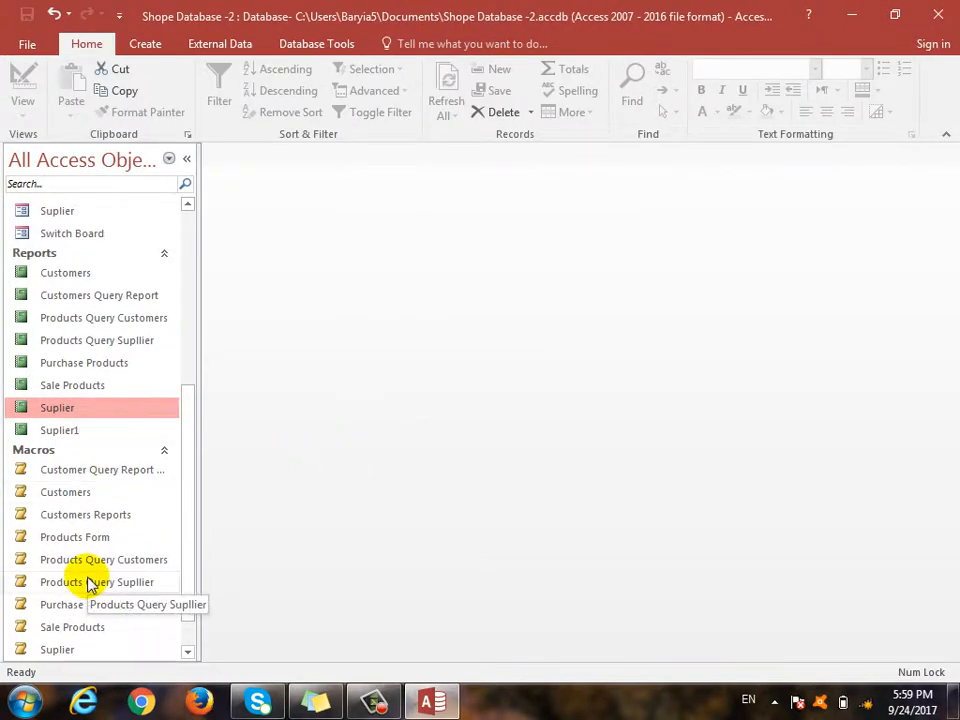
Open the Switch Board form in Design View and paste six copies of the Command1 button below the original.
double_click(72, 235)
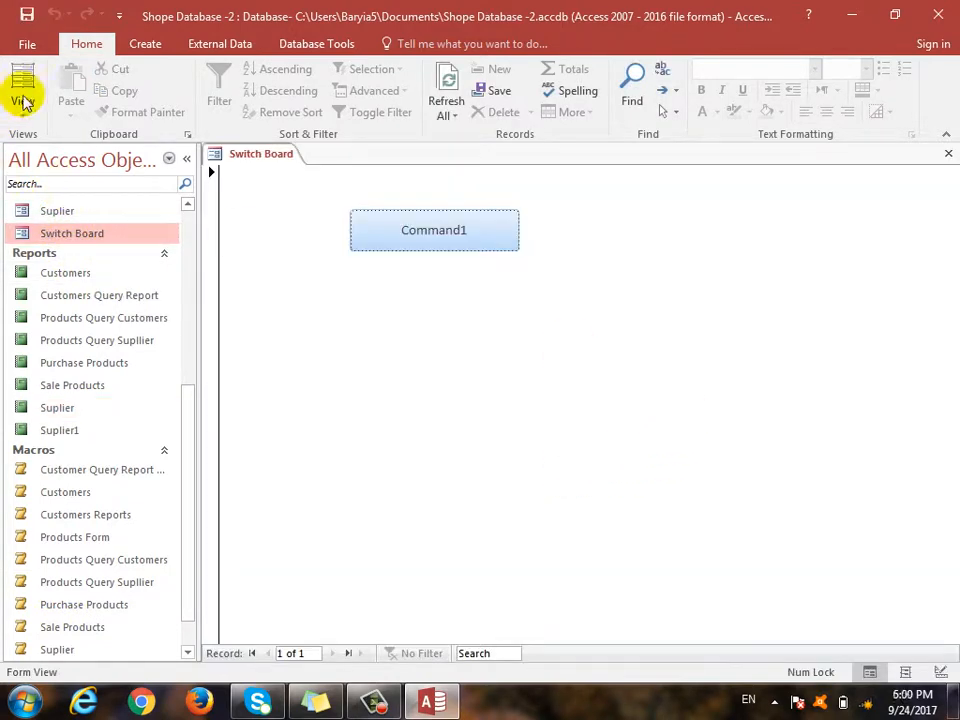
click(26, 112)
click(42, 222)
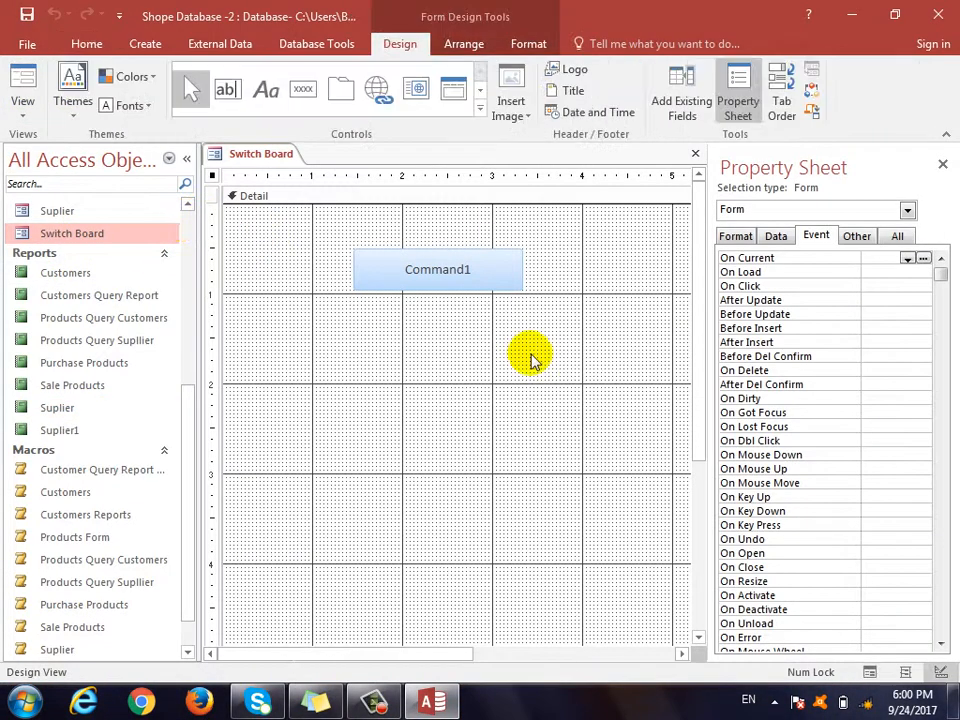
click(437, 282)
key(ctrl+c)
key(ctrl+v)
key(ctrl+v)
key(ctrl+v)
key(ctrl+v)
key(ctrl+v)
key(ctrl+v)
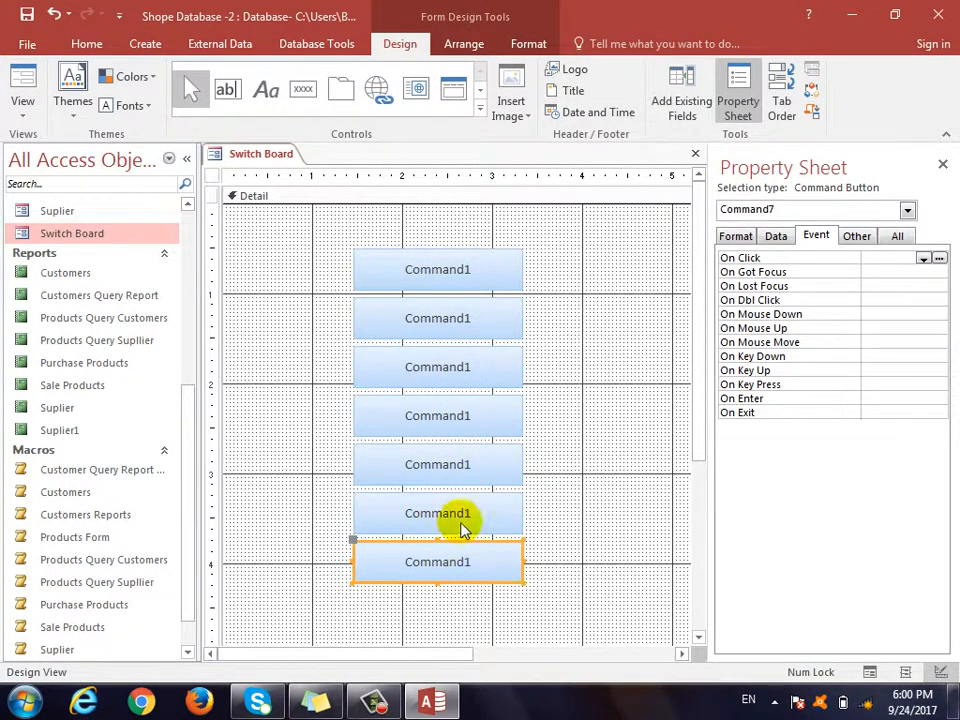
drag(557, 565, 341, 466)
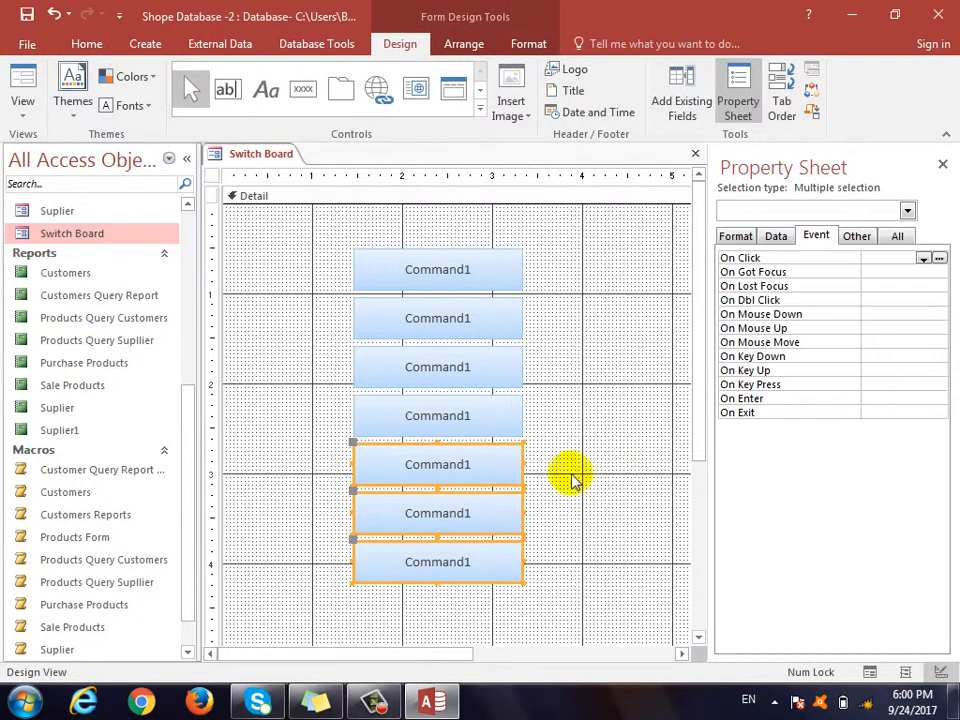
drag(489, 467, 680, 287)
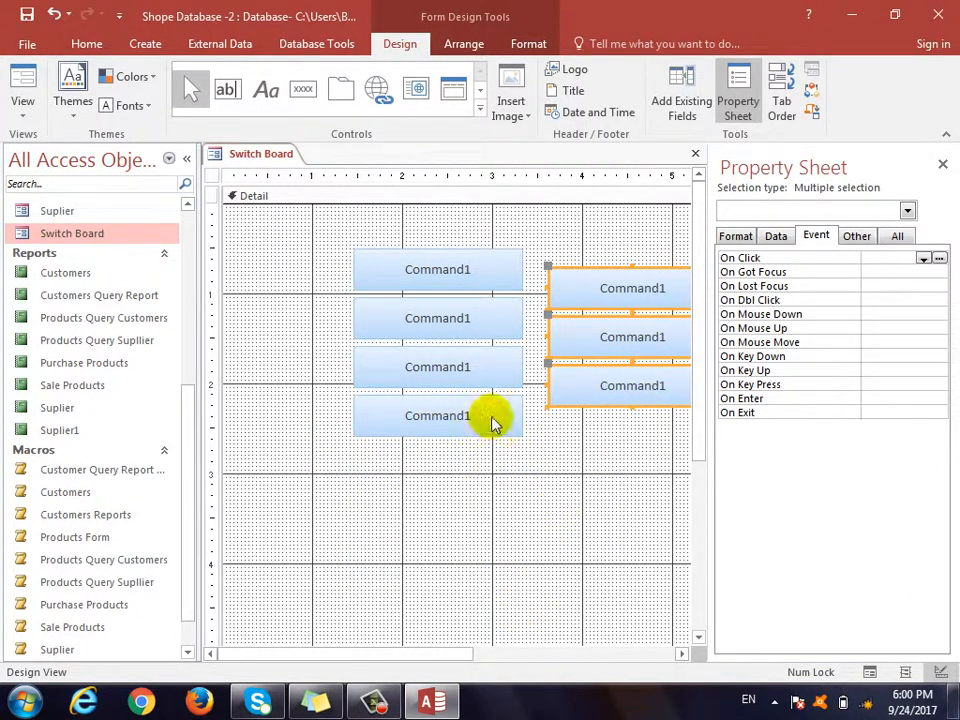
key(ctrl+z)
Move the lowest four Command1 buttons up into a second column beside the first three.
drag(602, 551, 626, 278)
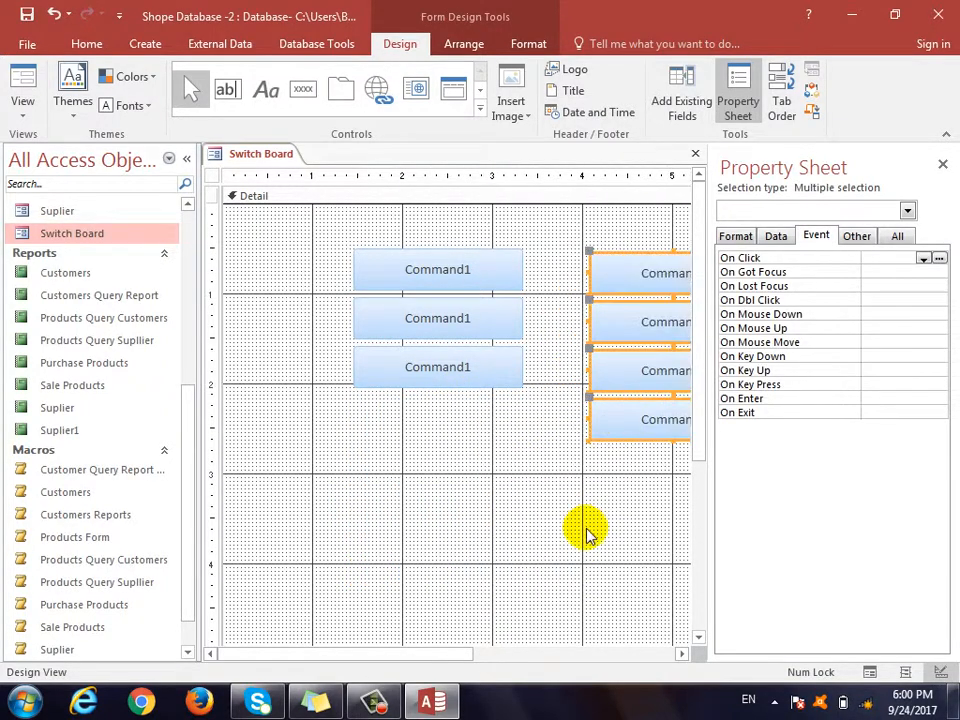
click(589, 531)
Caption the three buttons in the first column Suplier Form, Customer Form and Product Form, from the top down.
click(462, 275)
click(462, 275)
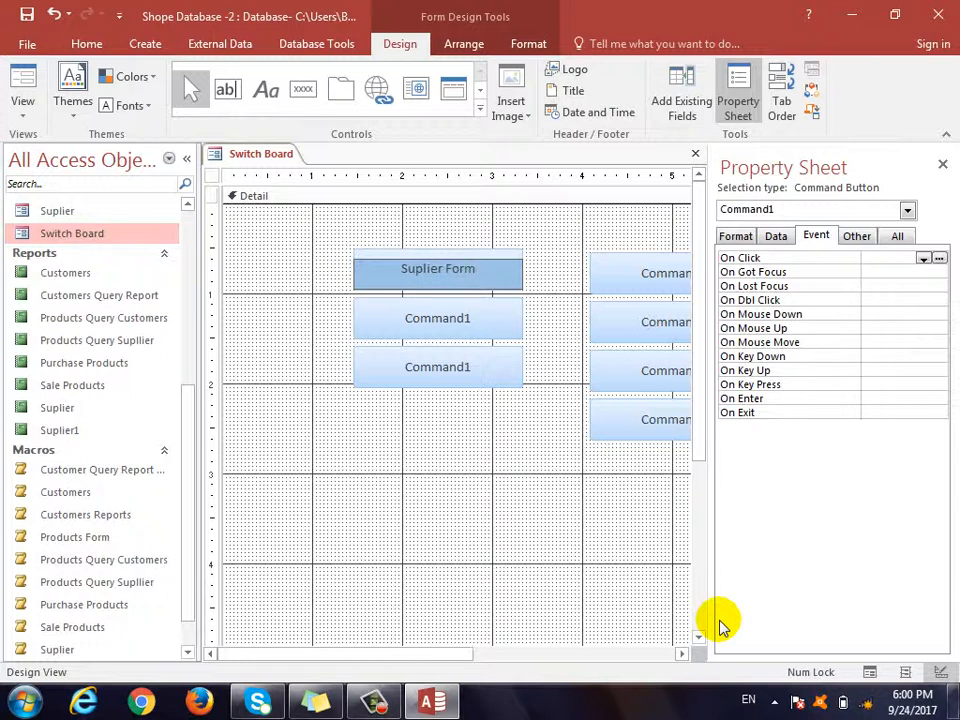
click(490, 330)
text(Customer)
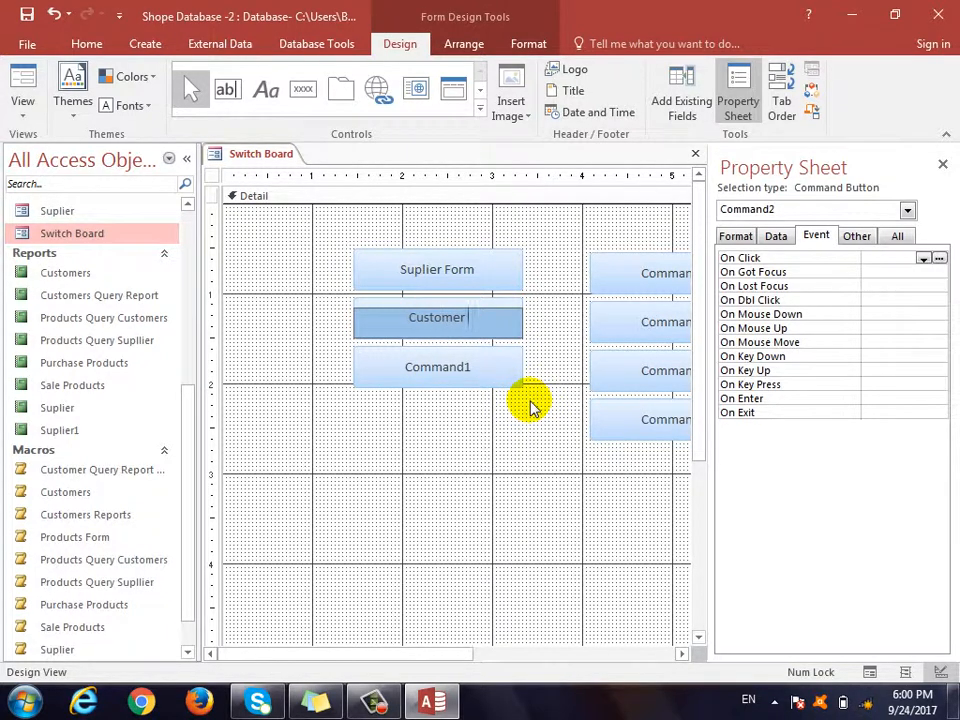
click(503, 382)
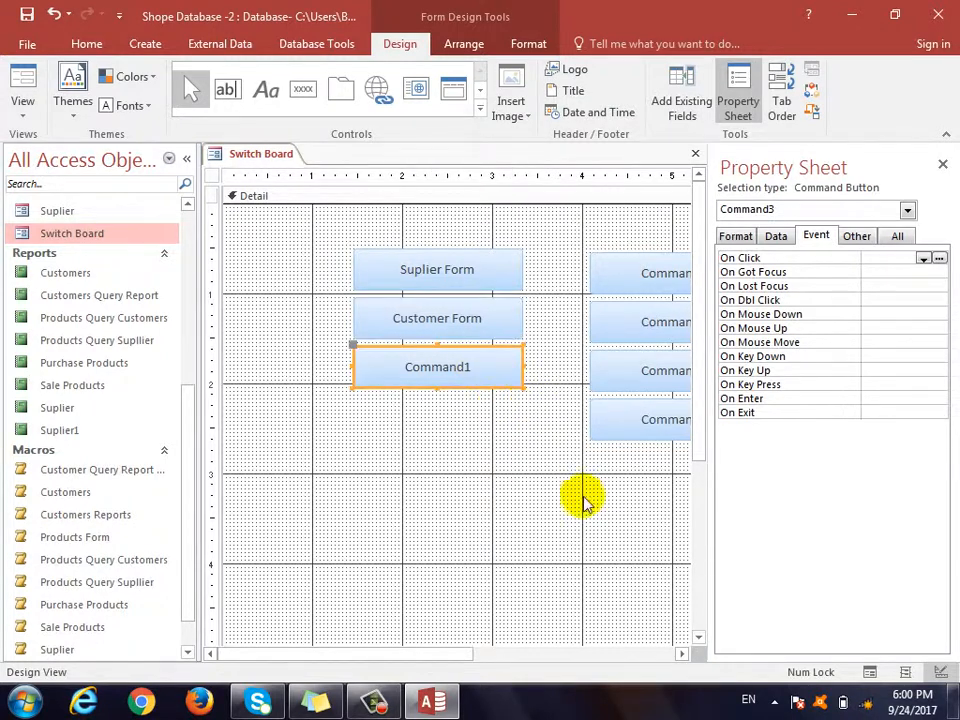
click(489, 371)
drag(489, 371, 443, 350)
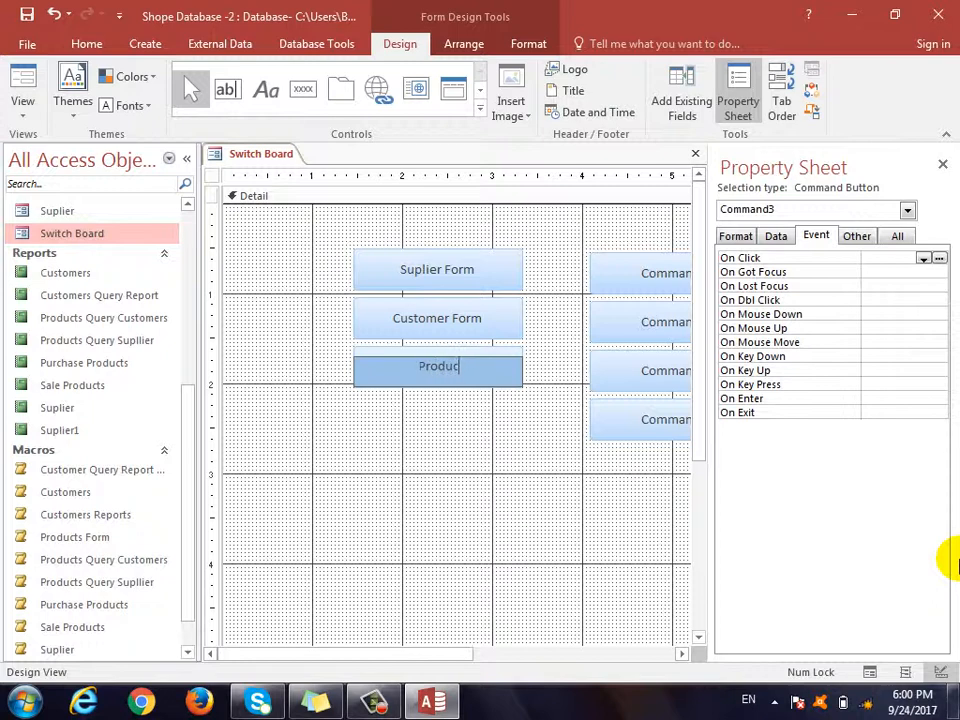
text(Product Form)
key(Return)
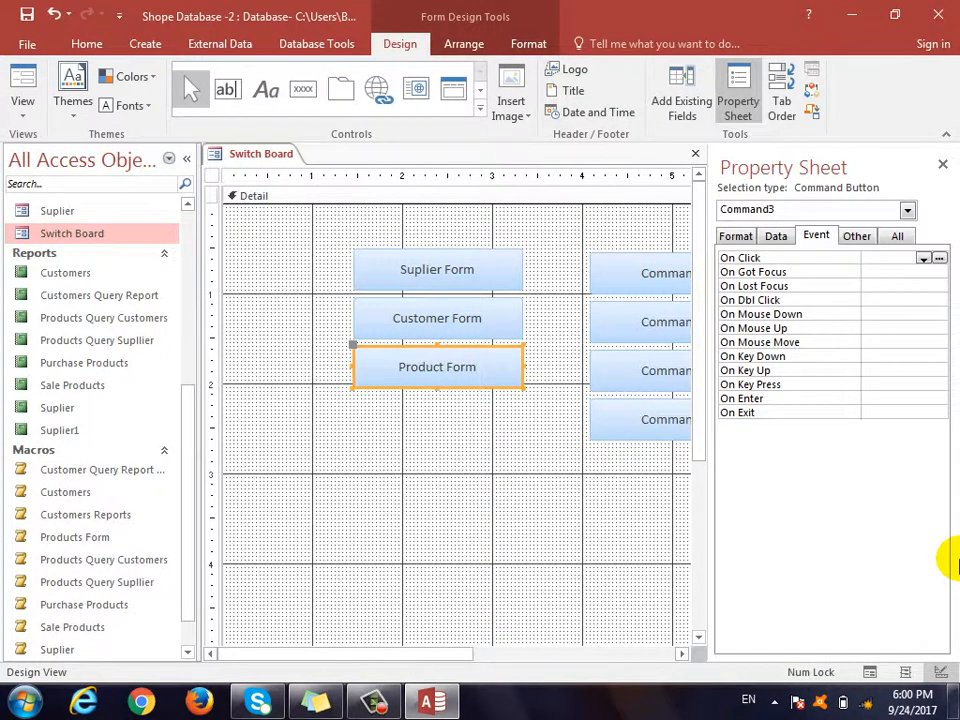
Run the Suplier macro to check which form it opens, and assign it to the Suplier Form button's On Click event.
click(456, 273)
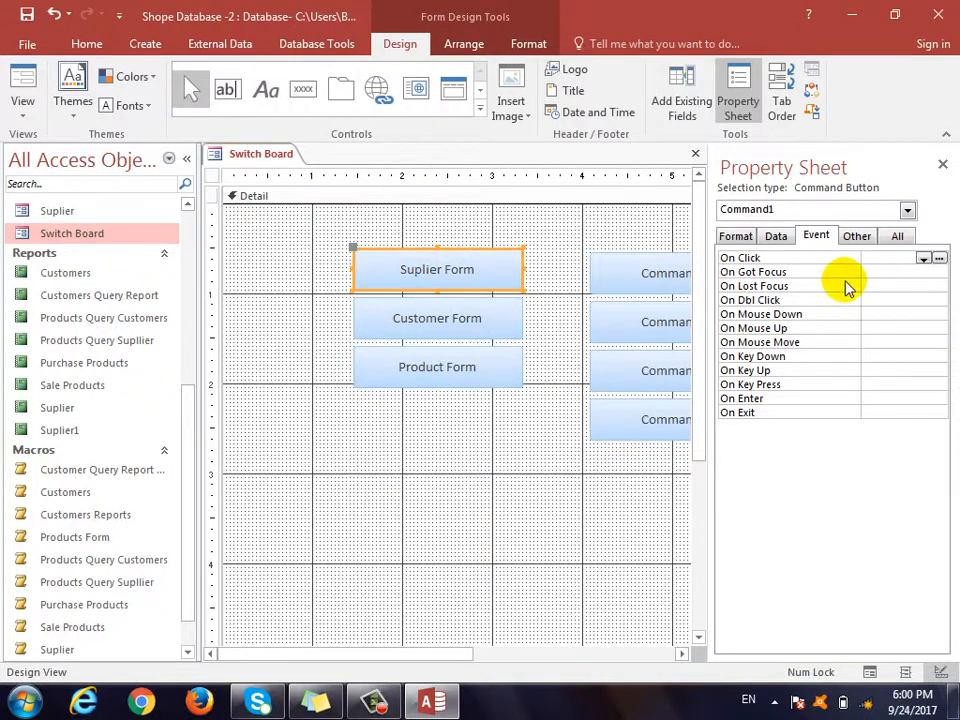
click(923, 259)
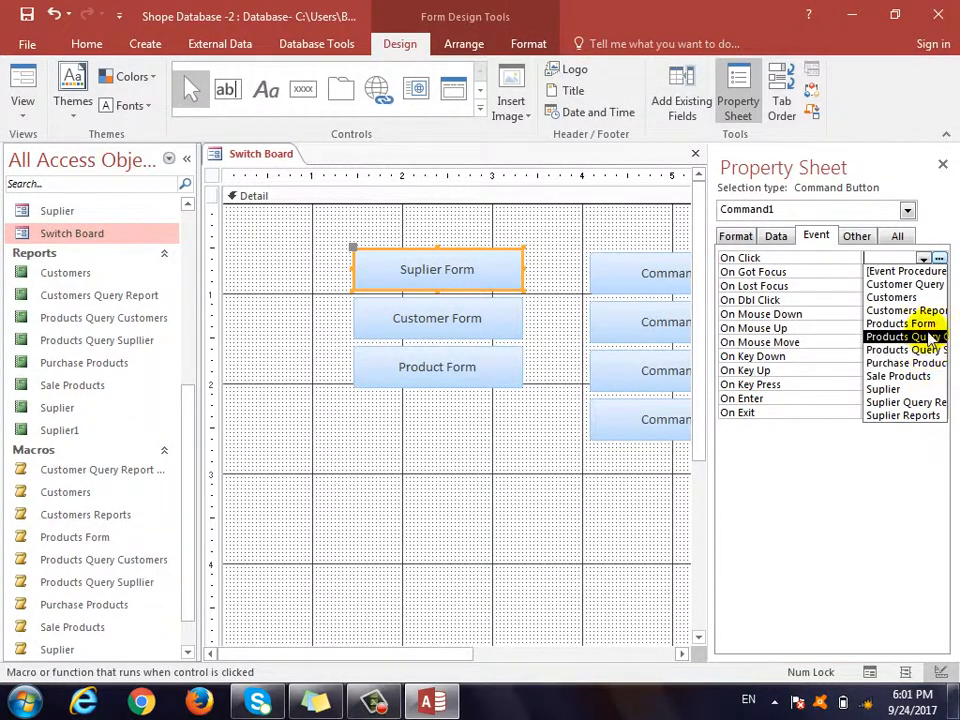
click(940, 259)
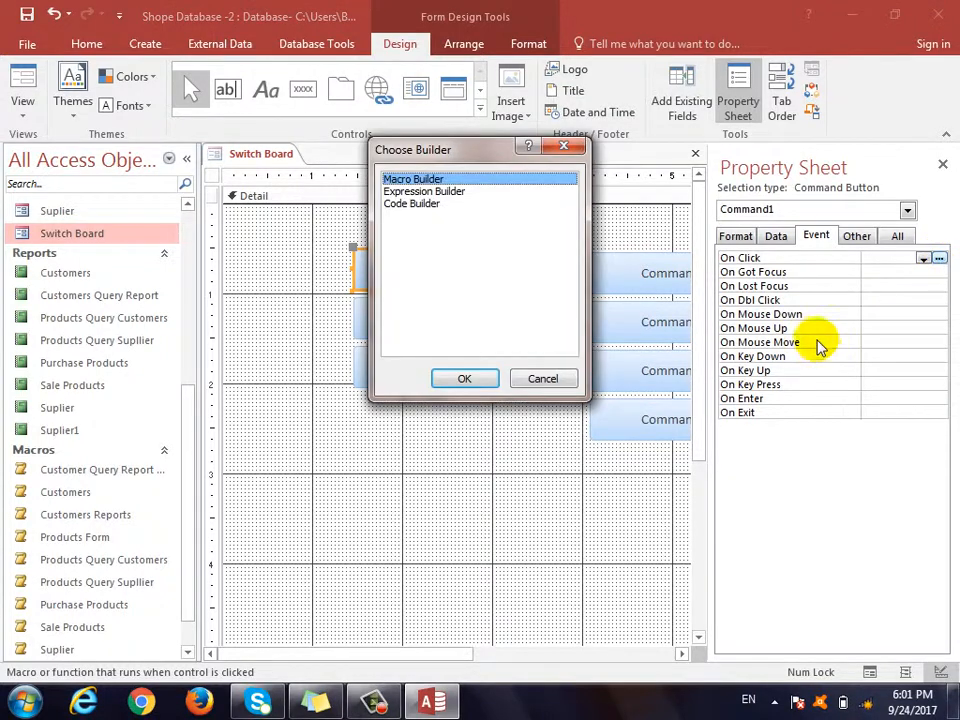
key(Escape)
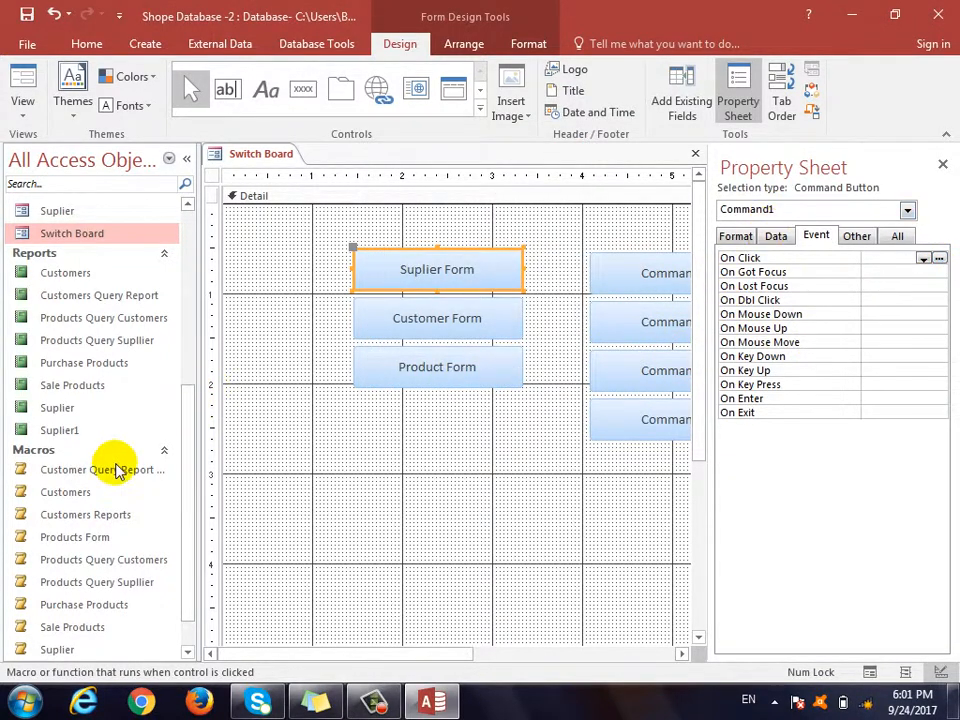
drag(193, 450, 192, 541)
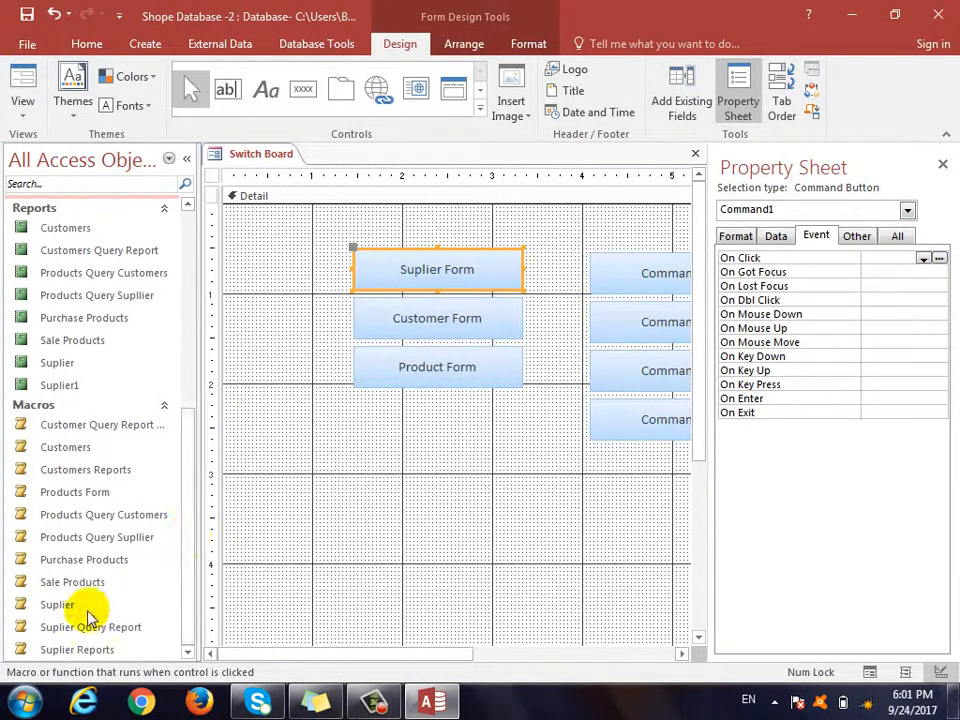
double_click(57, 604)
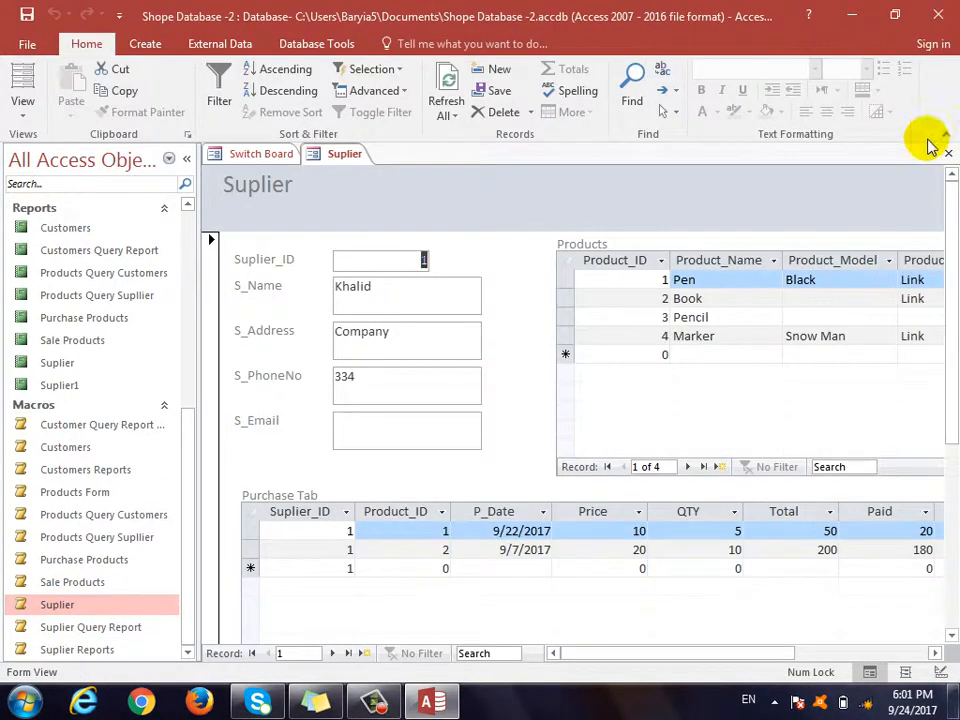
click(948, 154)
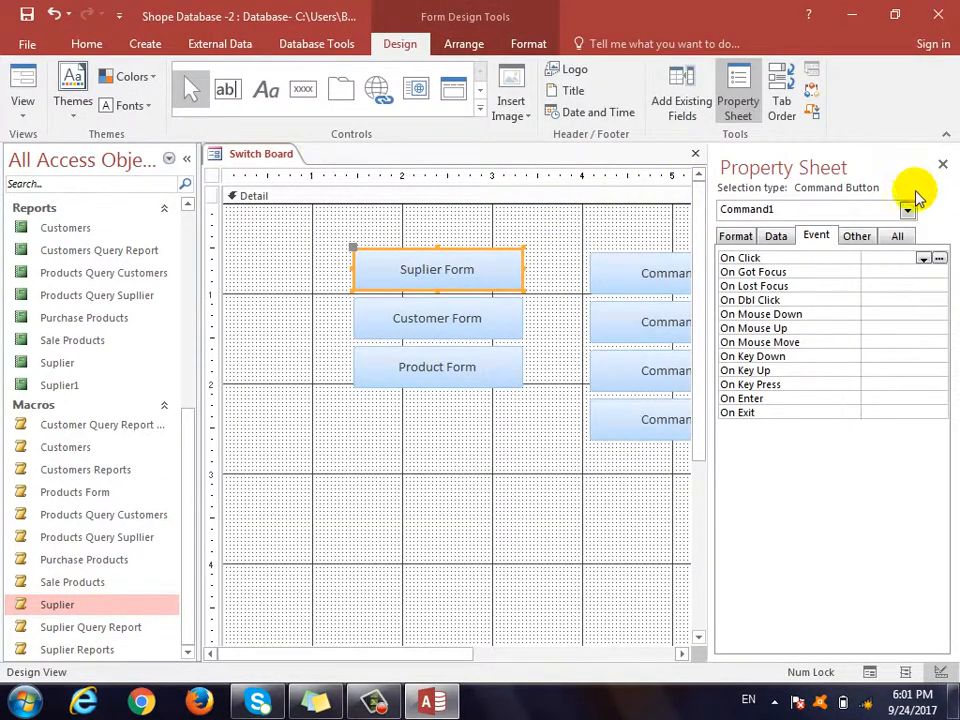
click(924, 259)
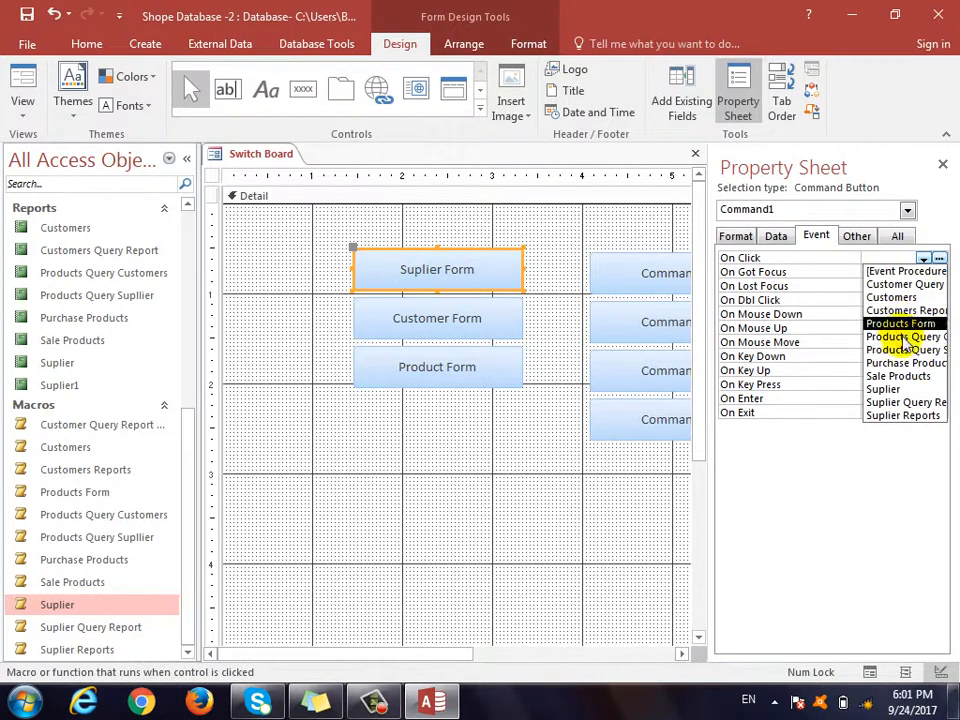
click(885, 389)
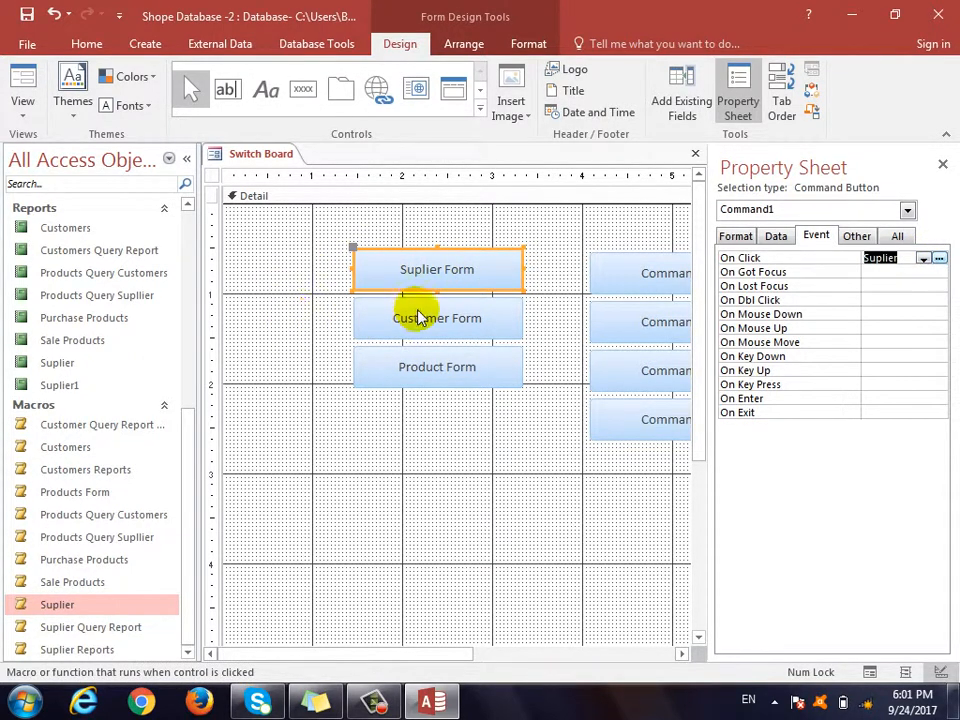
Run the Customers macro to check which form it opens, and assign it to the Customer Form button's On Click event.
click(483, 333)
click(923, 259)
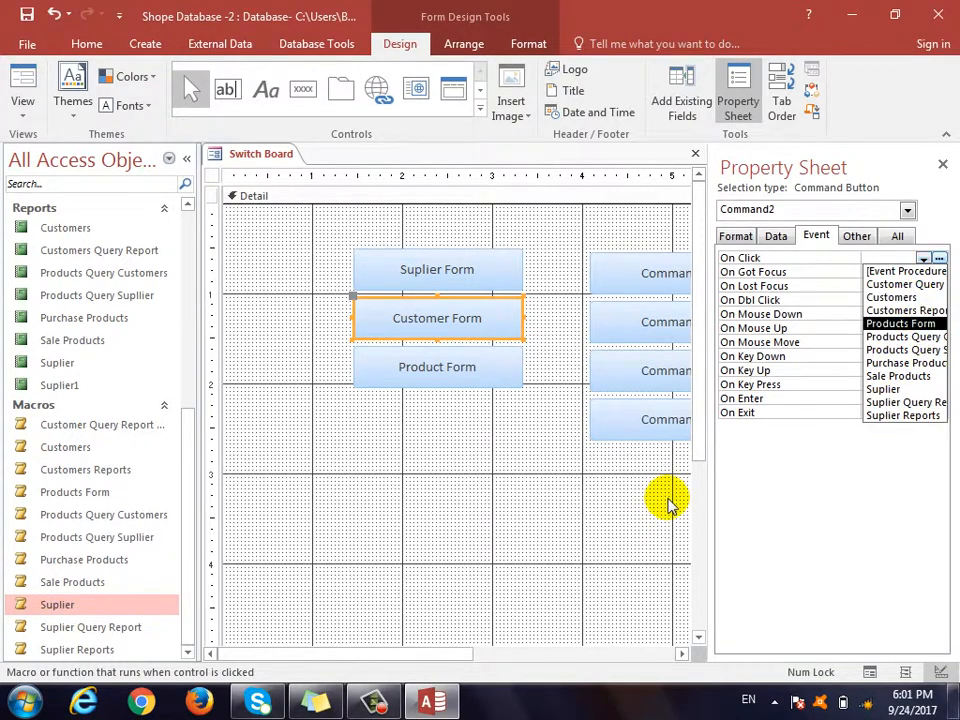
click(79, 454)
double_click(79, 455)
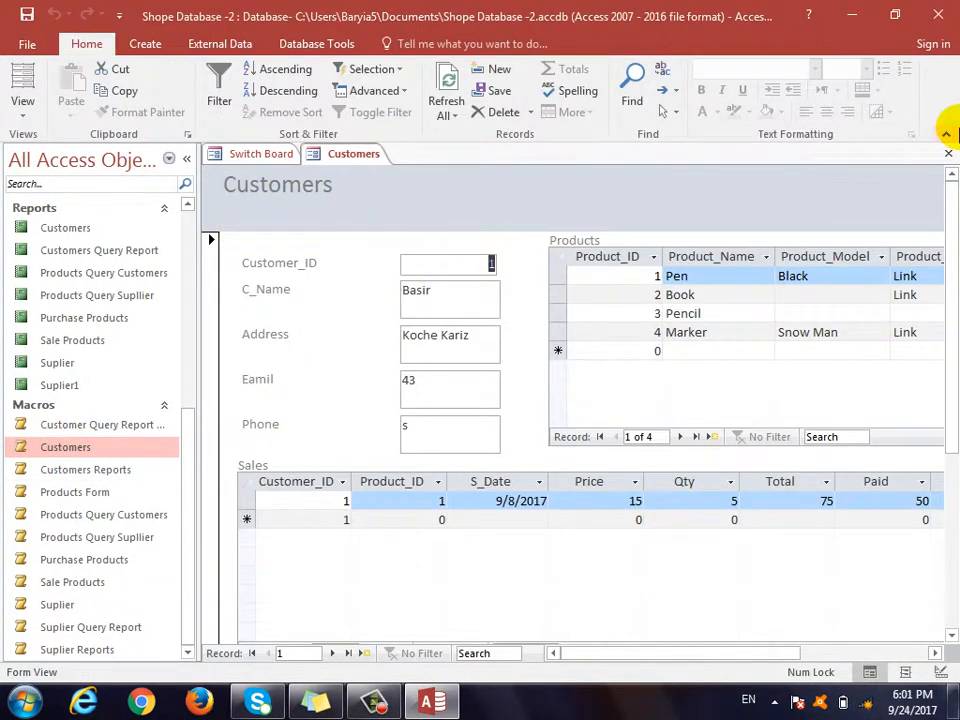
click(945, 152)
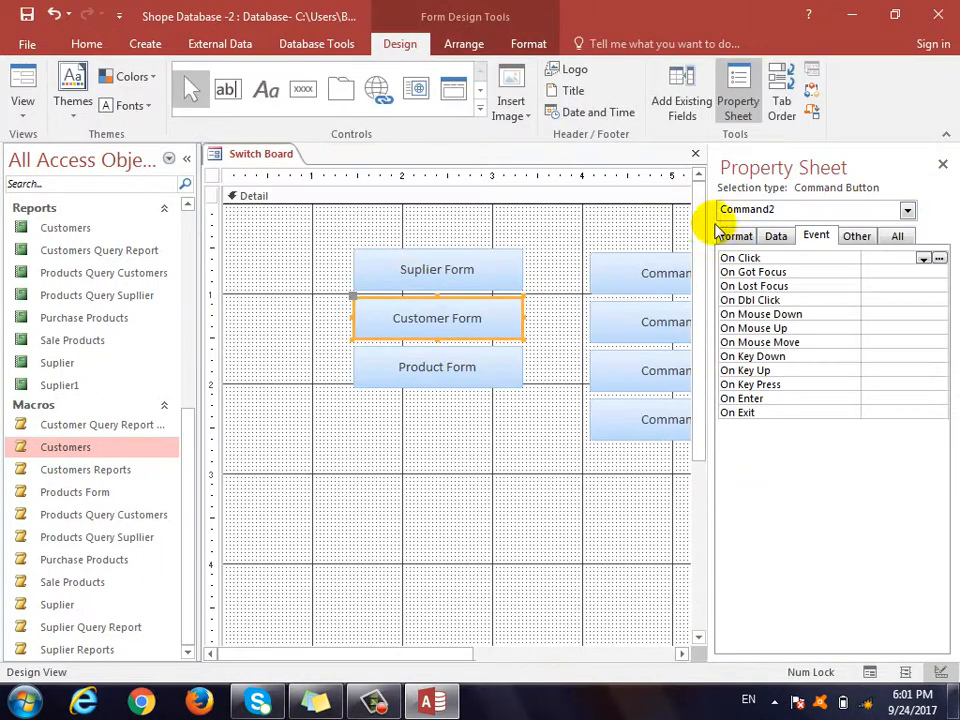
click(922, 258)
click(905, 297)
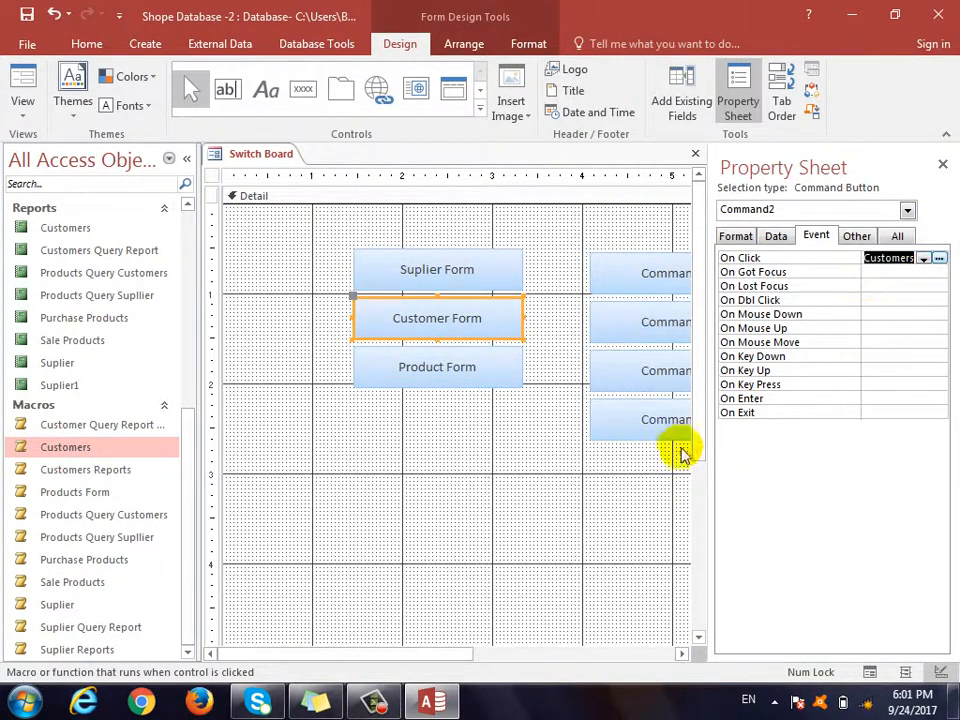
Assign the Products Form macro to the Product Form button's On Click event.
click(460, 378)
click(922, 259)
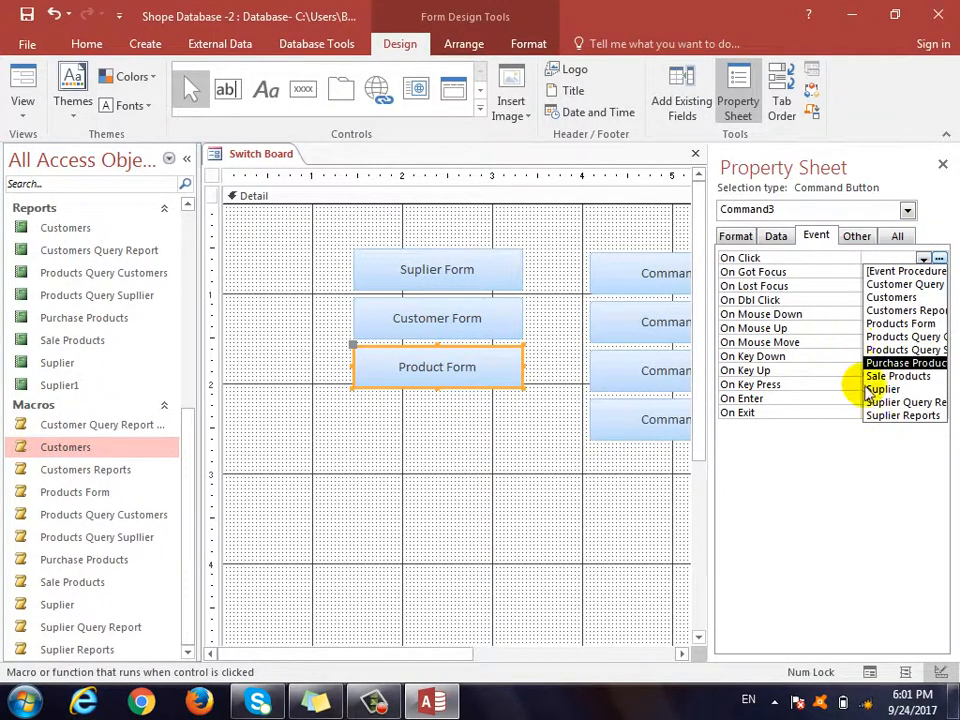
click(885, 323)
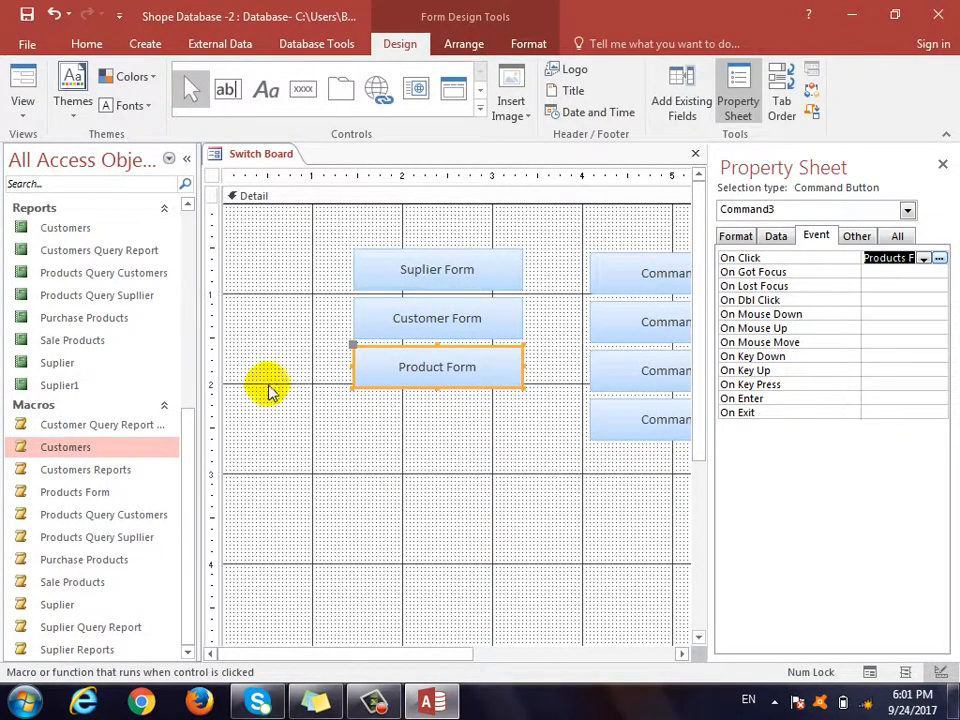
Switch the Switch Board to Form View and test the Suplier Form, Customer Form and Product Form buttons, closing the supplier and customer forms.
click(22, 106)
click(63, 149)
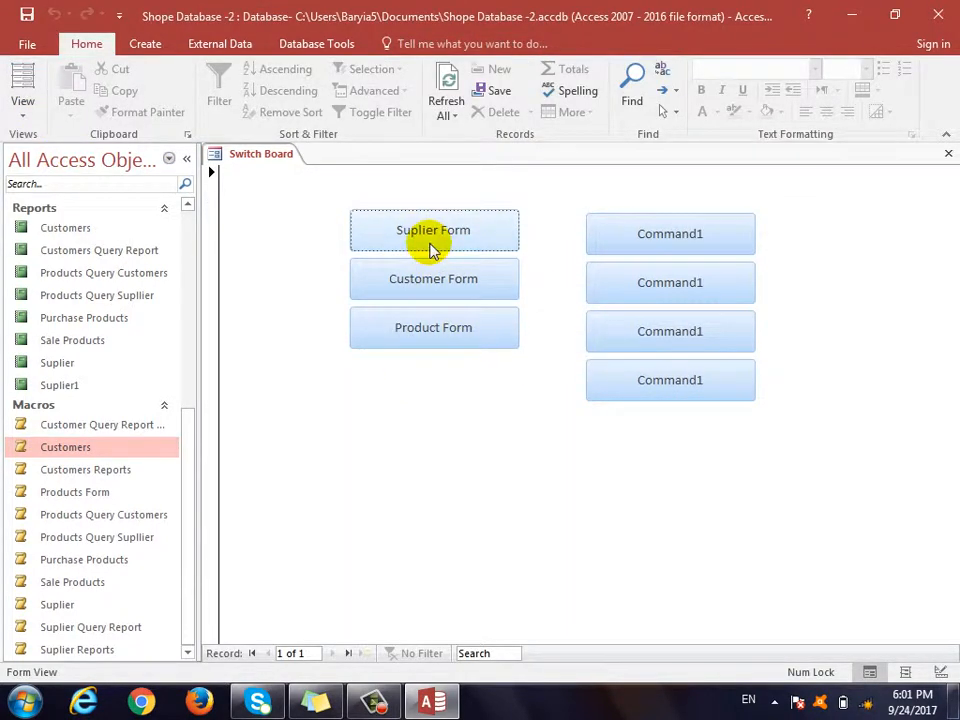
click(445, 220)
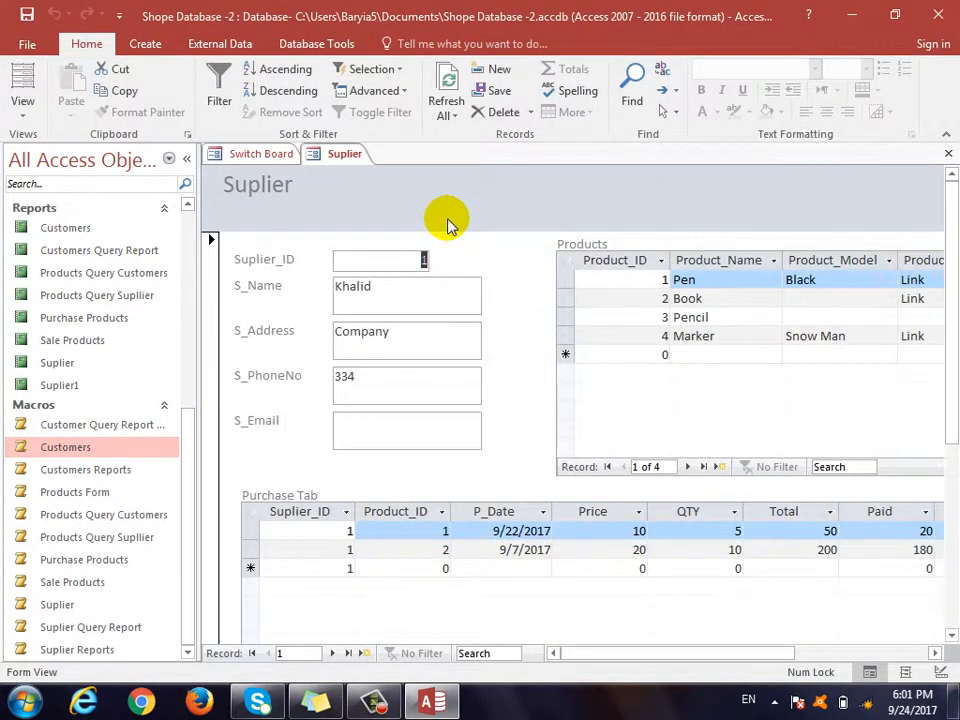
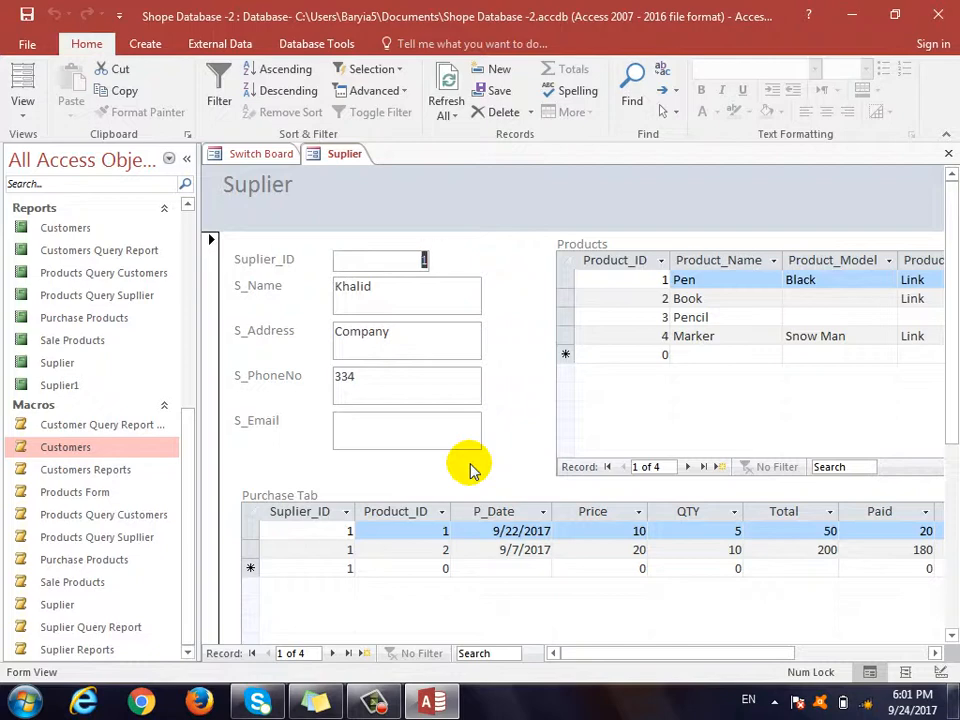
click(948, 158)
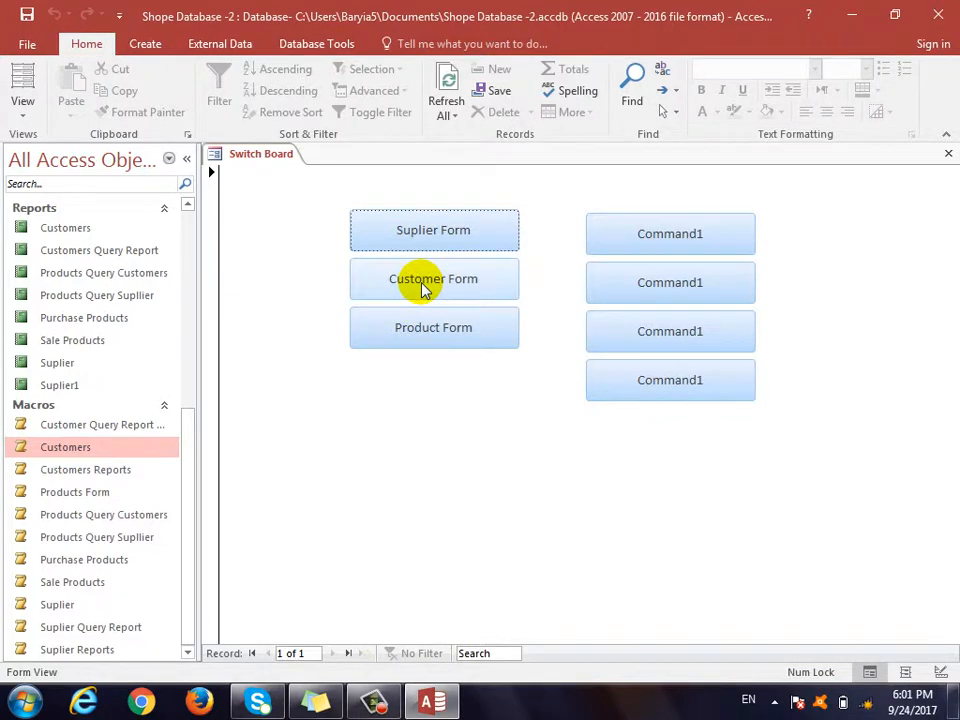
click(424, 284)
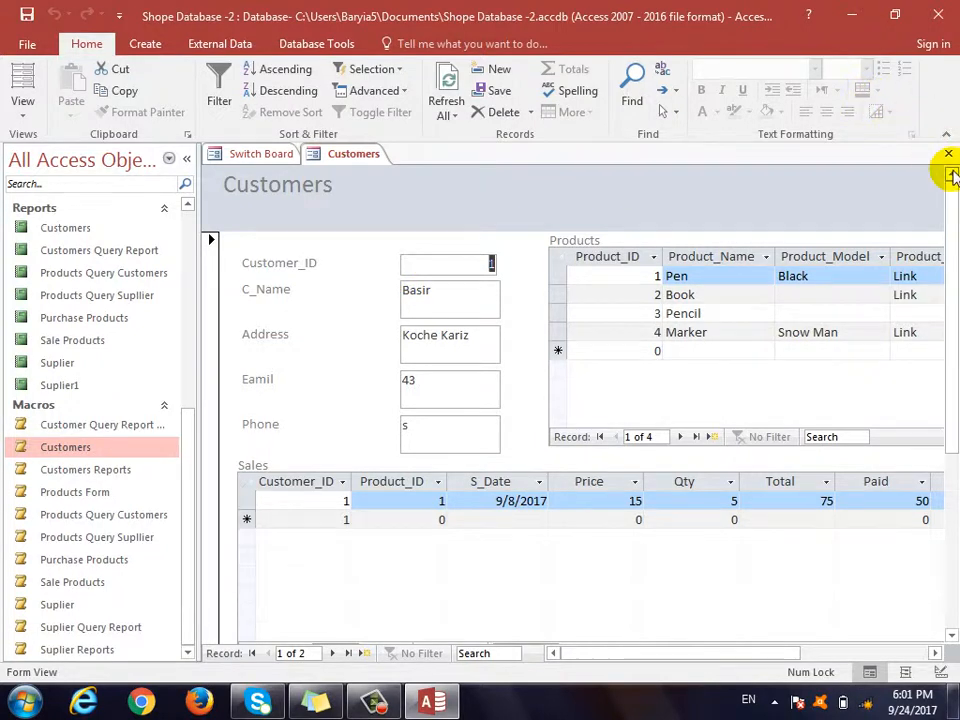
click(947, 153)
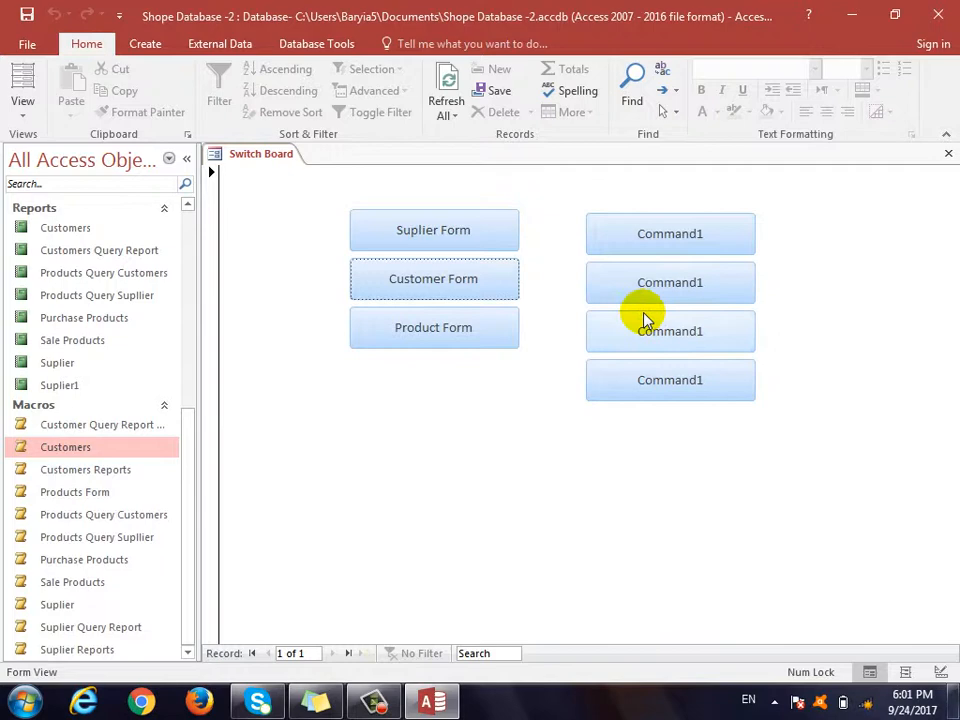
click(508, 338)
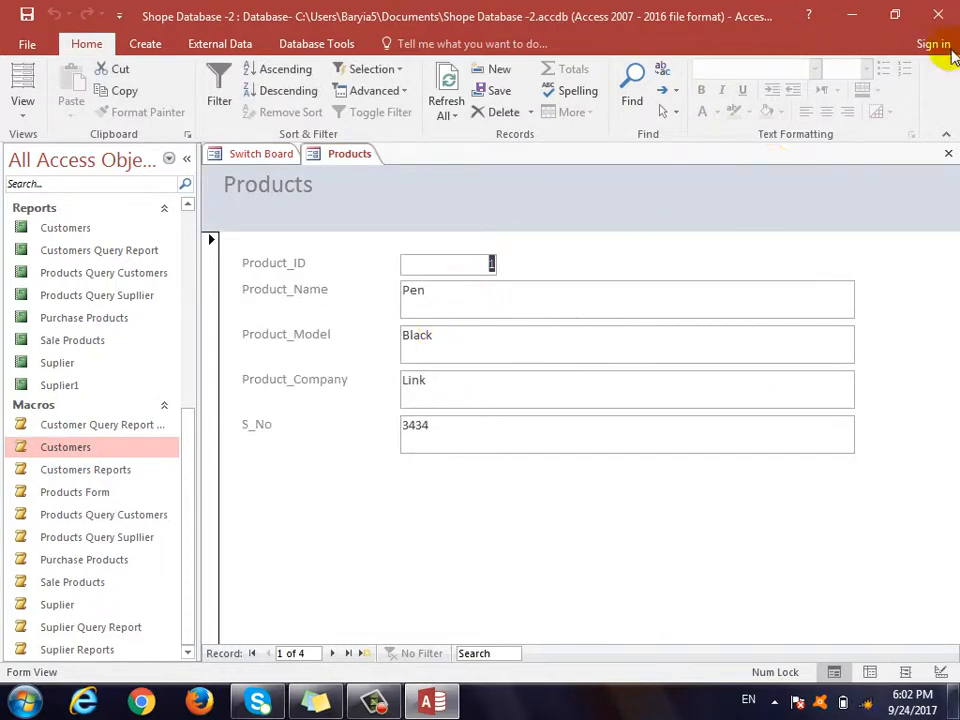
Close the Products form, test the Switch Board's Suplier Form button again, and close the supplier form it opens.
click(945, 135)
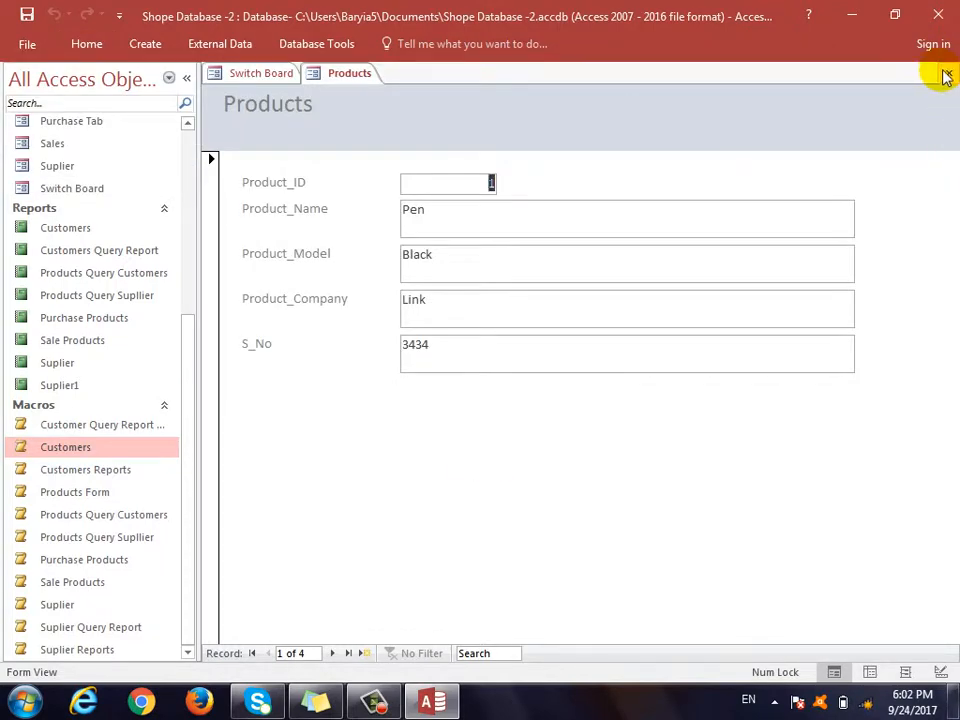
click(948, 73)
double_click(332, 43)
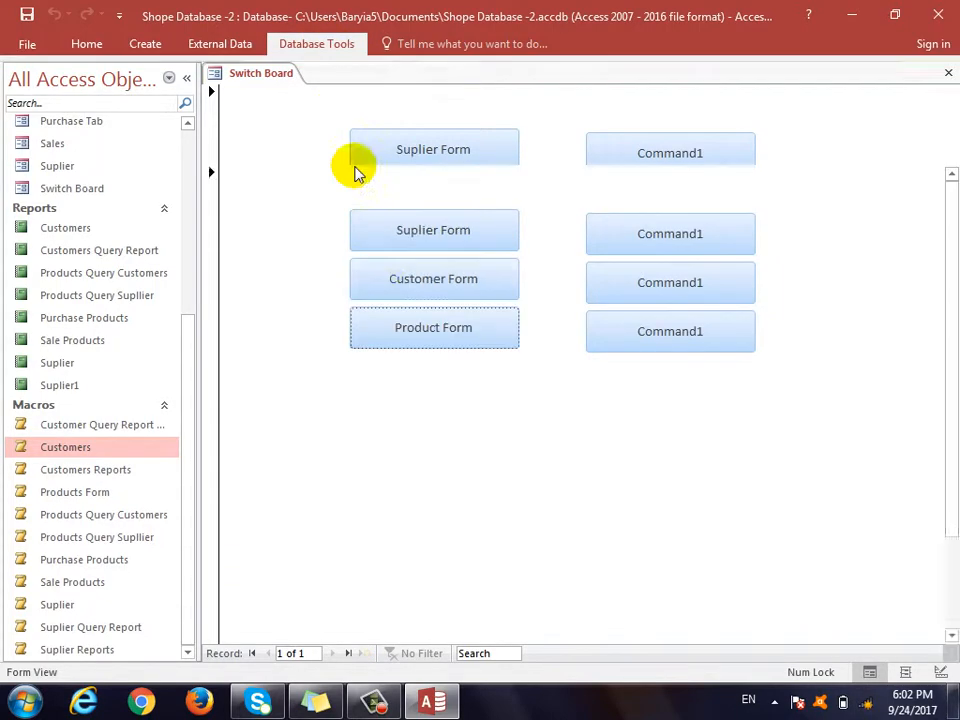
click(405, 238)
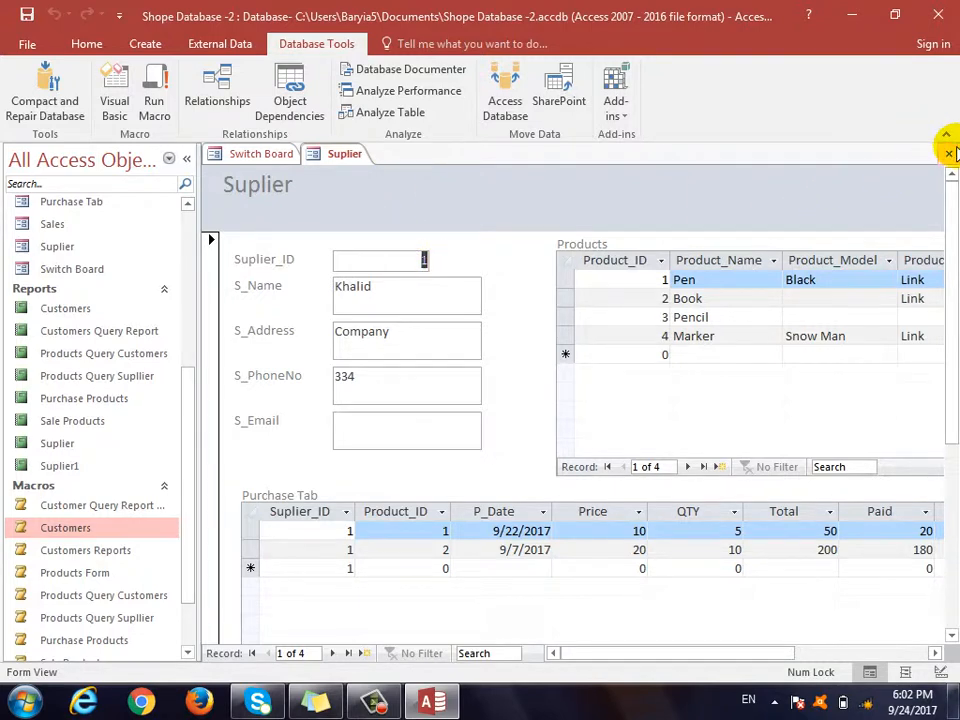
click(948, 153)
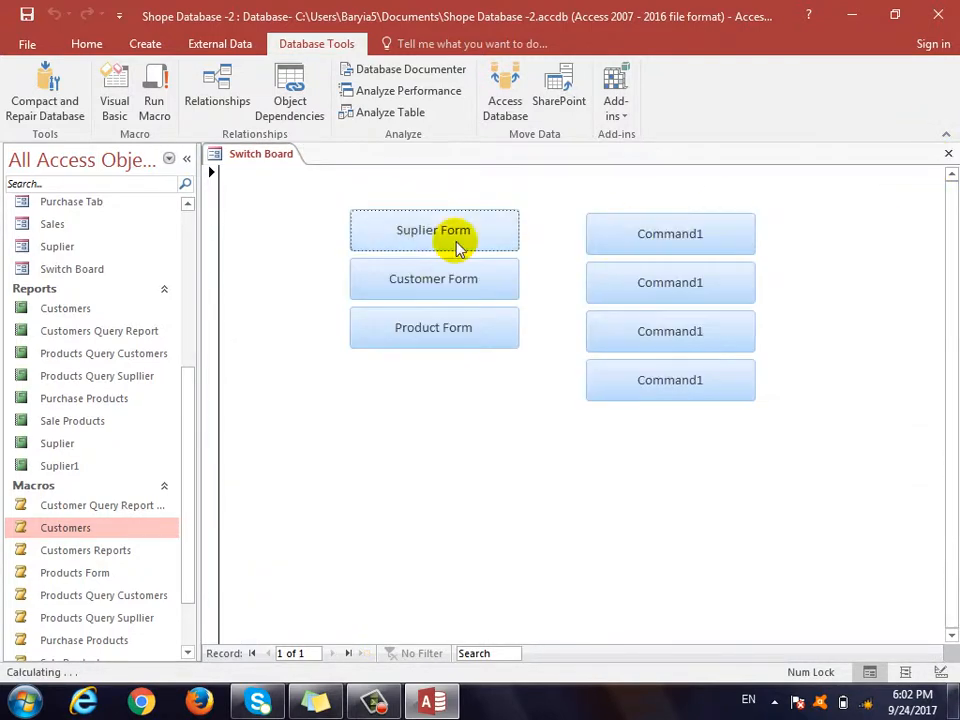
In Design View, caption the second column's first button All Suplier Report and assign the Suplier Reports macro to its On Click event.
click(336, 270)
click(640, 287)
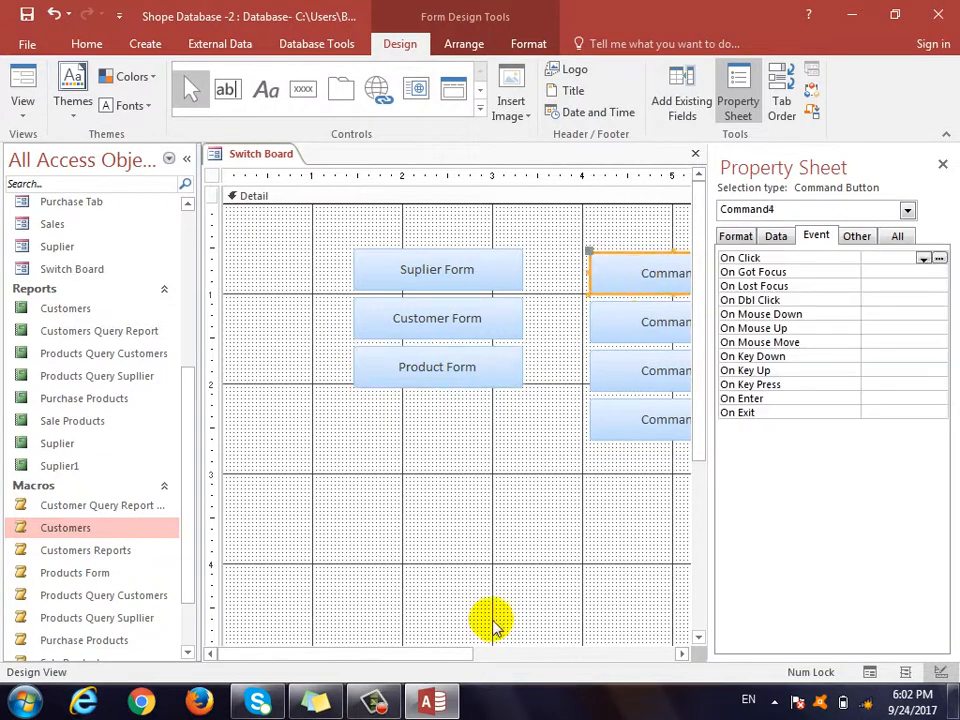
drag(467, 653, 568, 645)
click(586, 270)
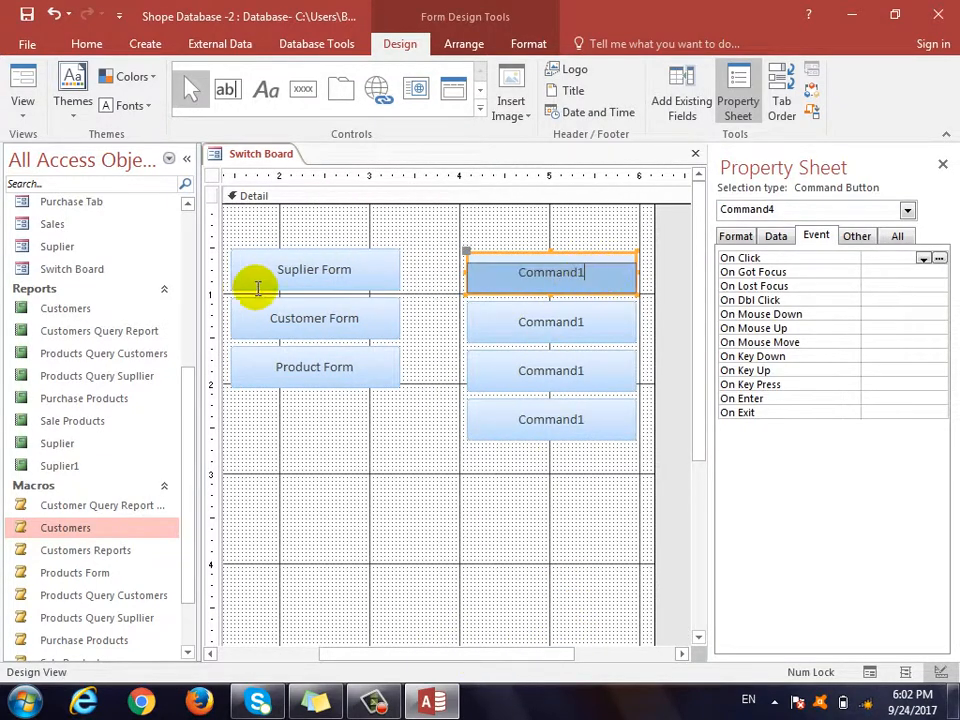
key(ctrl+a)
text(Su)
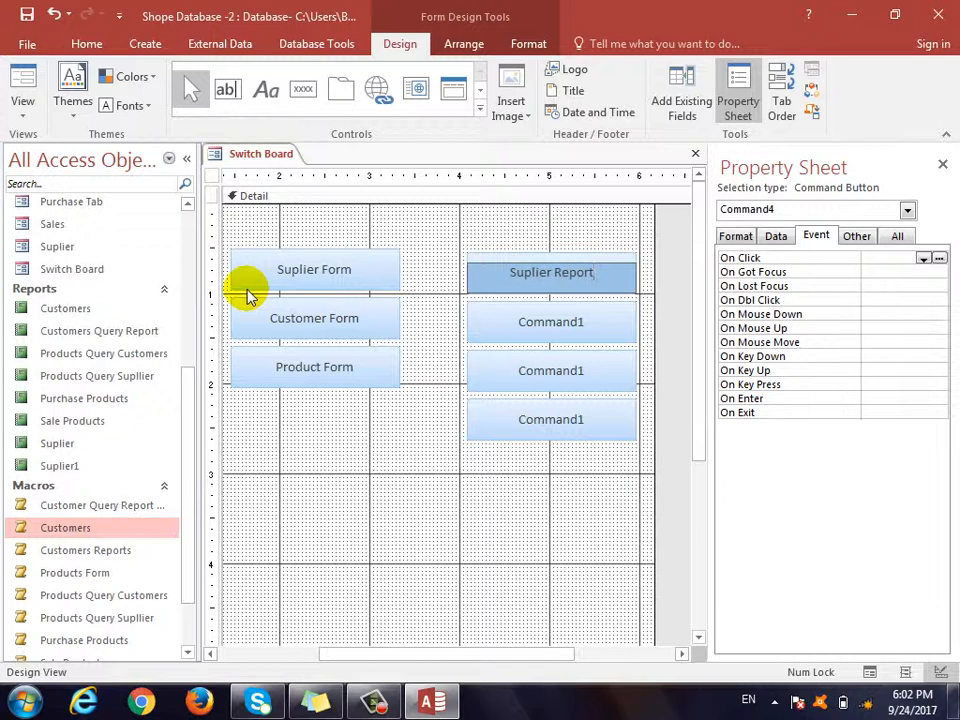
text(All)
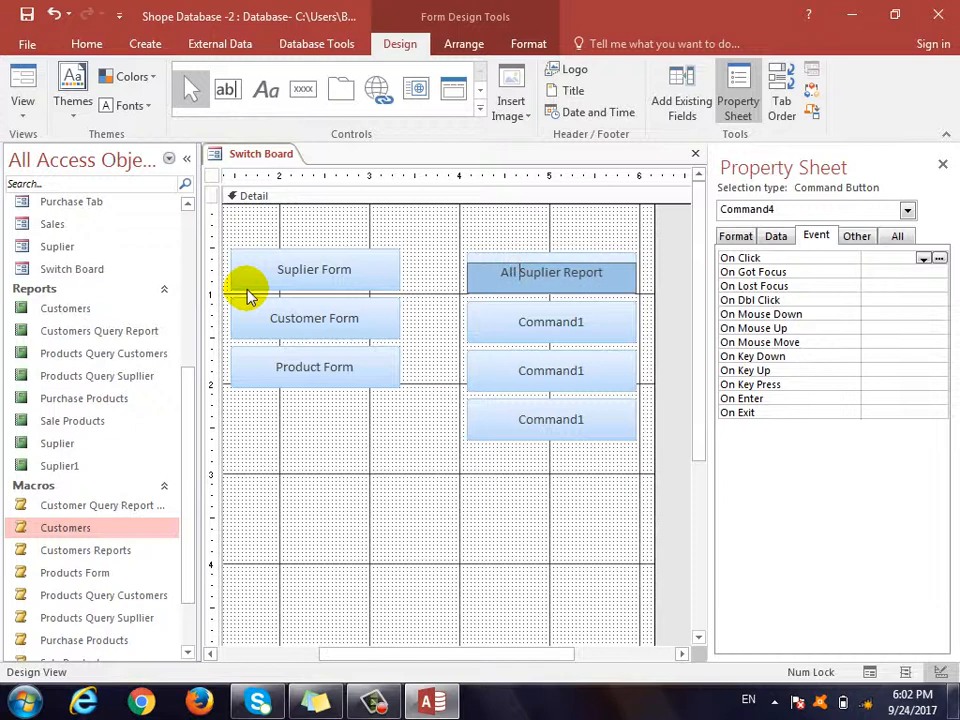
key(Return)
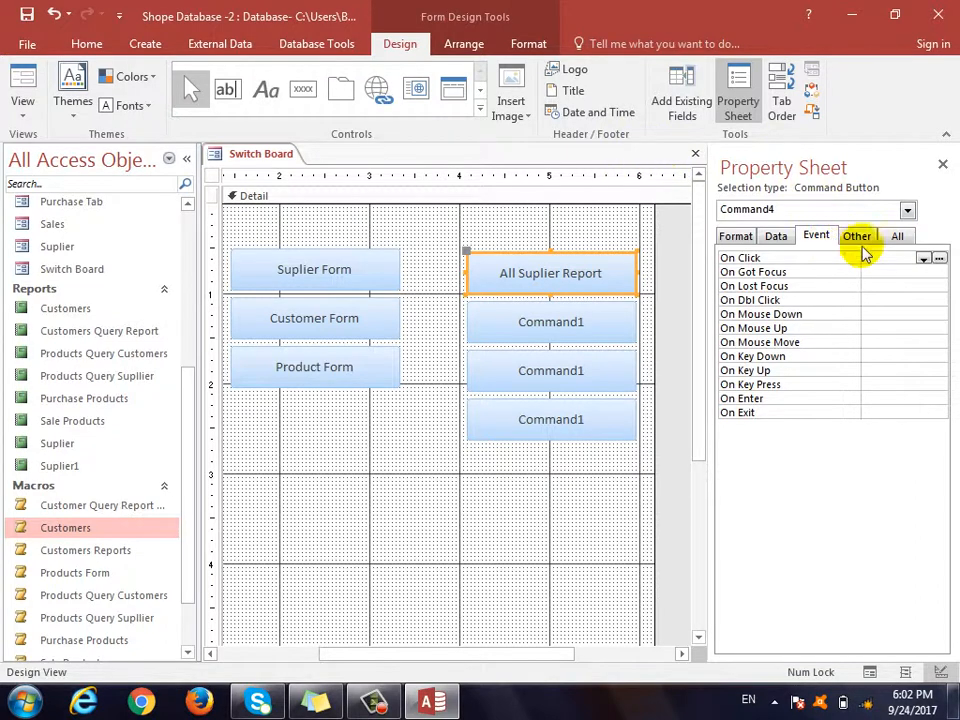
click(923, 258)
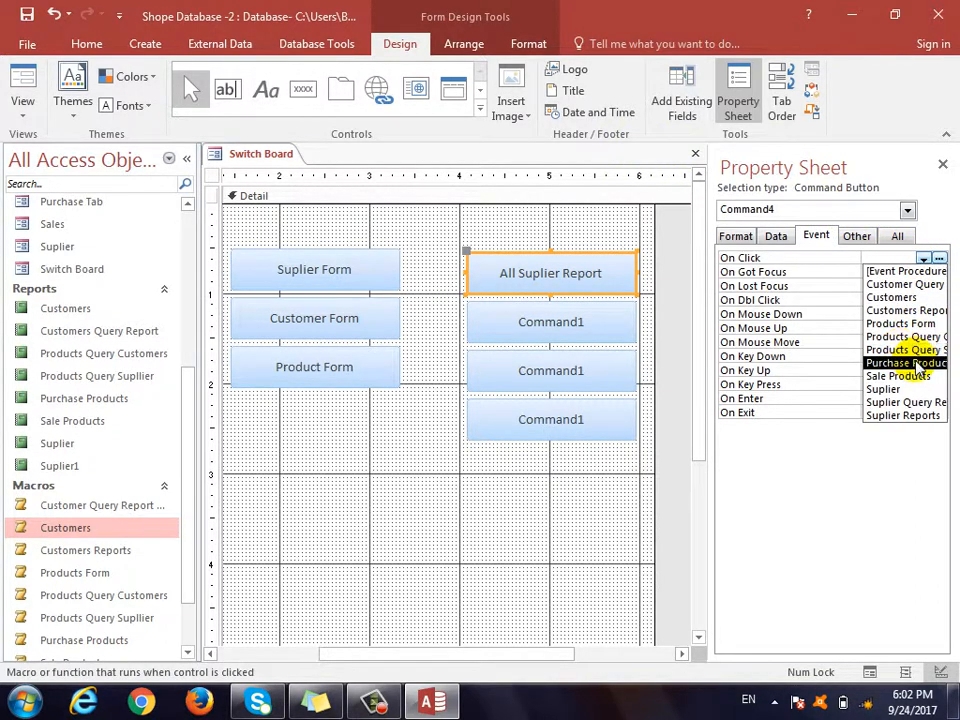
click(910, 418)
Caption the second column's second button Suplier Query Report and assign the Suplier Query Report macro to its On Click event.
click(578, 328)
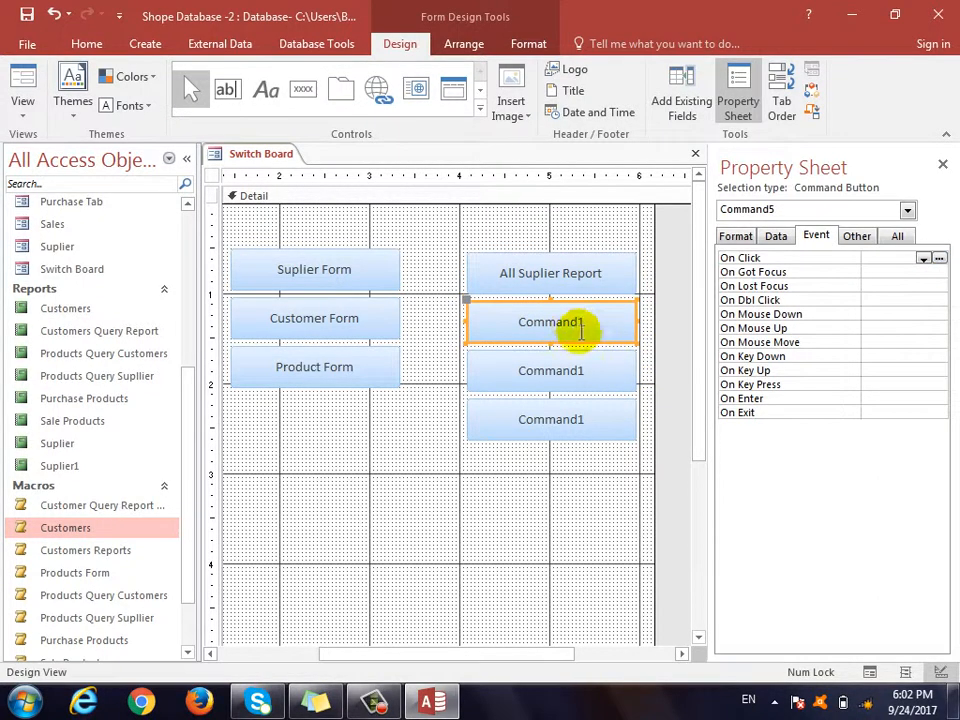
click(586, 320)
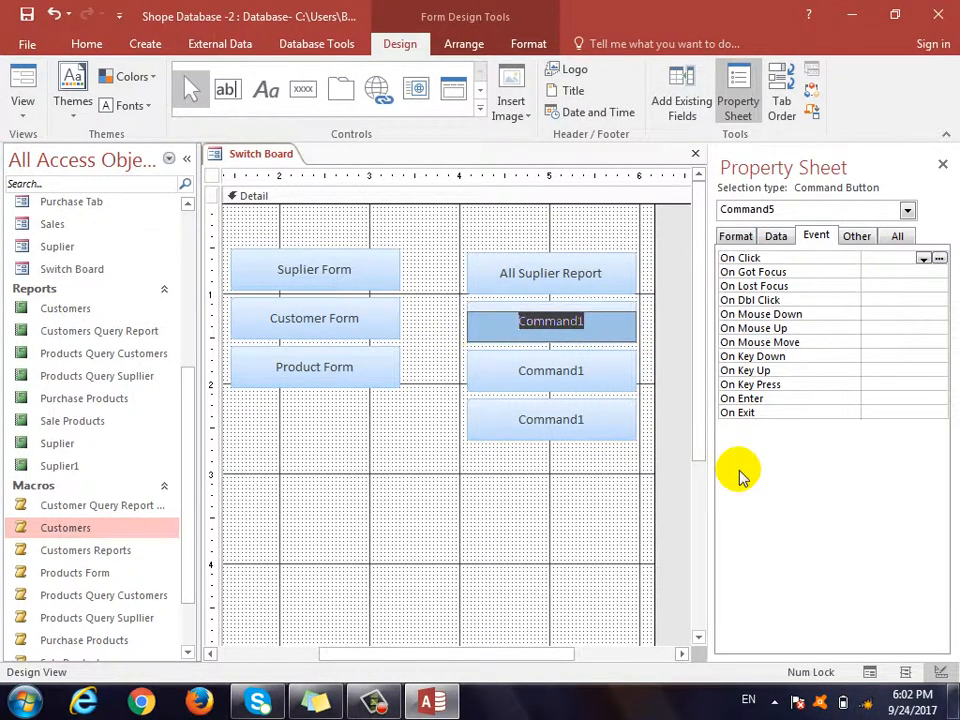
text(Suplie)
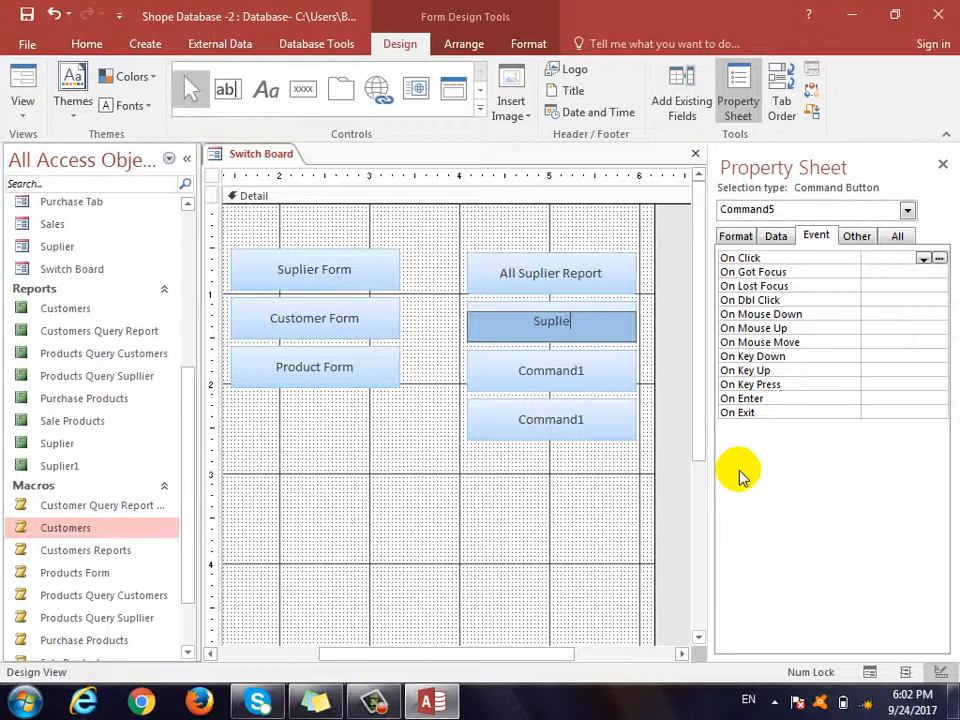
text(r Query Report)
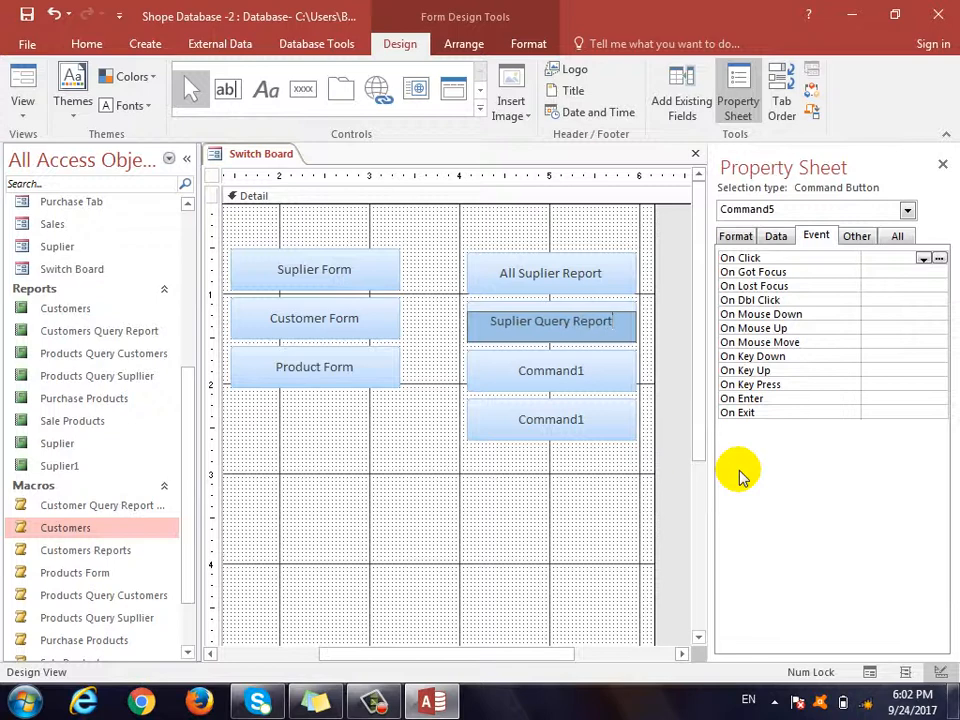
click(740, 477)
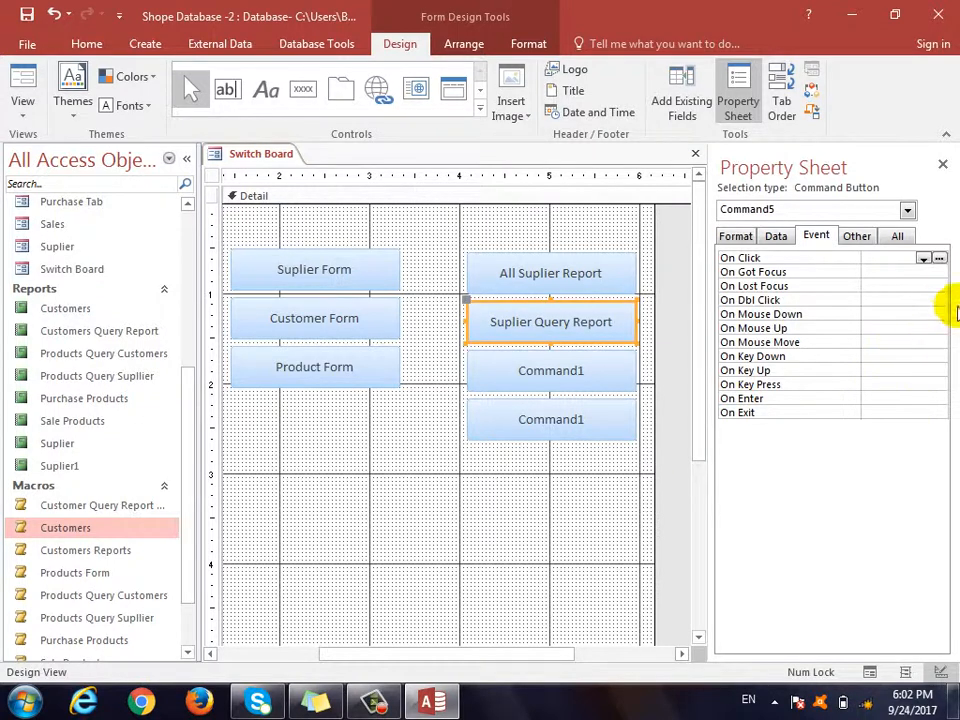
click(926, 258)
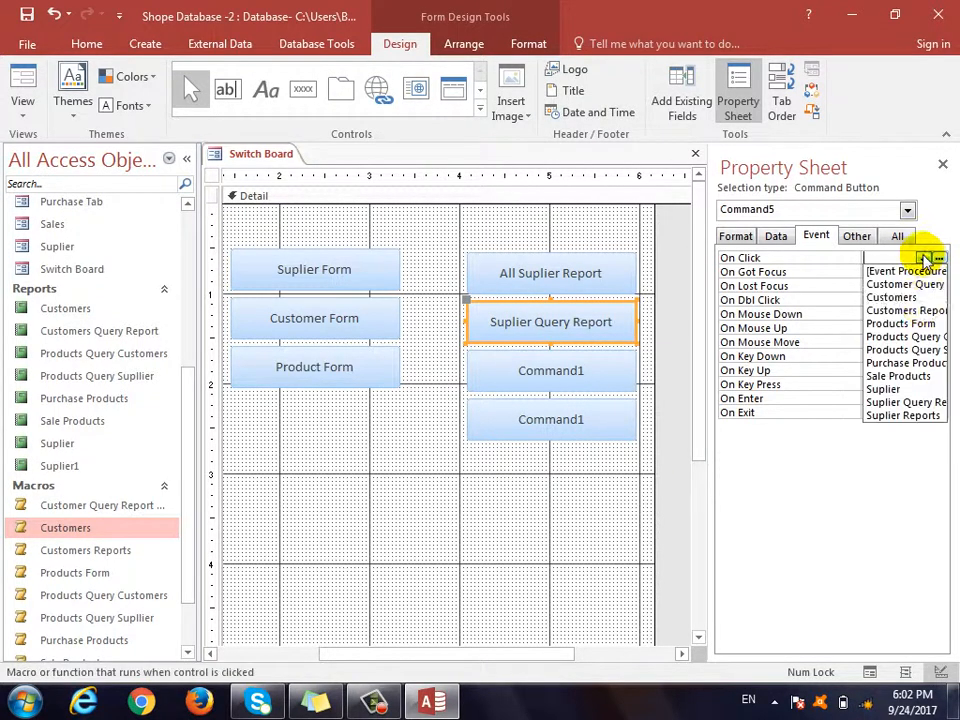
click(912, 402)
Caption the second column's third button All Customer Report and assign a customer macro to its On Click event.
click(560, 370)
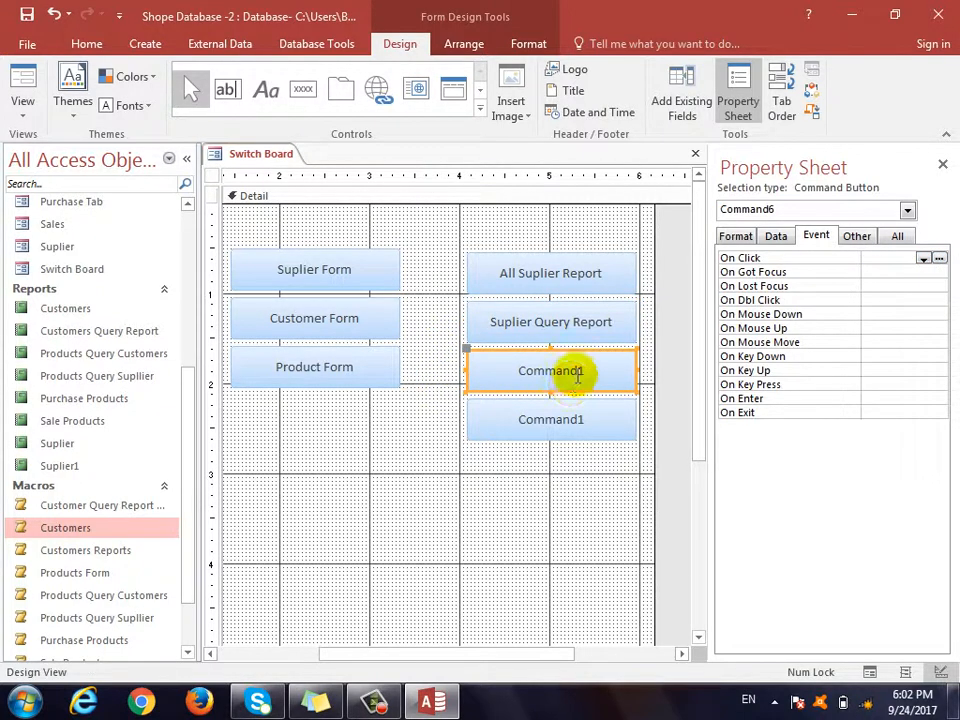
double_click(604, 380)
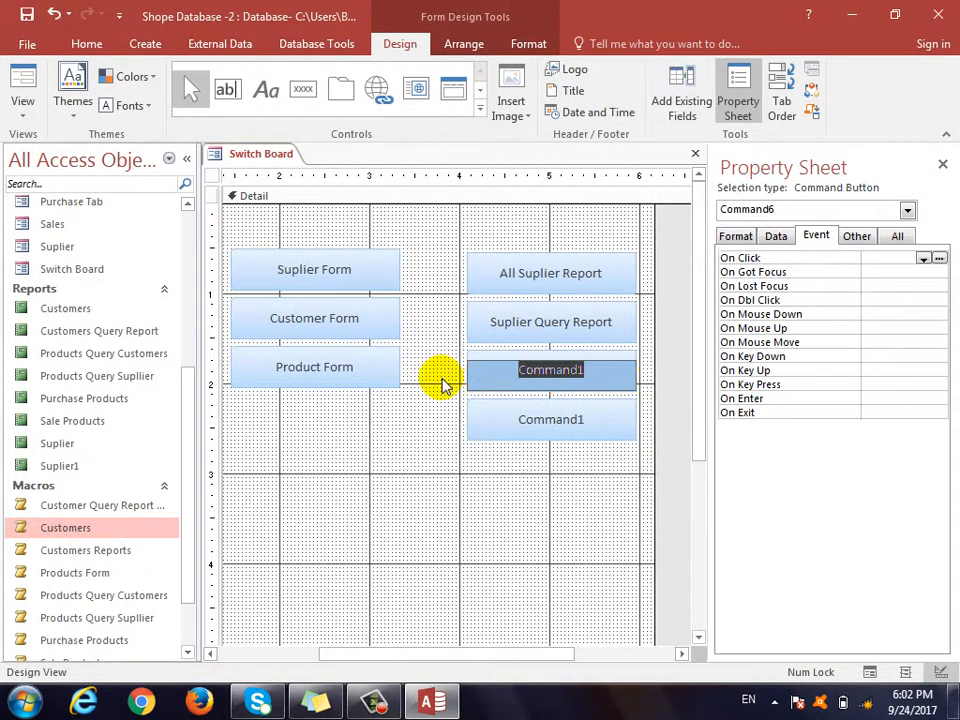
text(All Custome)
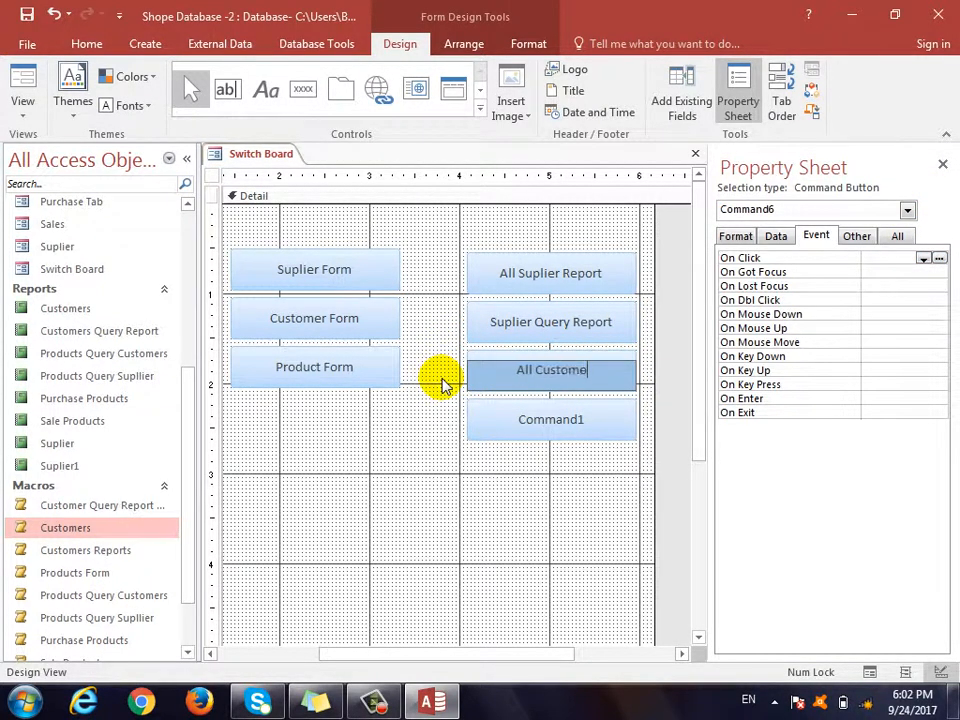
text(r Report)
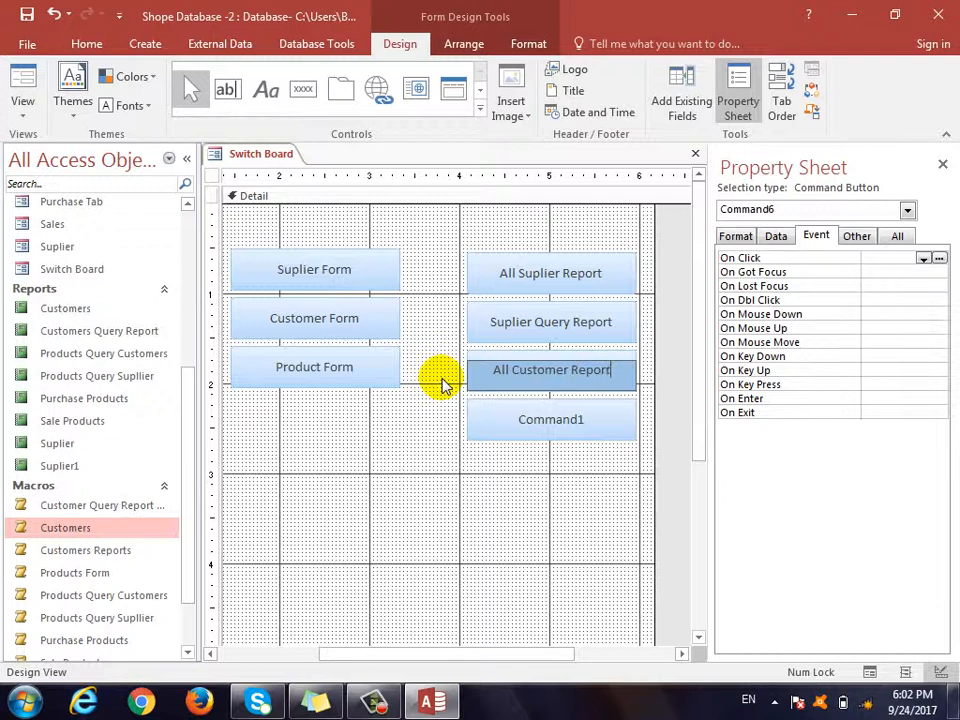
key(Return)
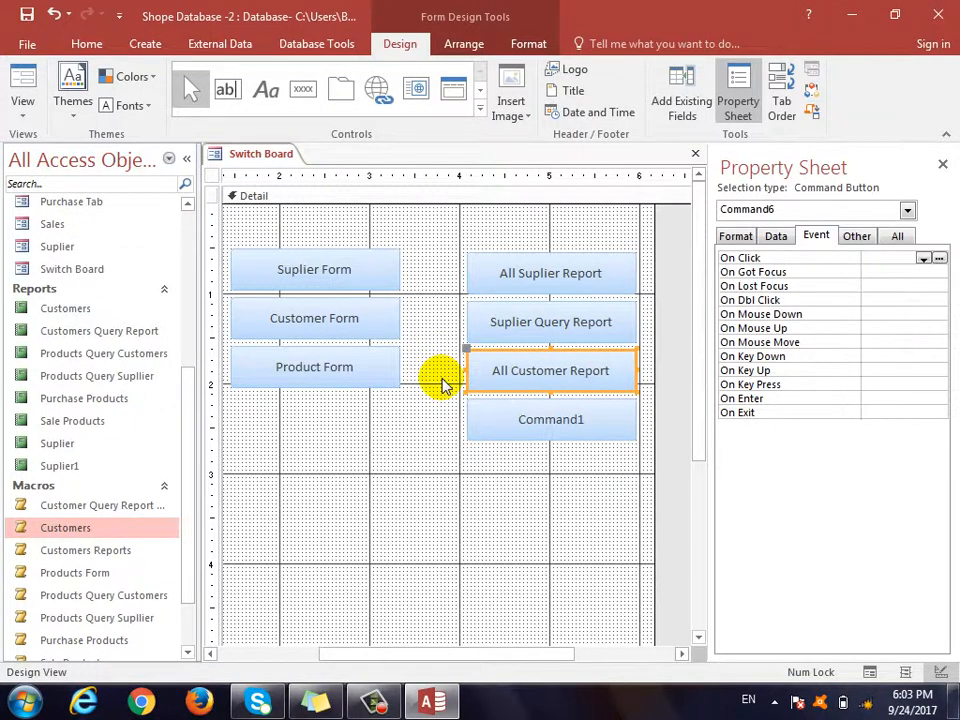
click(925, 259)
click(926, 260)
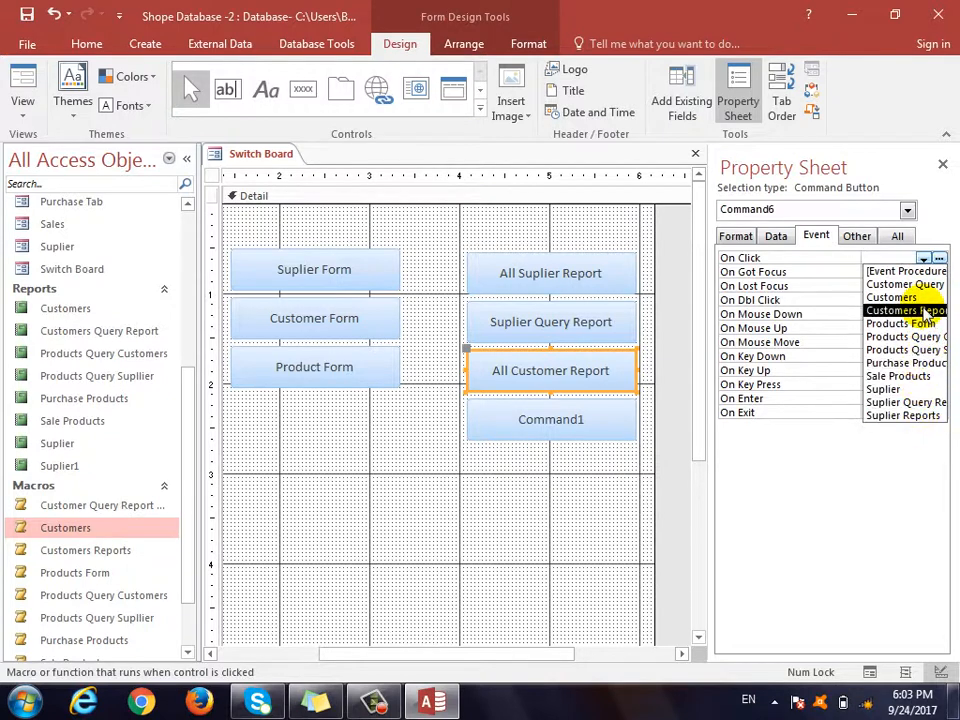
click(910, 297)
Caption the second column's fourth button Customer Query Report and assign the Customer Query Report macro to its On Click event.
click(596, 406)
double_click(604, 420)
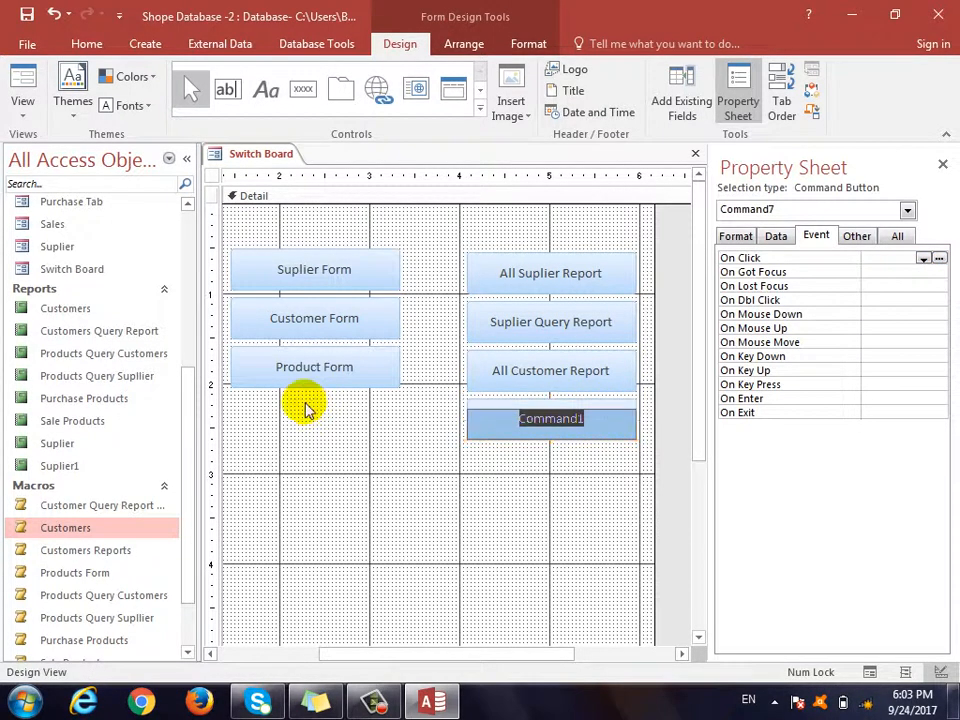
text(Cust)
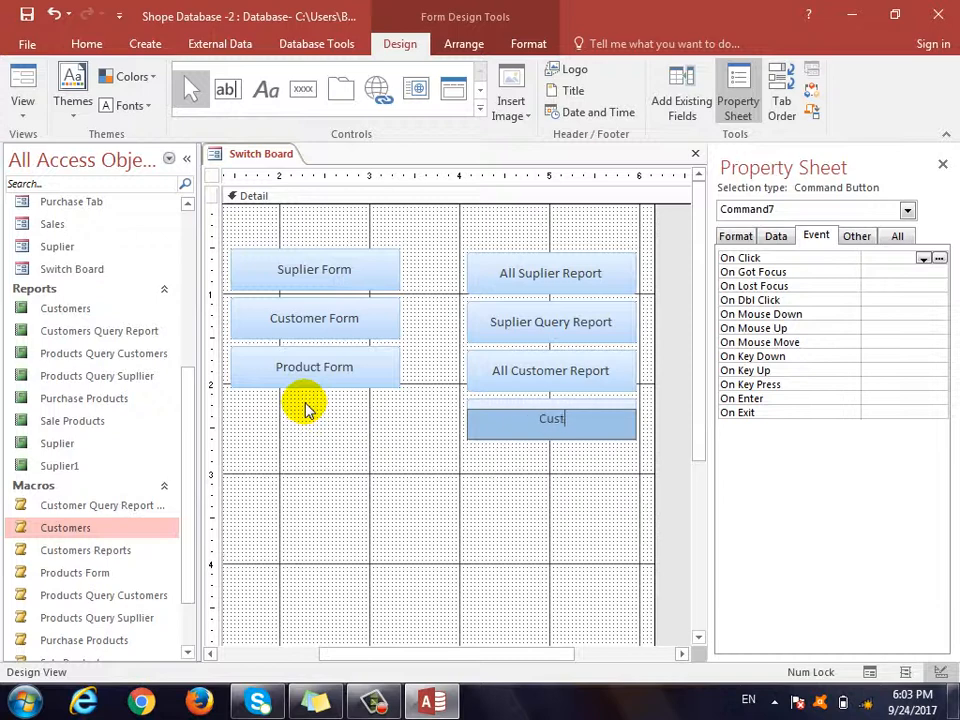
text(omer Query Report)
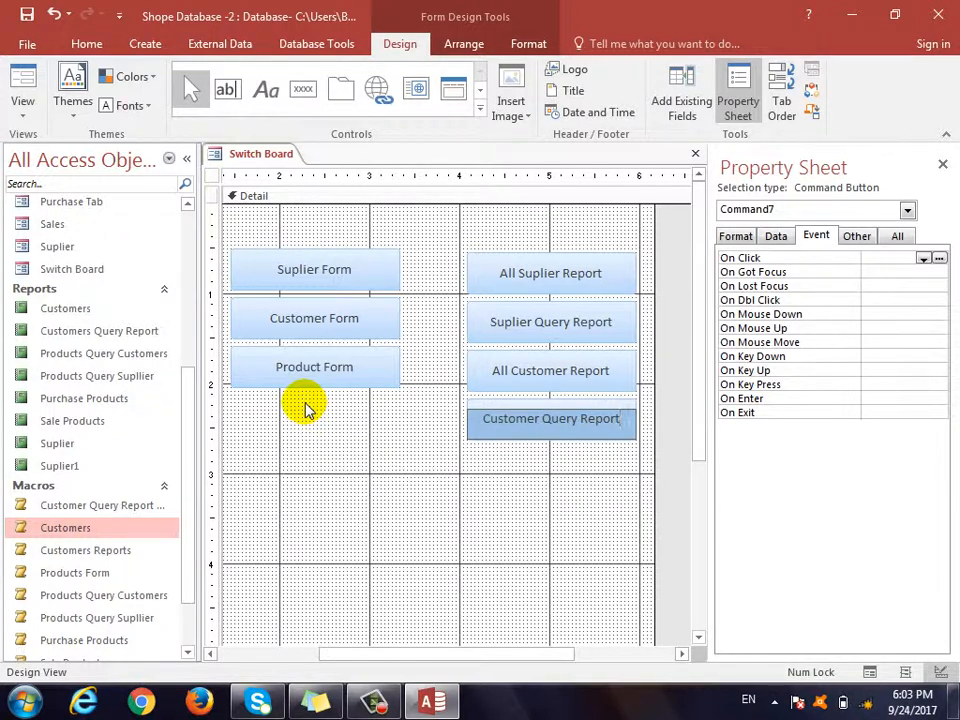
key(Return)
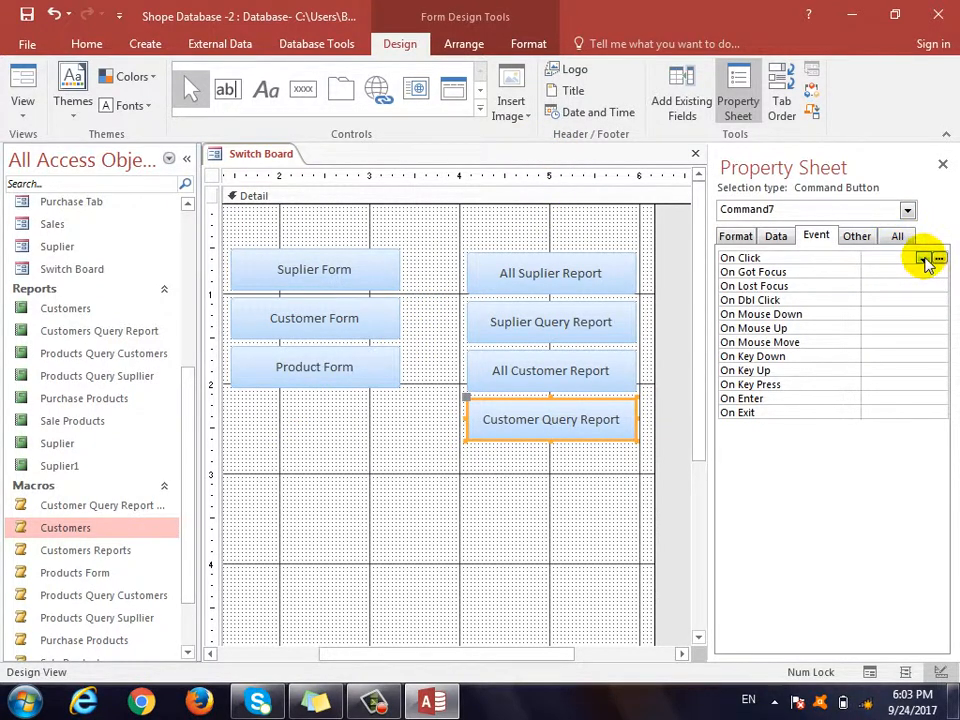
click(923, 259)
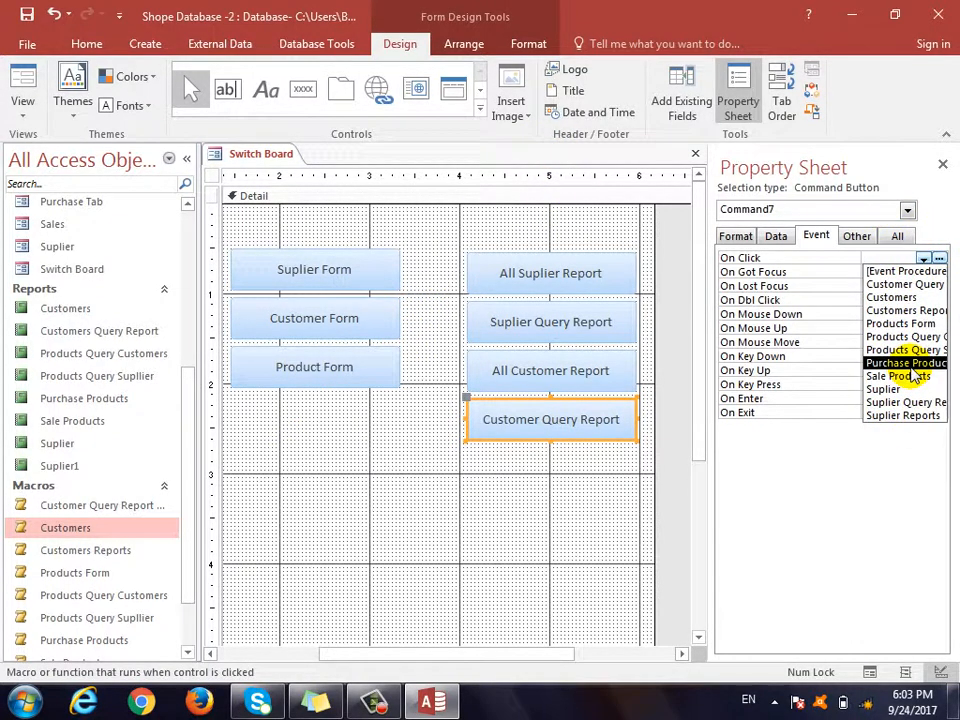
click(917, 289)
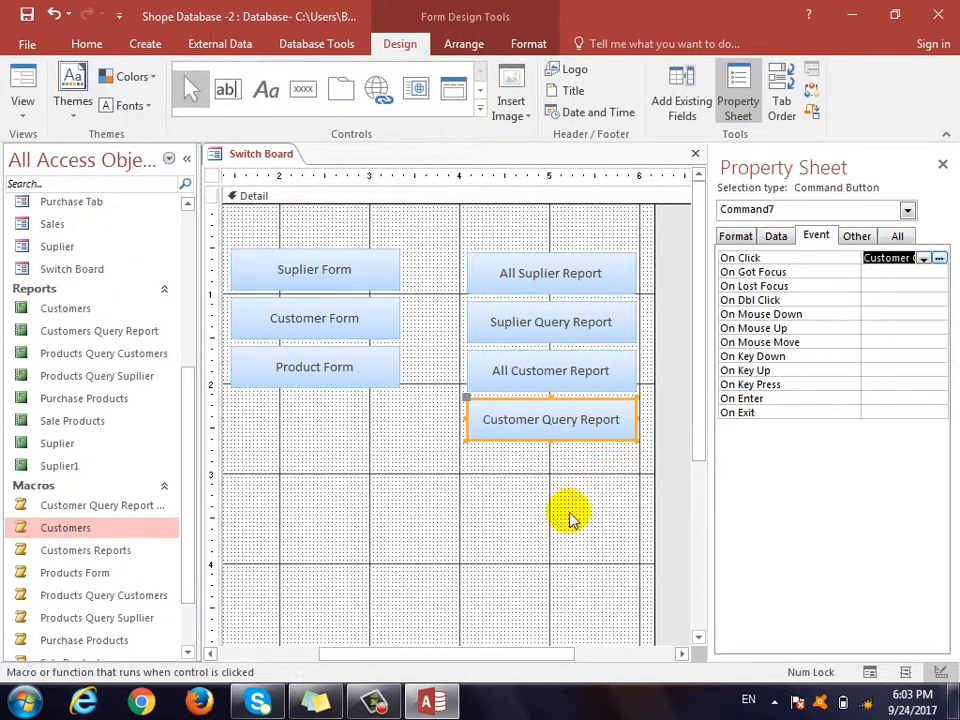
Copy the Customer Query Report button and paste two duplicates beneath it.
click(392, 244)
click(546, 432)
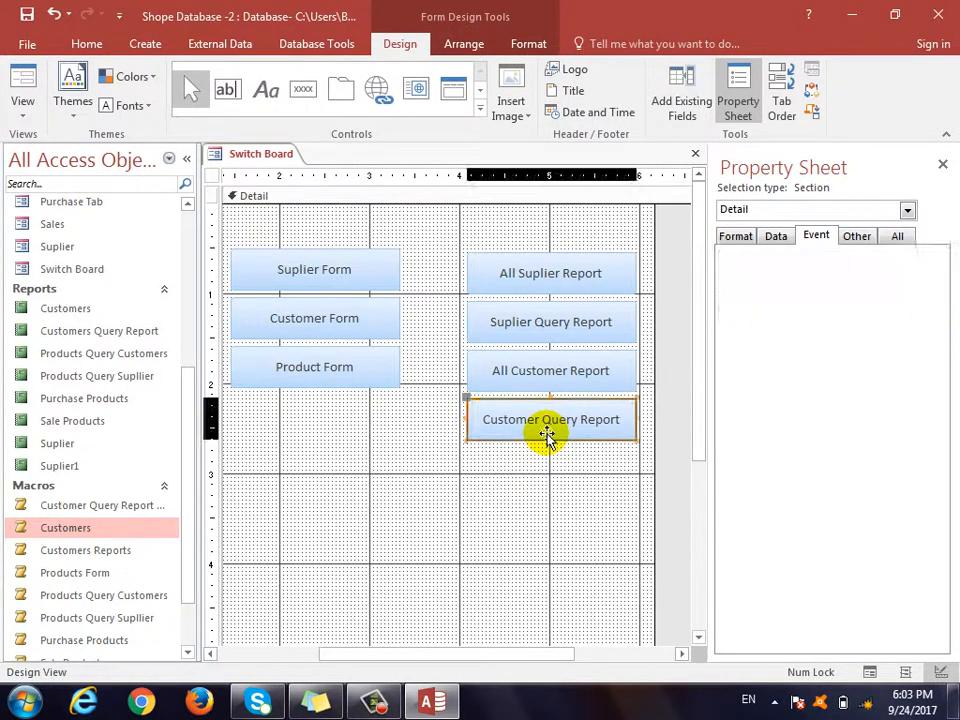
key(ctrl+c)
key(ctrl+v)
key(ctrl+v)
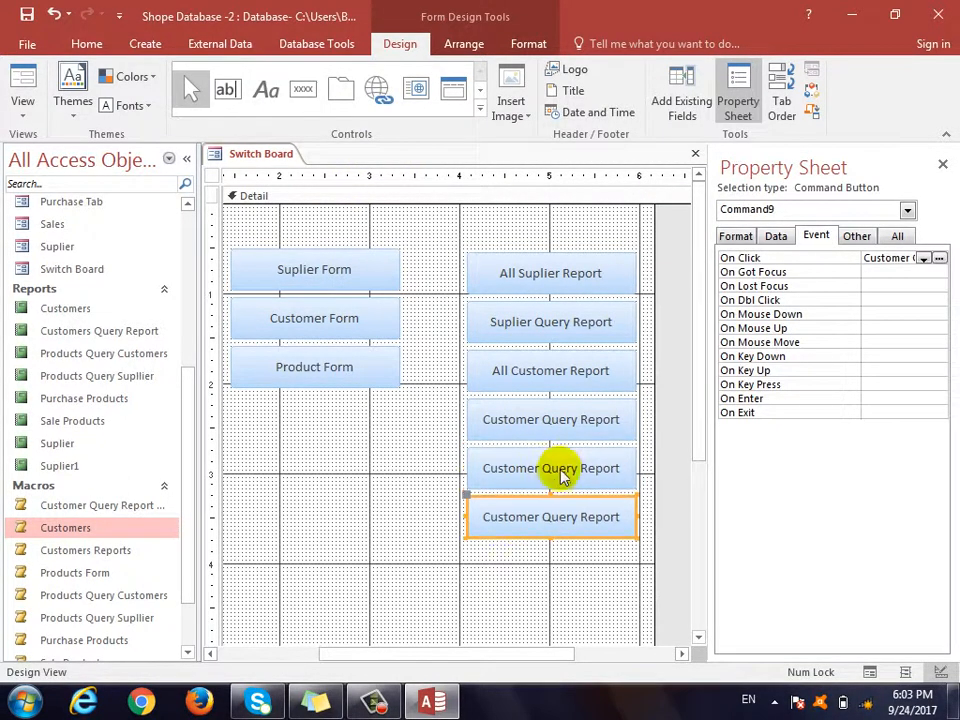
Change the caption of the first duplicated button to Prodcut Suplier Query Report.
click(604, 474)
key(F2)
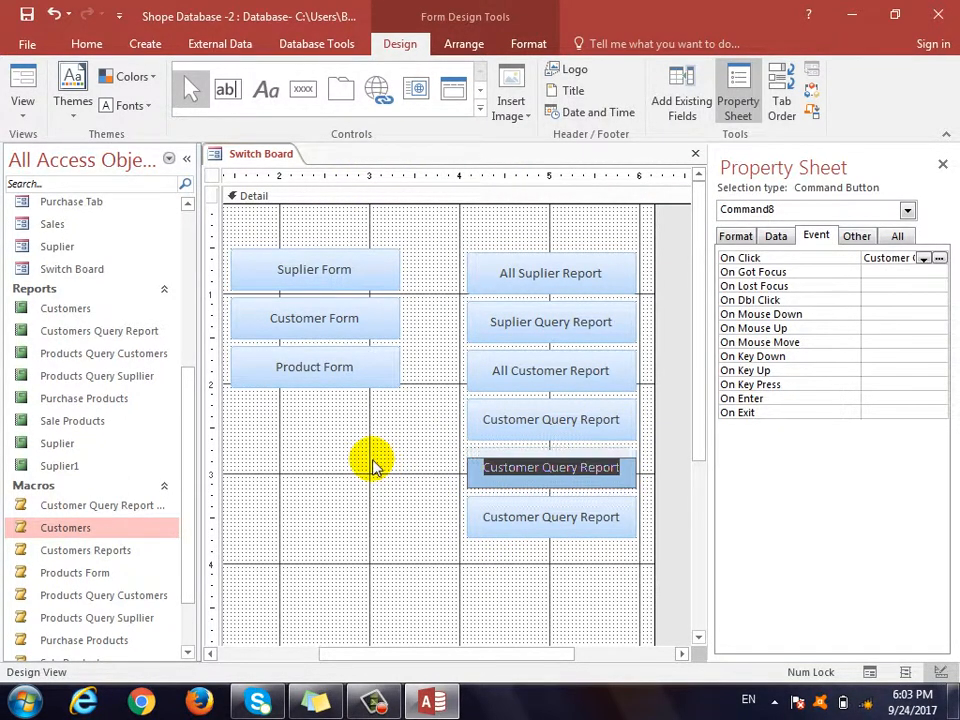
text(P)
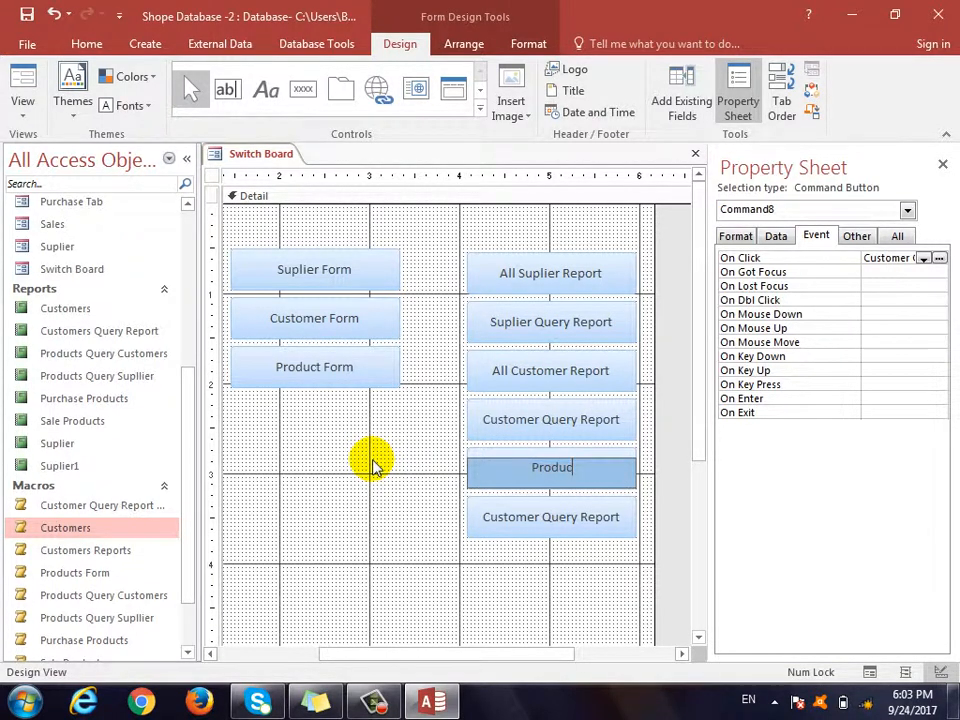
text(rodcut Suplier)
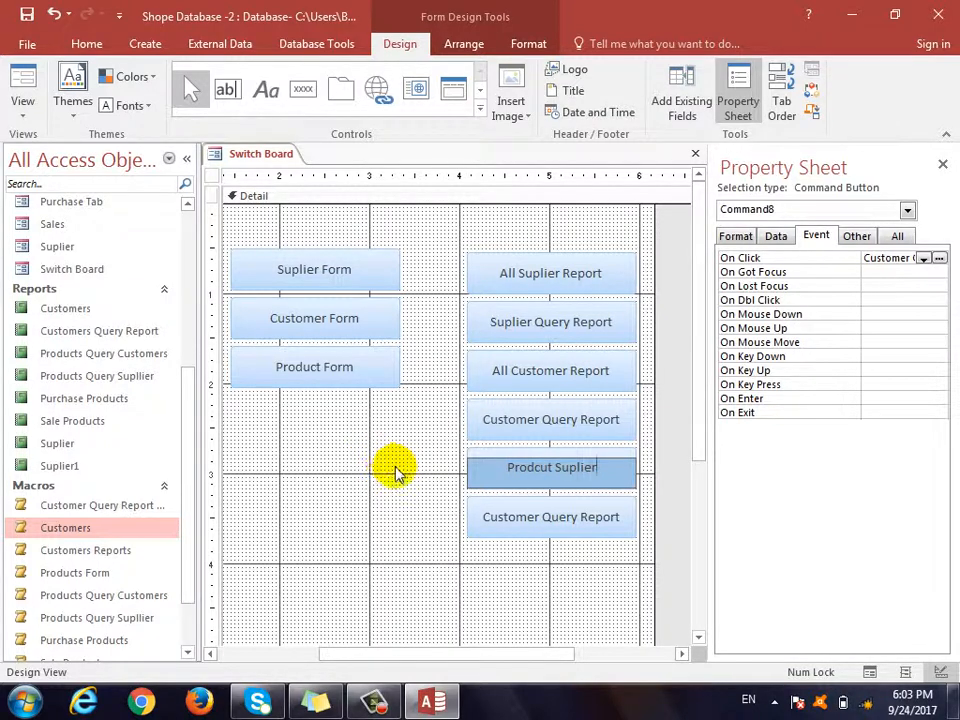
text( Query Report)
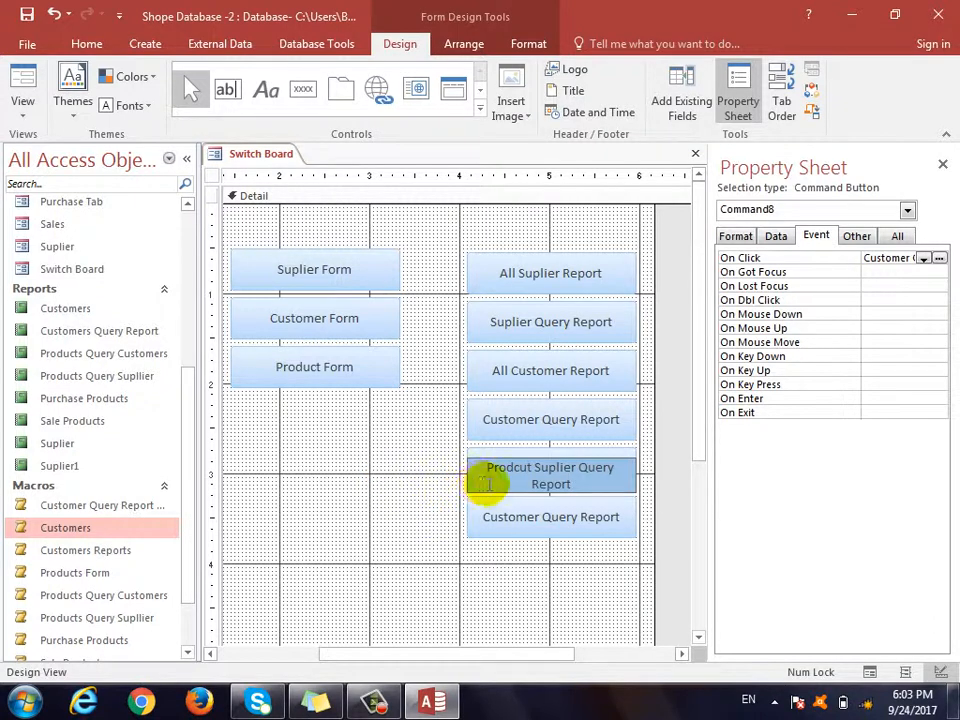
Change the caption of the last duplicated button in the second column to Product Customer Query Report.
click(565, 505)
drag(621, 518, 471, 510)
text(Product)
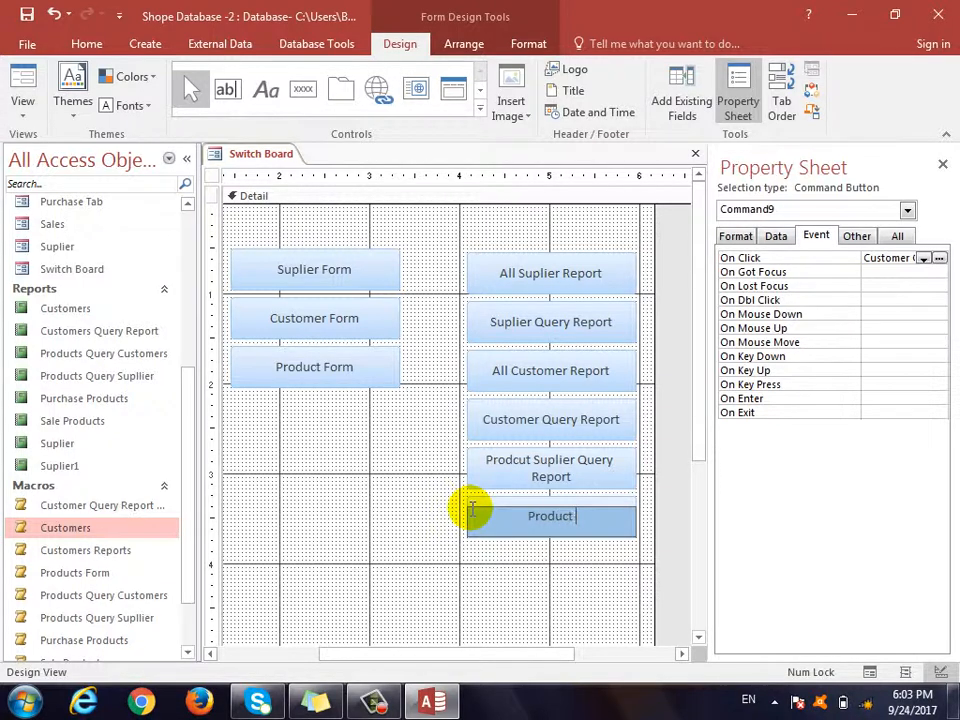
text( Customer )
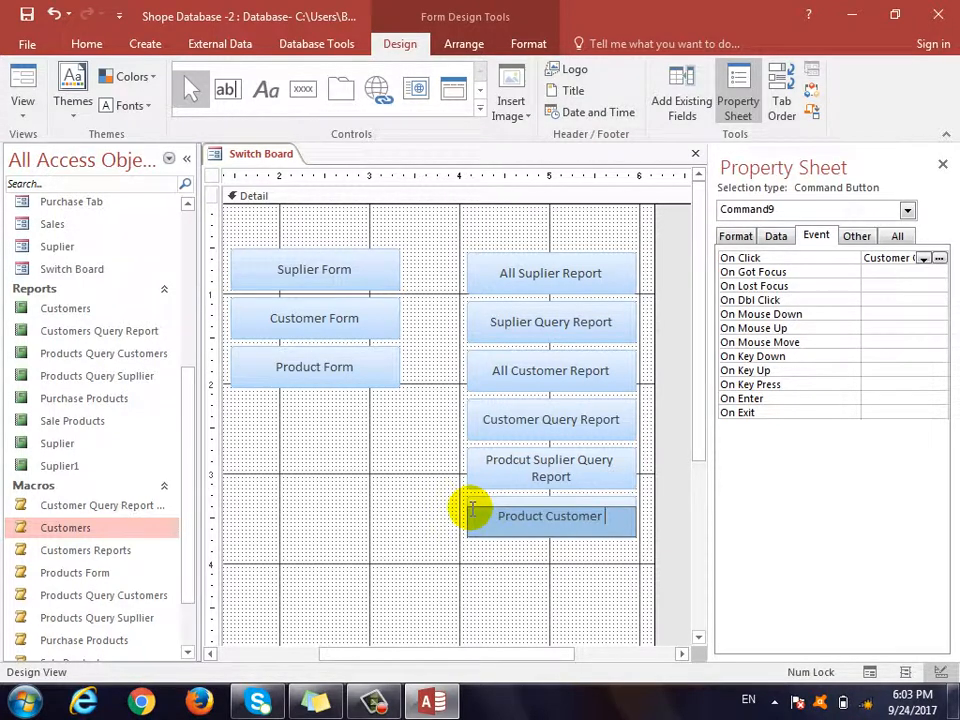
text(Query Report)
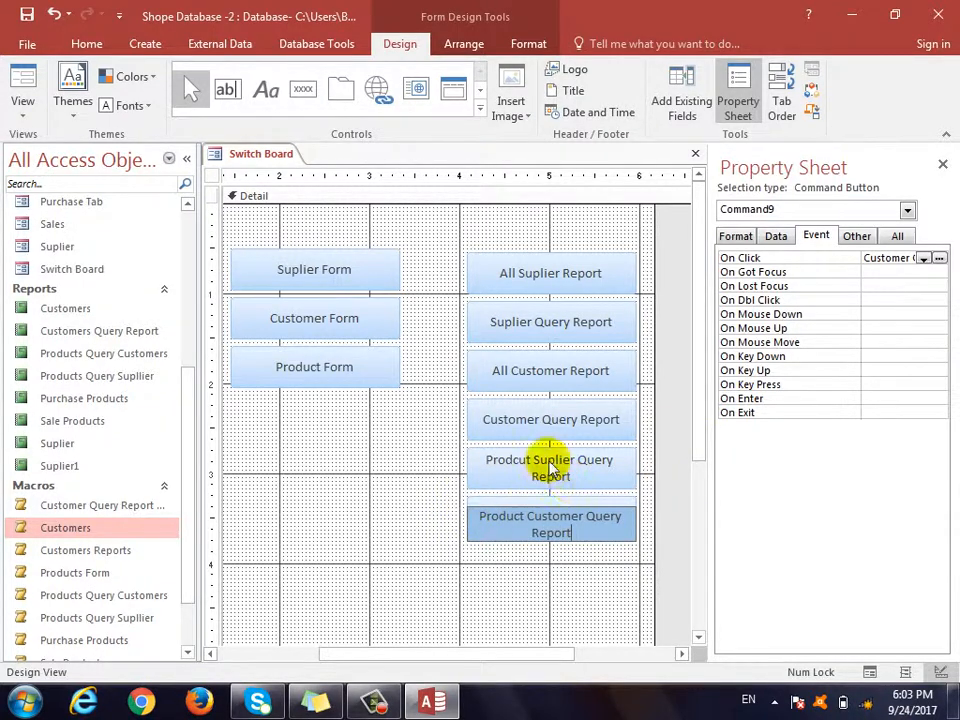
Assign the Products Query Supllier macro to the On Click event of the Prodcut Suplier Query Report button.
click(611, 463)
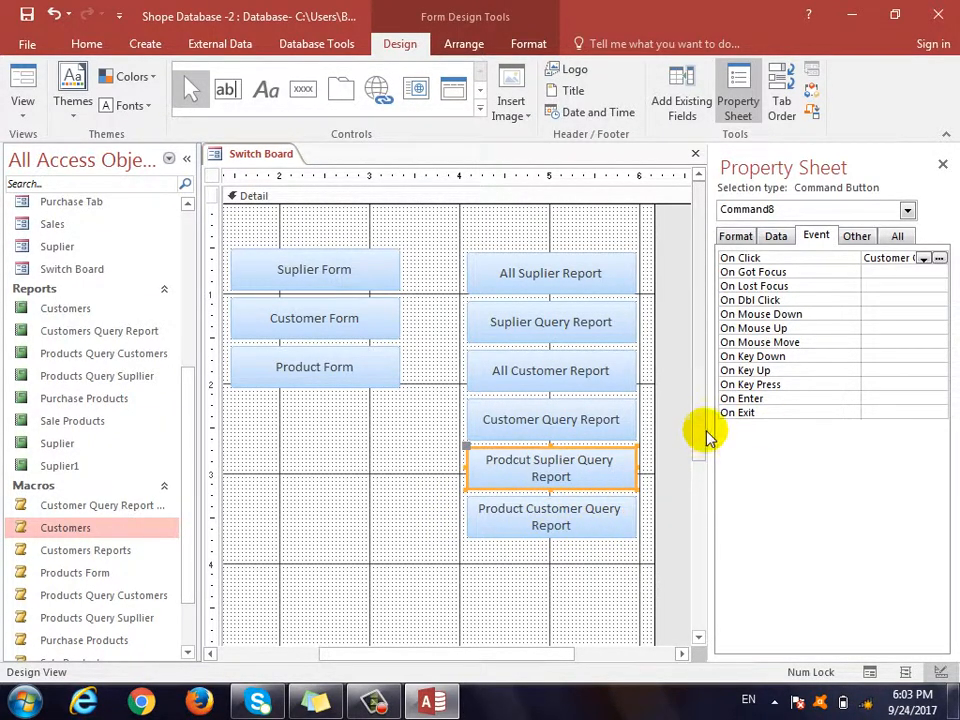
click(924, 258)
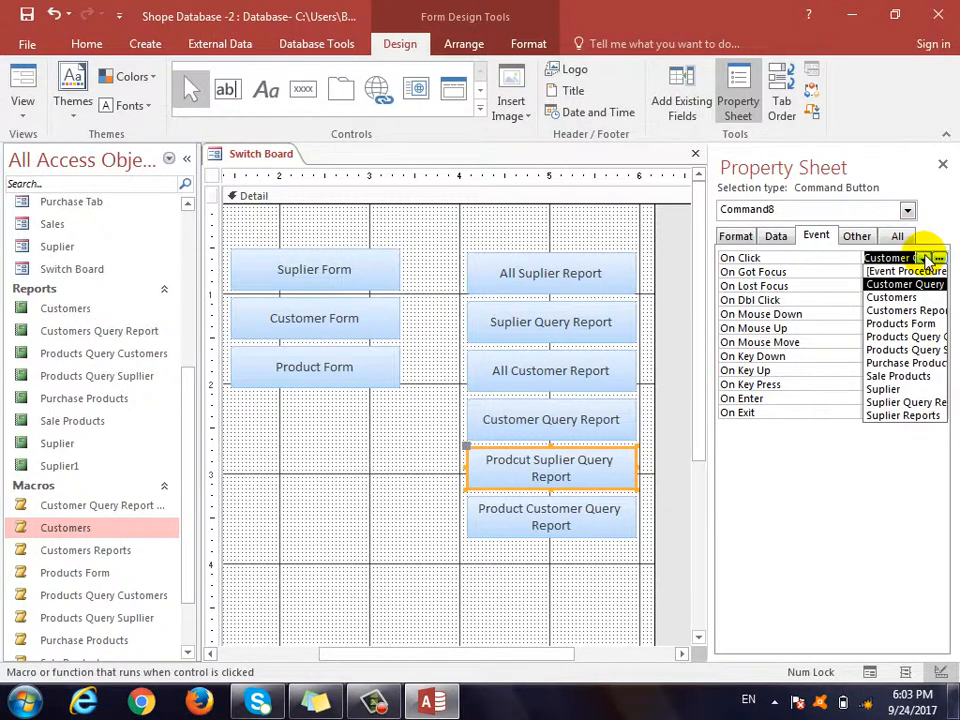
click(905, 337)
Assign the Products Query Customers macro to the On Click event of the Product Customer Query Report button.
click(619, 535)
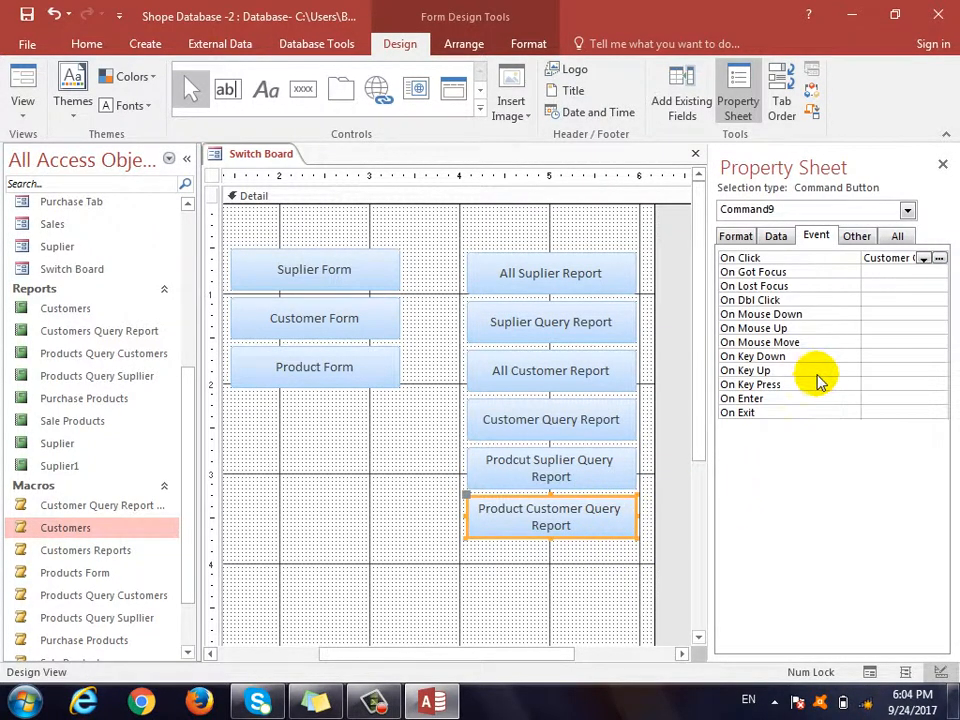
click(925, 258)
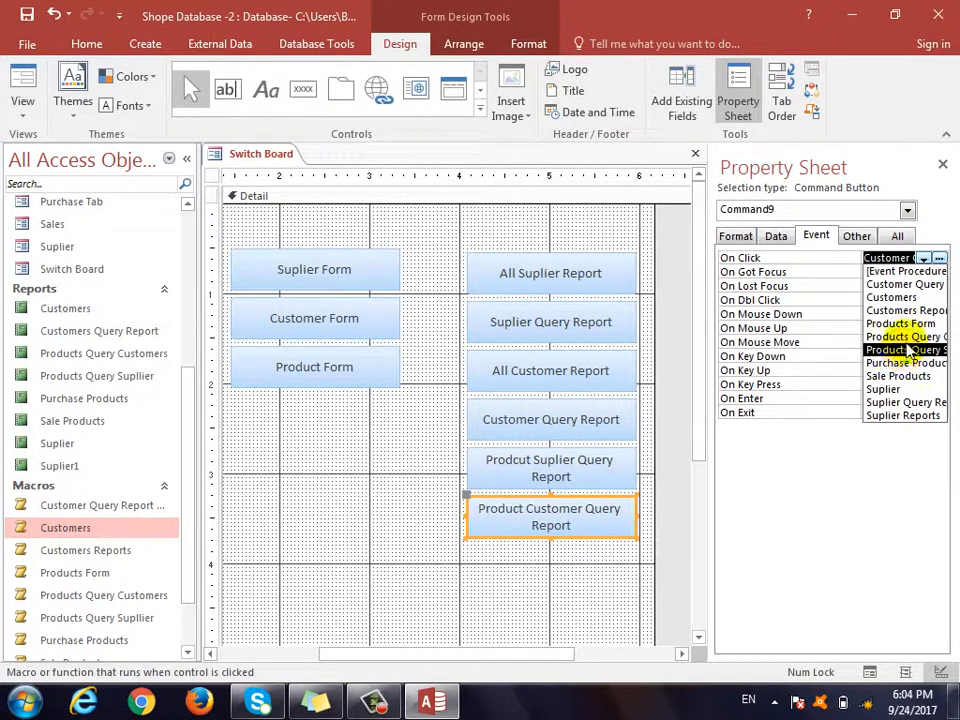
click(870, 340)
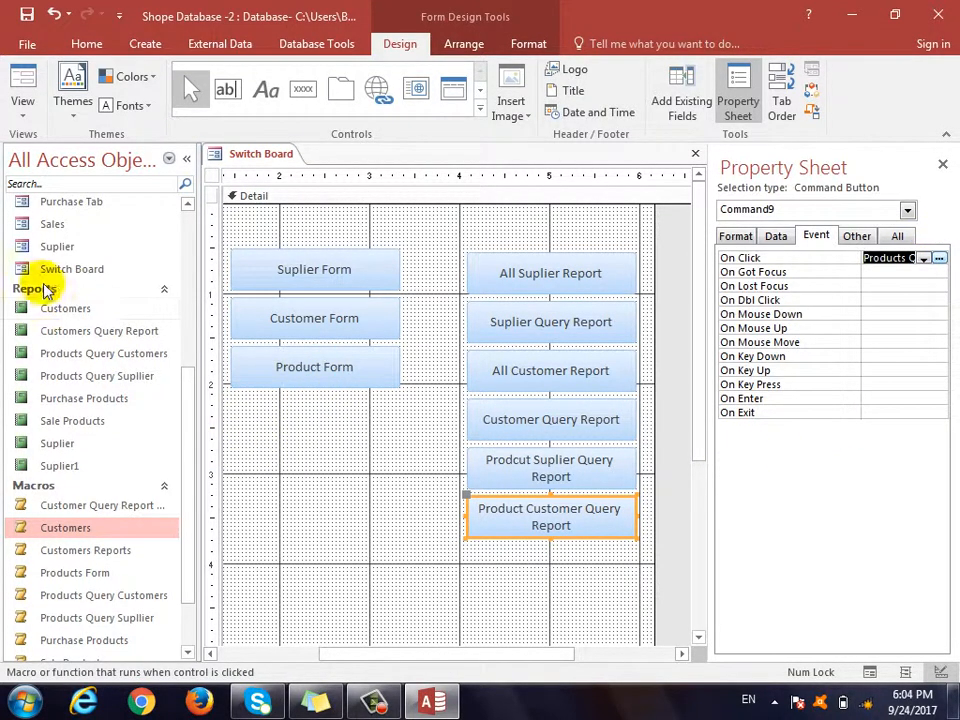
Show the Switch Board in Form View and test All Suplier Report, checking the report's remaining columns before closing it.
click(23, 106)
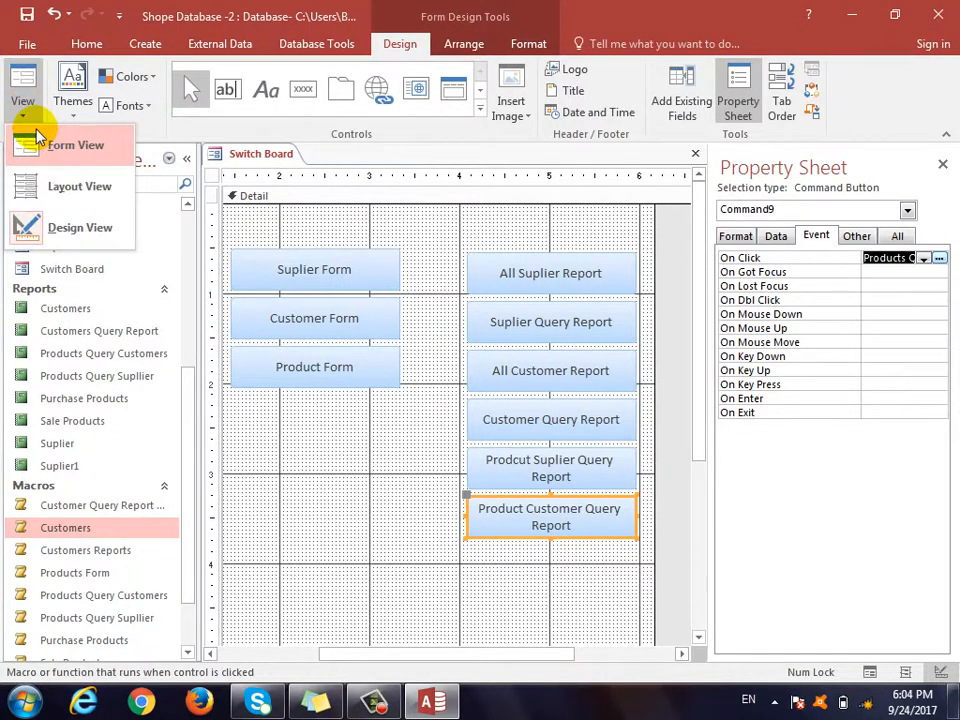
click(60, 145)
click(651, 231)
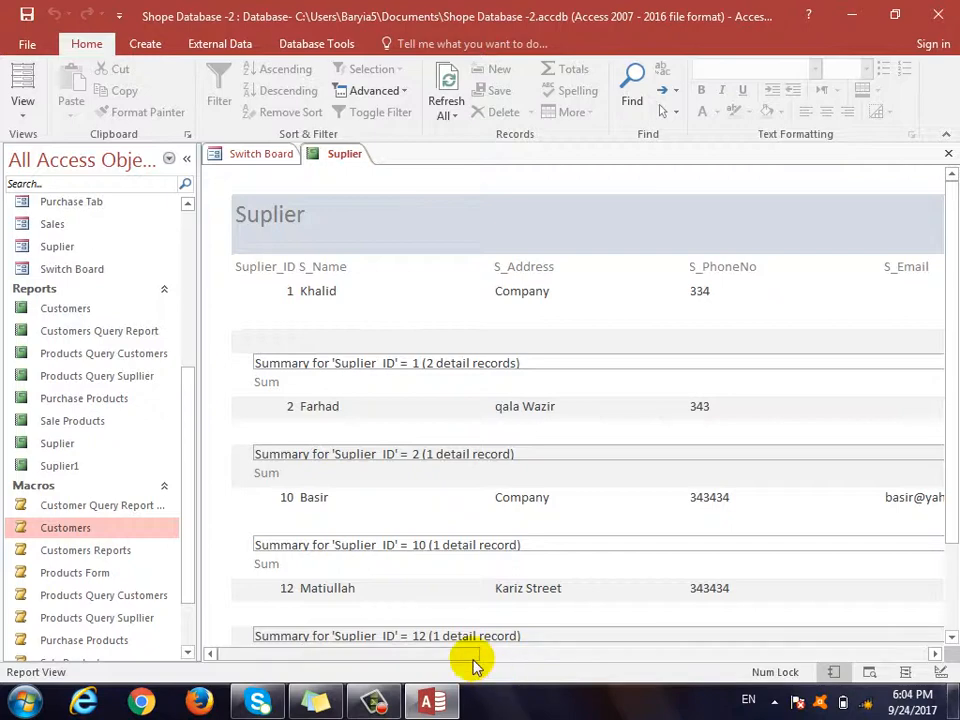
drag(472, 658, 785, 660)
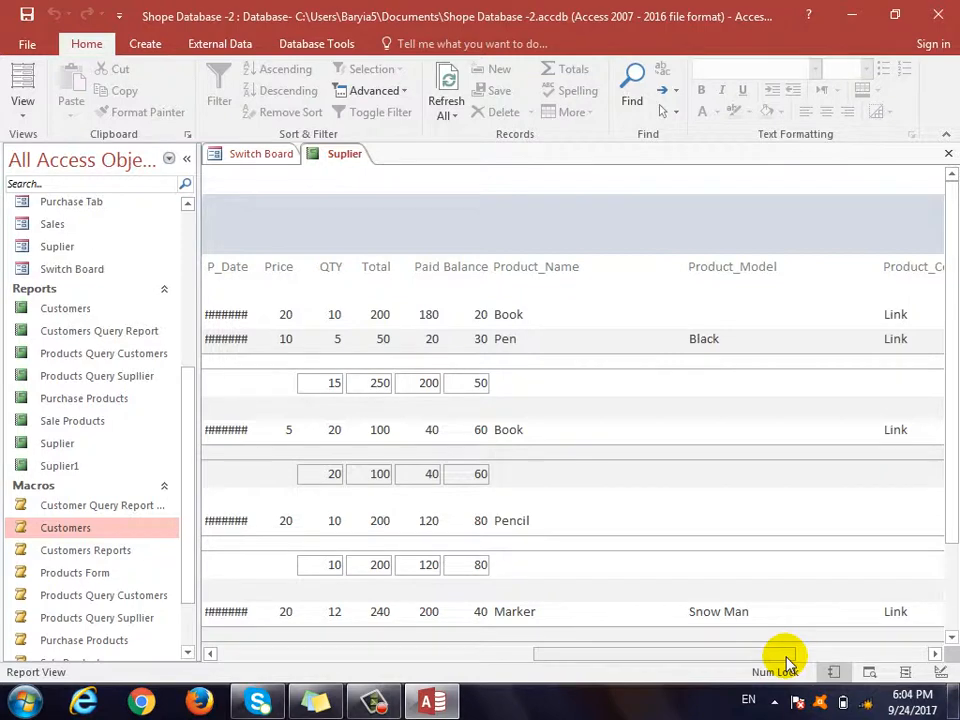
click(948, 155)
Test the Suplier Query Report button with a supplier's name as the parameter and close the report.
click(643, 292)
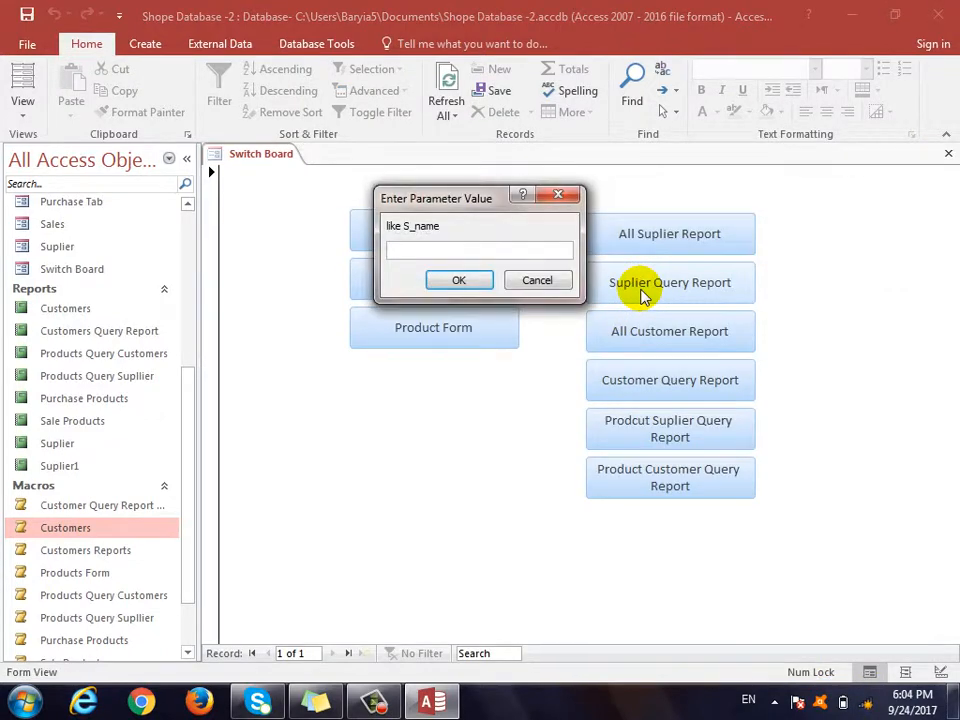
text(khalid)
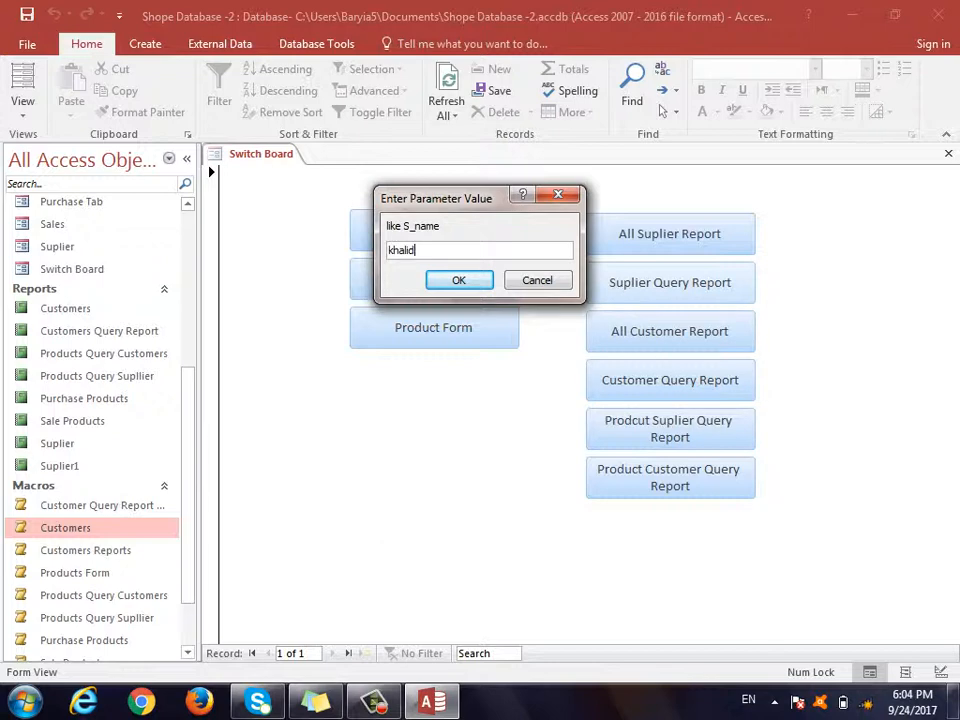
key(Return)
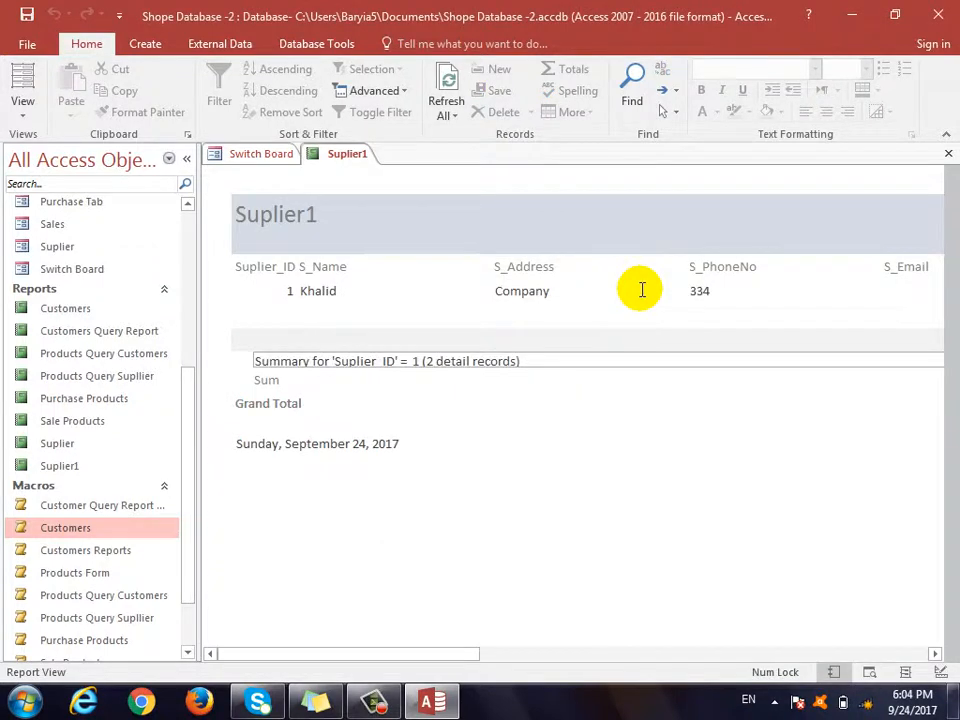
click(948, 153)
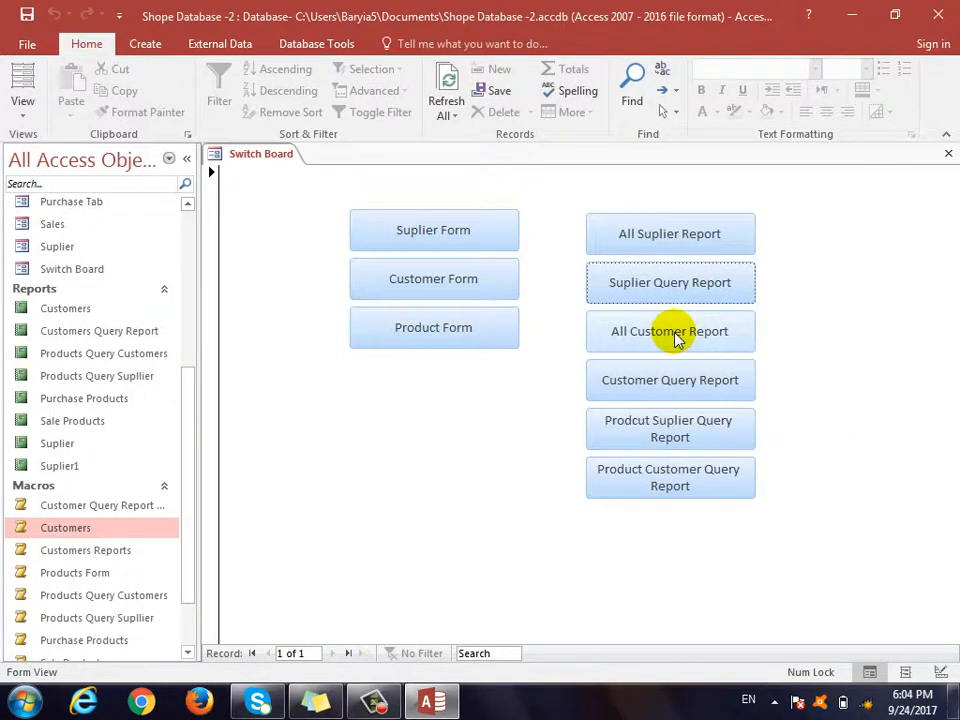
Test All Customer Report and Customer Query Report, entering a customer's name for the query, and close both reports.
click(668, 336)
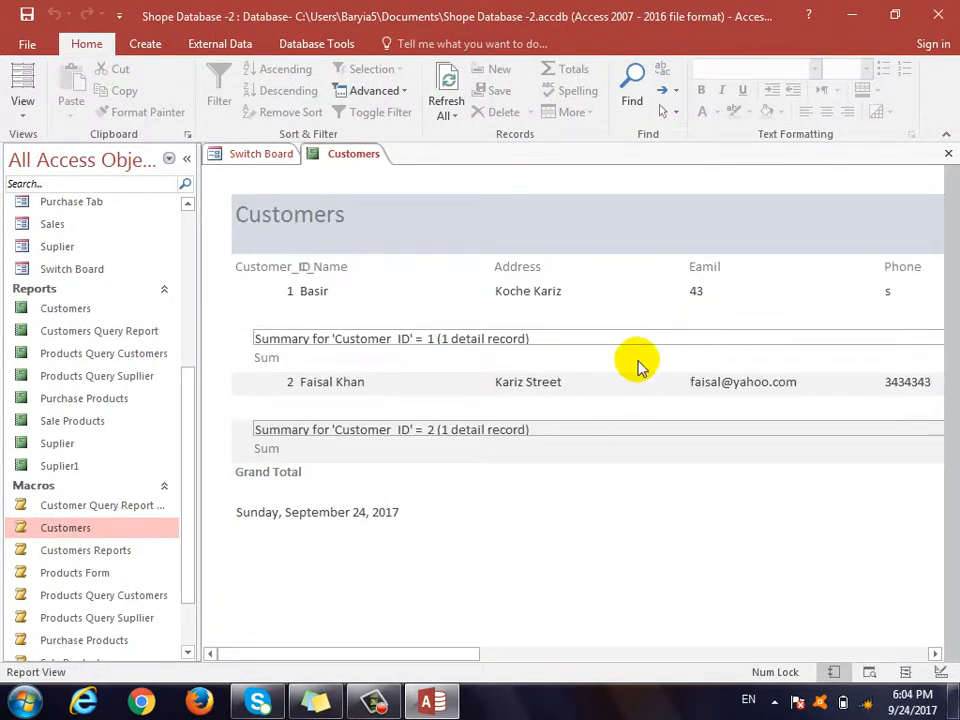
click(948, 153)
click(690, 381)
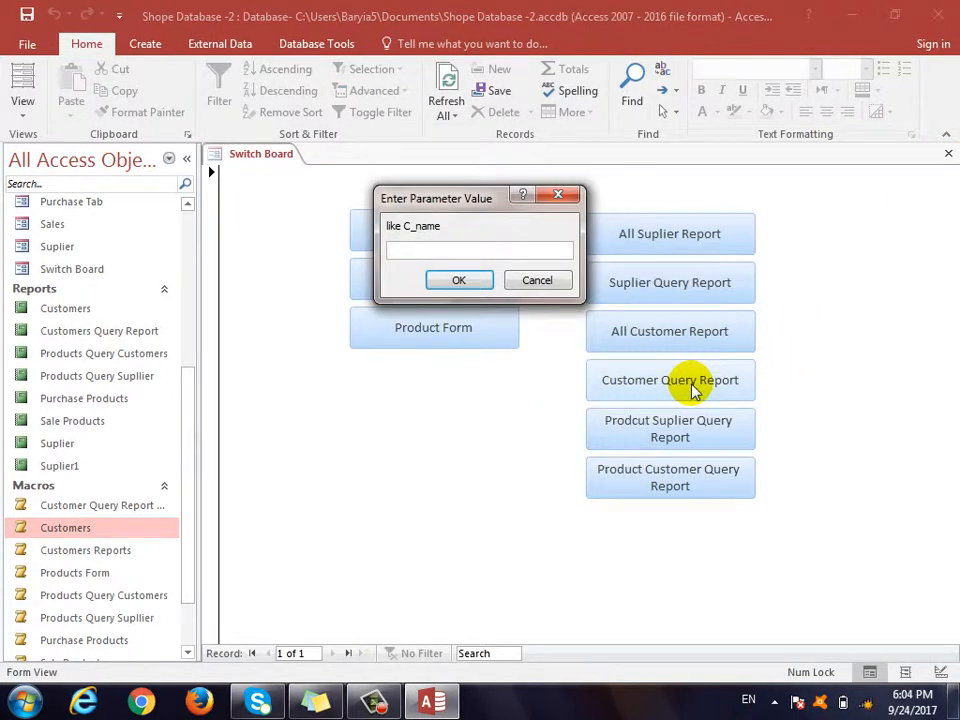
text(basir)
key(Return)
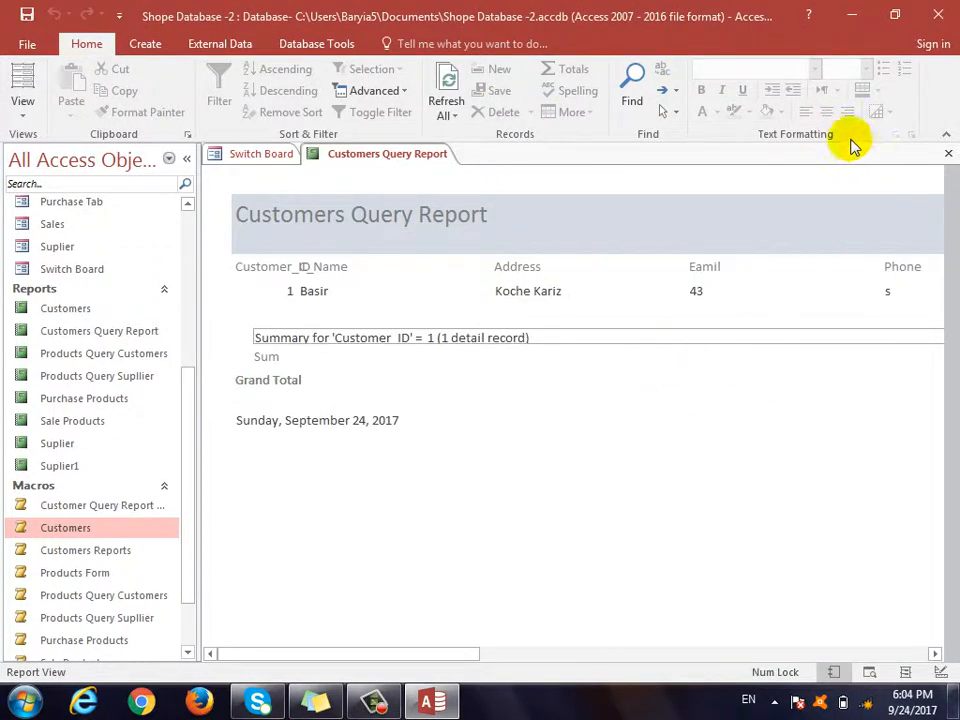
click(948, 155)
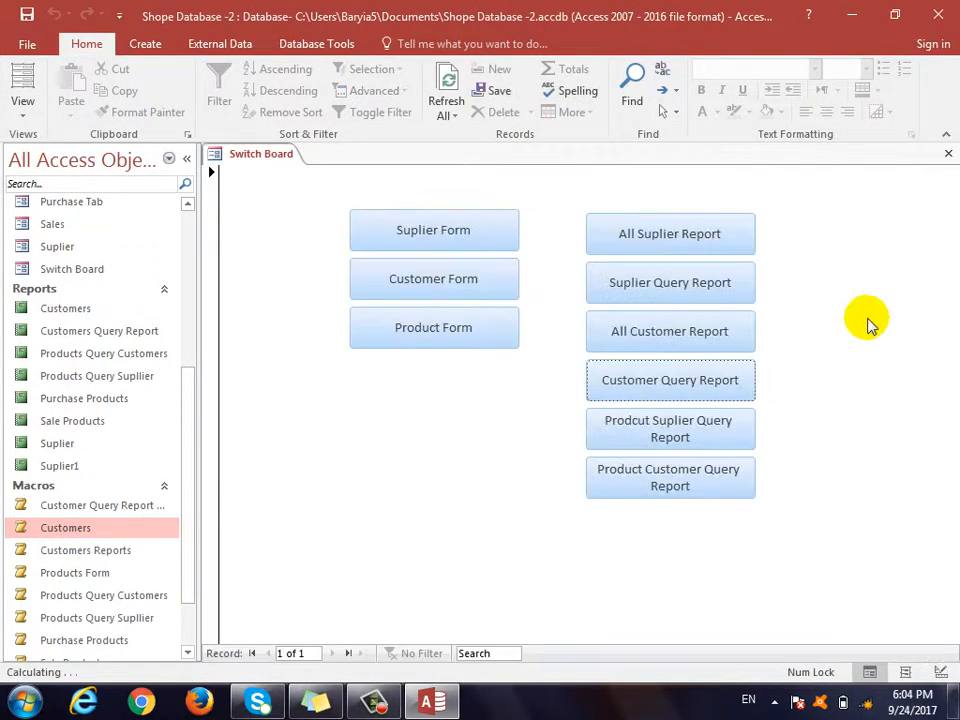
Test the Prodcut Suplier Query Report button with the product name pen, check the supplier columns and close the report.
click(686, 440)
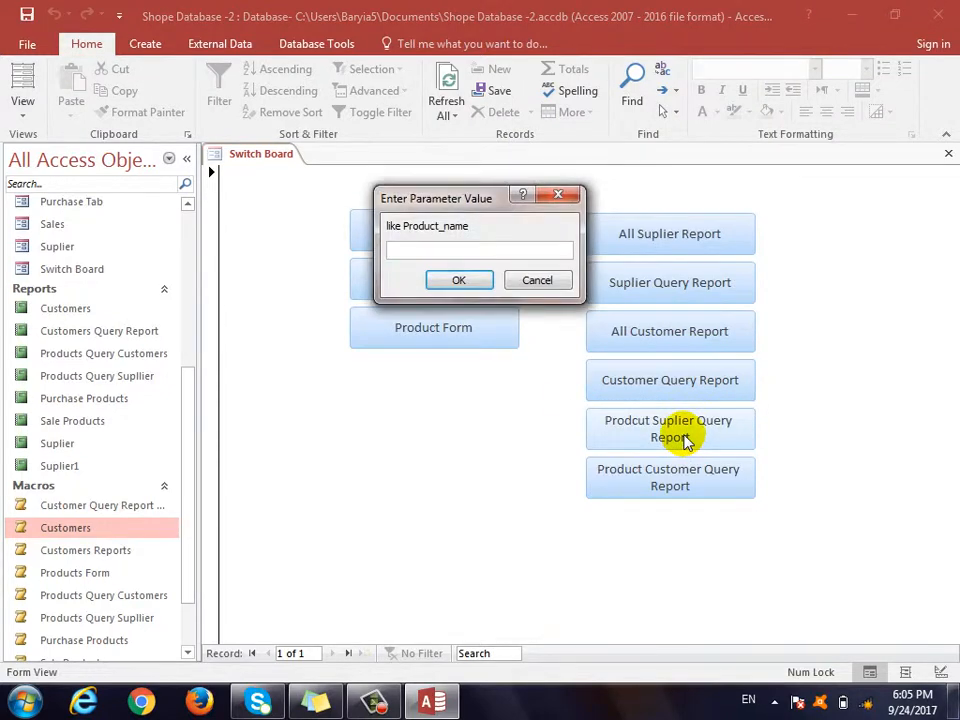
text(pen)
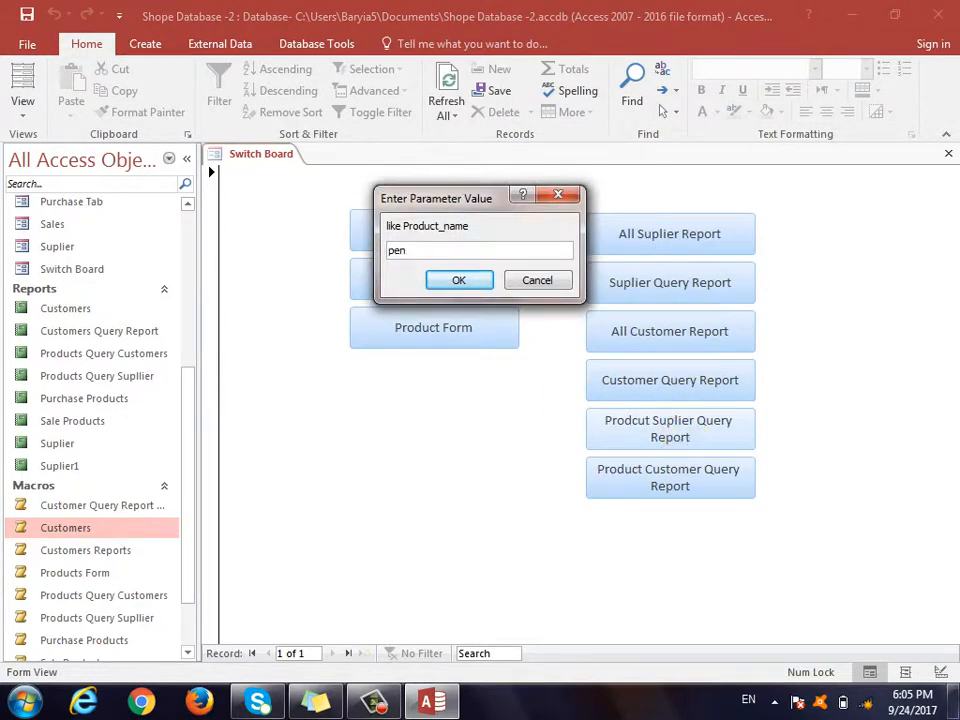
key(Return)
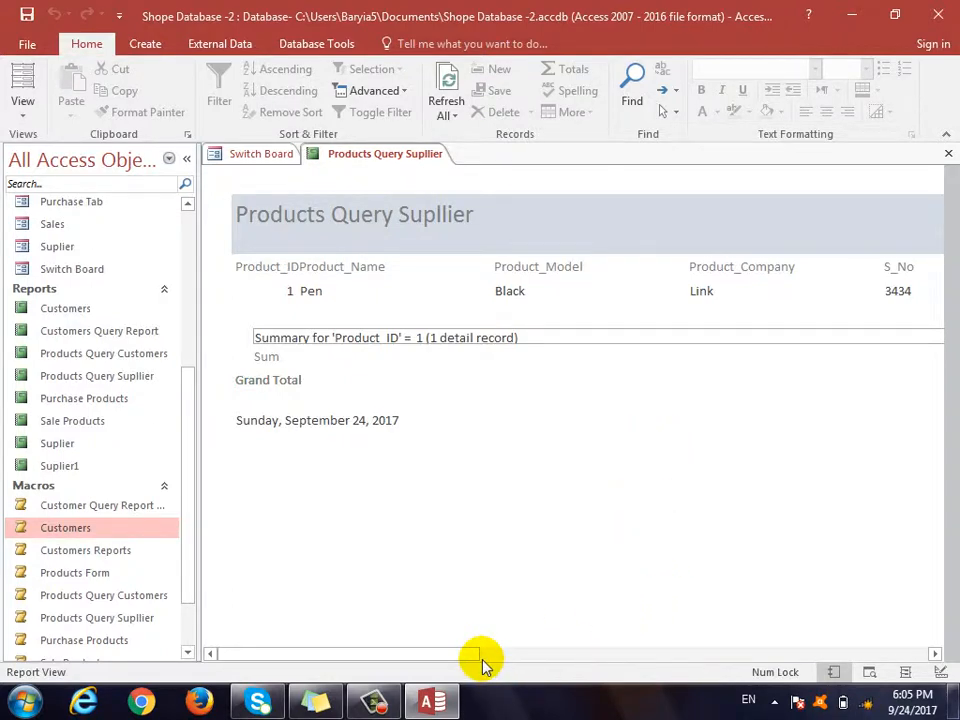
click(540, 660)
drag(540, 660, 596, 666)
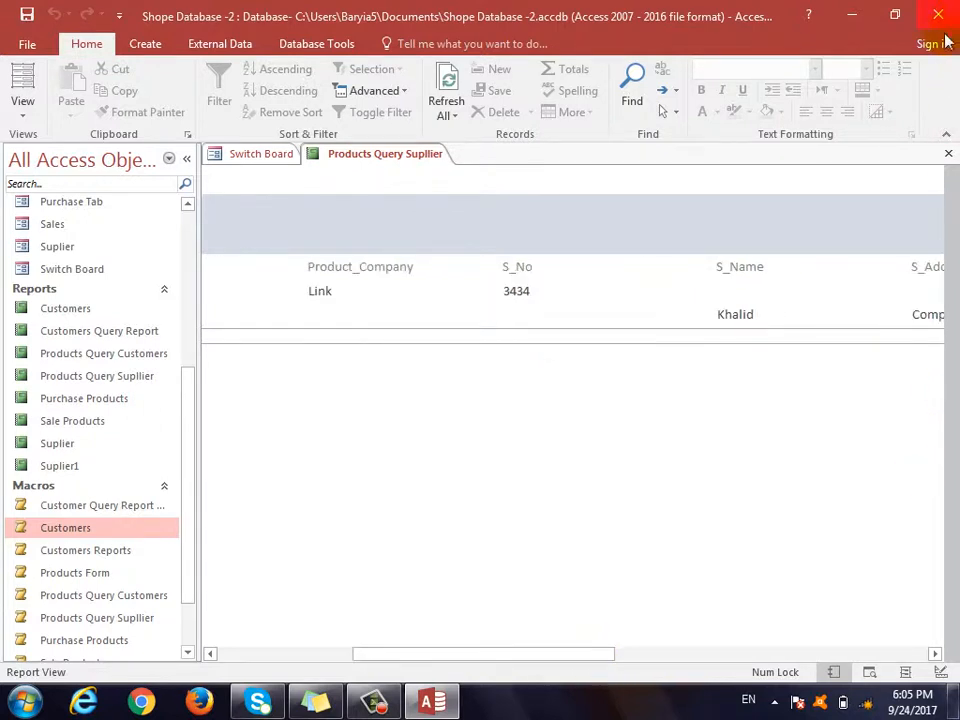
click(948, 153)
Test the Product Customer Query Report button with the product name pen, check the customer columns and close the report.
click(652, 477)
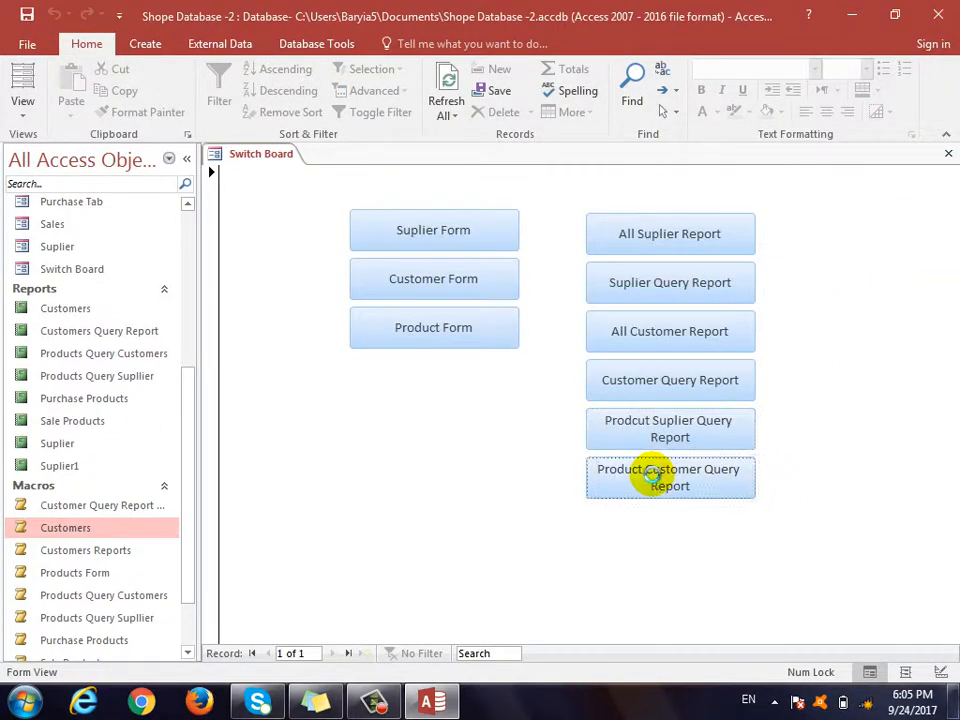
text(pe)
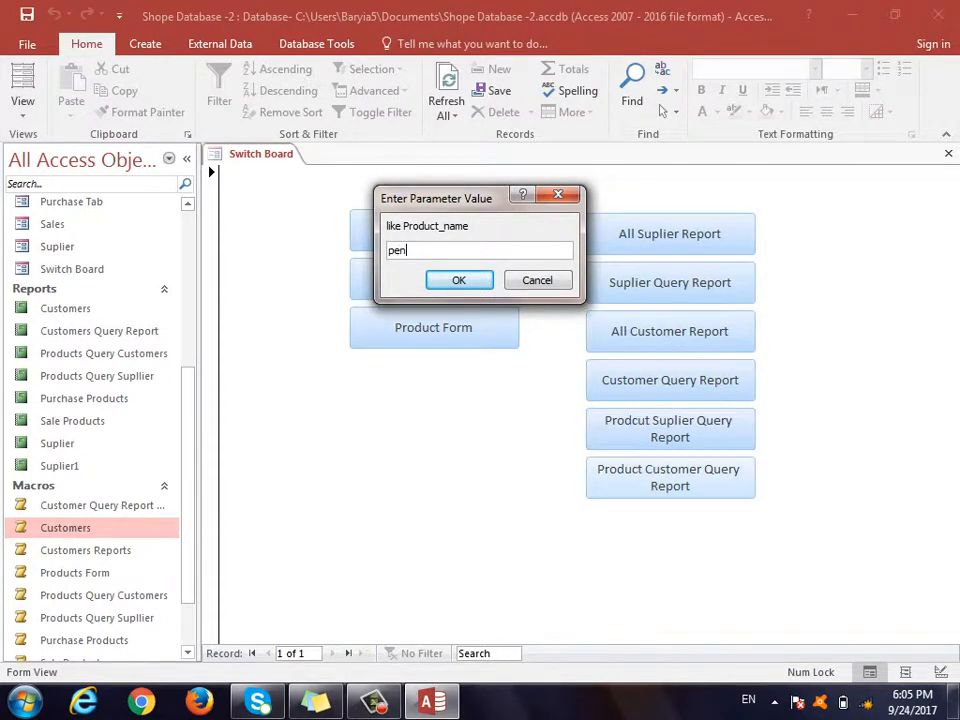
text(n)
key(Return)
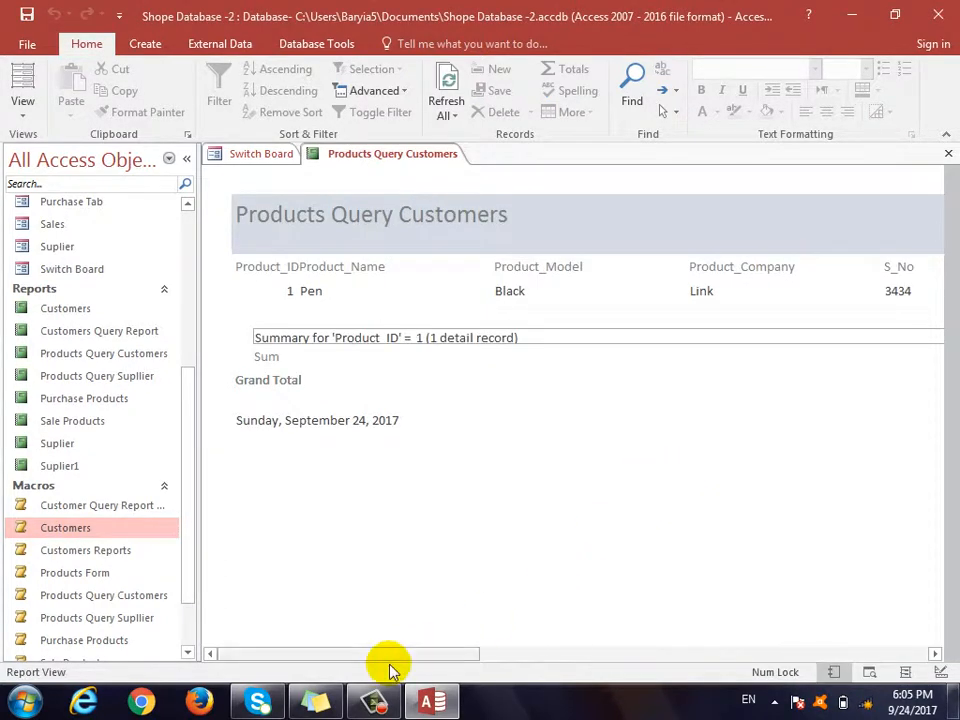
drag(390, 664, 632, 655)
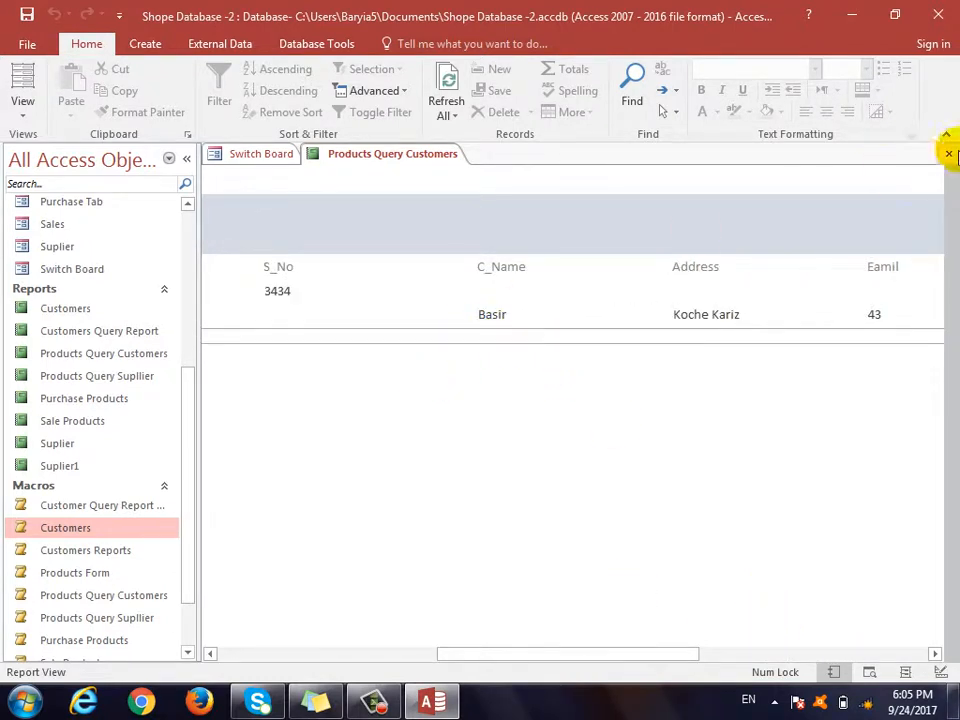
click(948, 153)
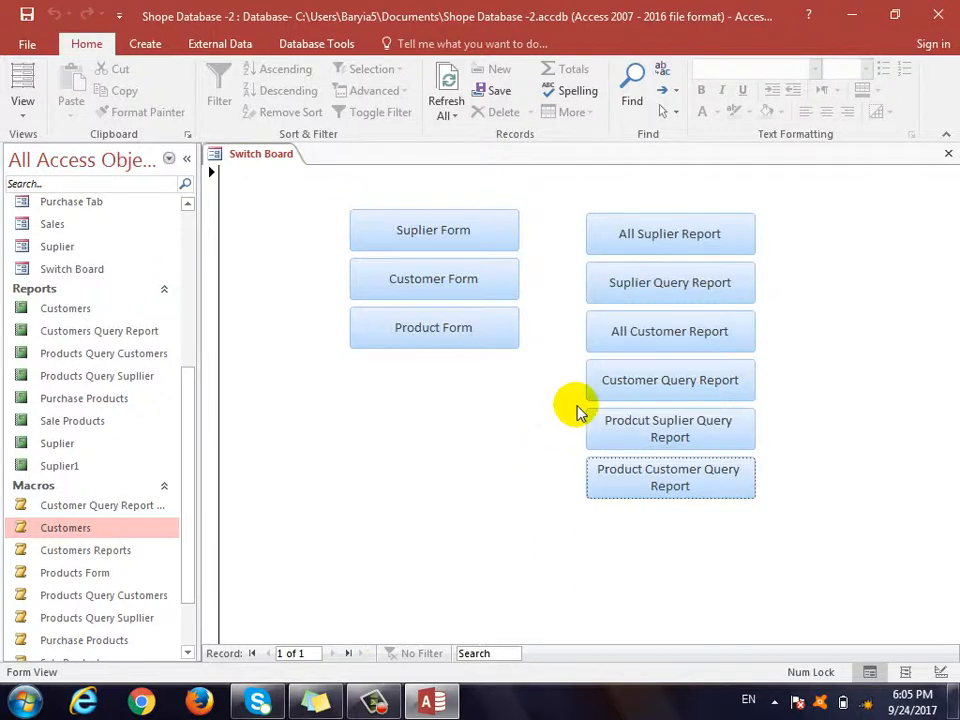
Open the Suplier Form from the Switch Board and start a new record with a supplier ID.
click(452, 252)
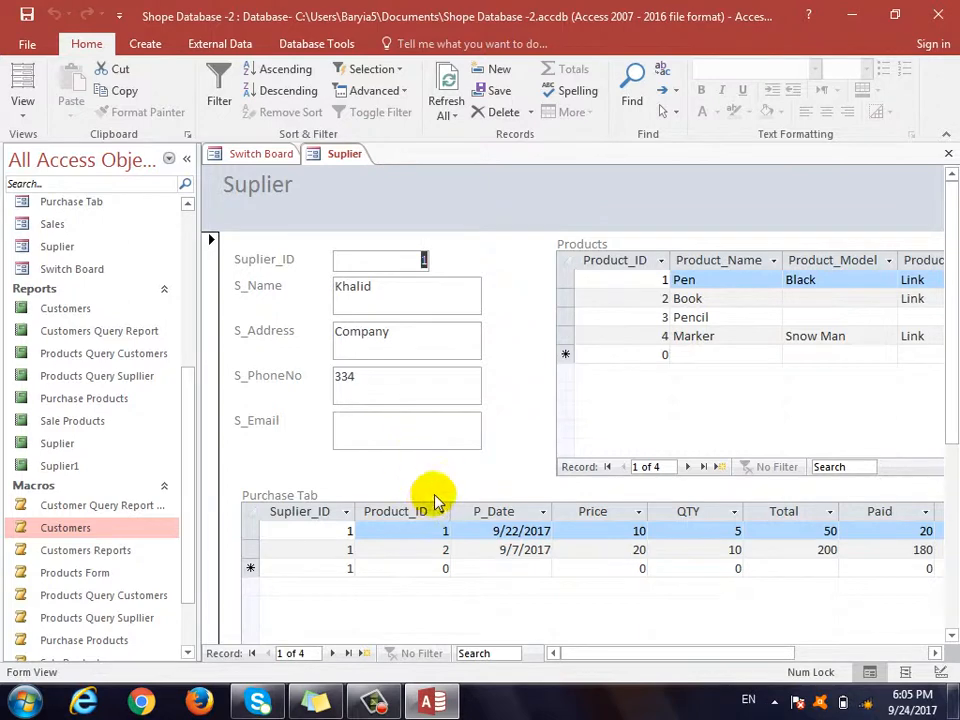
click(366, 653)
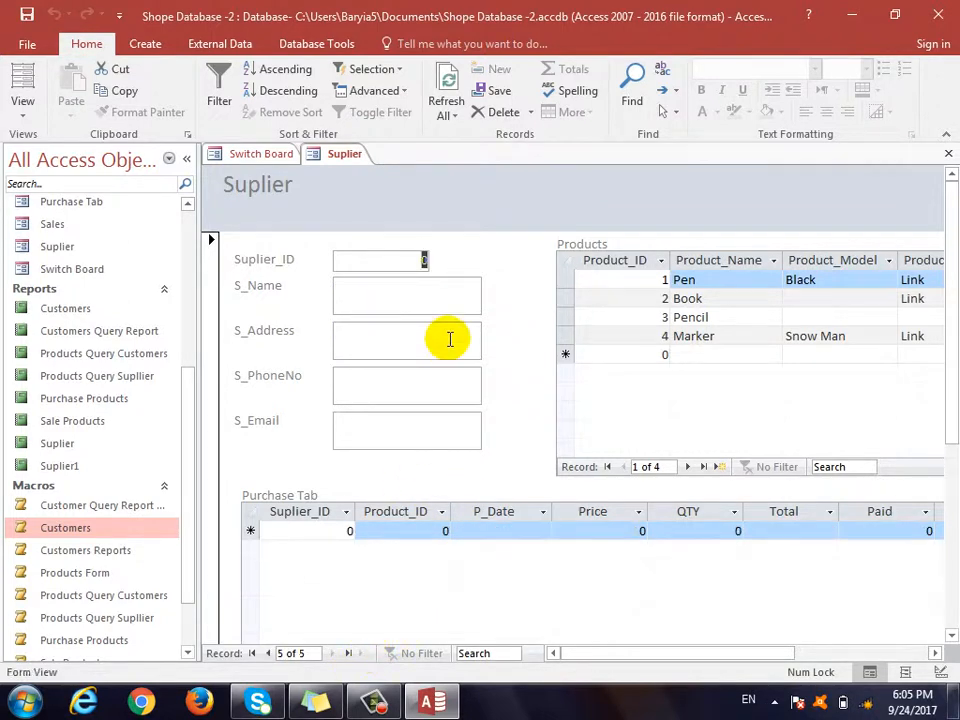
text(100)
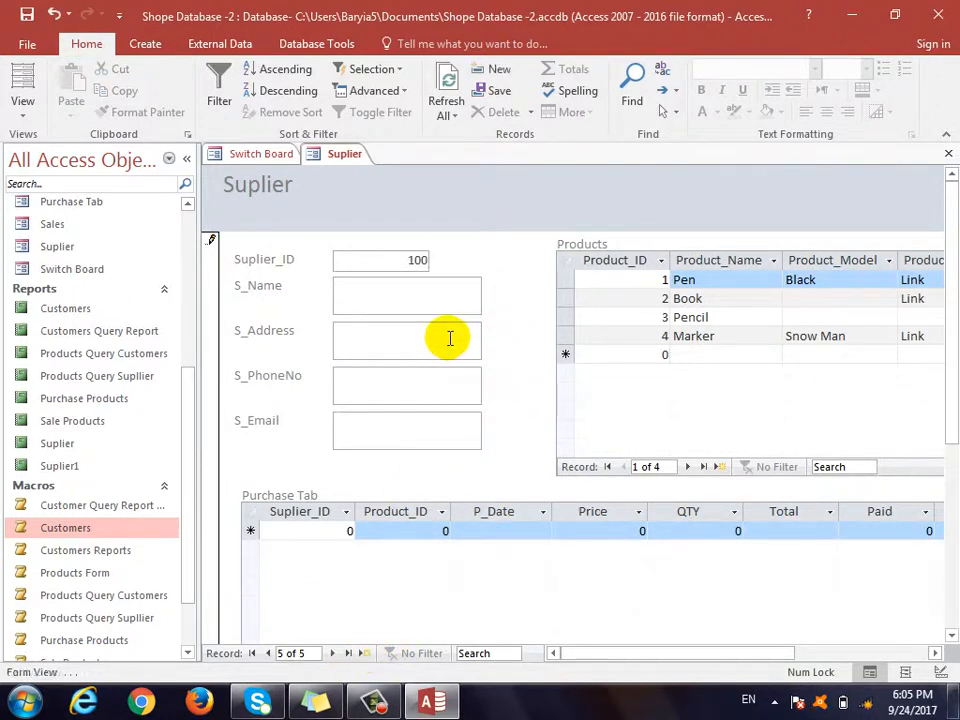
Fill in the new supplier's name, address and phone number, leaving the S_Email field empty.
click(440, 296)
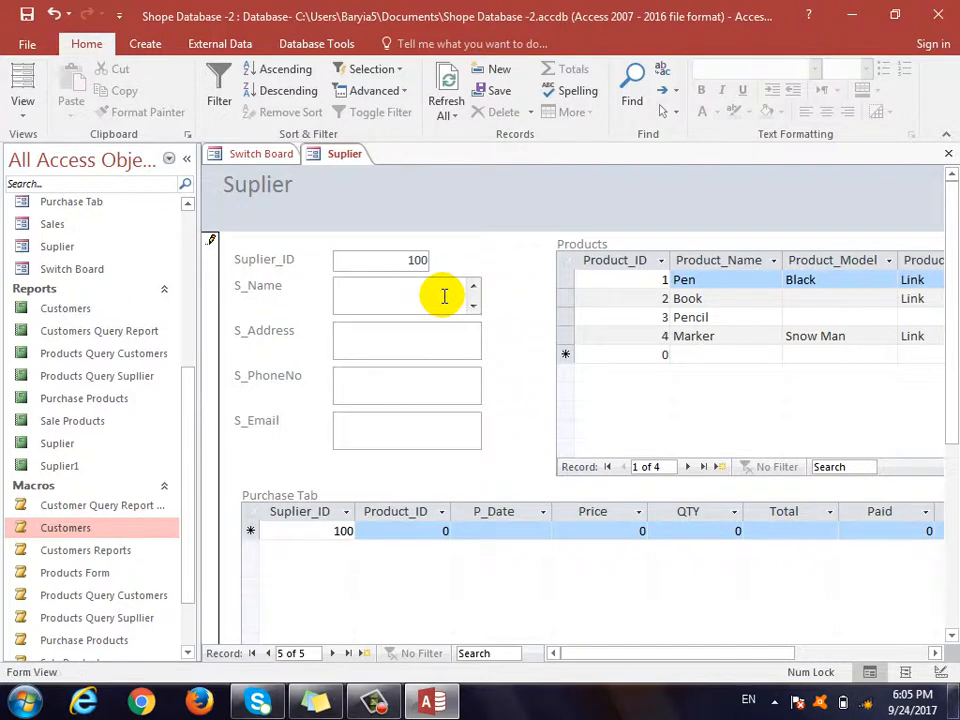
text(Jawid)
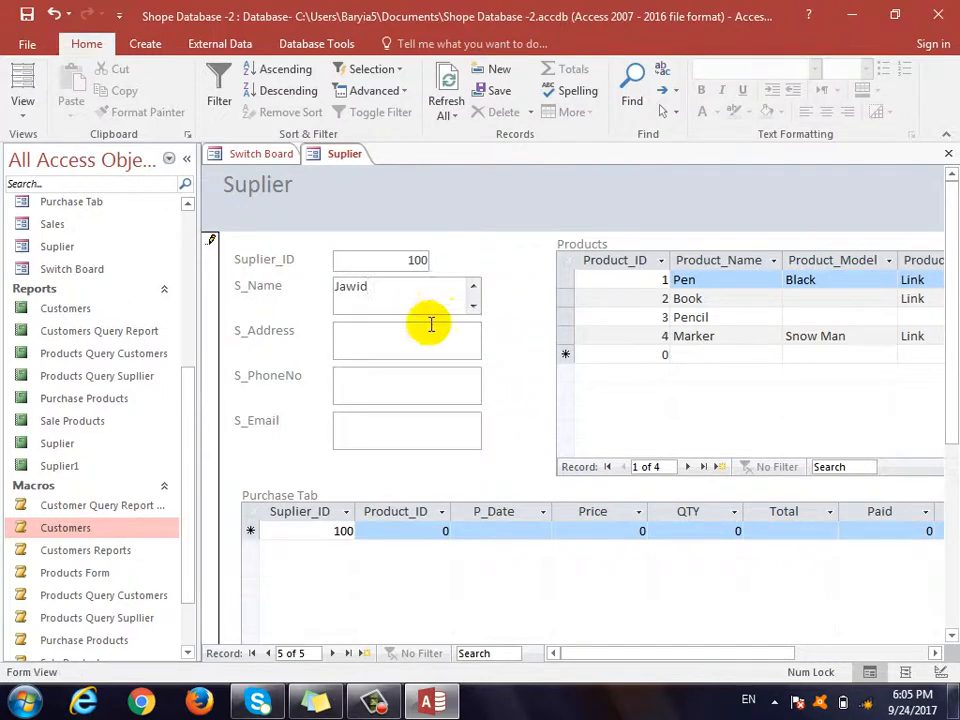
click(429, 336)
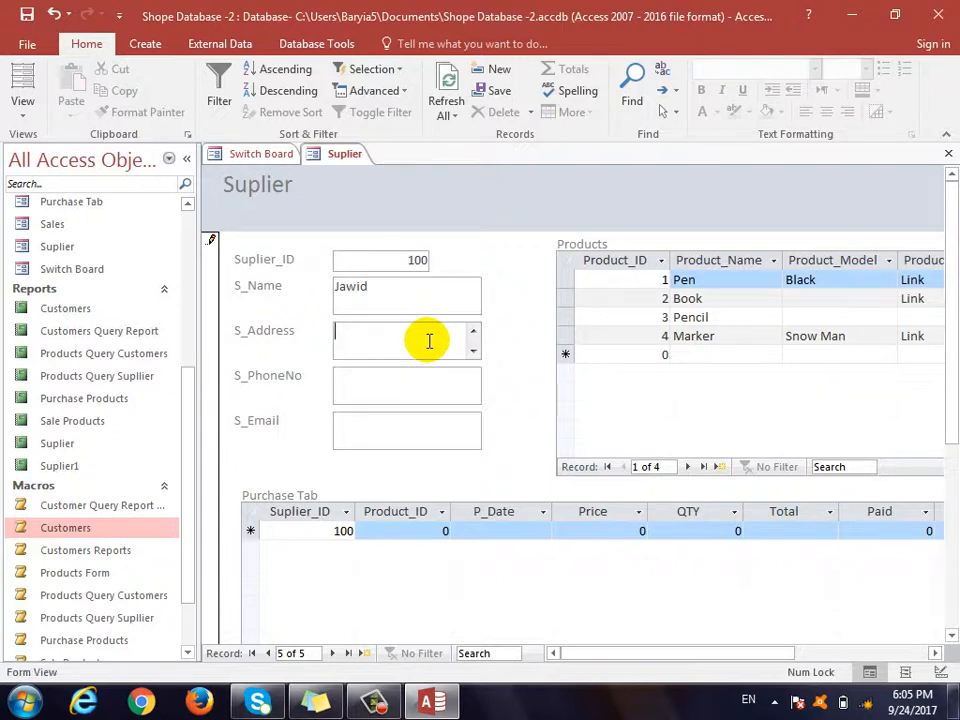
text(Kote Sange)
click(447, 388)
text(343434)
click(394, 441)
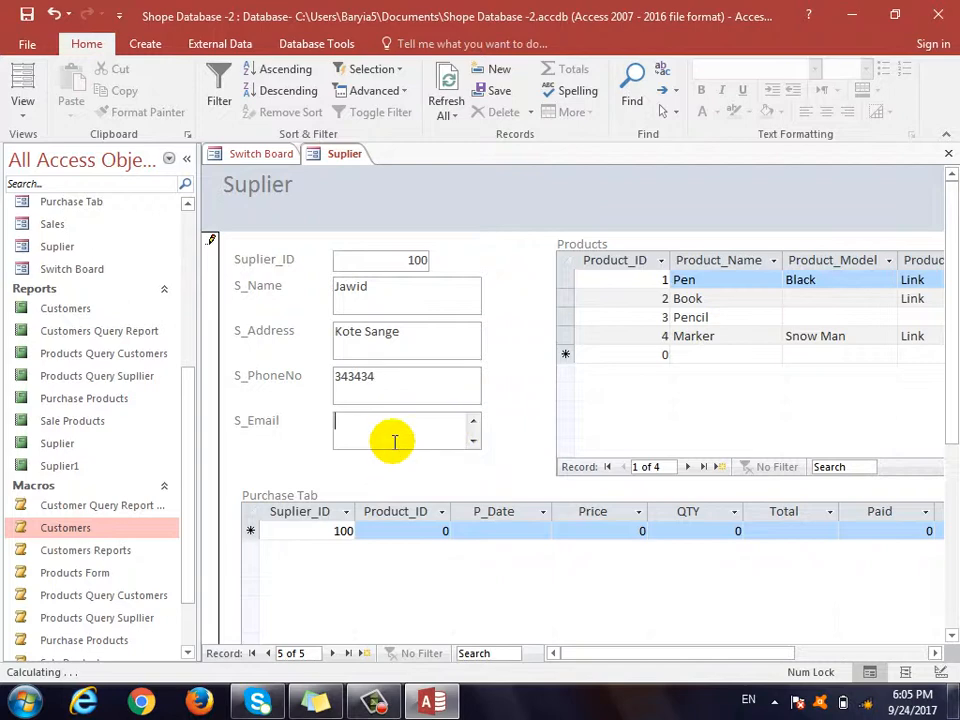
Start a purchase record for the new supplier with Product_ID 4 and purchase date 9/13/2017.
click(433, 533)
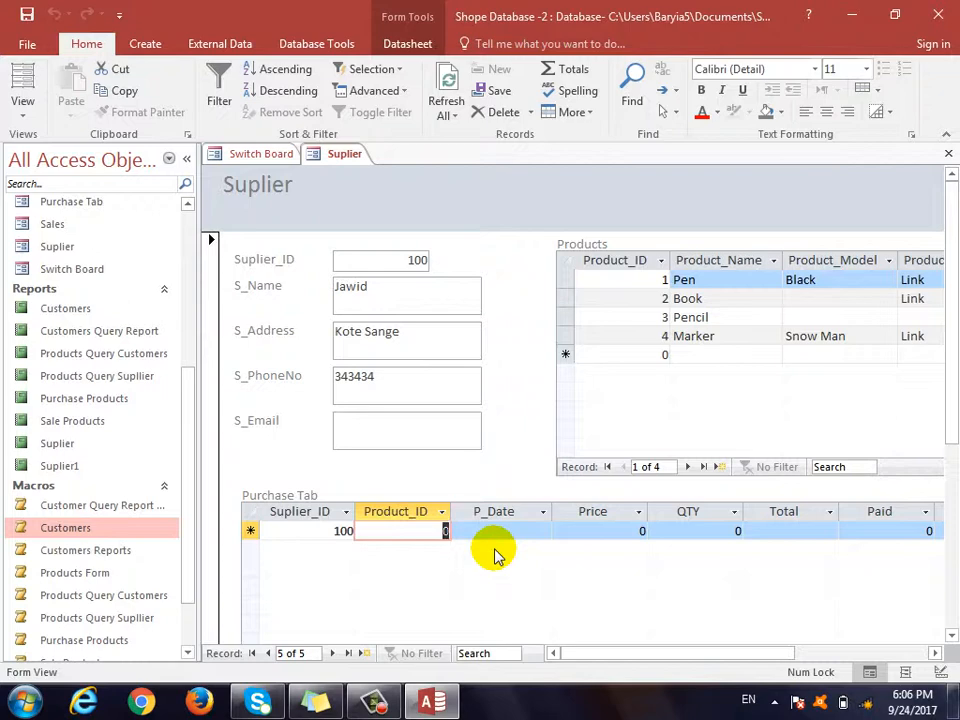
text(4)
click(489, 534)
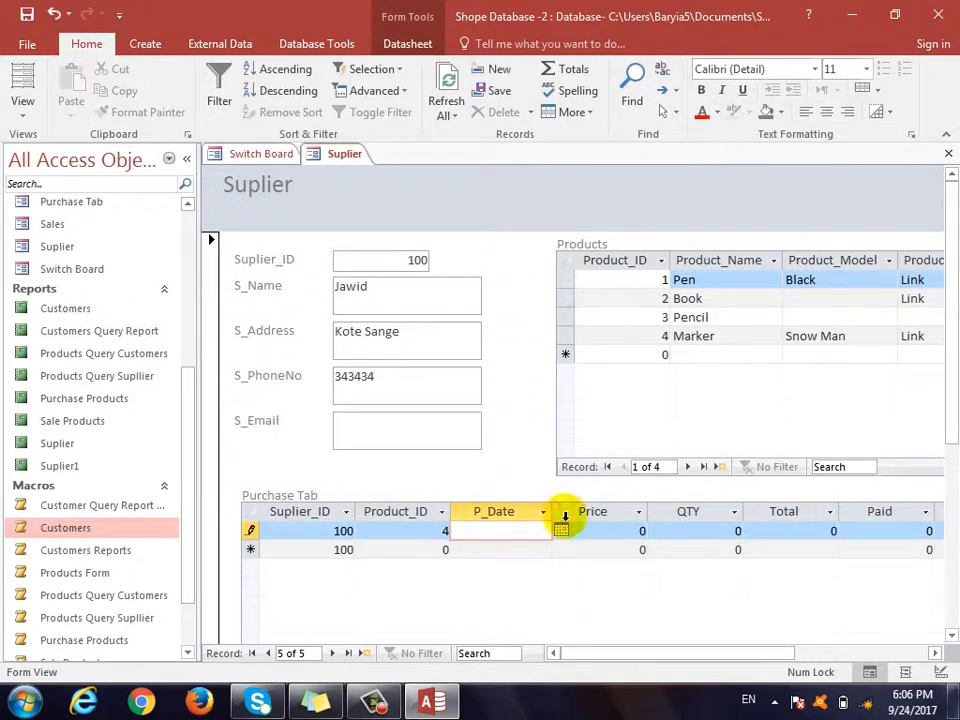
click(561, 530)
click(465, 597)
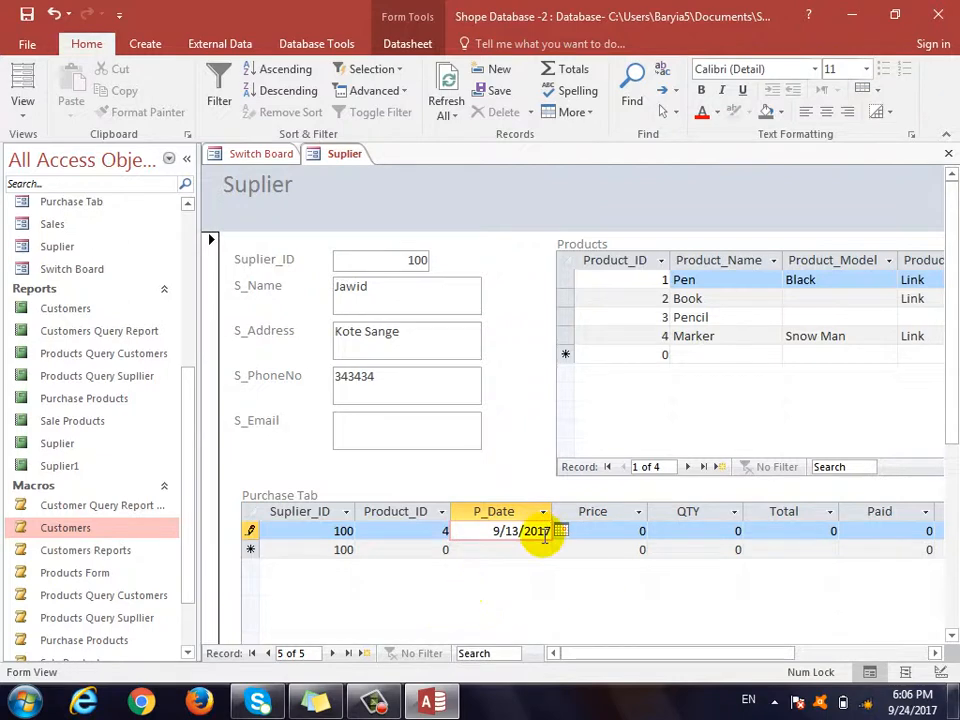
Enter price 20, quantity 20 and paid amount 250 in the supplier's purchase record, and close the Suplier form.
key(Tab)
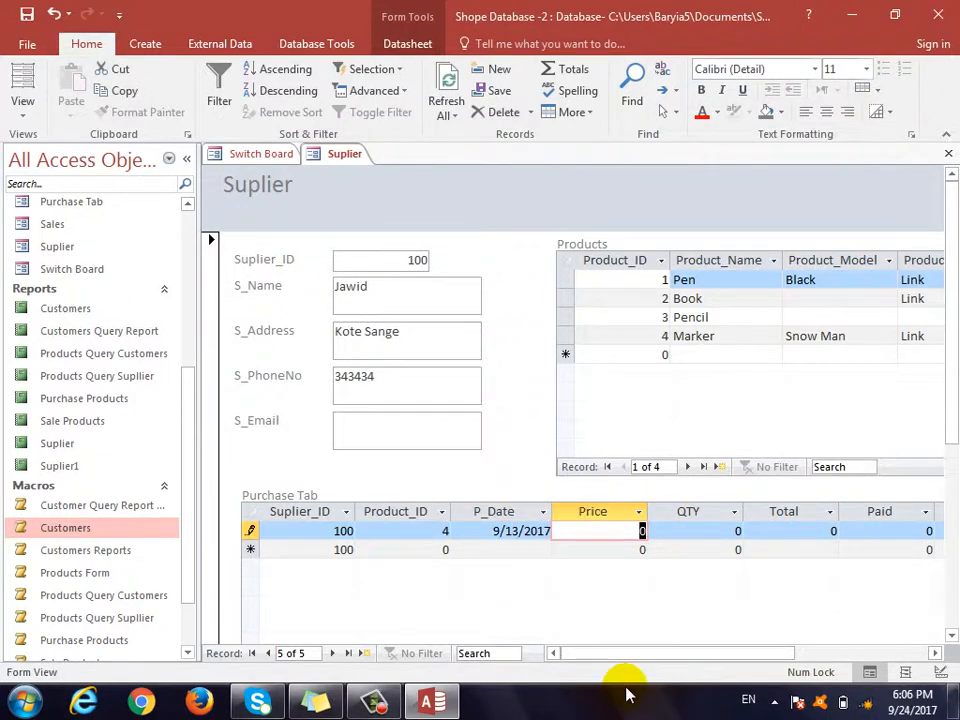
text(20)
key(Tab)
text(2)
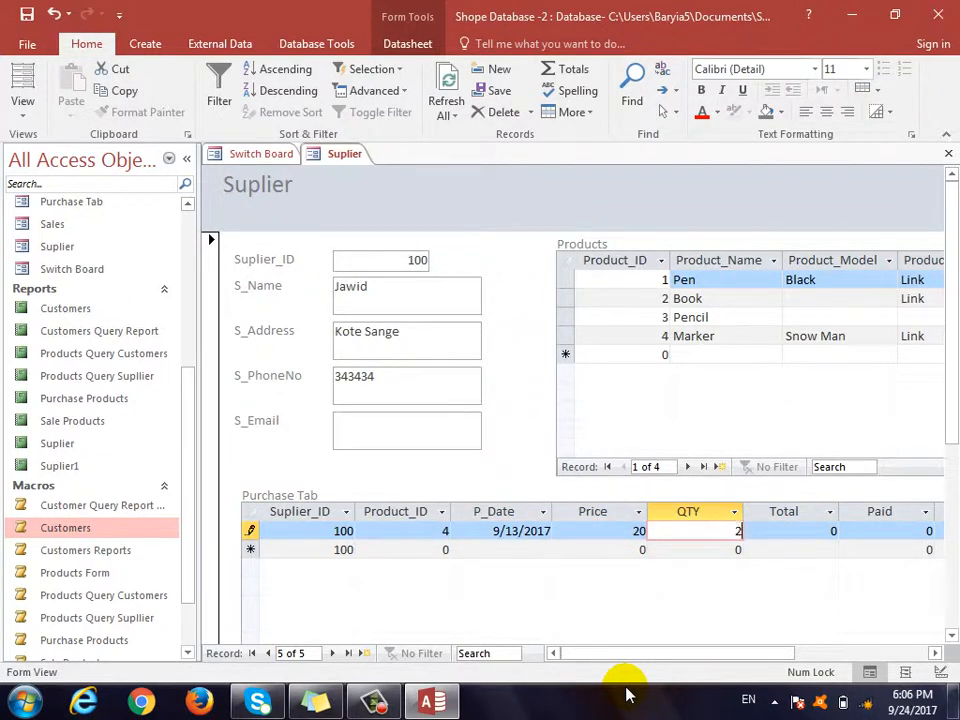
text(0)
key(Tab)
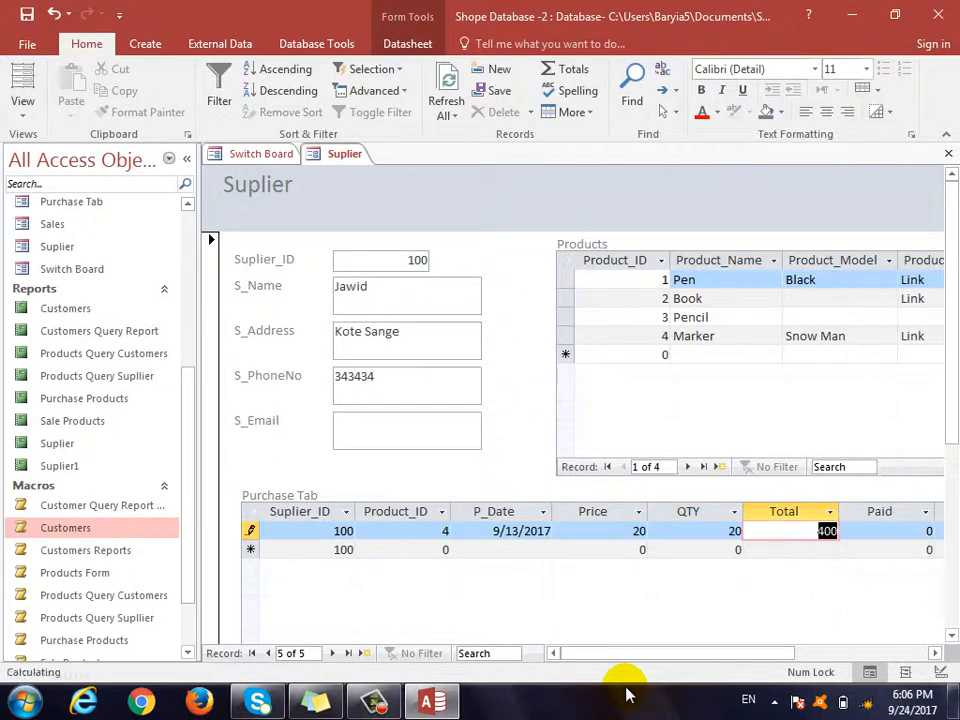
key(Tab)
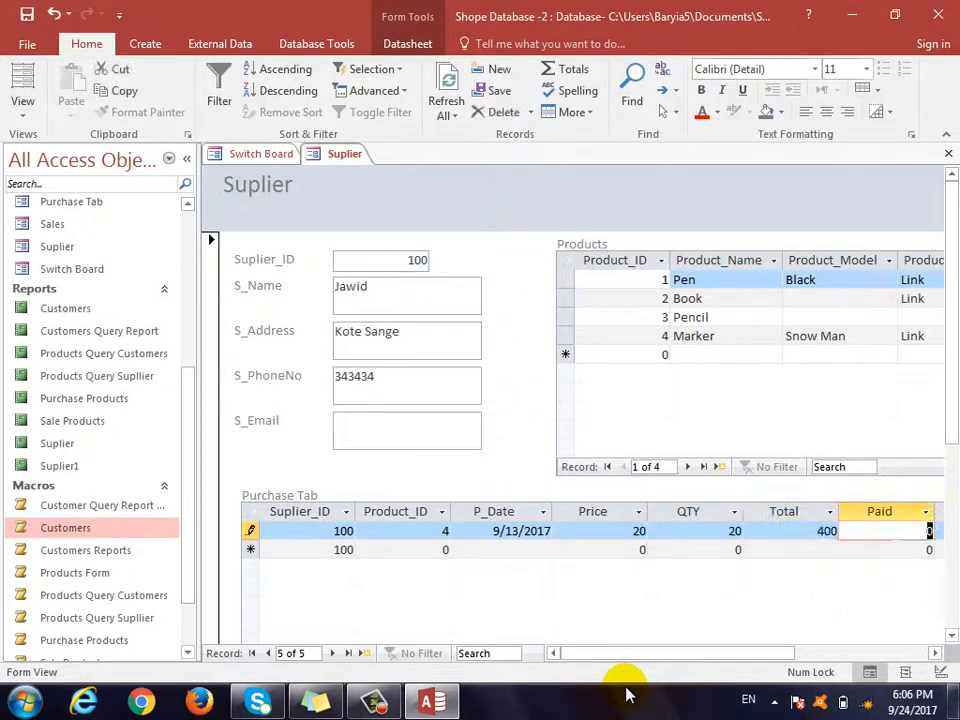
text(250)
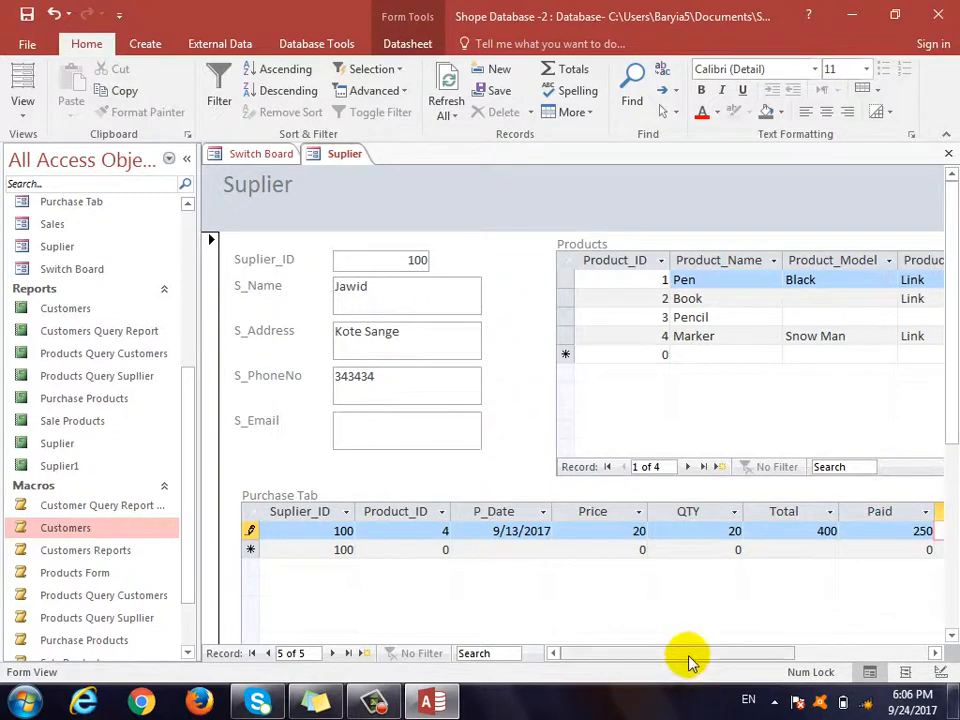
key(Tab)
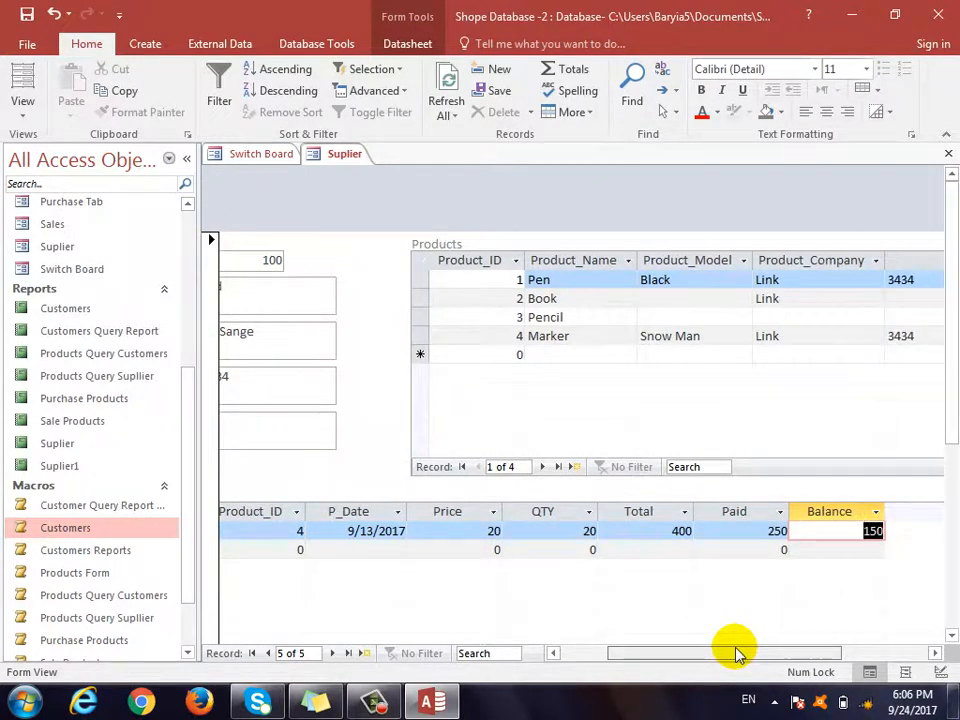
drag(735, 652, 521, 650)
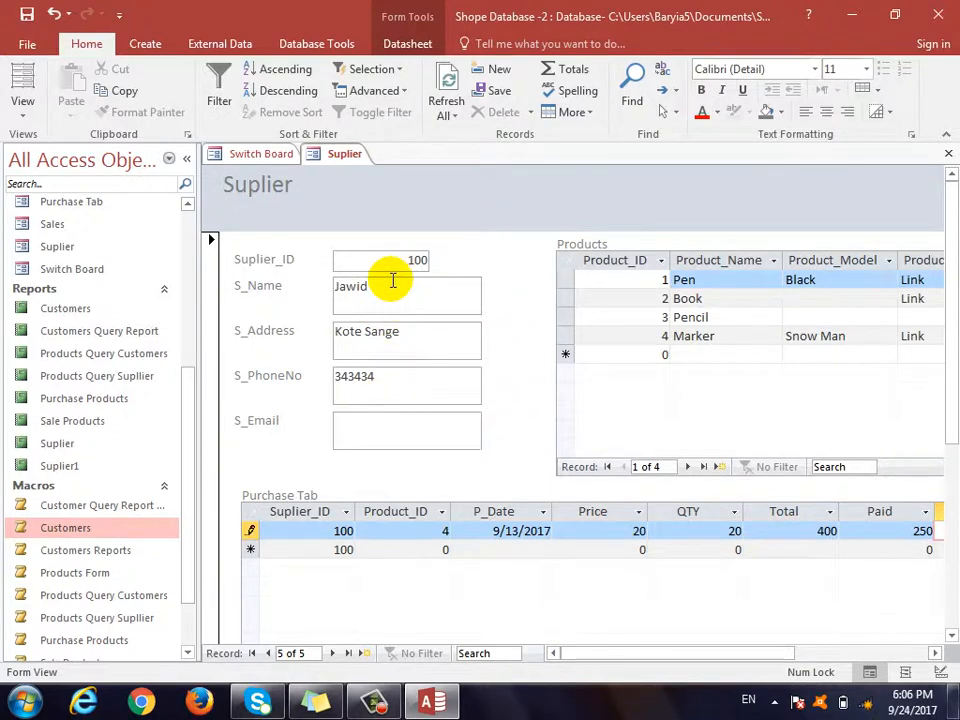
click(390, 297)
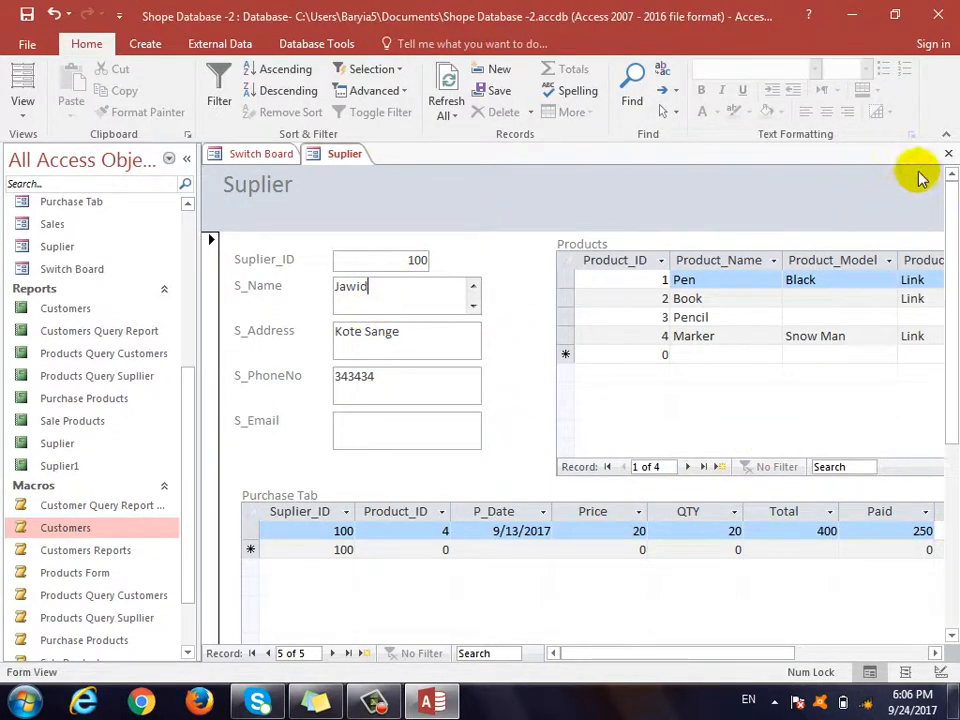
click(948, 153)
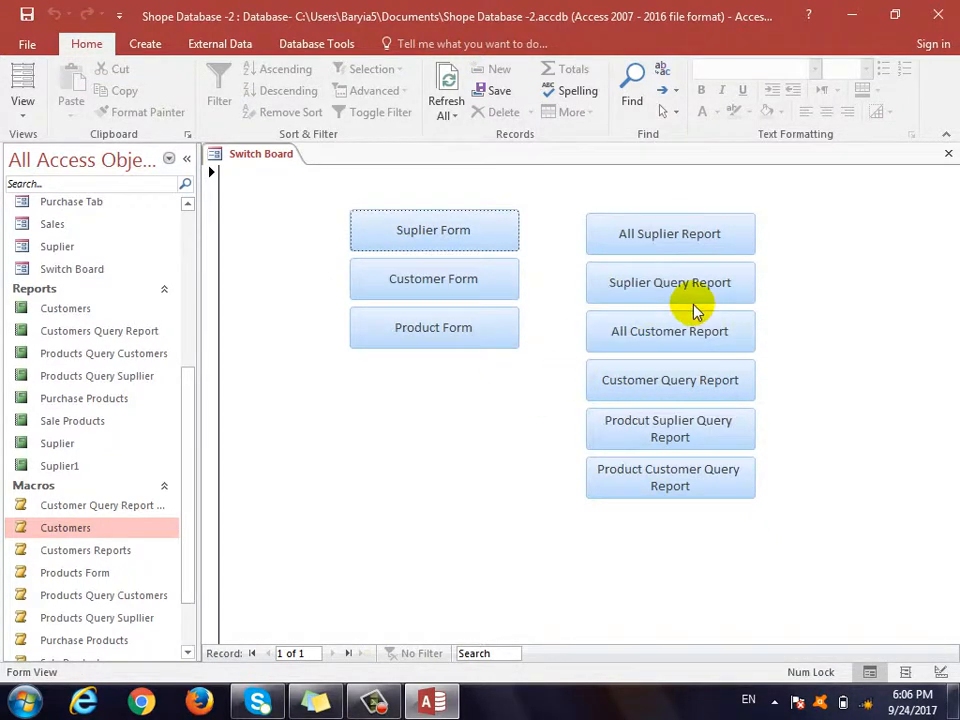
Open All Suplier Report from the Switch Board, check for the newly added supplier and close the report.
click(680, 240)
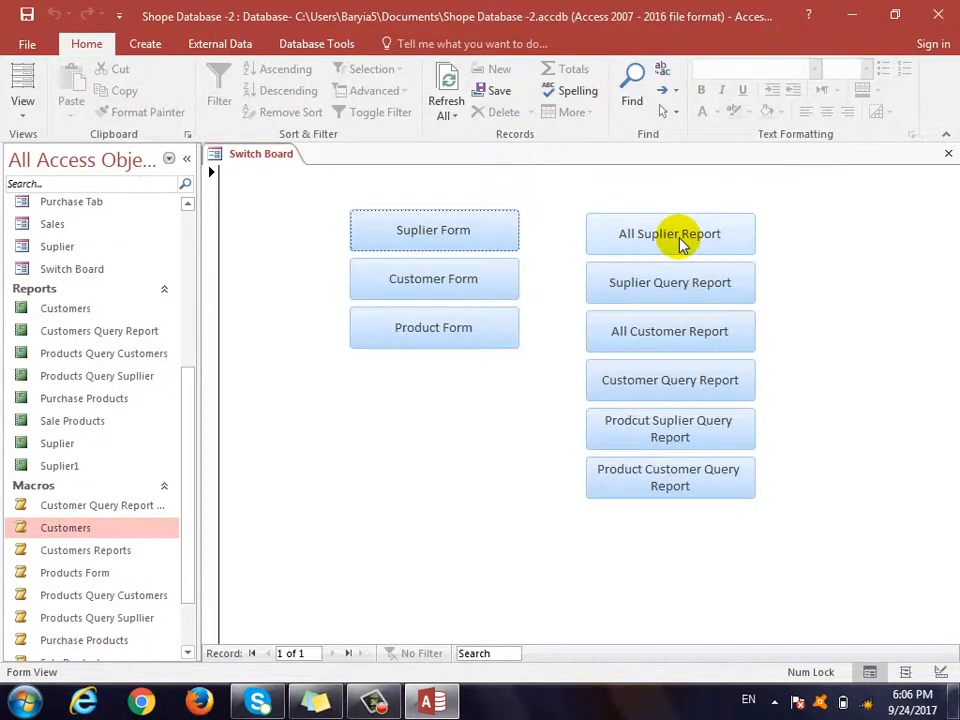
scroll(624, 397, down, 5)
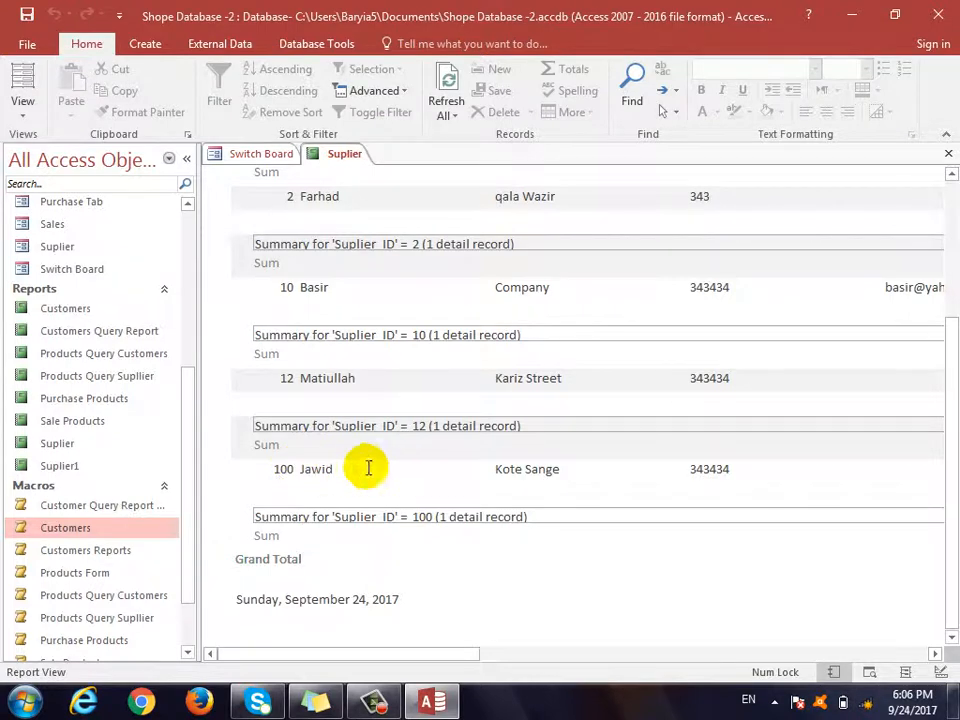
scroll(400, 304, up, 4)
scroll(338, 390, down, 2)
scroll(338, 413, down, 1)
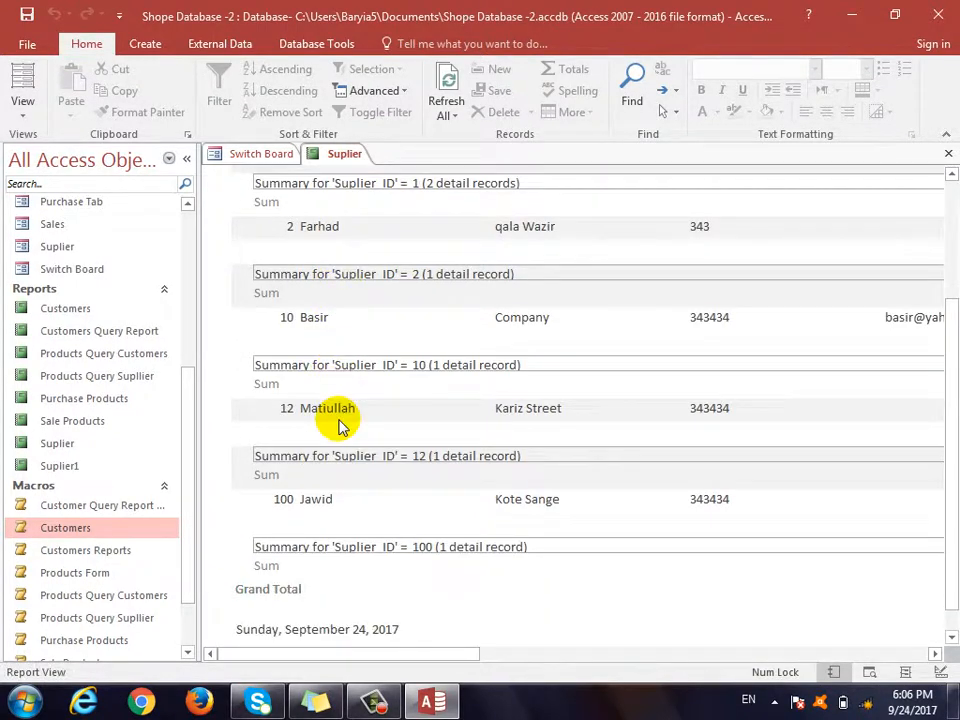
click(948, 153)
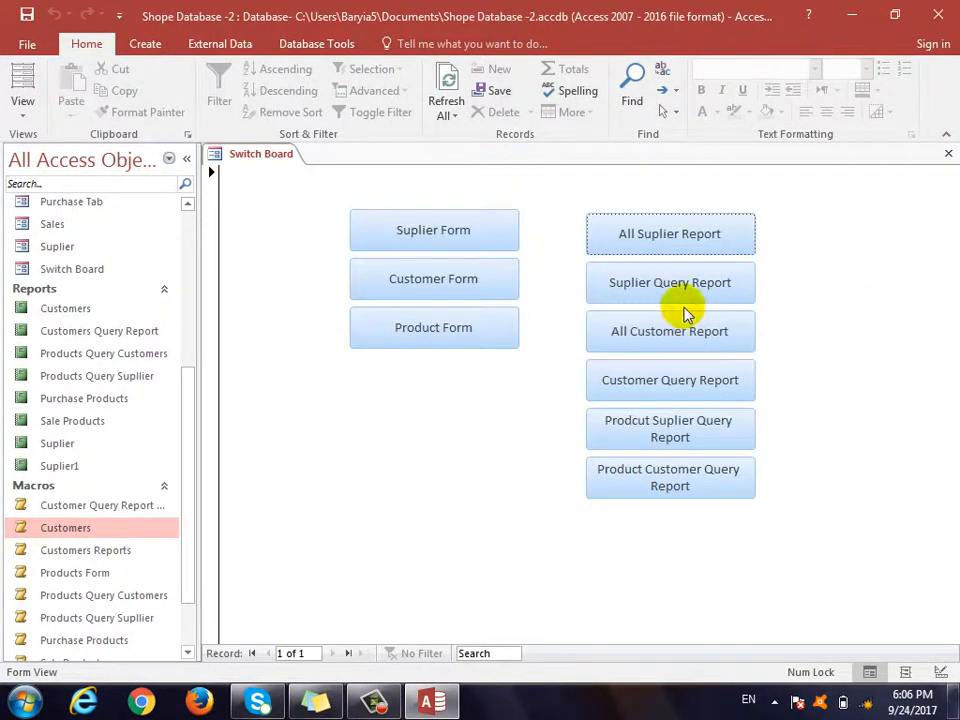
Test Suplier Query Report with the new supplier's name, close it, and open and close the Suplier Form.
click(705, 281)
text(jawid)
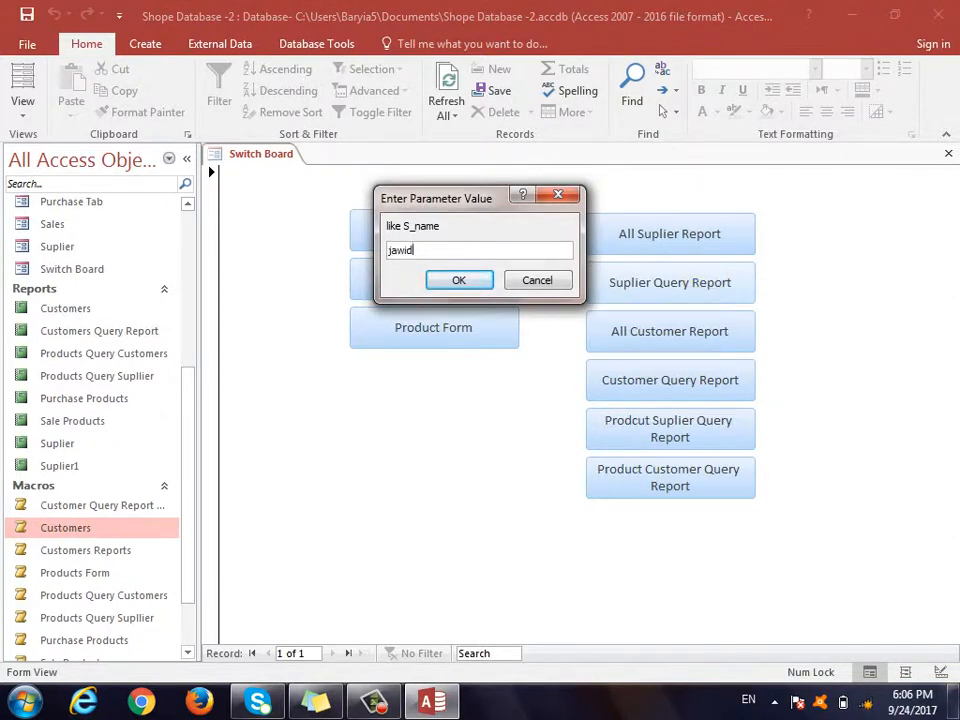
key(Return)
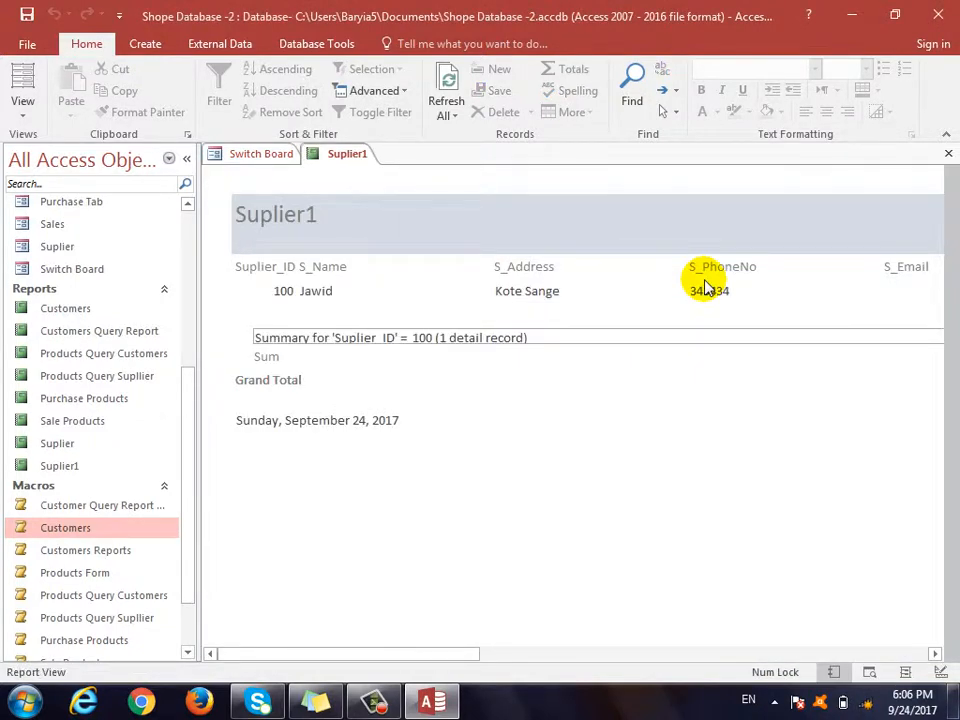
click(947, 153)
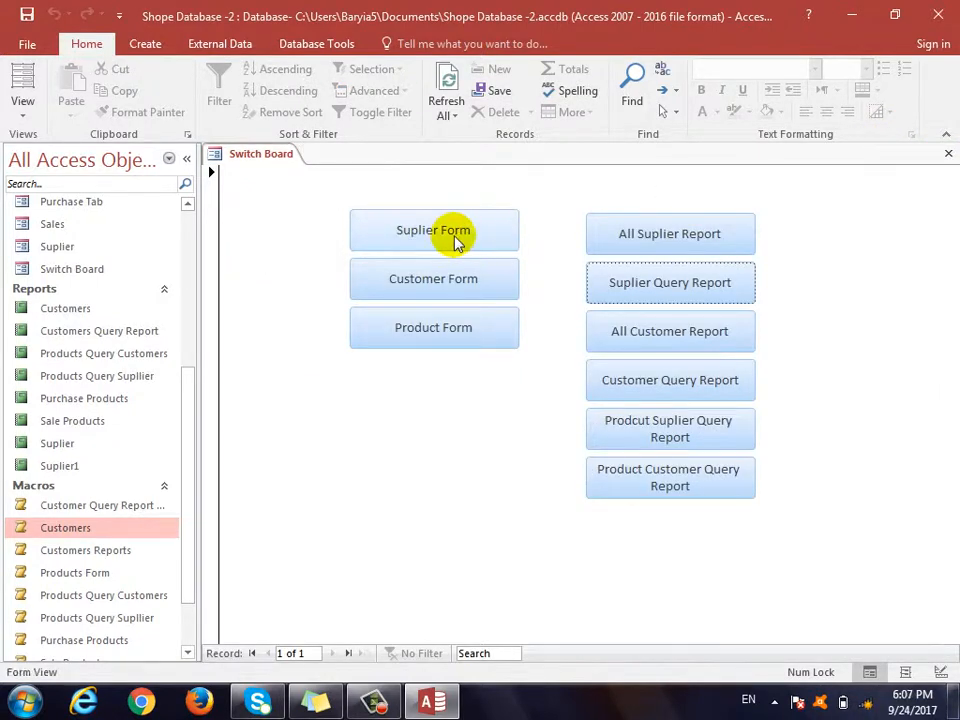
click(454, 240)
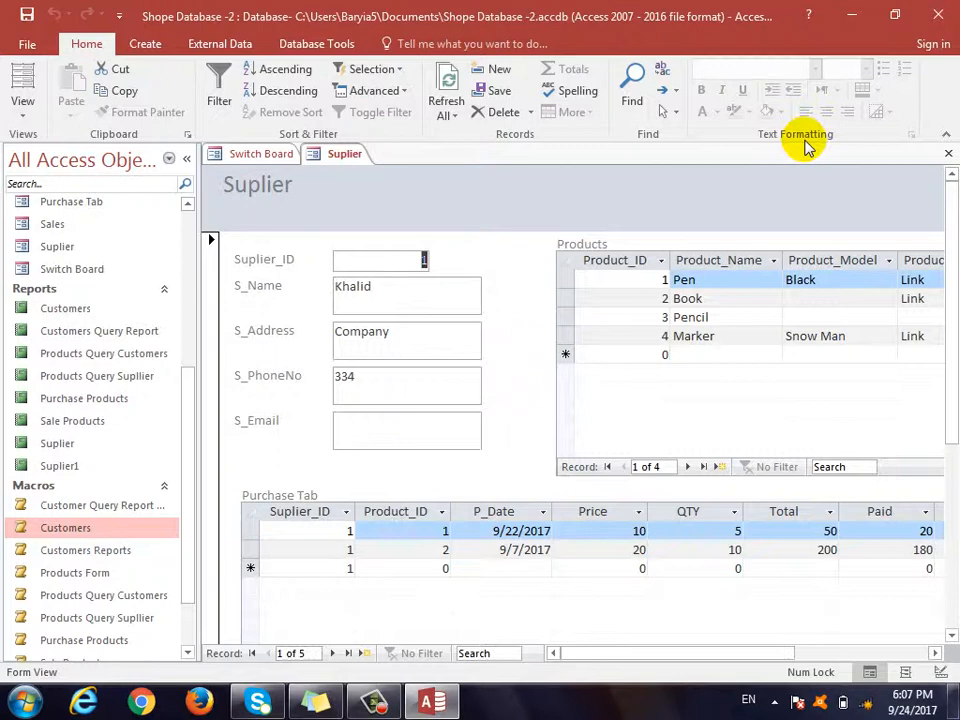
click(947, 153)
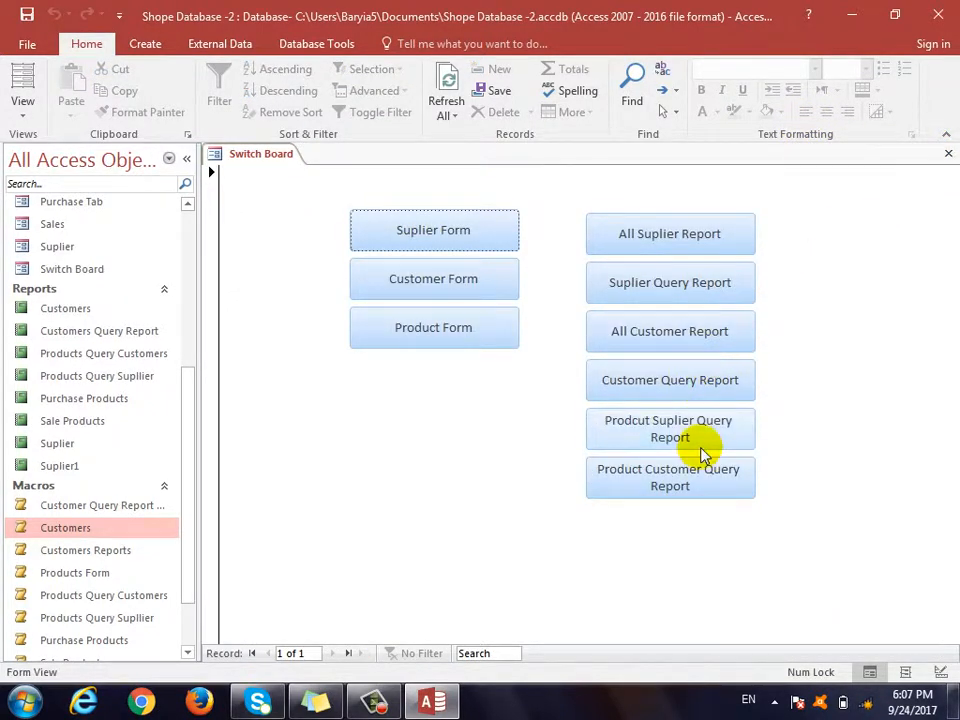